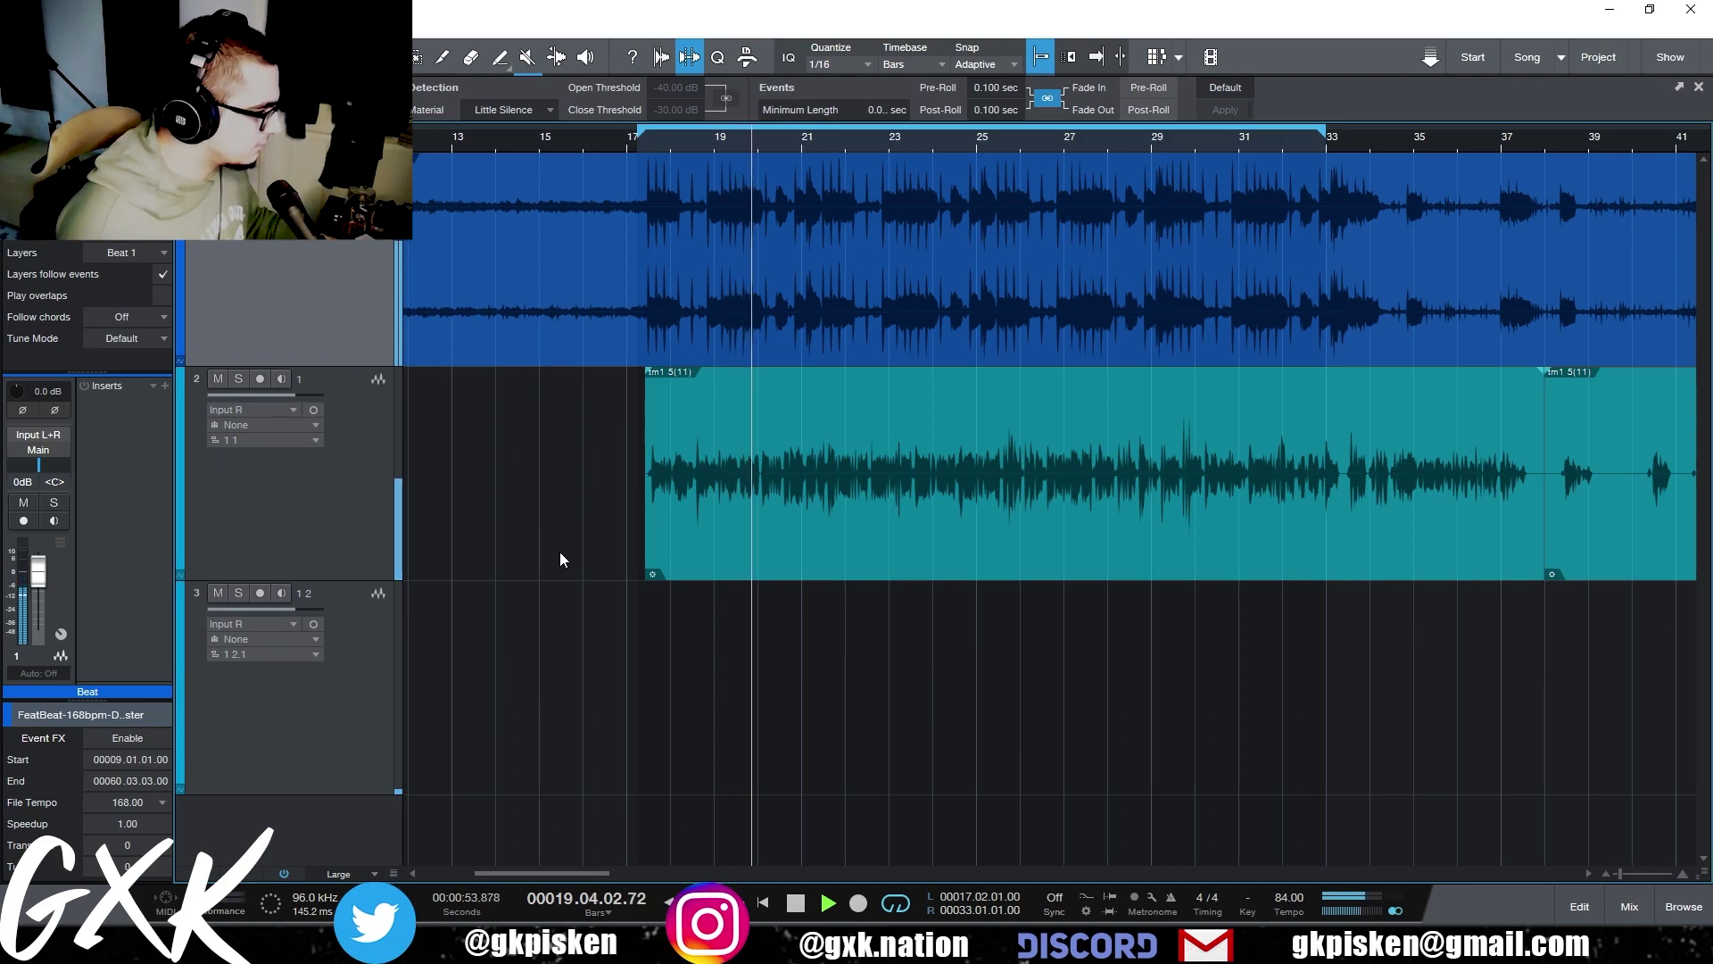
- Split the vocal recording on track 2 at bar 33 and erase everything after the split
click(1314, 142)
key(space)
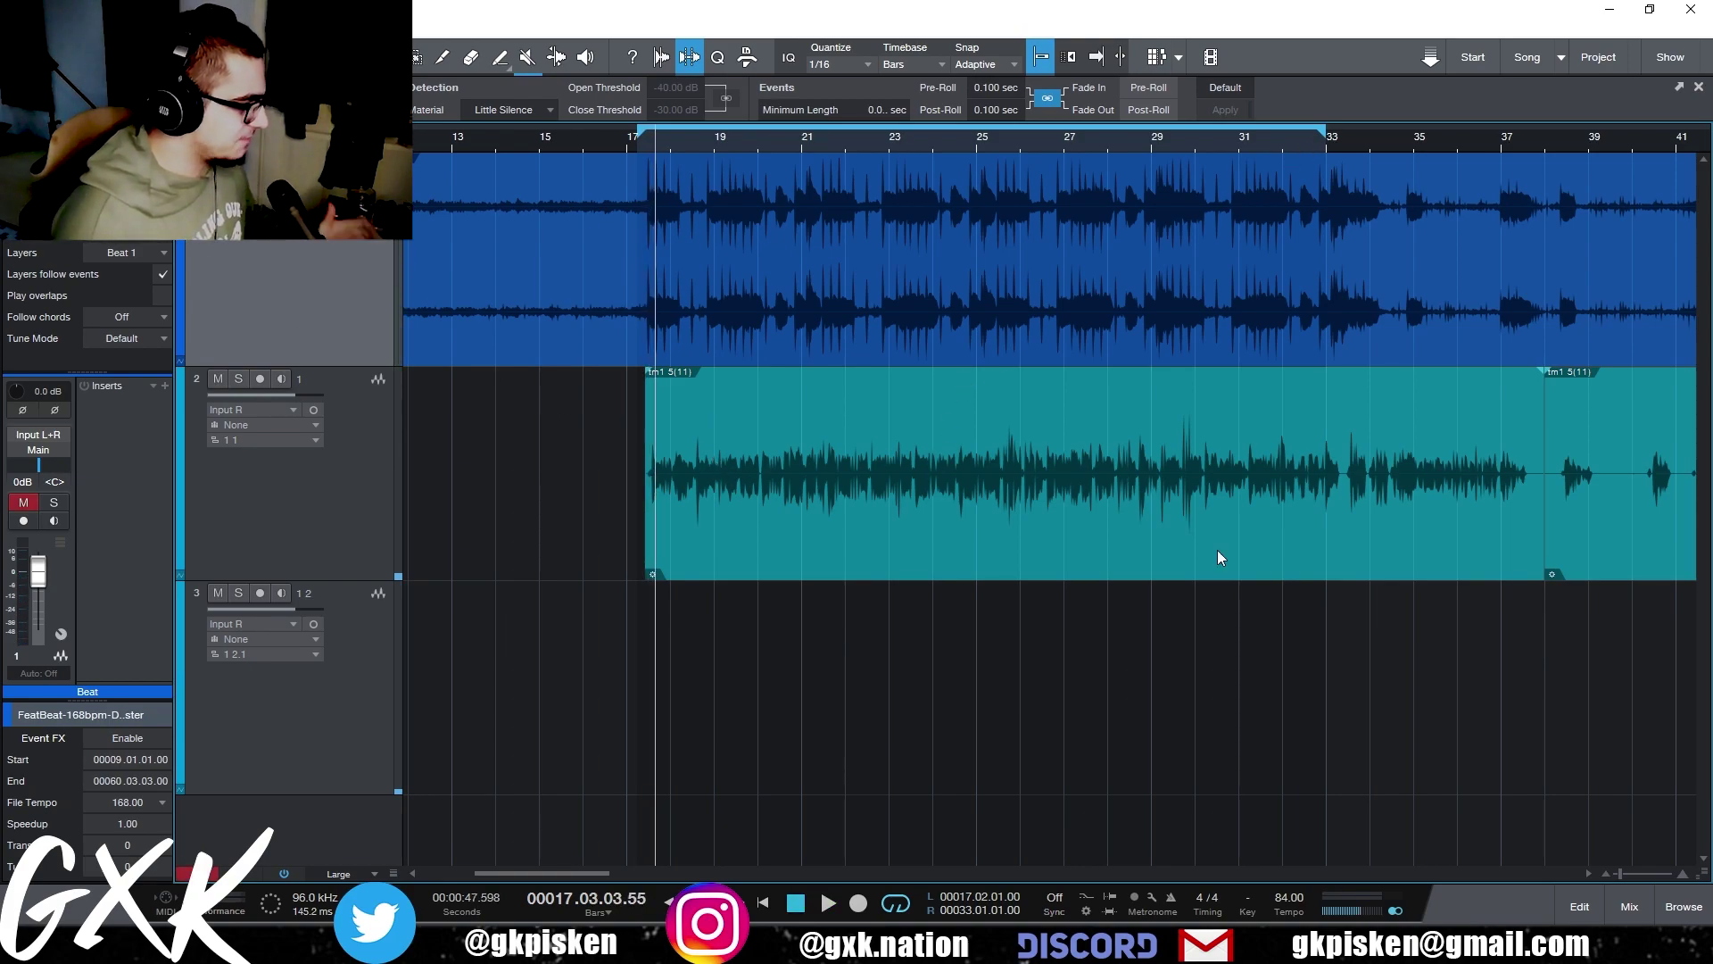
key(3)
click(1327, 466)
key(4)
click(1508, 473)
click(1578, 482)
key(1)
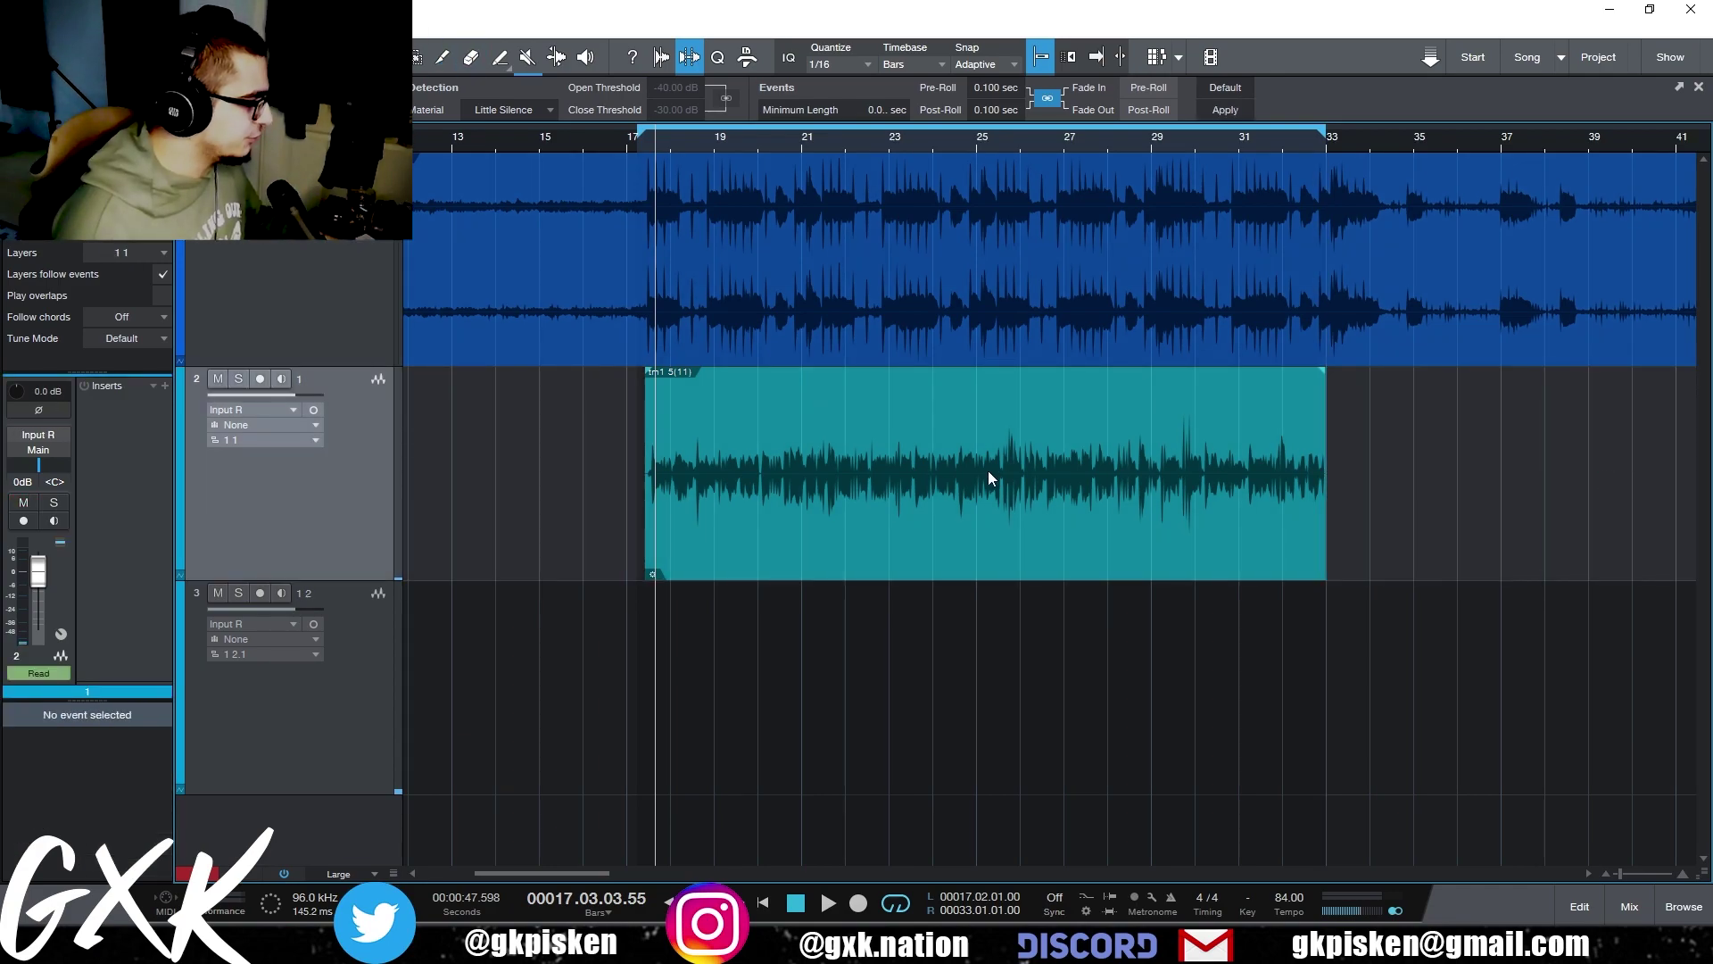
- Strip the silence from the trimmed vocal event on track 2, using the Little Silence material setting
click(988, 469)
scroll(932, 366, up, 1)
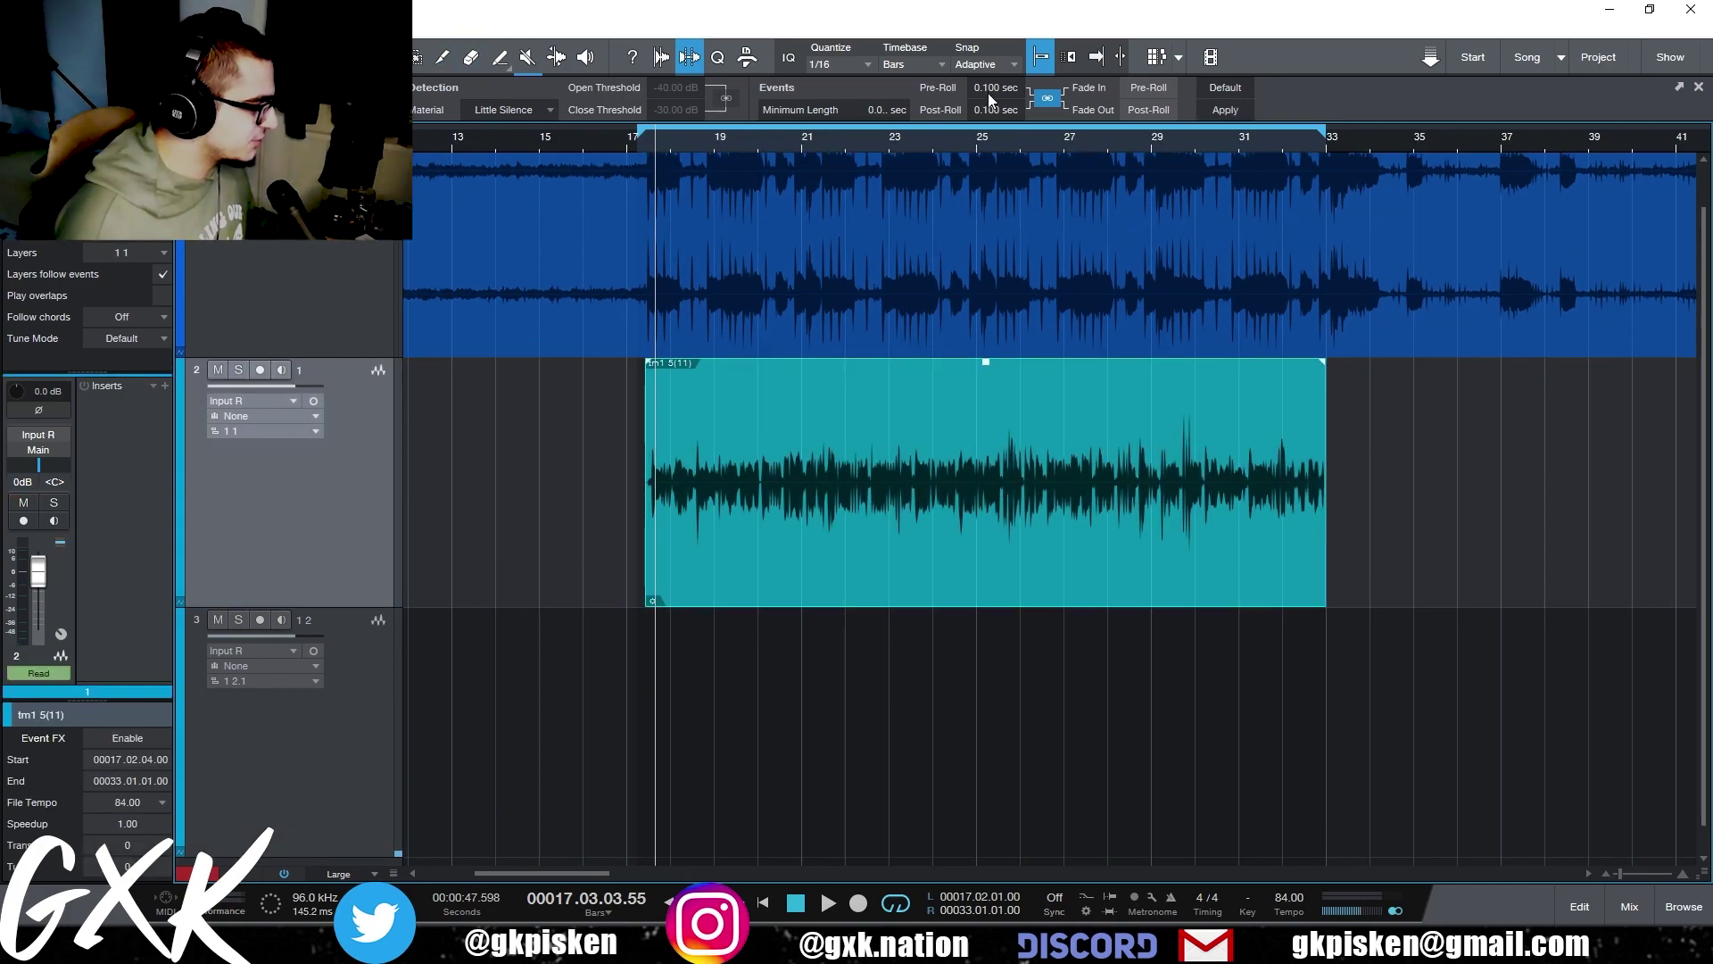
click(688, 62)
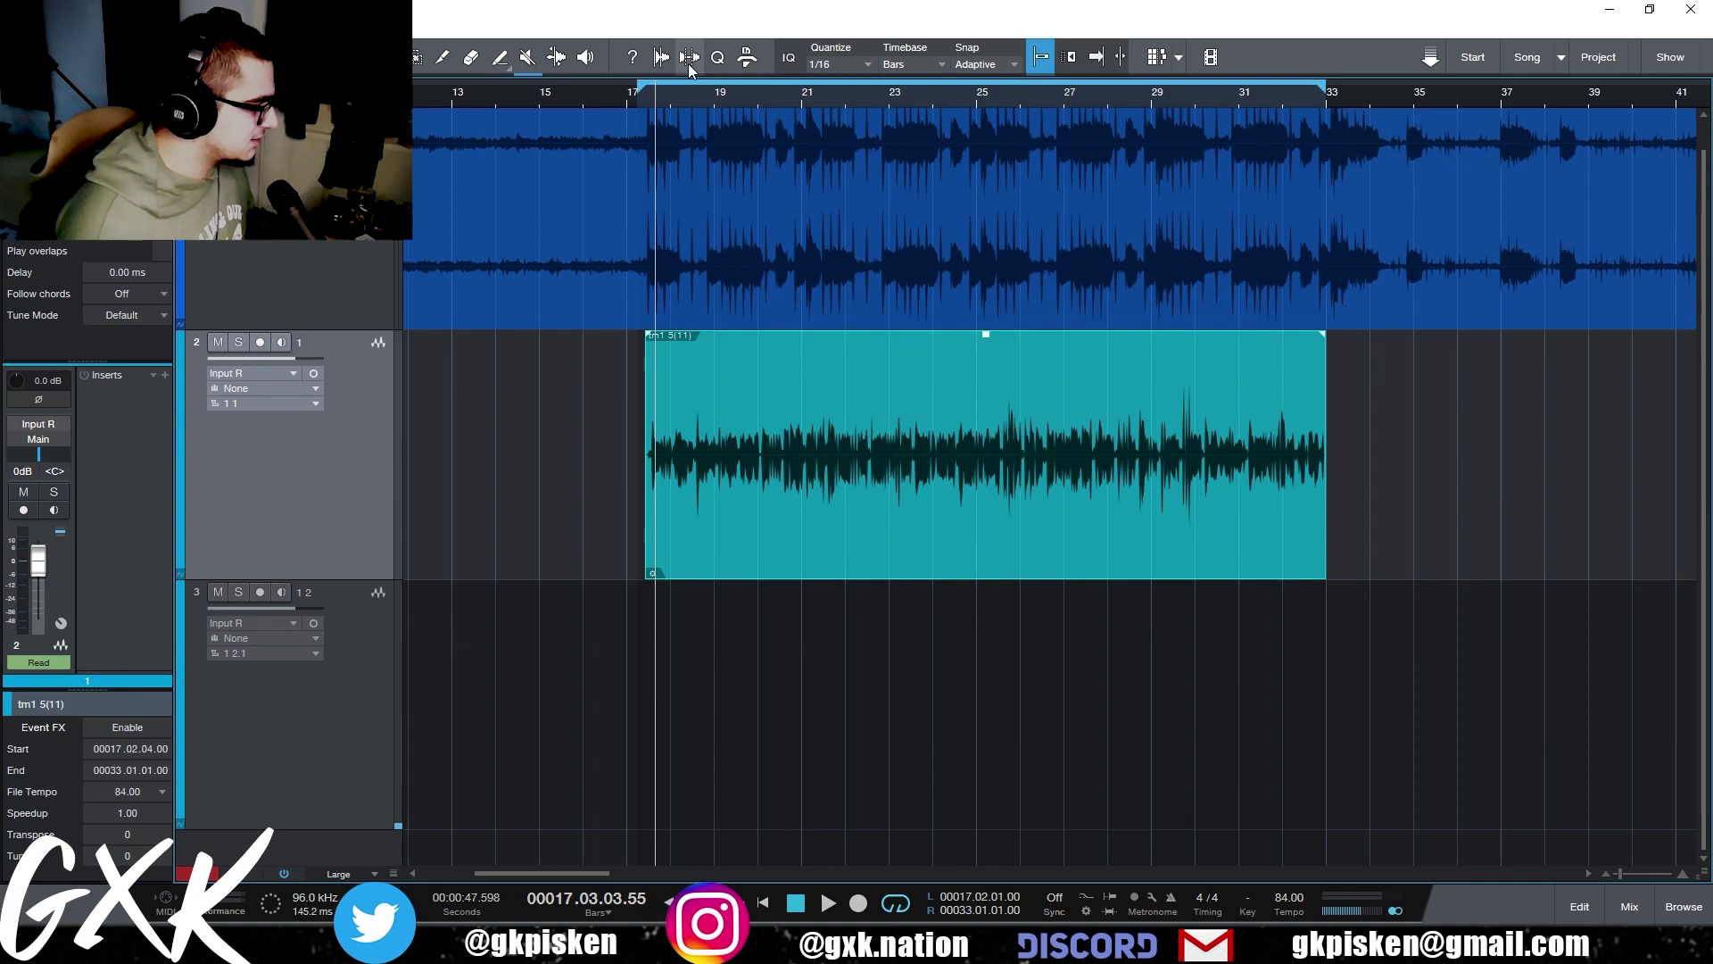
click(688, 62)
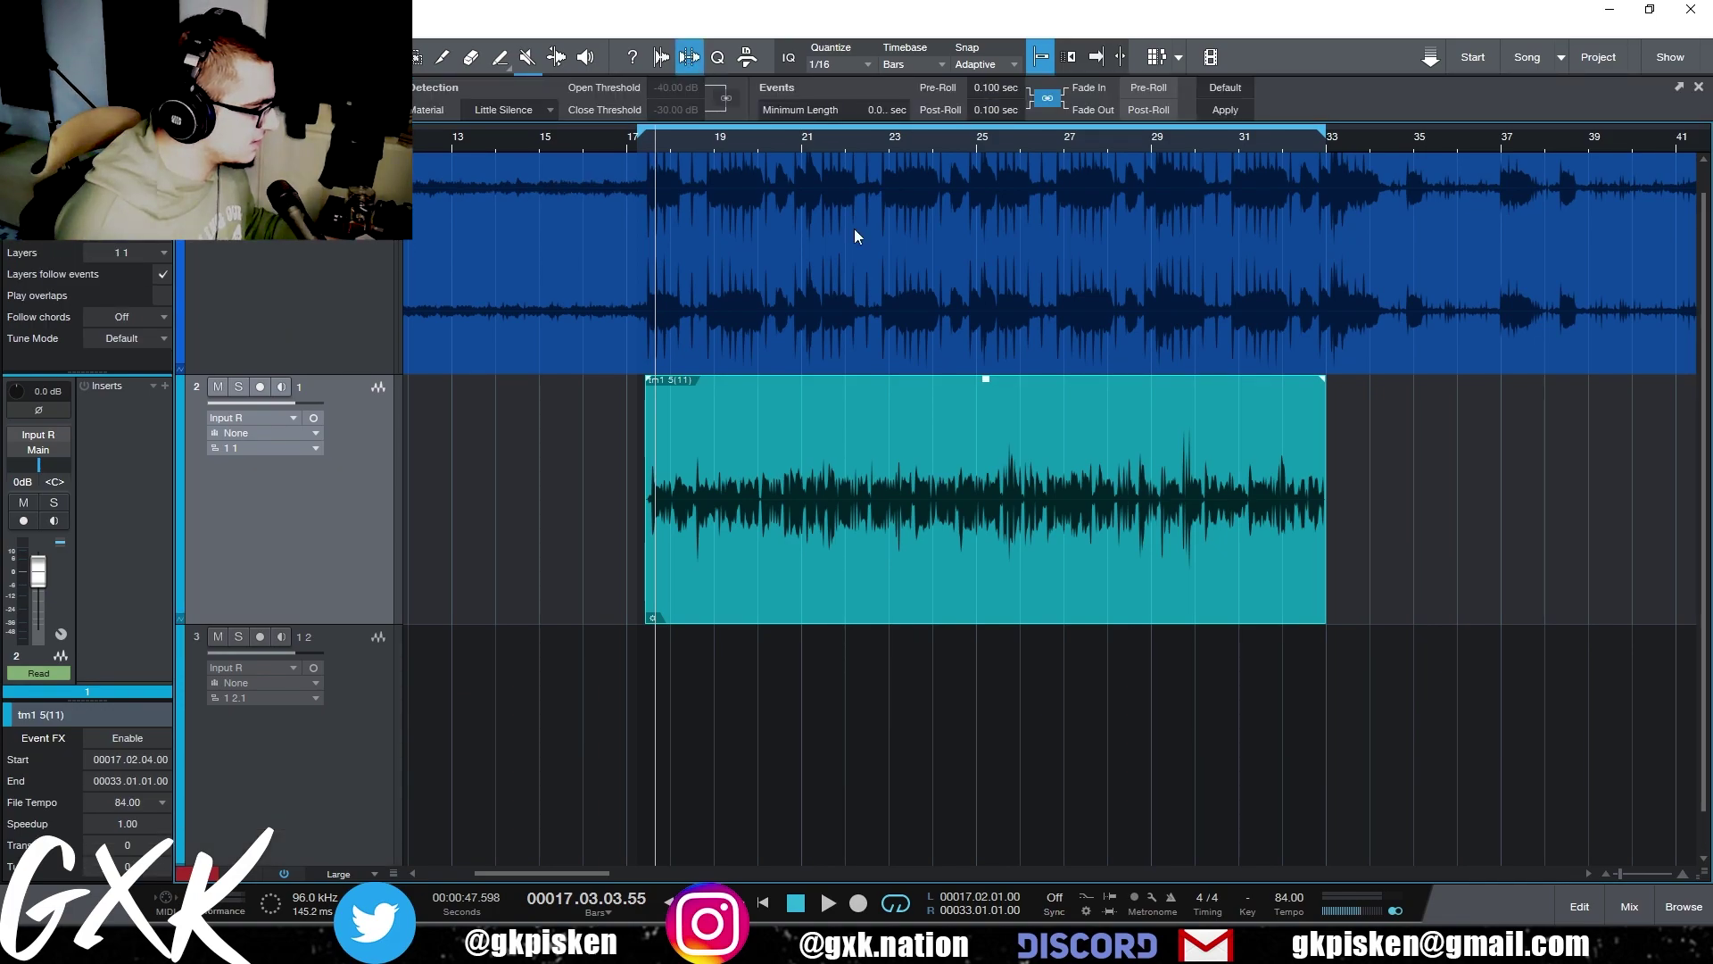
click(1223, 110)
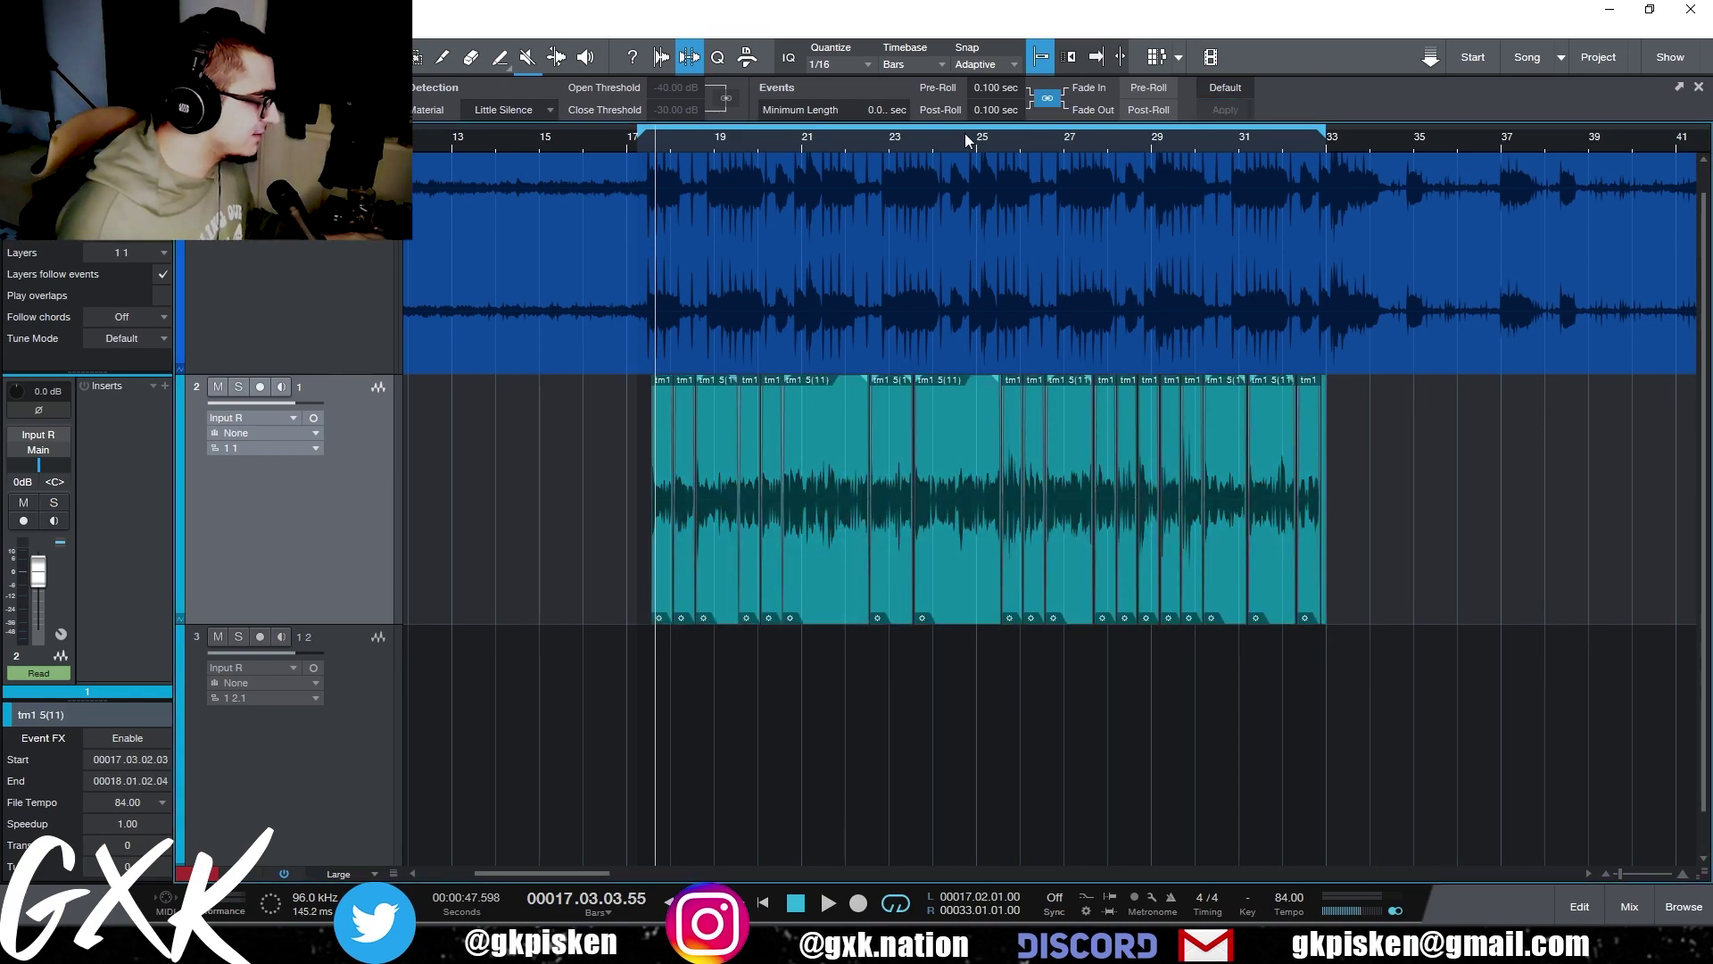
- Turn off snapping and play the stripped vocal events from about bar 17.2 to check the cuts
click(1037, 69)
scroll(642, 446, up, 8)
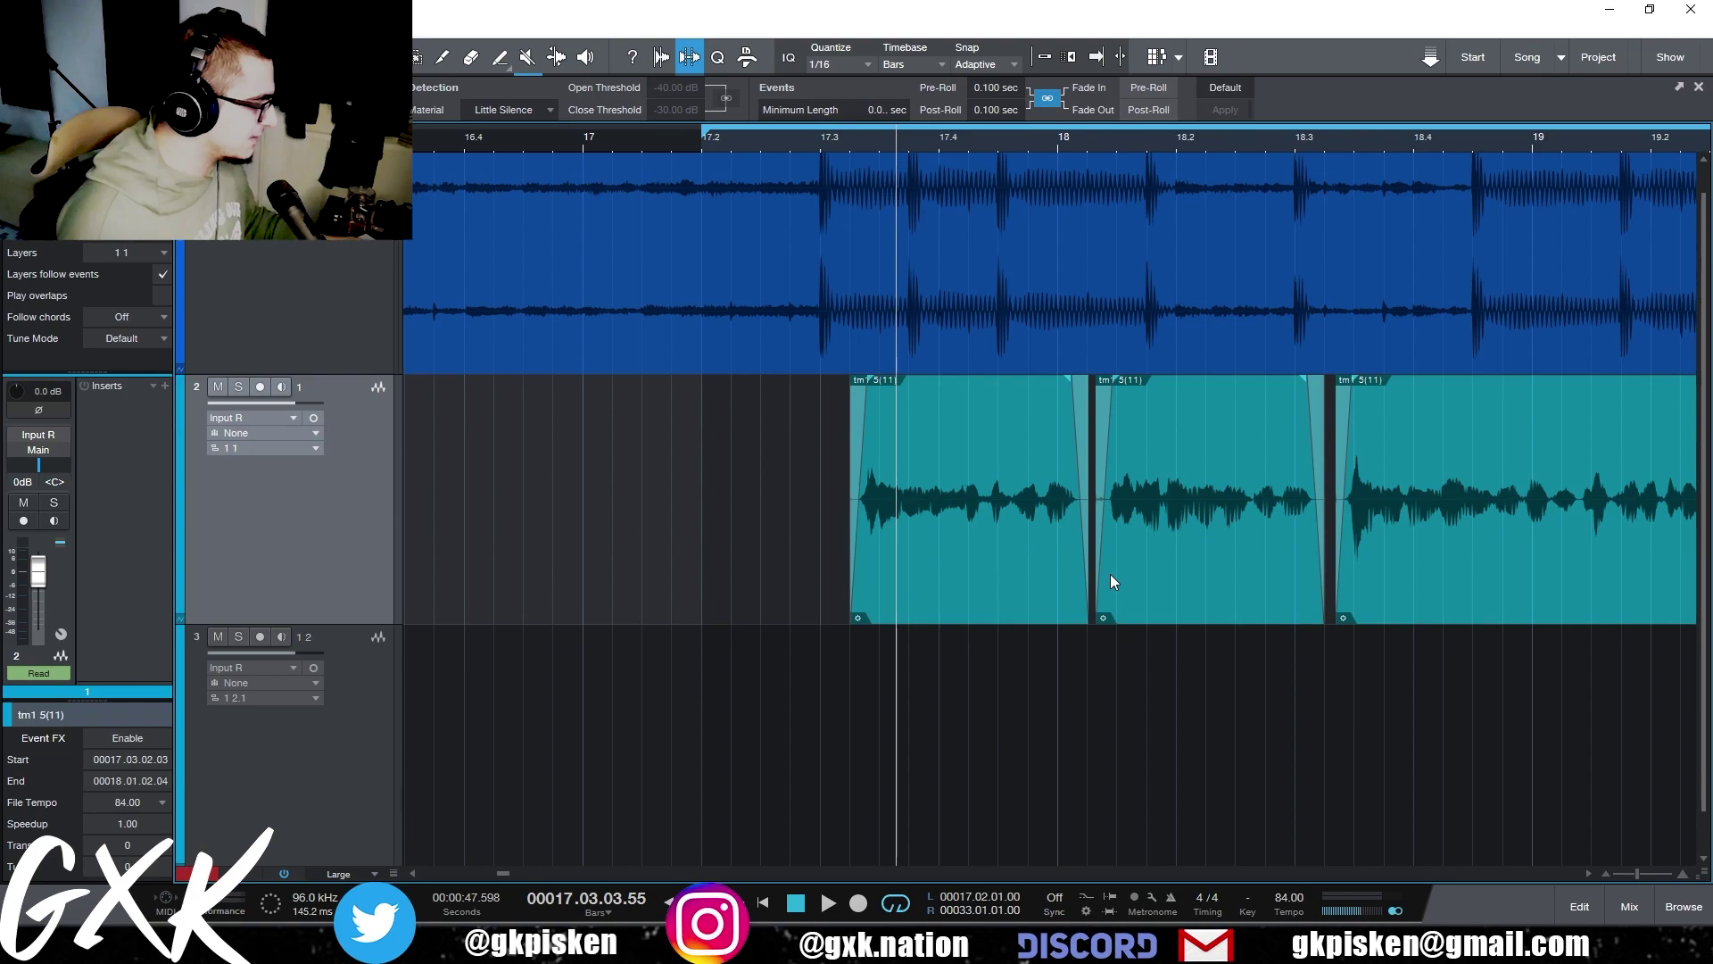
click(684, 140)
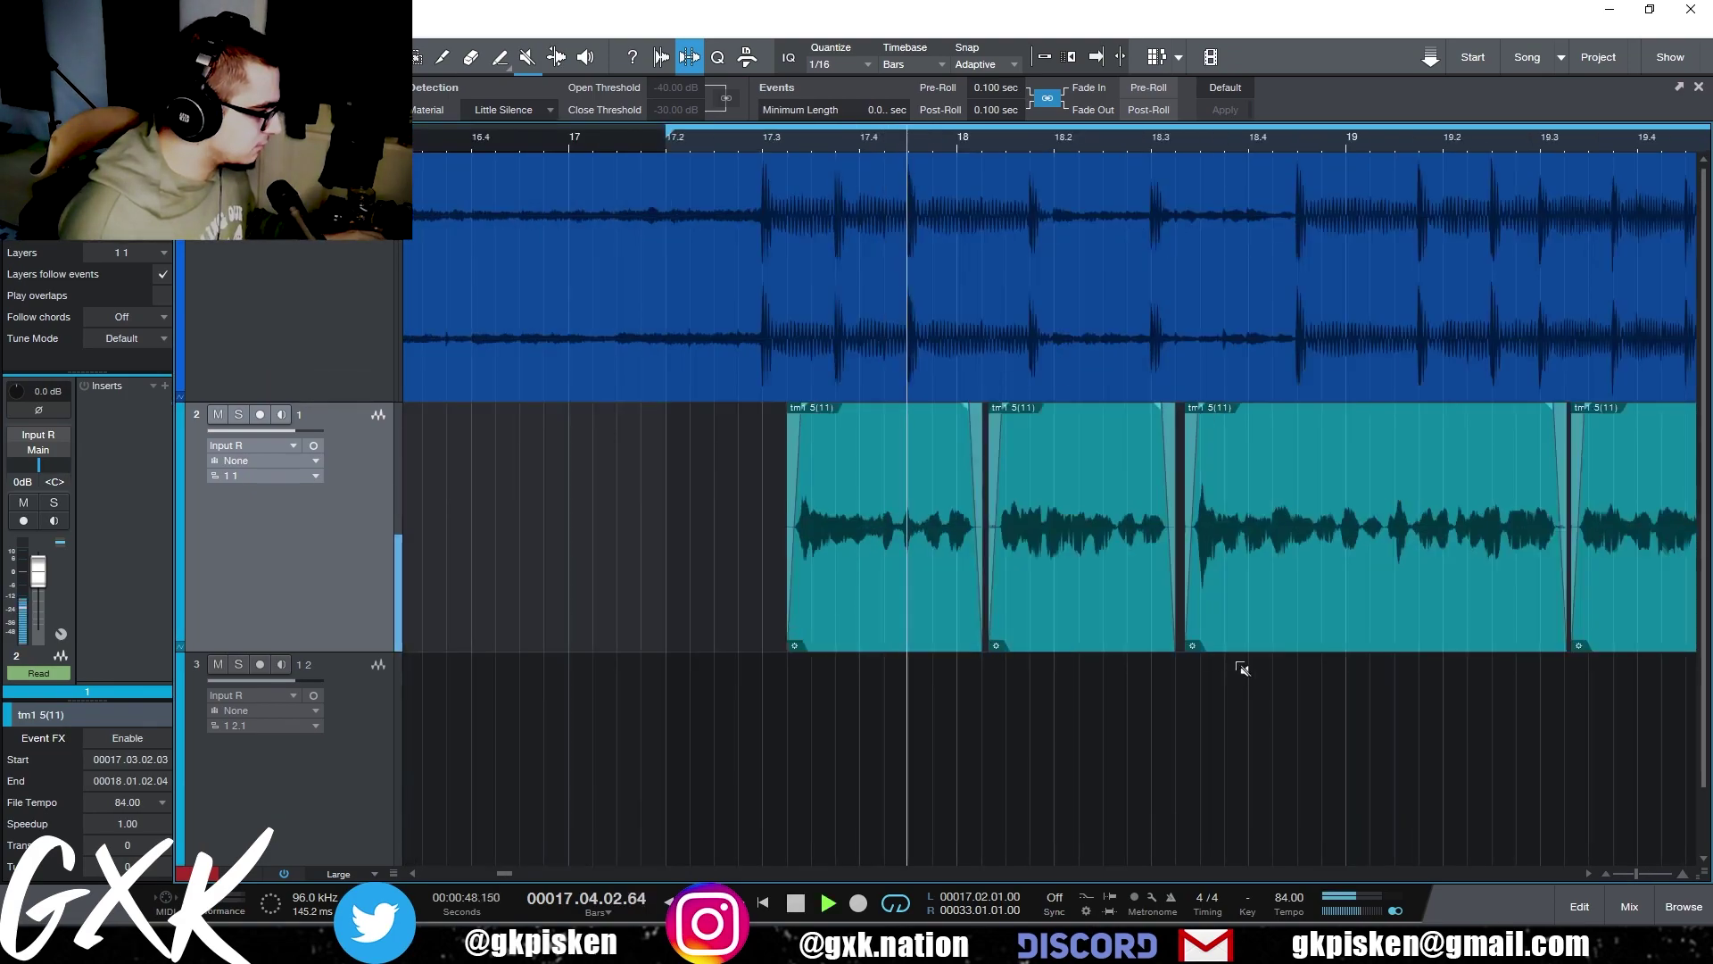
key(e)
key(space)
click(925, 453)
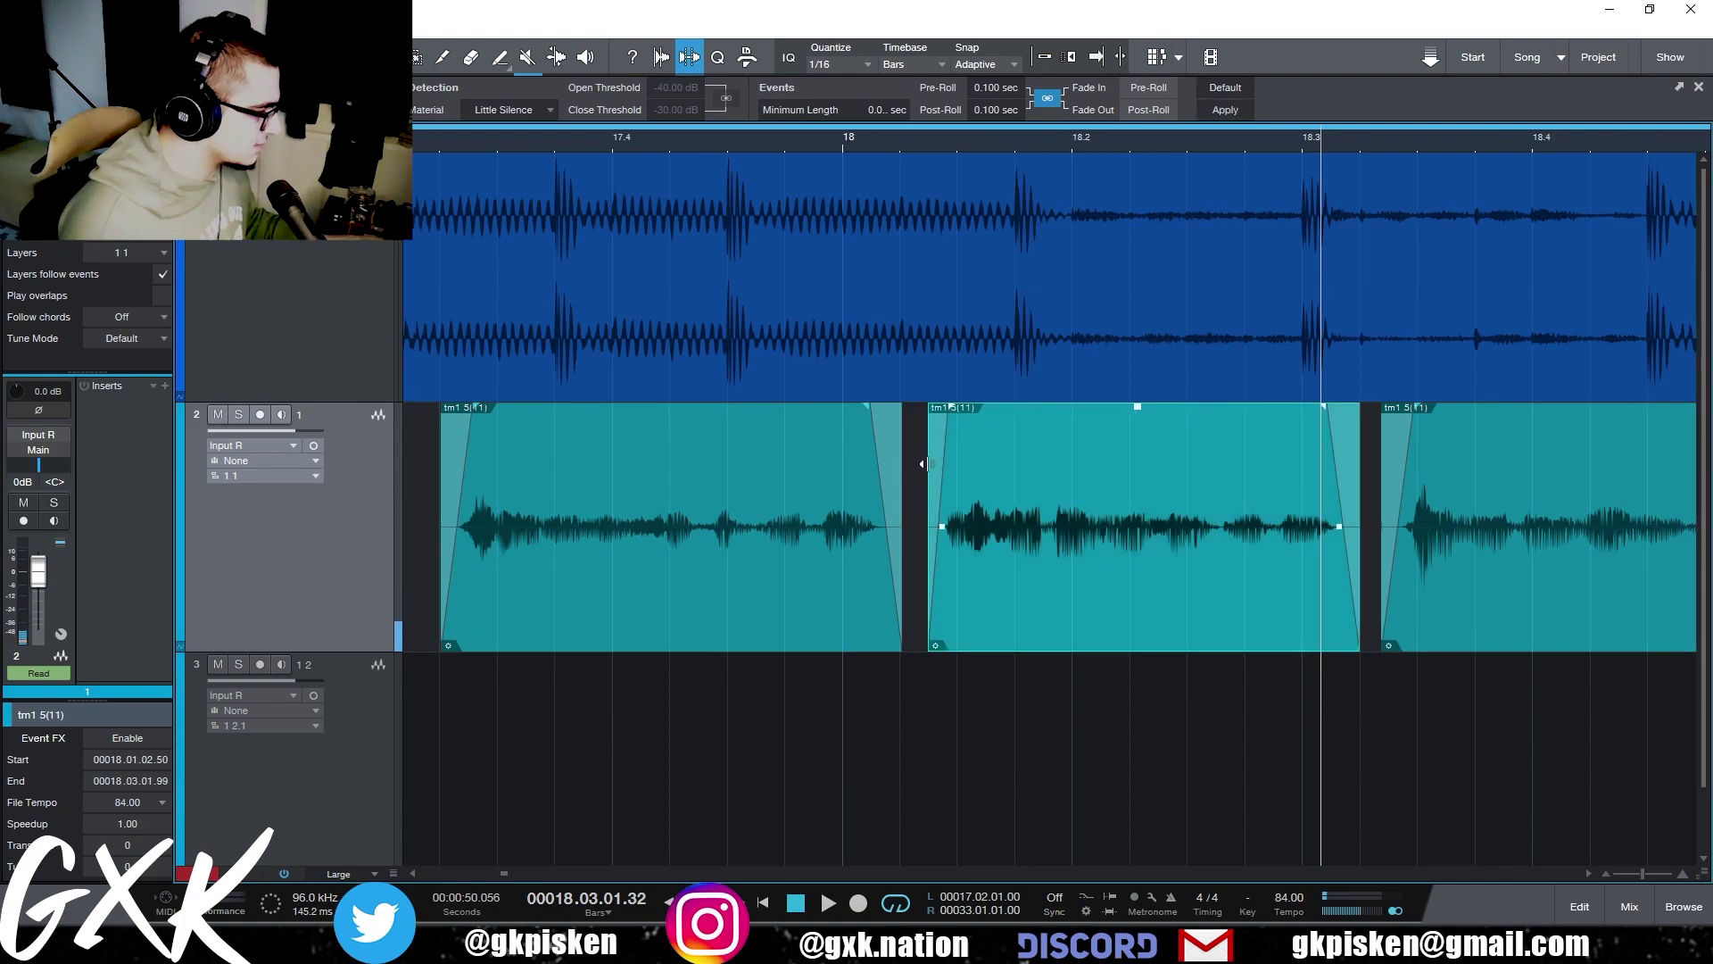
key(space)
key(w)
scroll(852, 550, down, 4)
scroll(1113, 612, up, 2)
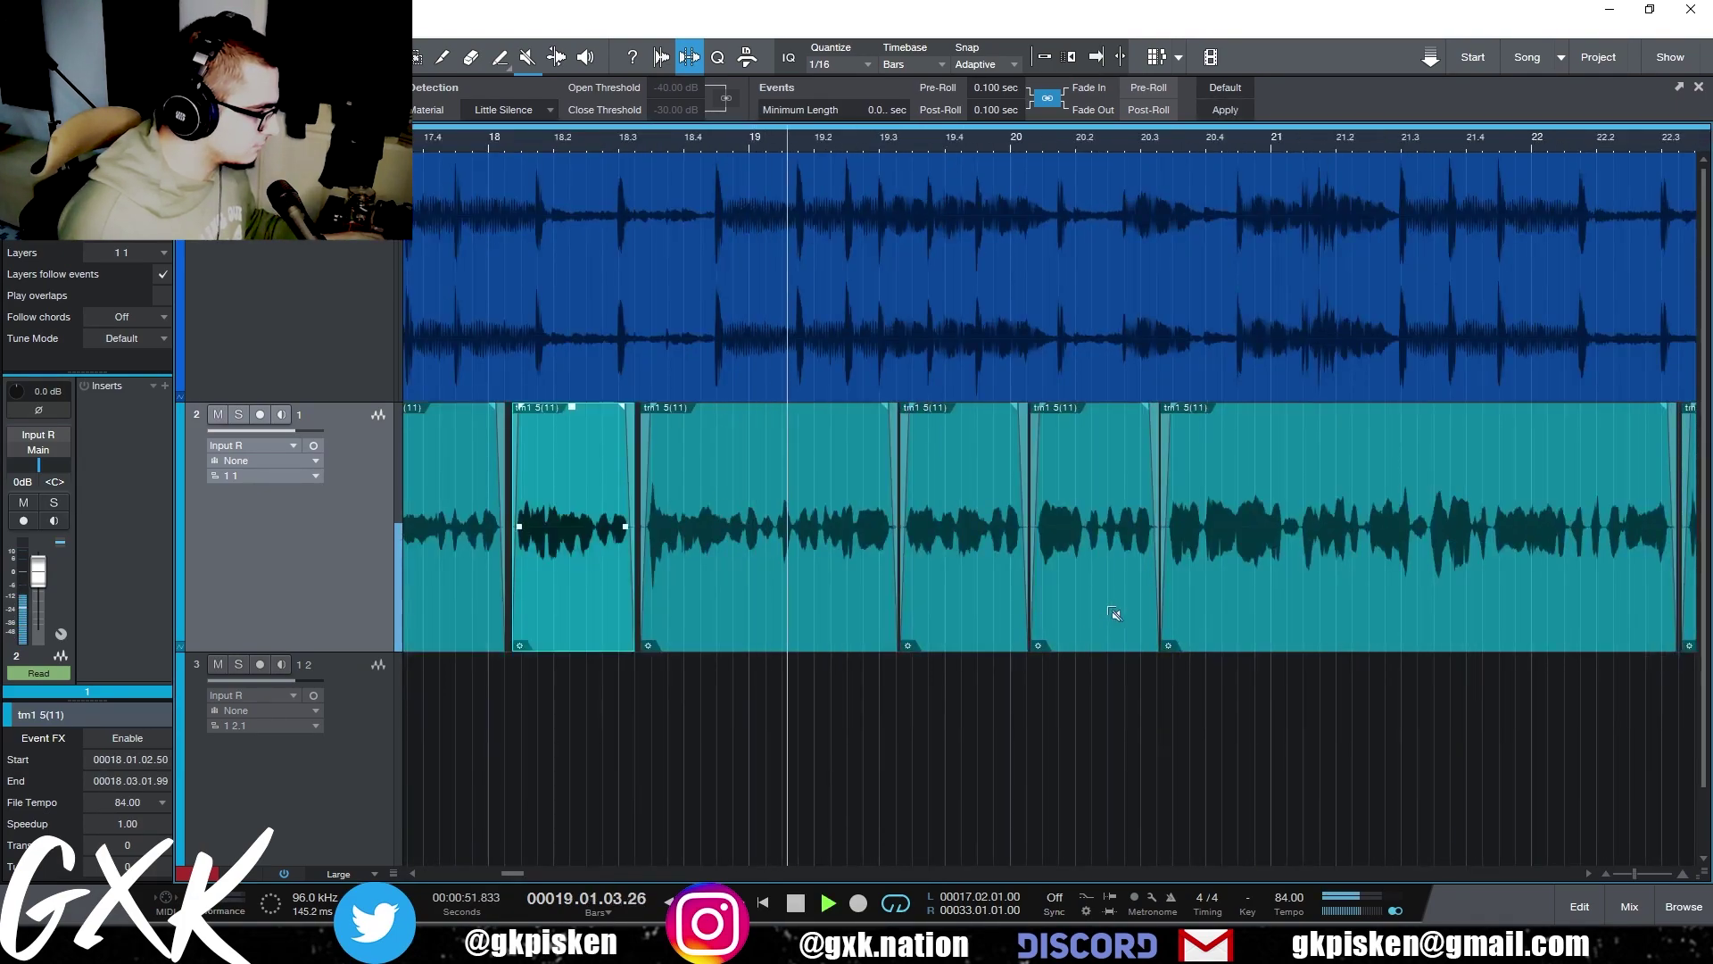
- Cut out the breath just after bar 19, ending the gap at 19.01.02.65, and shape a short fade-out on the event before the gap
scroll(779, 612, up, 1)
scroll(779, 612, up, 4)
key(space)
key(3)
click(734, 534)
click(868, 527)
key(4)
click(837, 524)
key(1)
drag(733, 407, 720, 408)
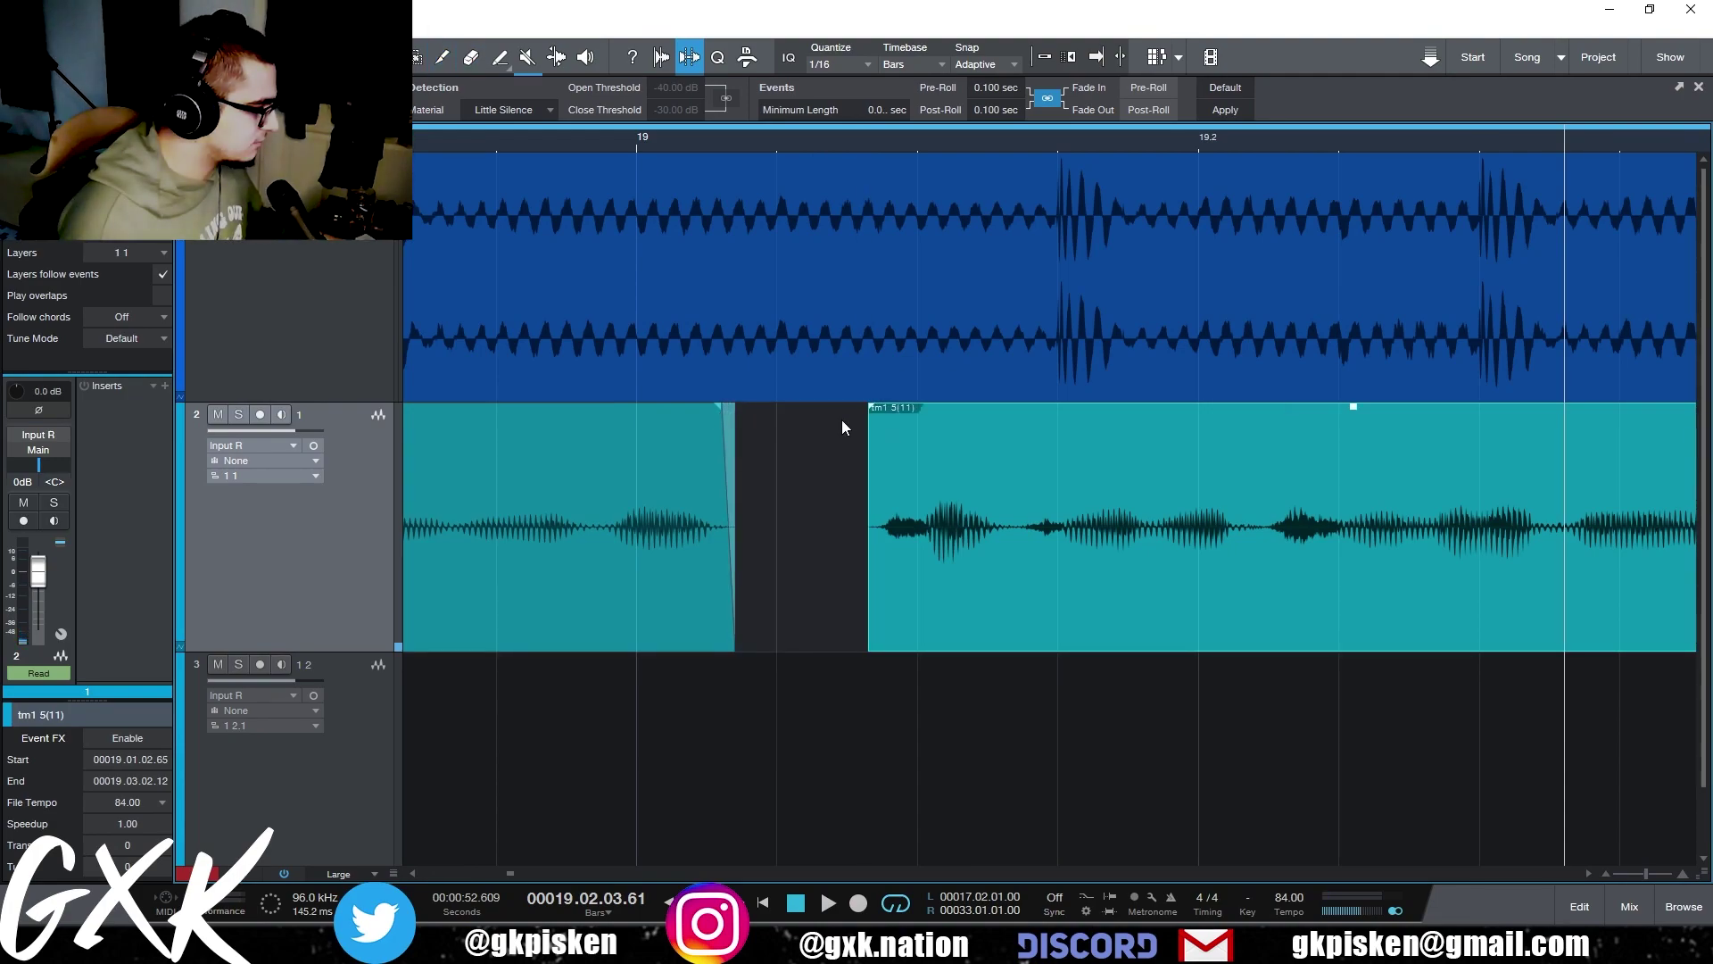
key(3)
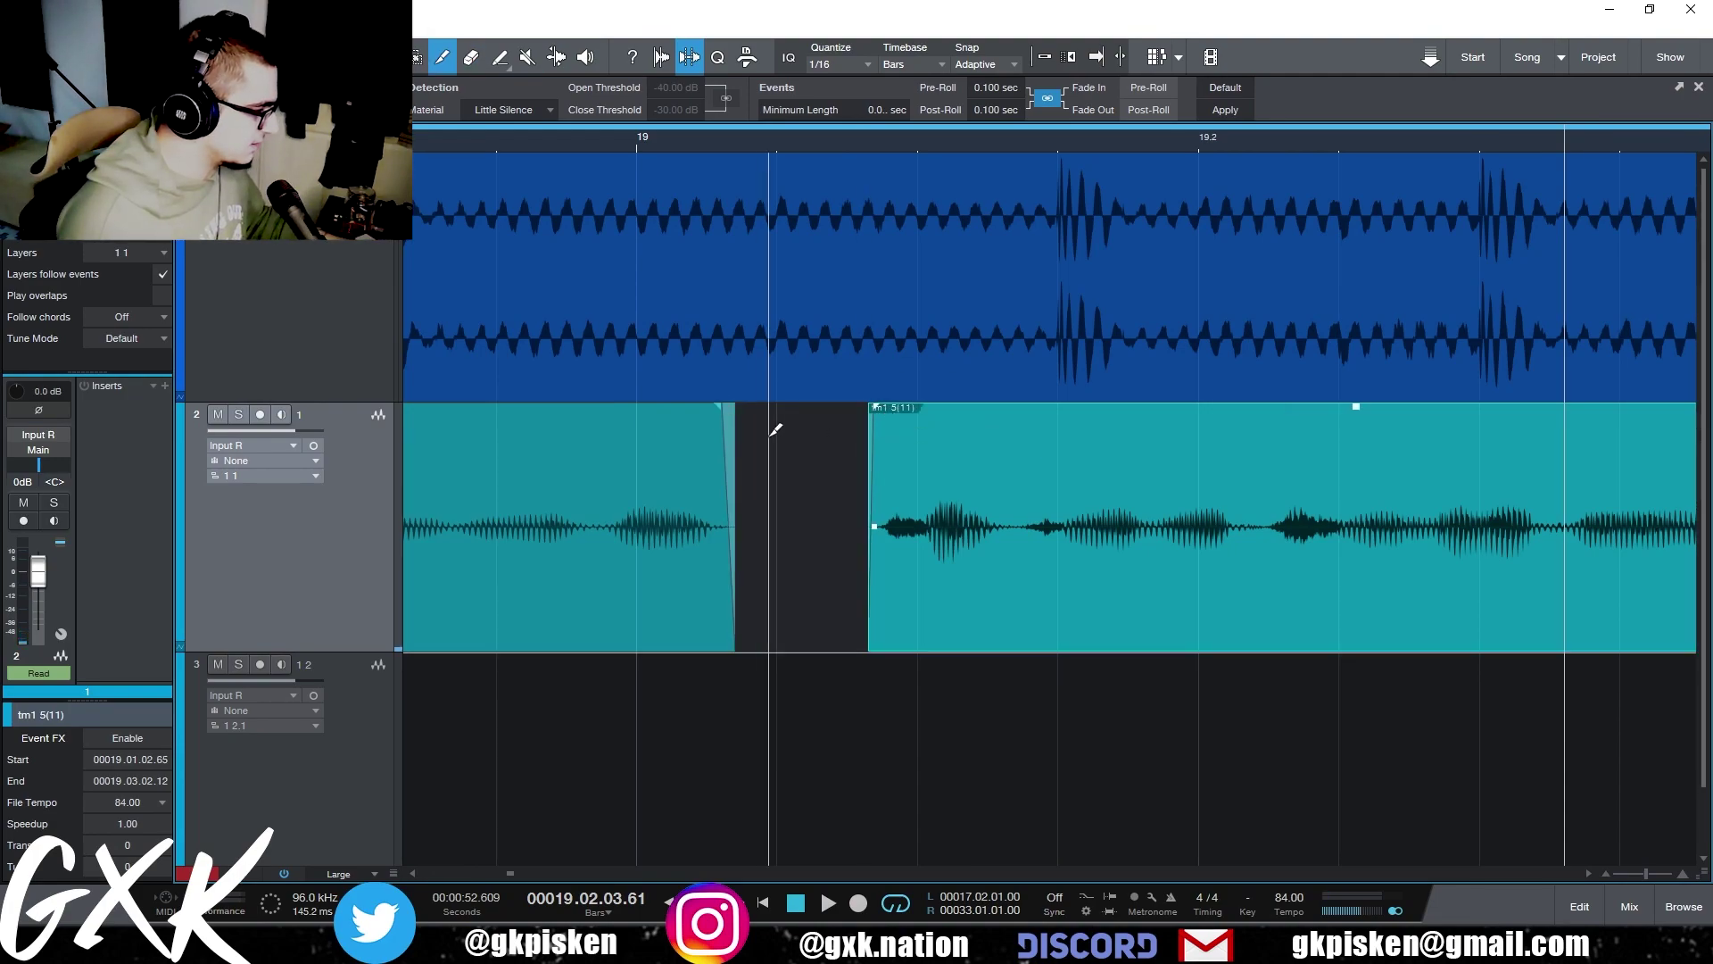
key(1)
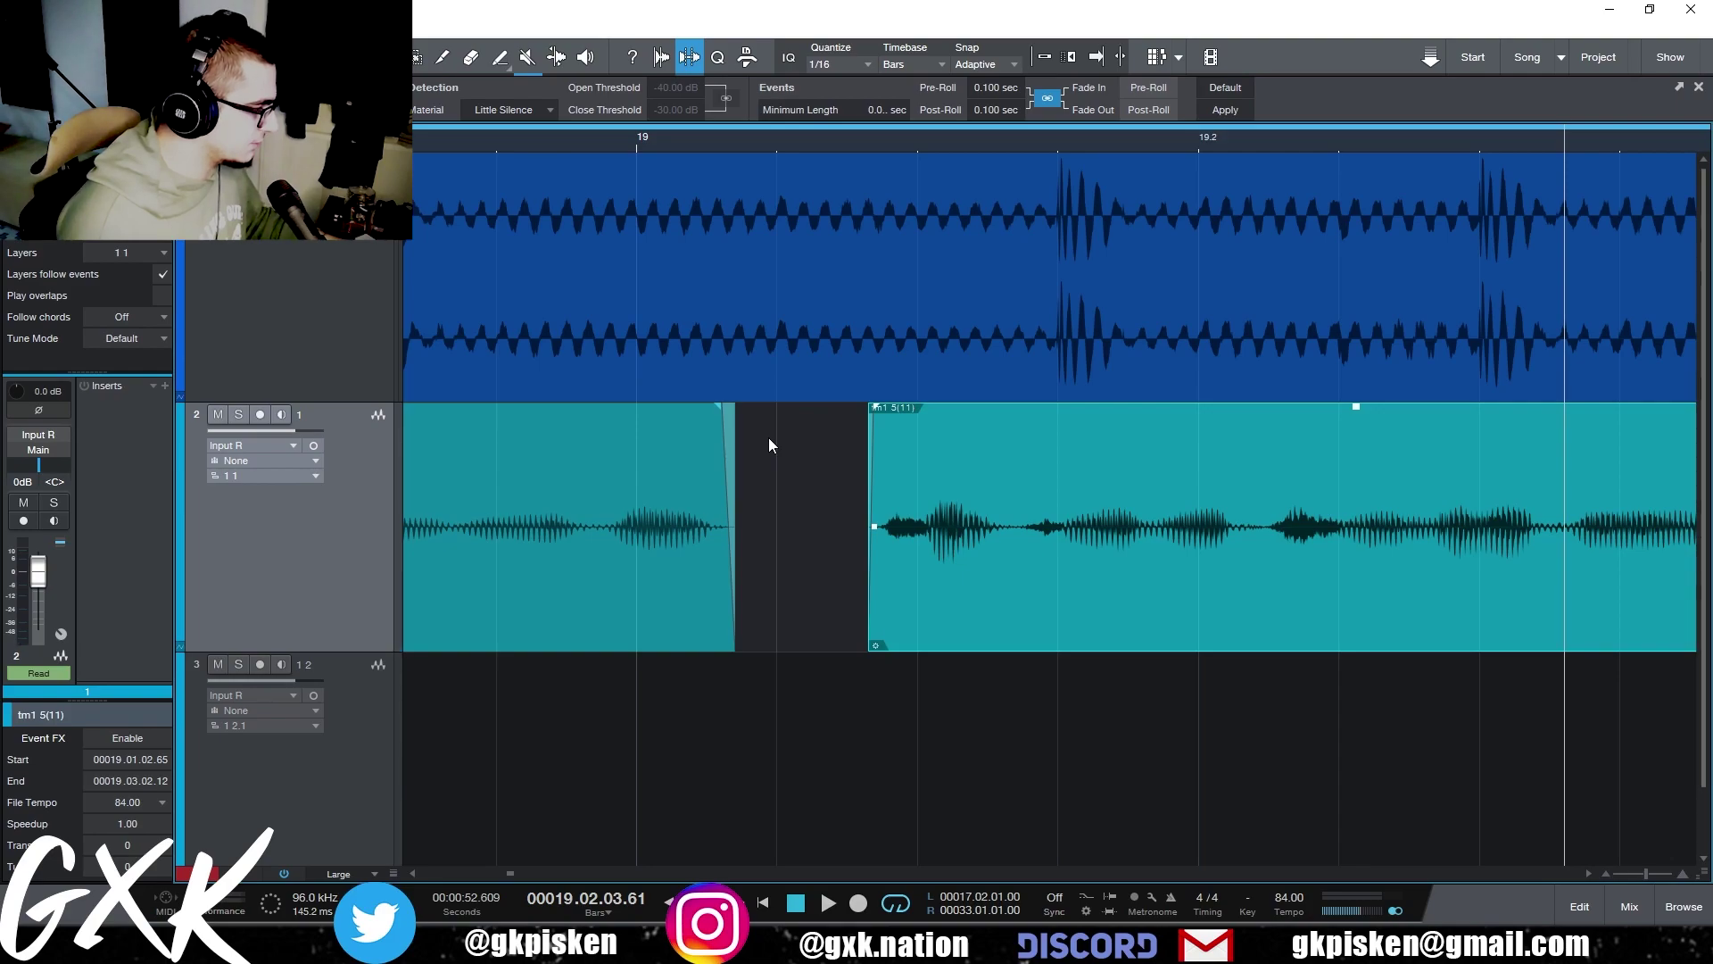
- Play on to the long phrase around bar 21 and cut out the breath just before 21.01.02.85
key(space)
scroll(1081, 590, down, 4)
scroll(1212, 612, up, 4)
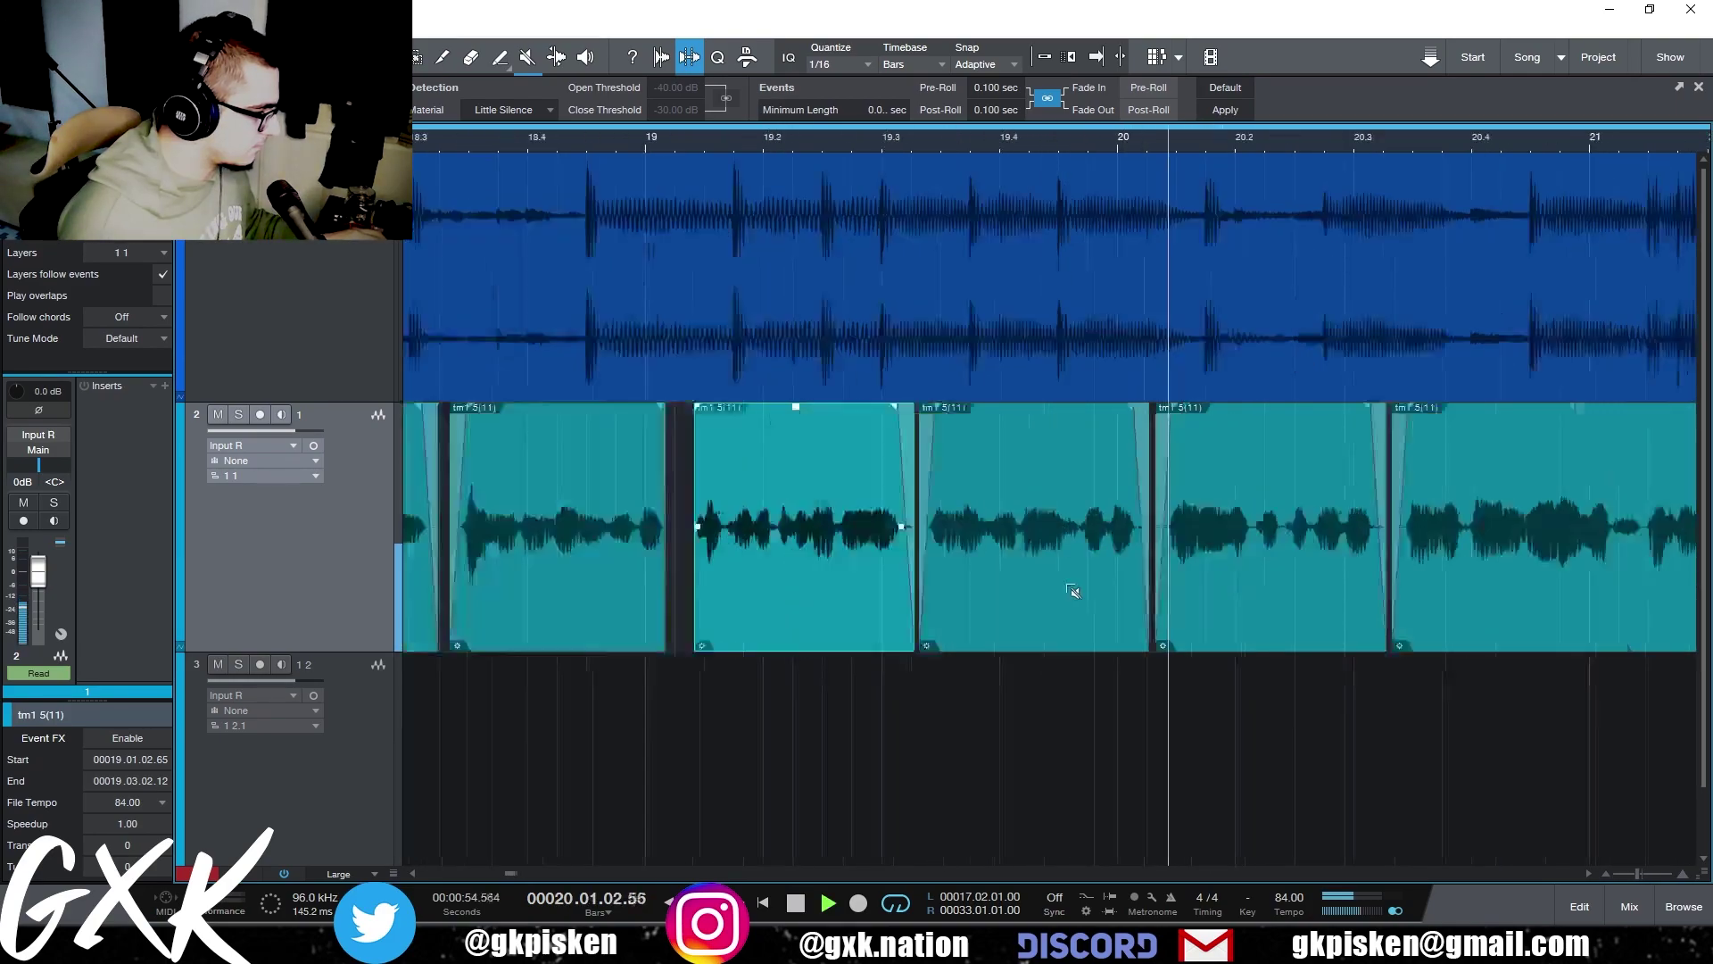
scroll(1083, 596, down, 5)
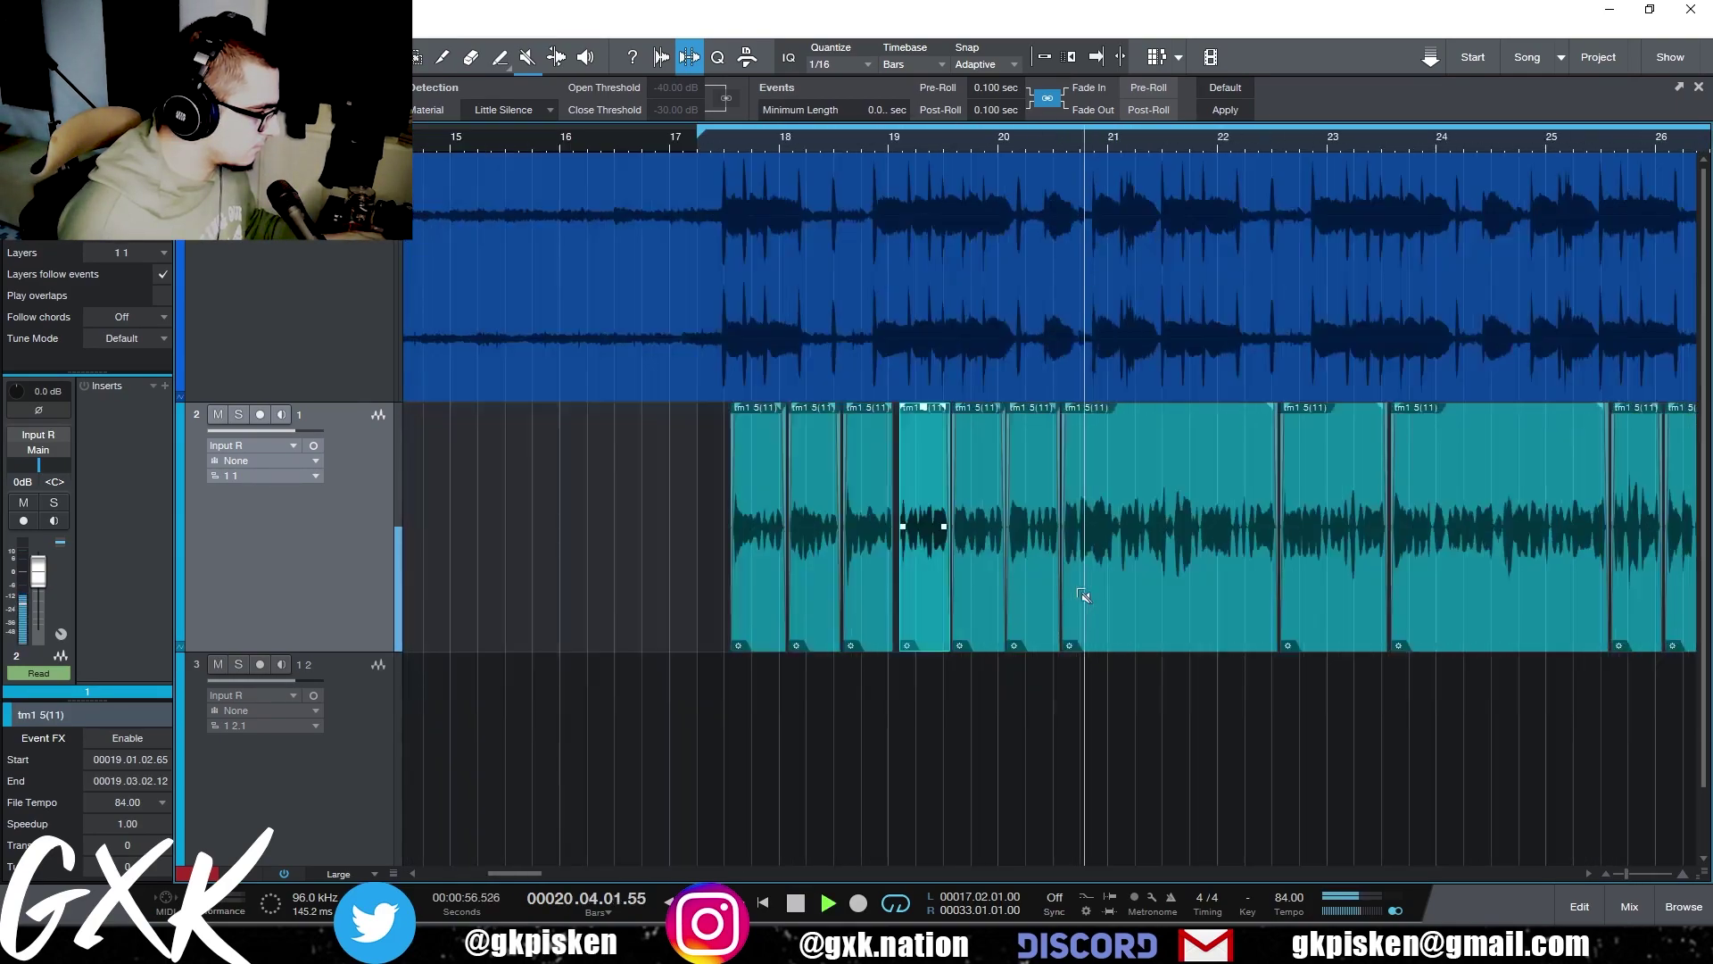
key(e)
key(e)
key(e)
key(e)
key(3)
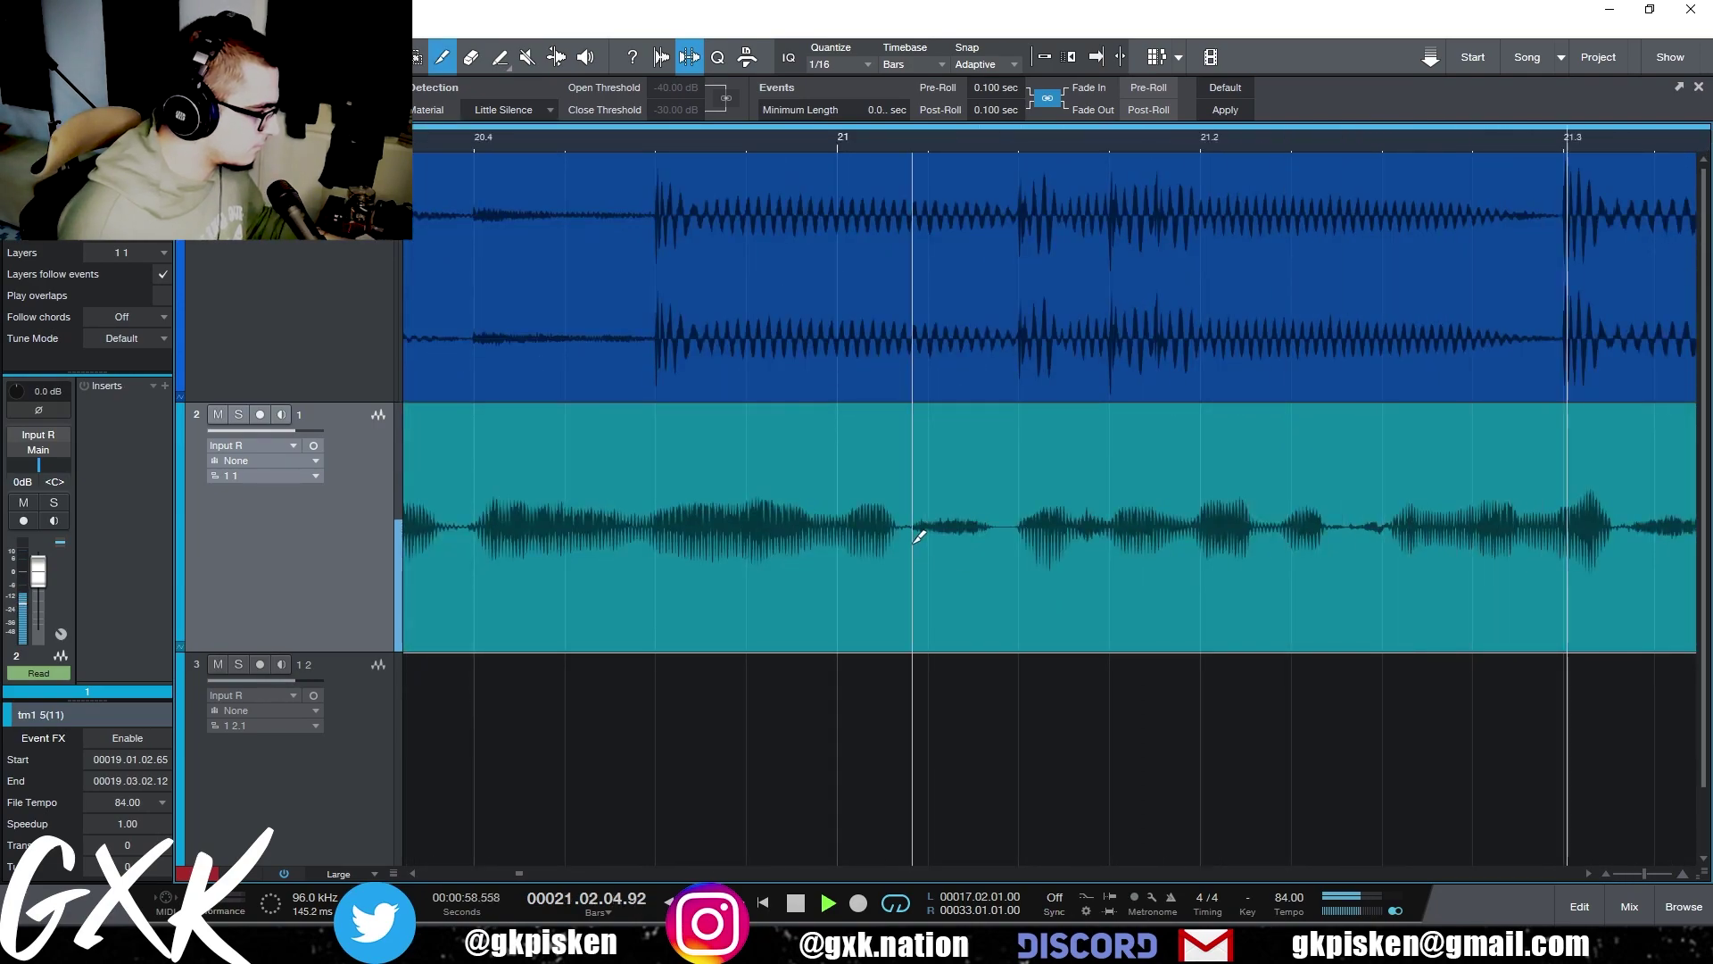
click(913, 542)
click(1005, 541)
key(4)
click(971, 539)
key(1)
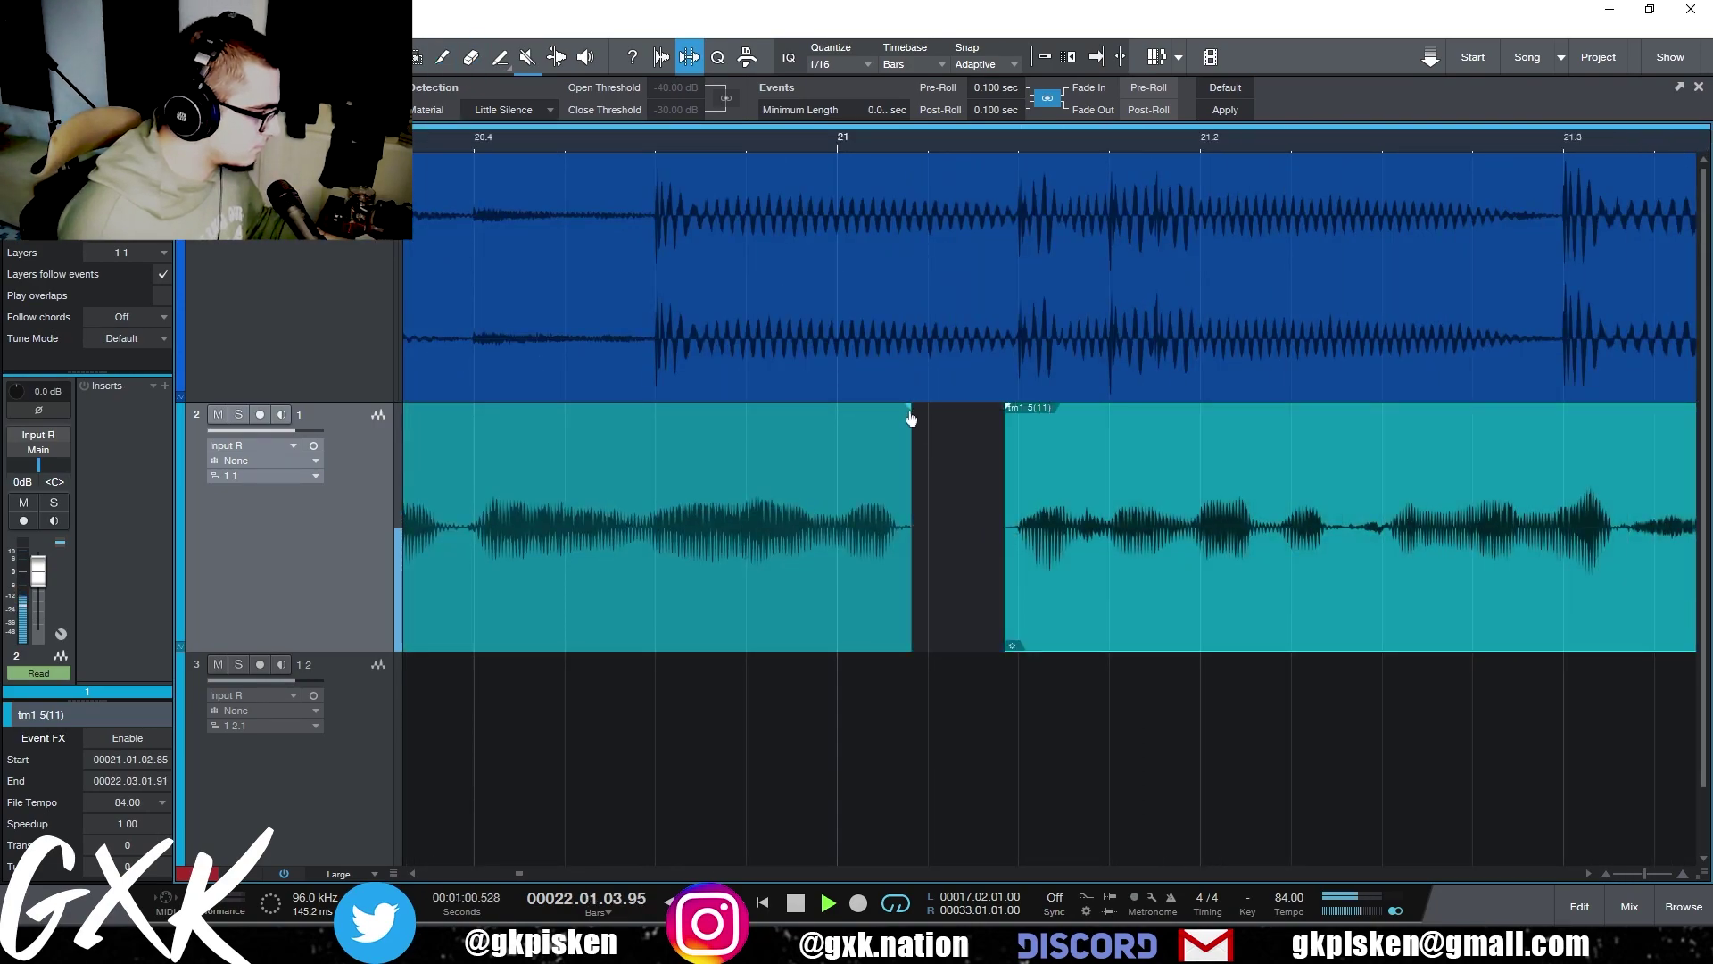
- Replay the phrase from before bar 21 and cut out the breath between 21.03.01.76 and 21.03.02.76
scroll(989, 392, down, 5)
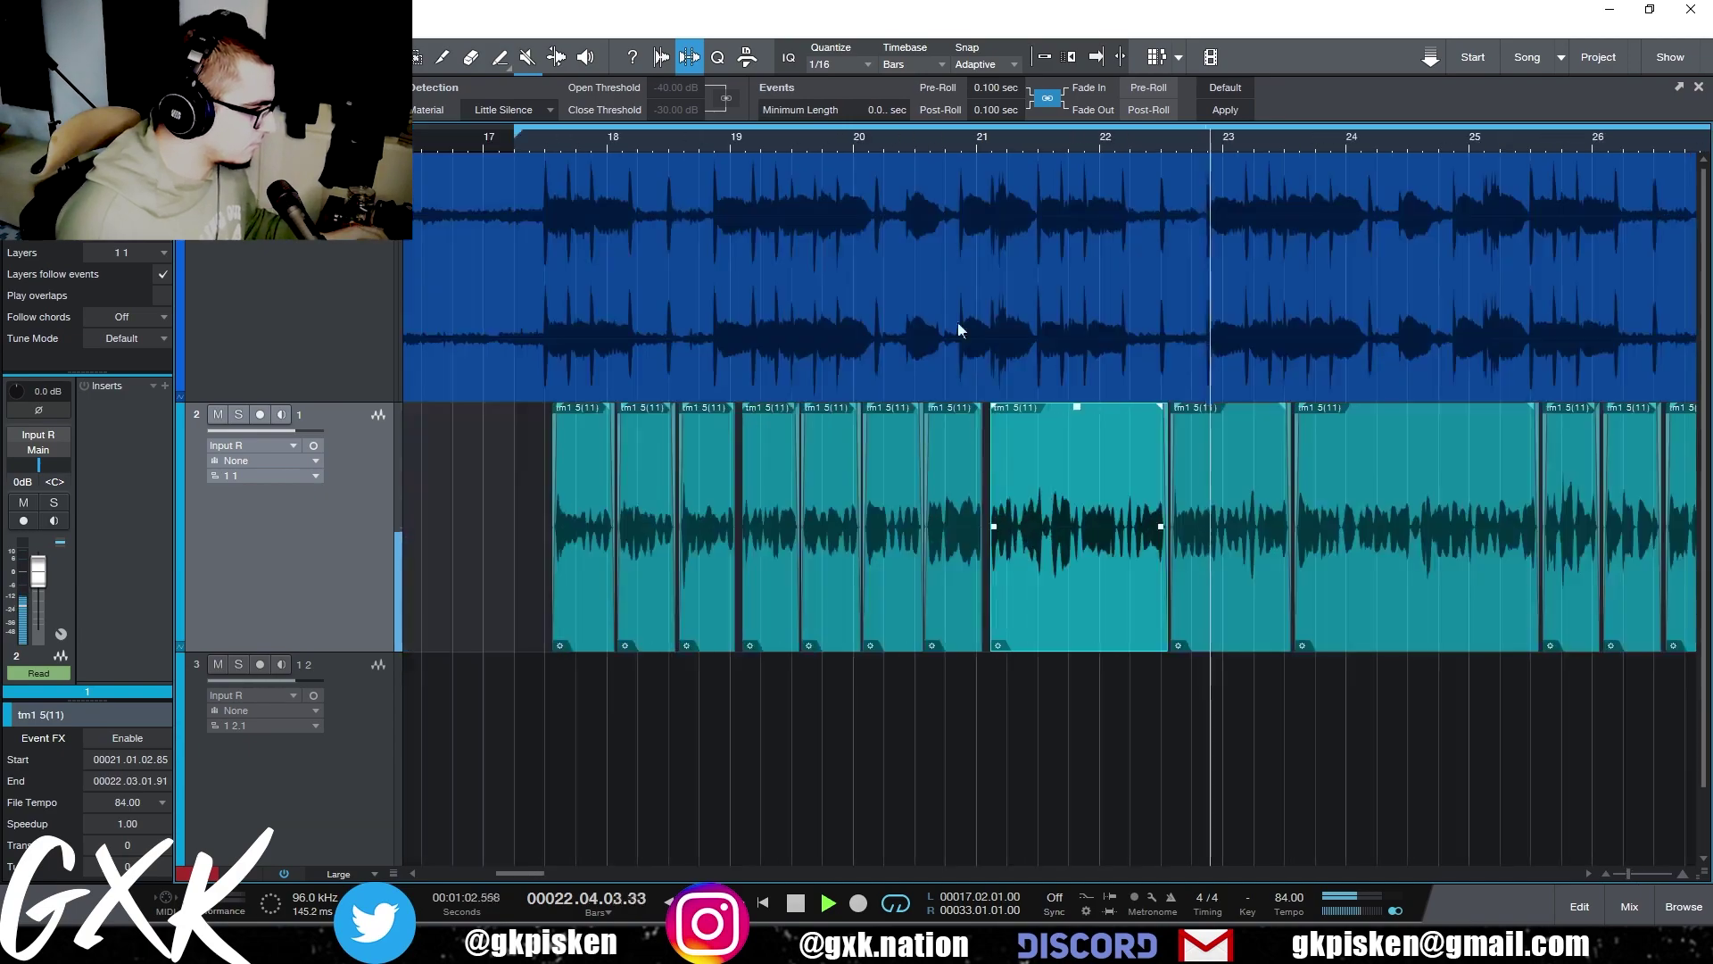
click(910, 141)
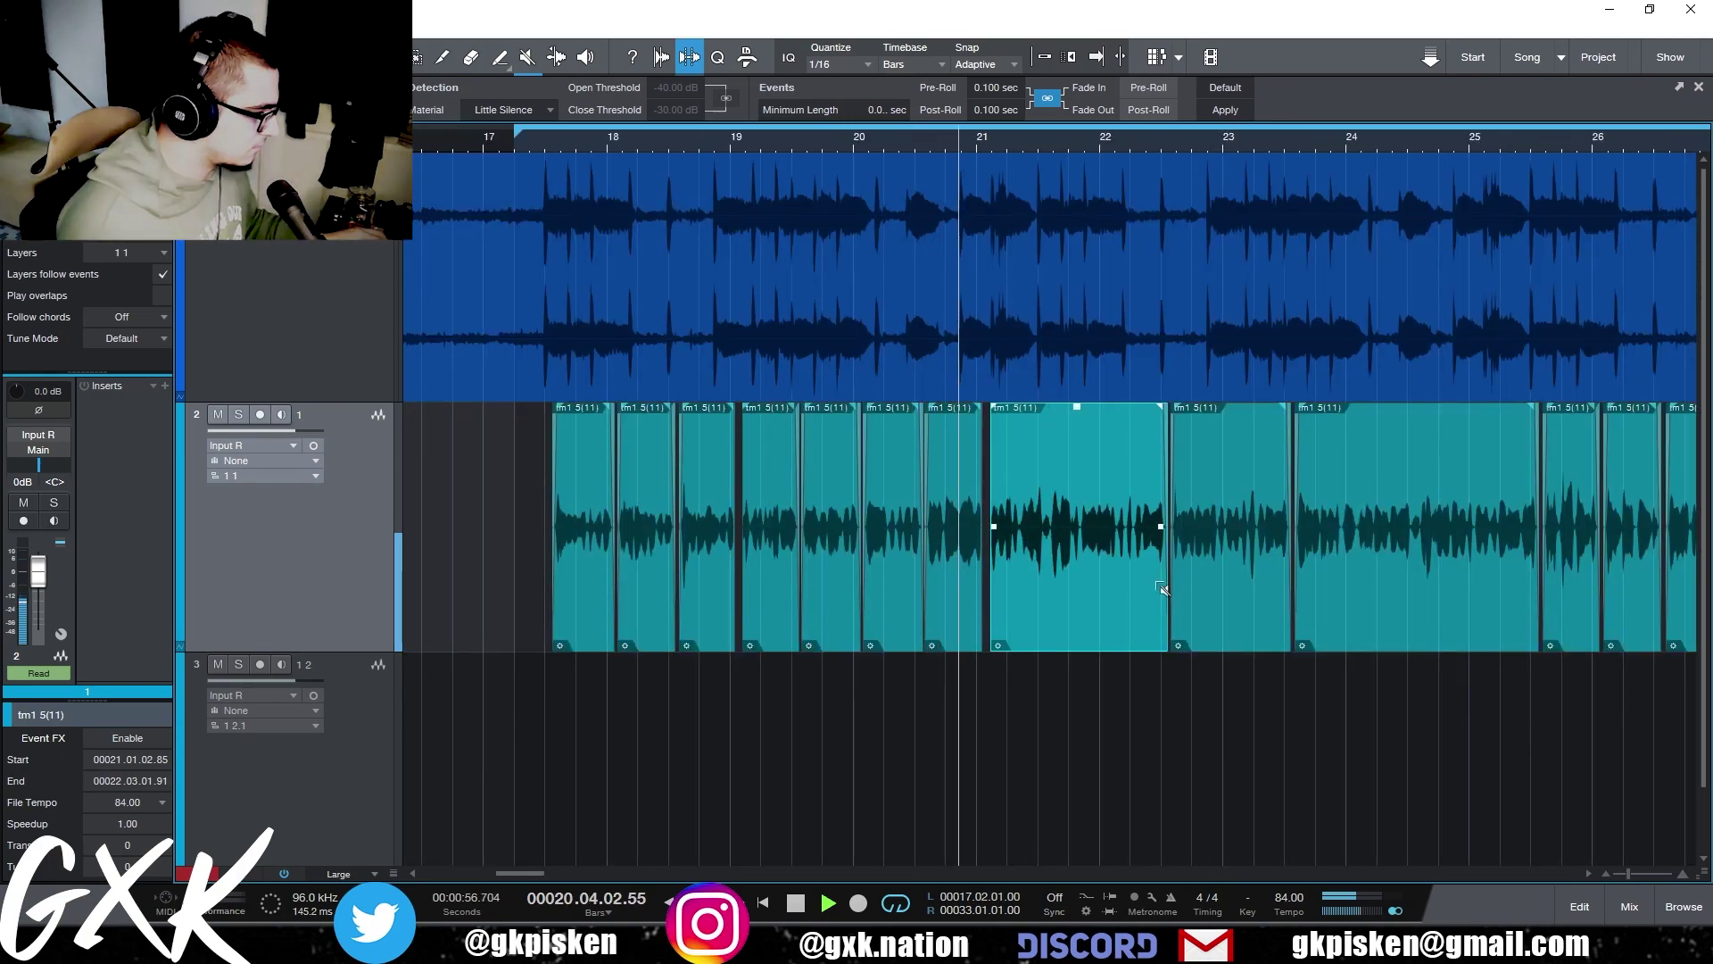
key(e)
key(e)
key(e)
key(e)
key(3)
click(877, 535)
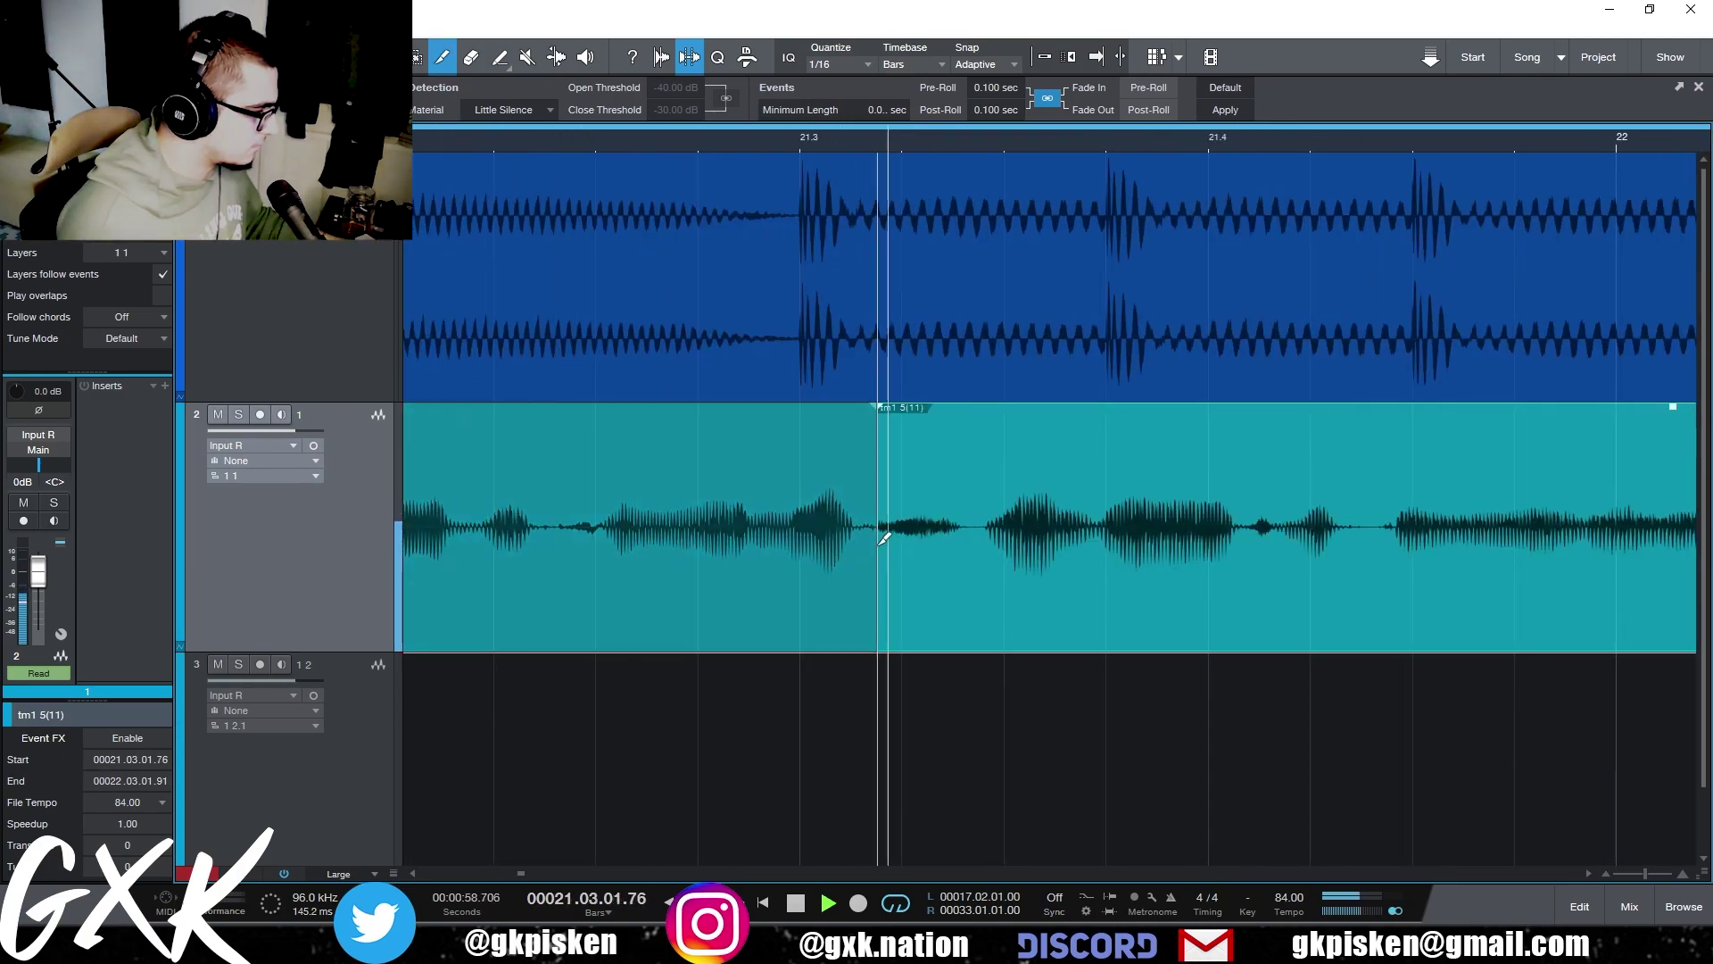
click(981, 533)
key(4)
click(940, 505)
key(1)
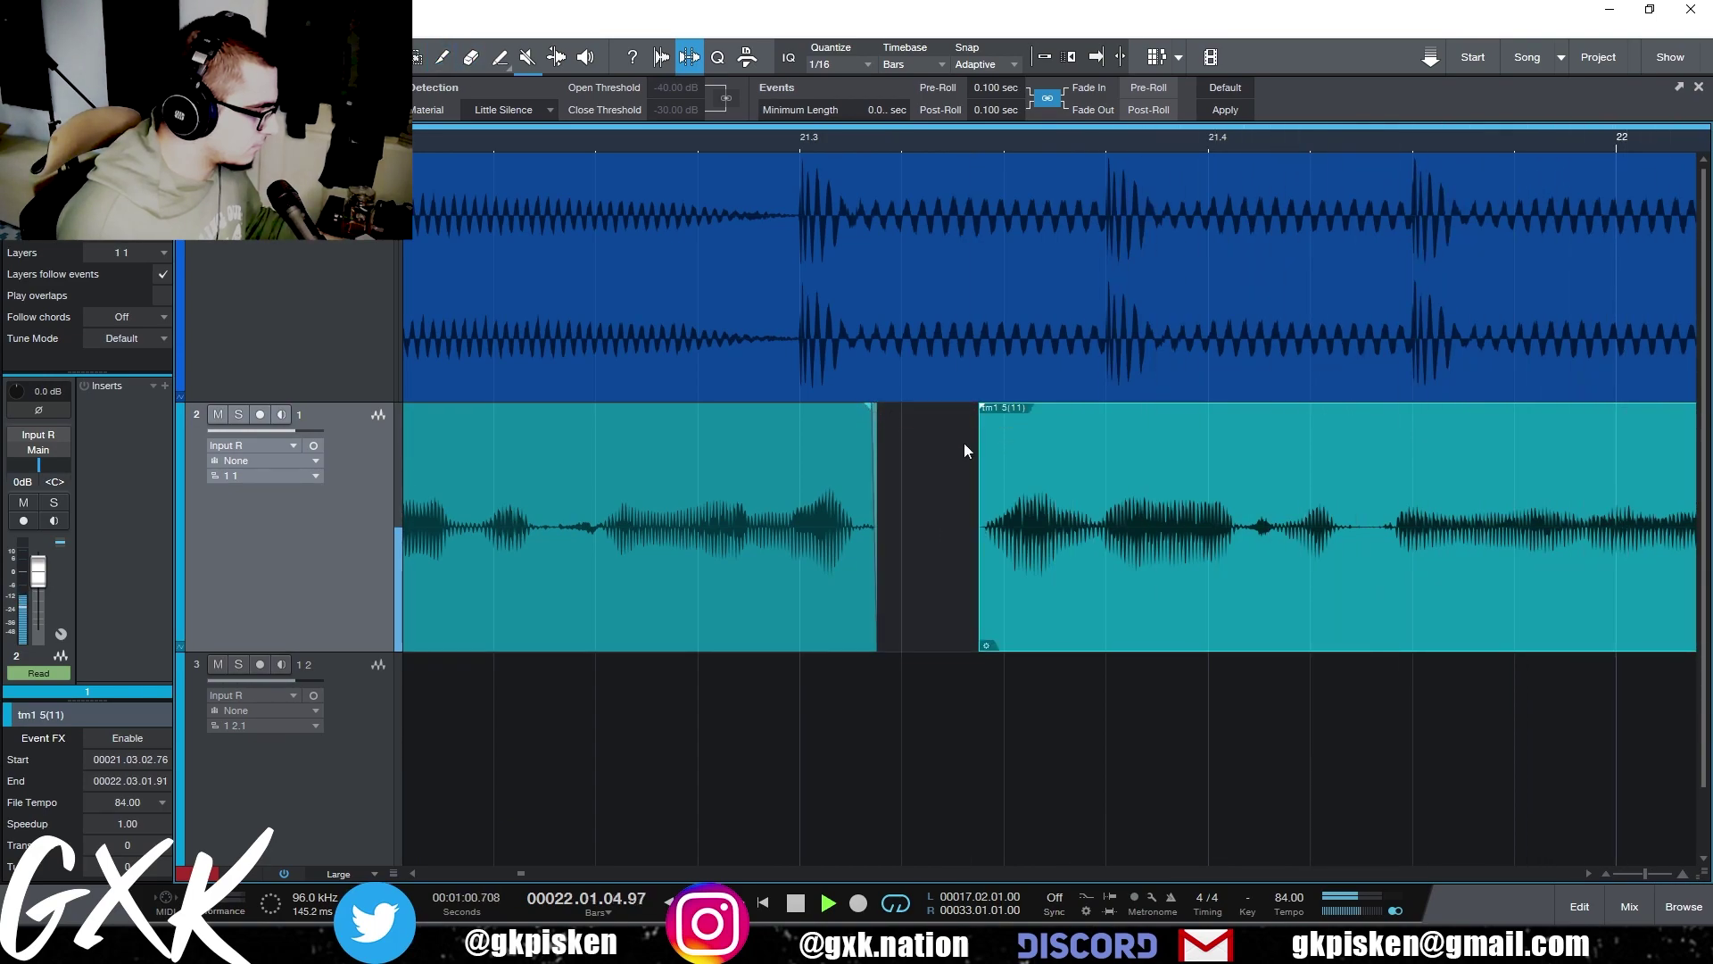
- Continue along the vocal and cut out the breath just after 24.3, ending the gap at 24.03.02.73
scroll(911, 537, down, 5)
scroll(1075, 585, up, 3)
scroll(940, 579, down, 4)
scroll(1143, 608, up, 4)
scroll(921, 589, down, 5)
key(e)
key(e)
key(e)
key(2)
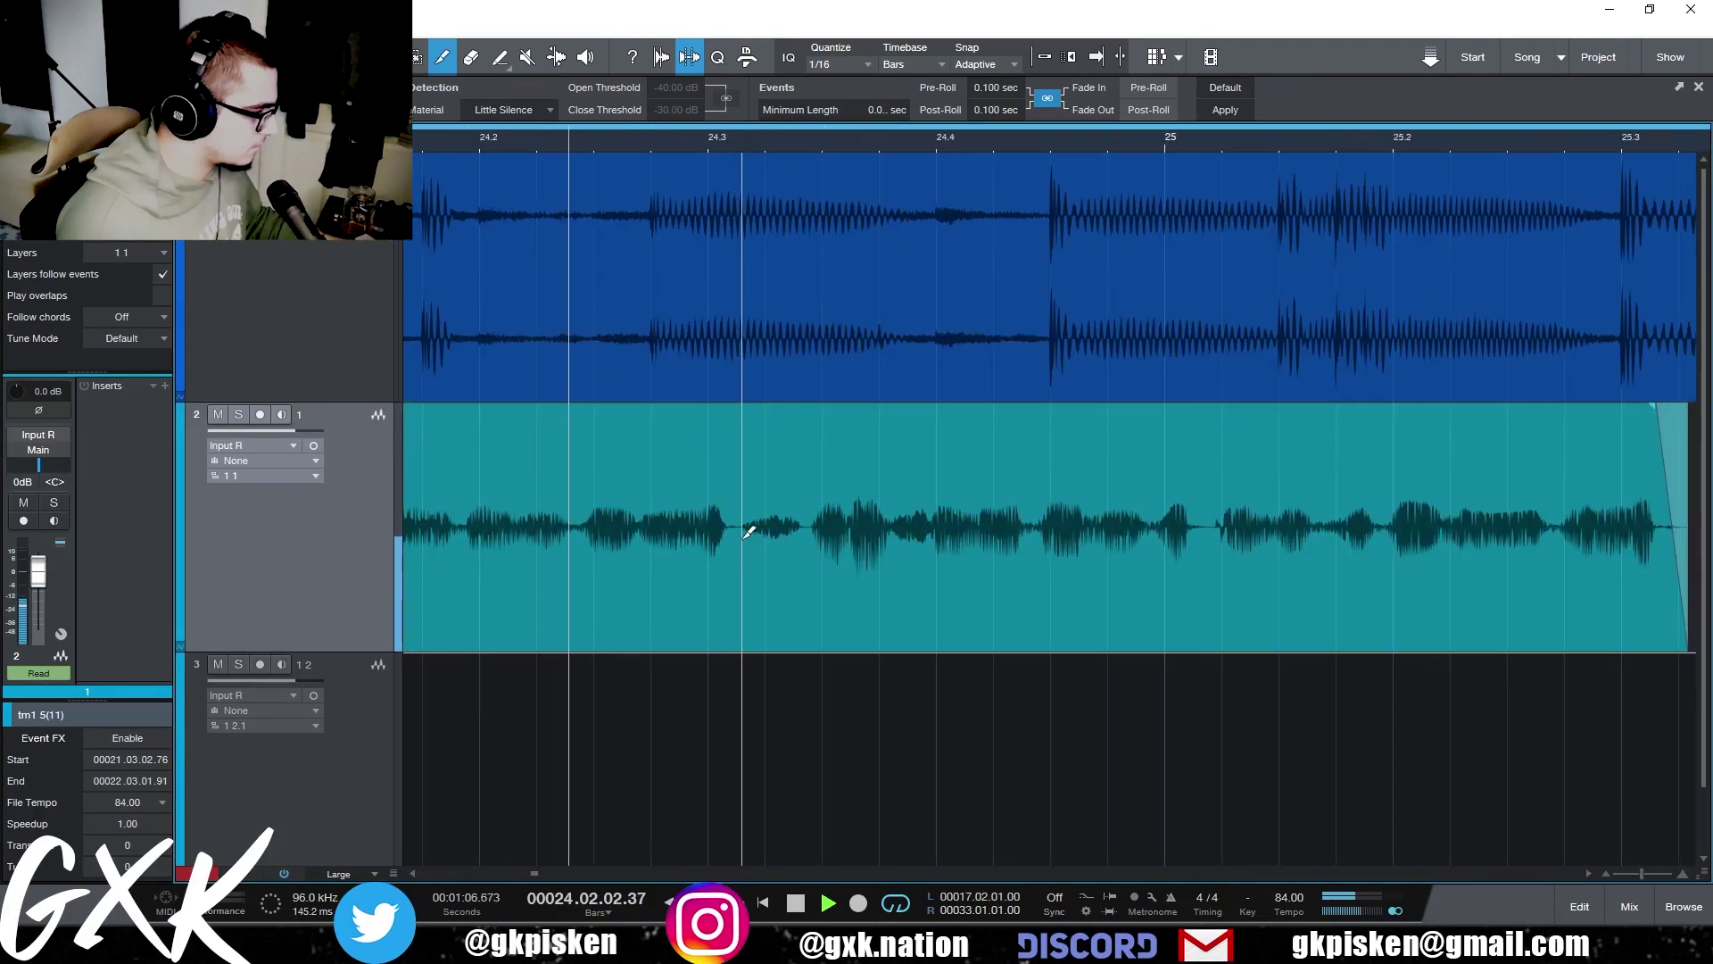
click(741, 537)
click(806, 534)
key(4)
click(778, 520)
key(1)
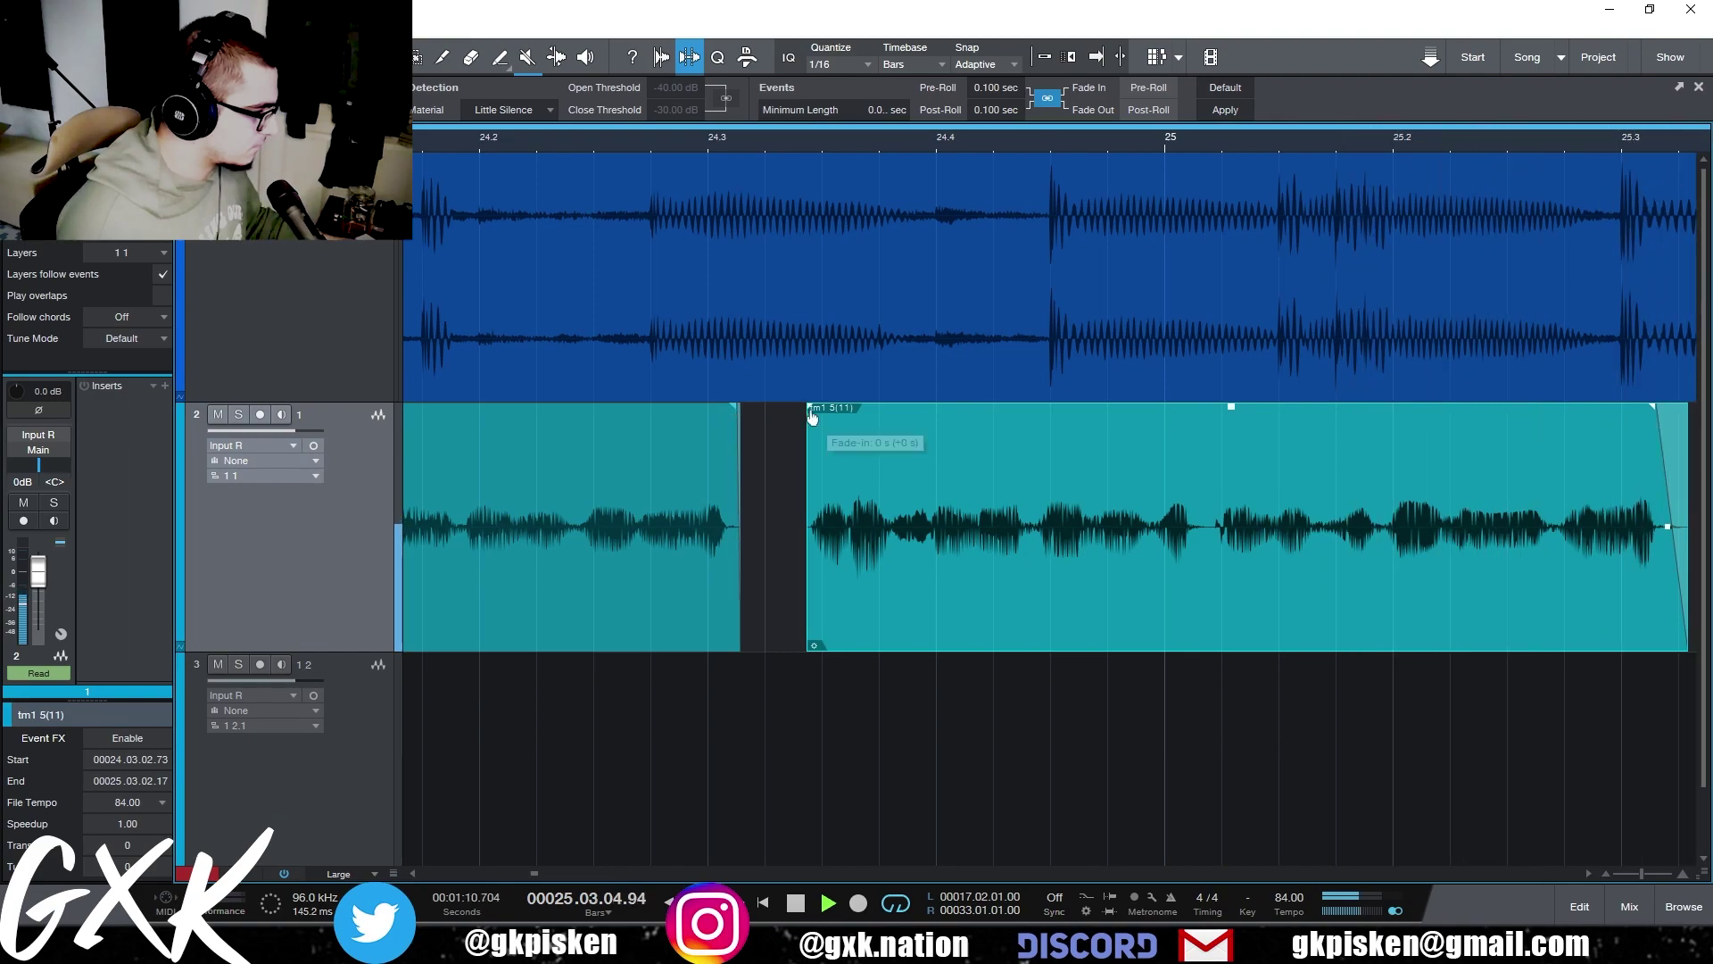
- Examine the remaining vocal events from bar 25 to bar 33 during playback for leftover breaths
scroll(775, 513, down, 5)
scroll(1194, 555, up, 5)
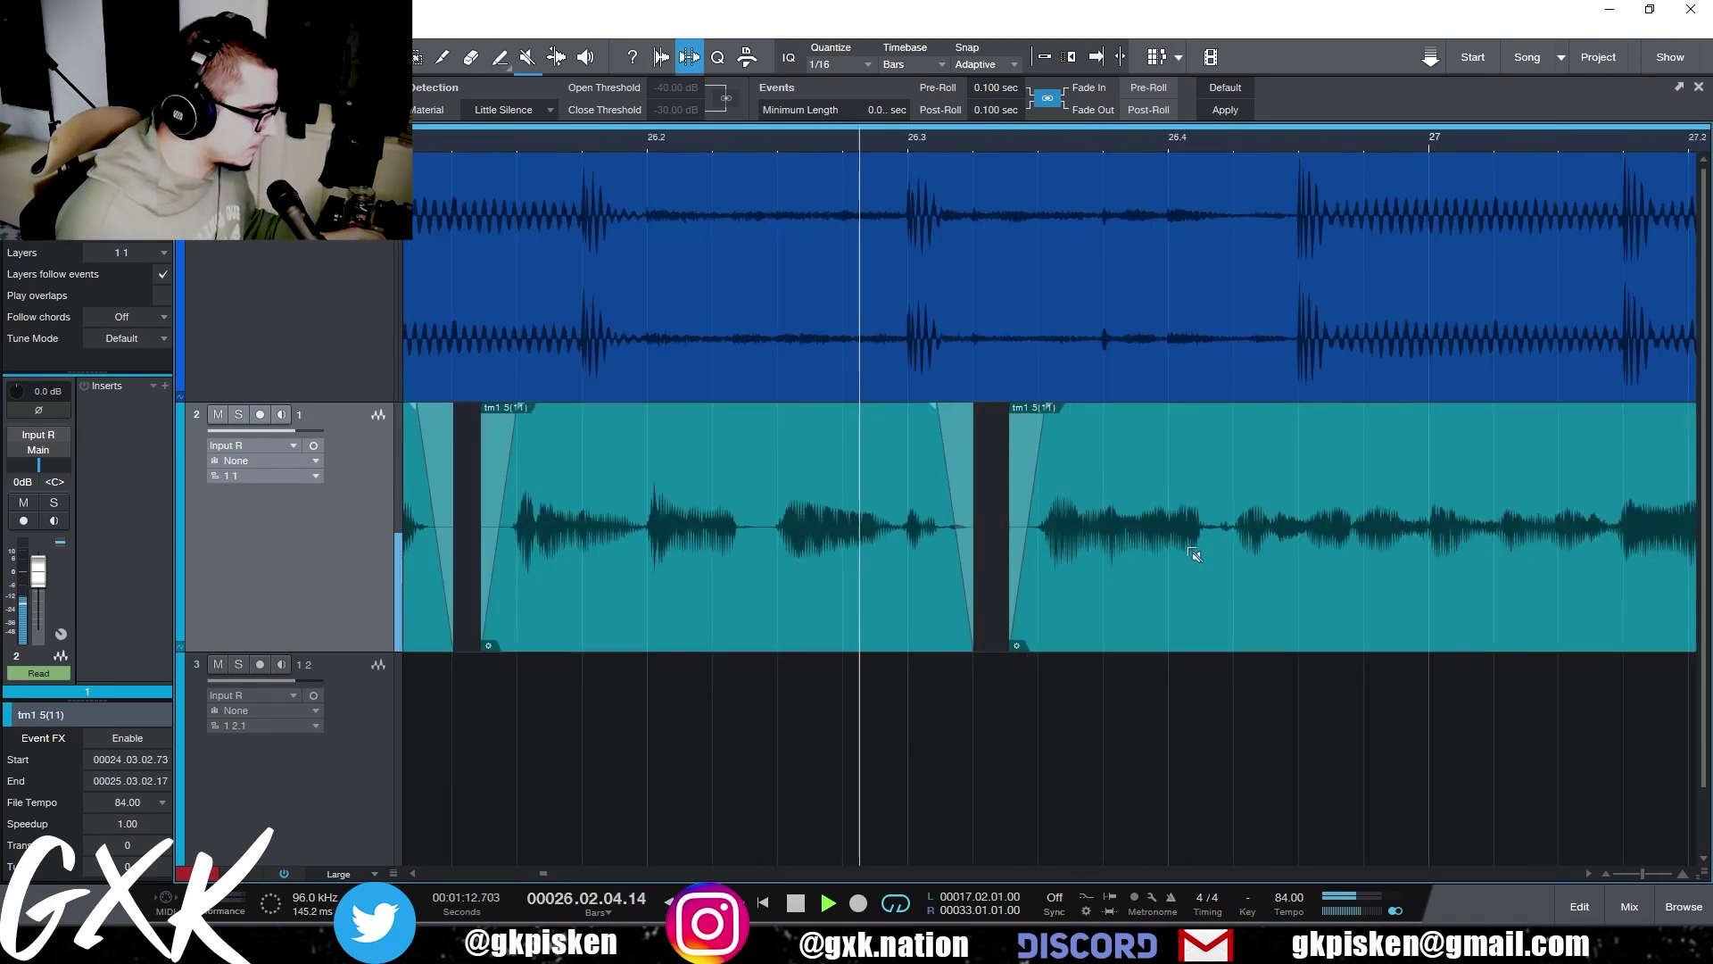
scroll(1139, 559, down, 5)
scroll(1273, 621, up, 6)
scroll(1131, 654, down, 6)
scroll(1186, 661, up, 4)
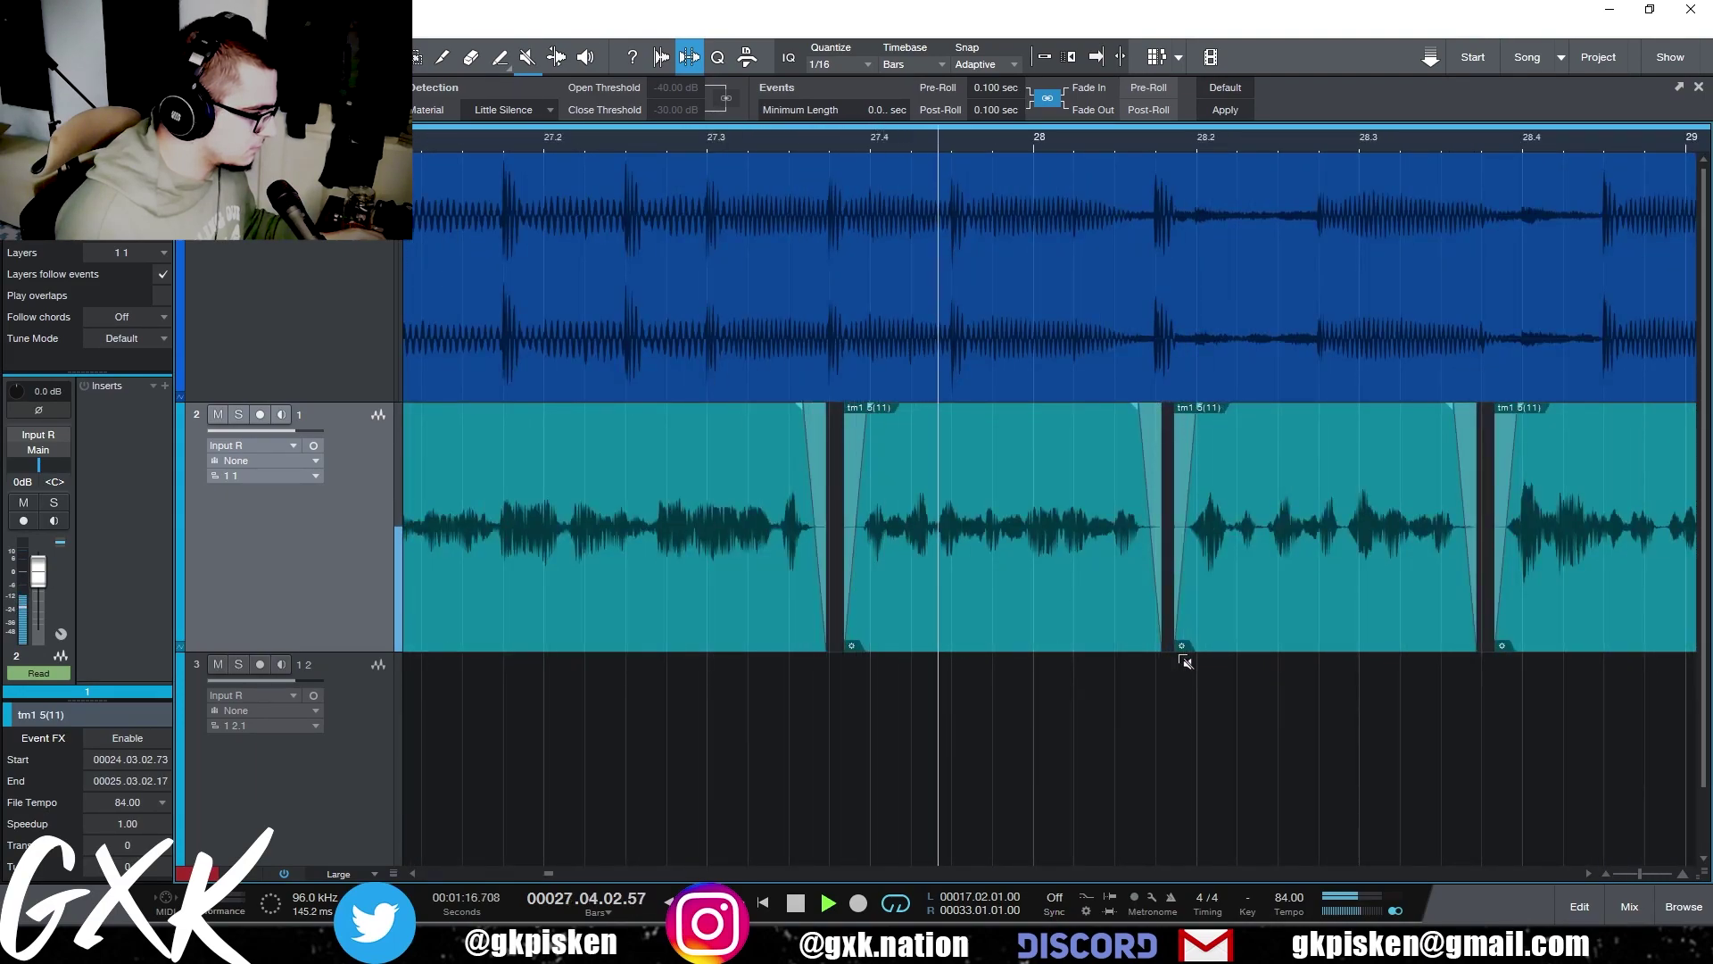
key(w)
key(e)
key(e)
scroll(1193, 661, up, 1)
scroll(1166, 658, down, 5)
scroll(1303, 669, up, 3)
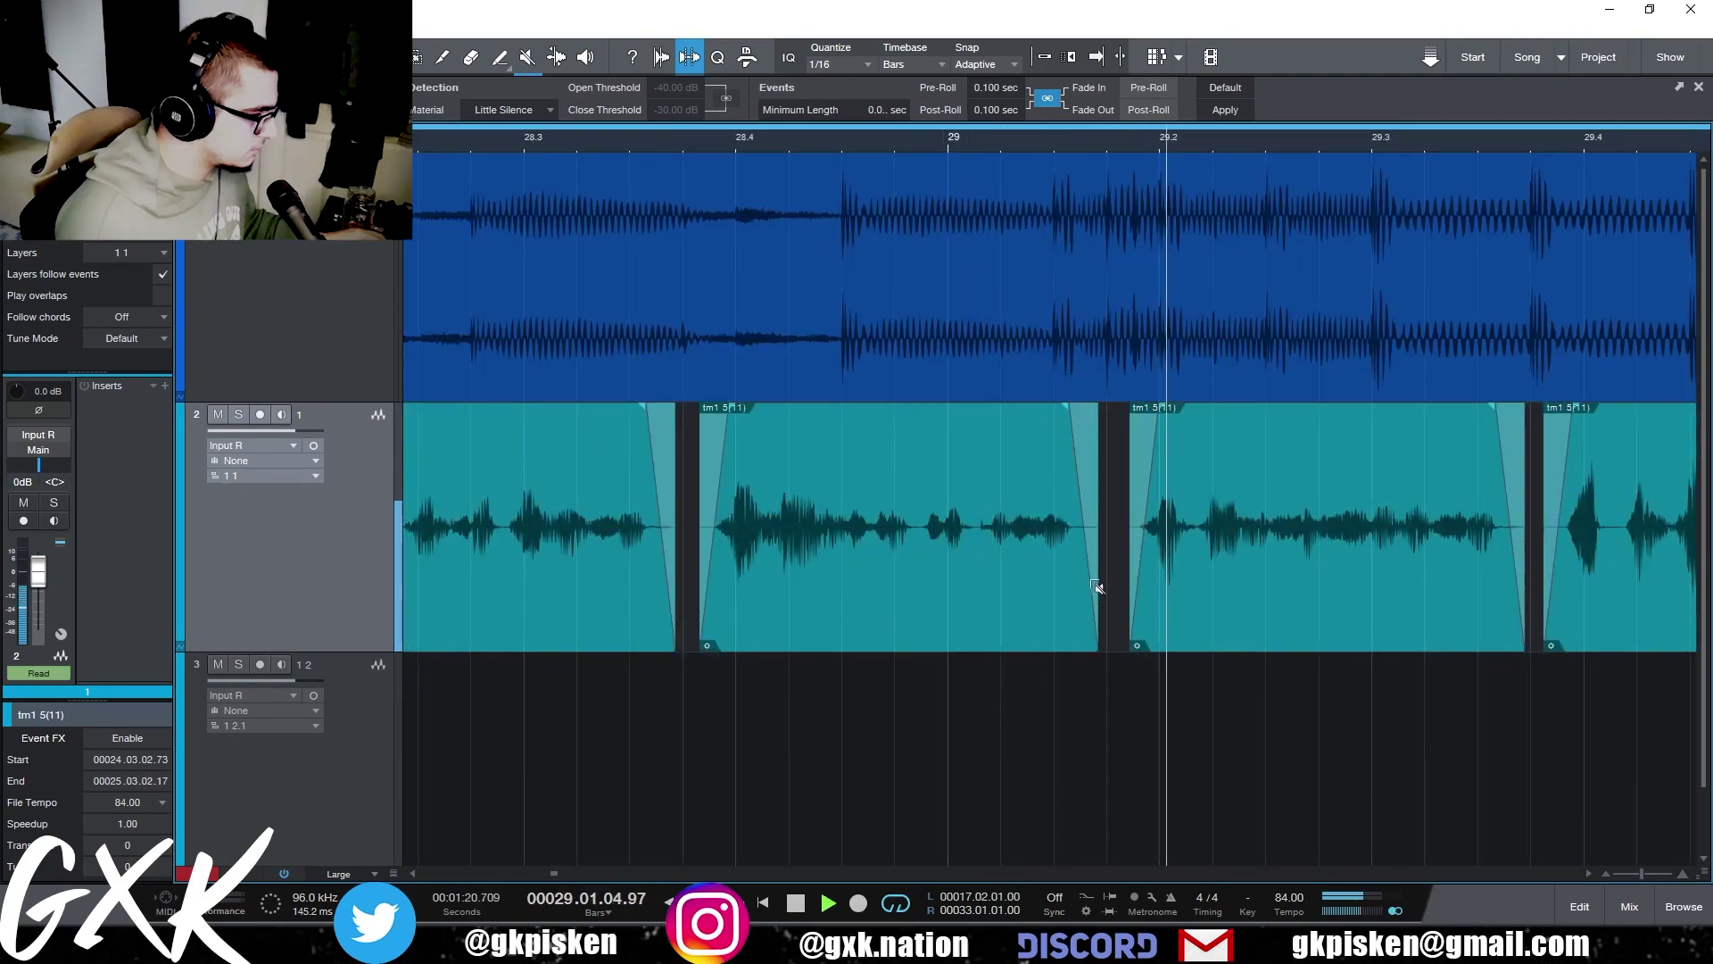
key(w)
key(w)
key(e)
key(e)
key(w)
key(w)
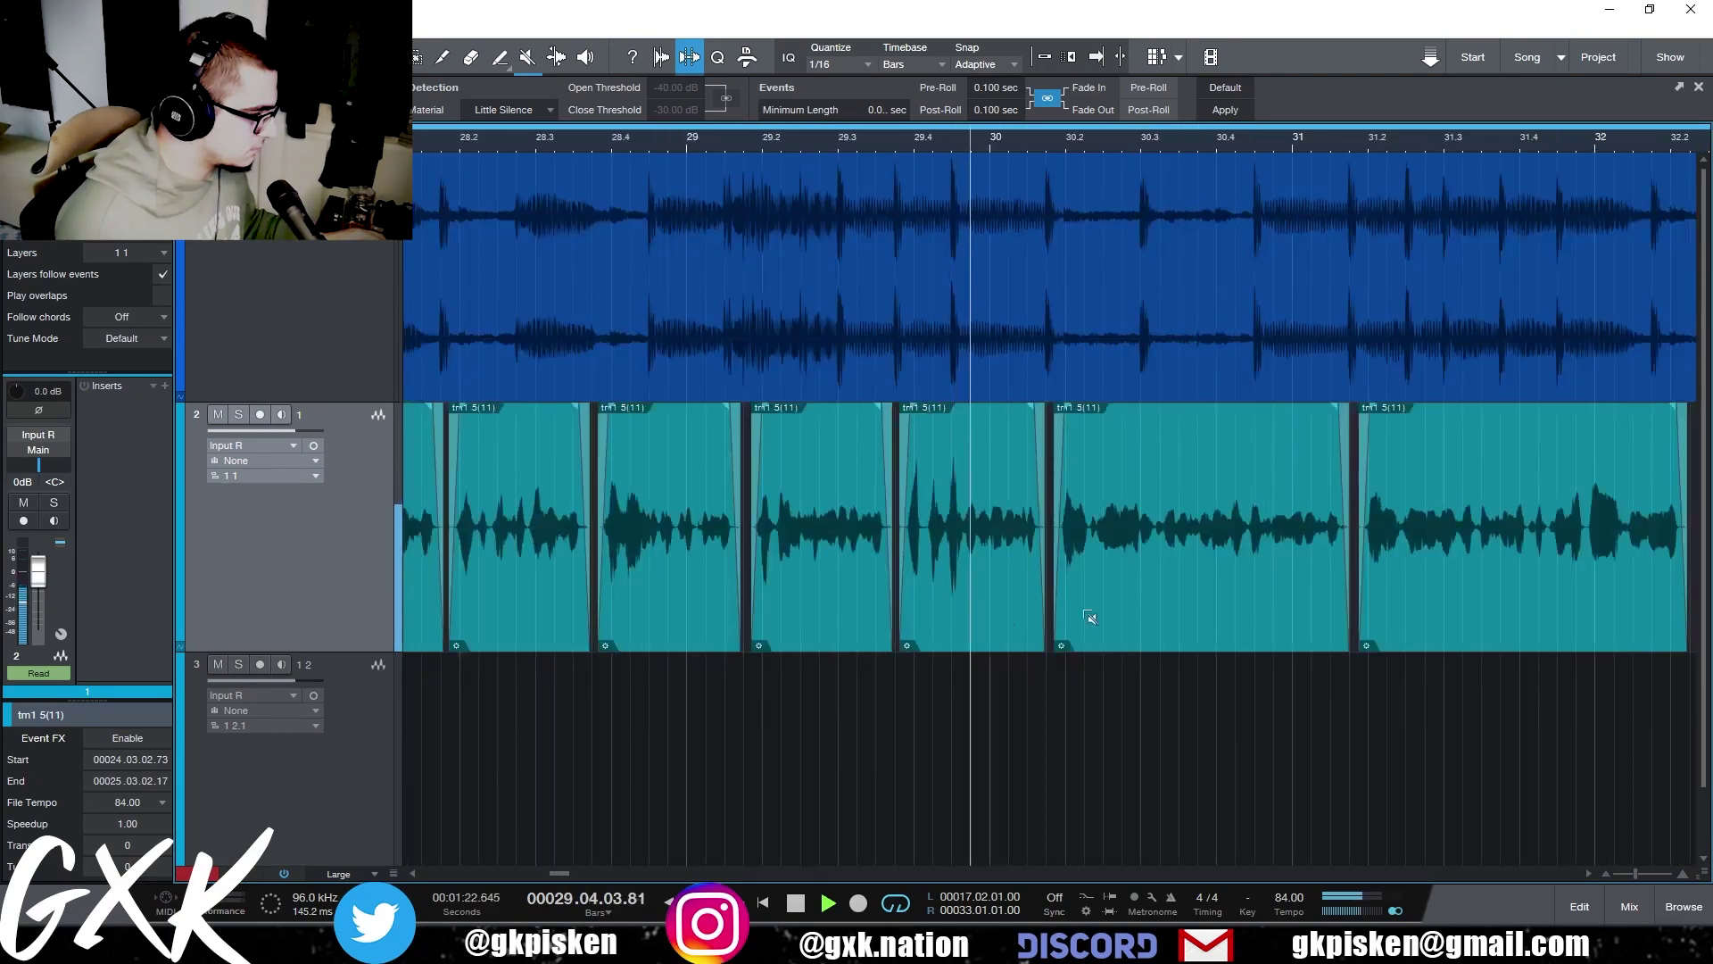
key(w)
key(w)
key(e)
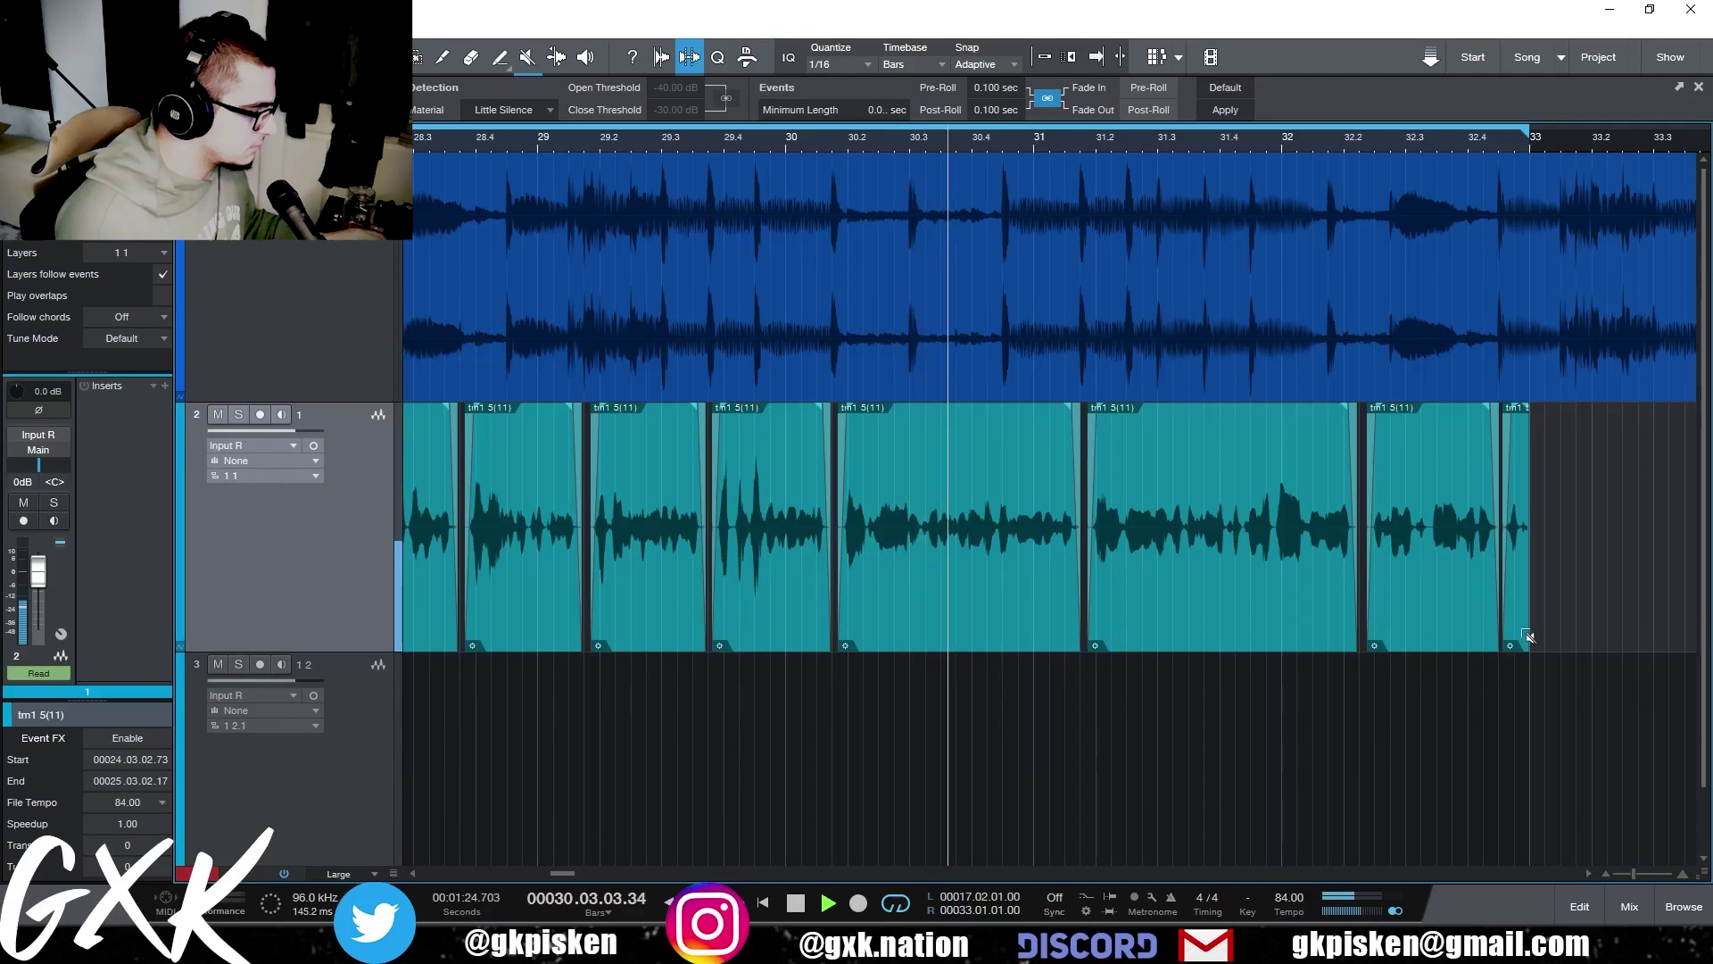
scroll(1115, 568, up, 4)
scroll(1015, 566, down, 5)
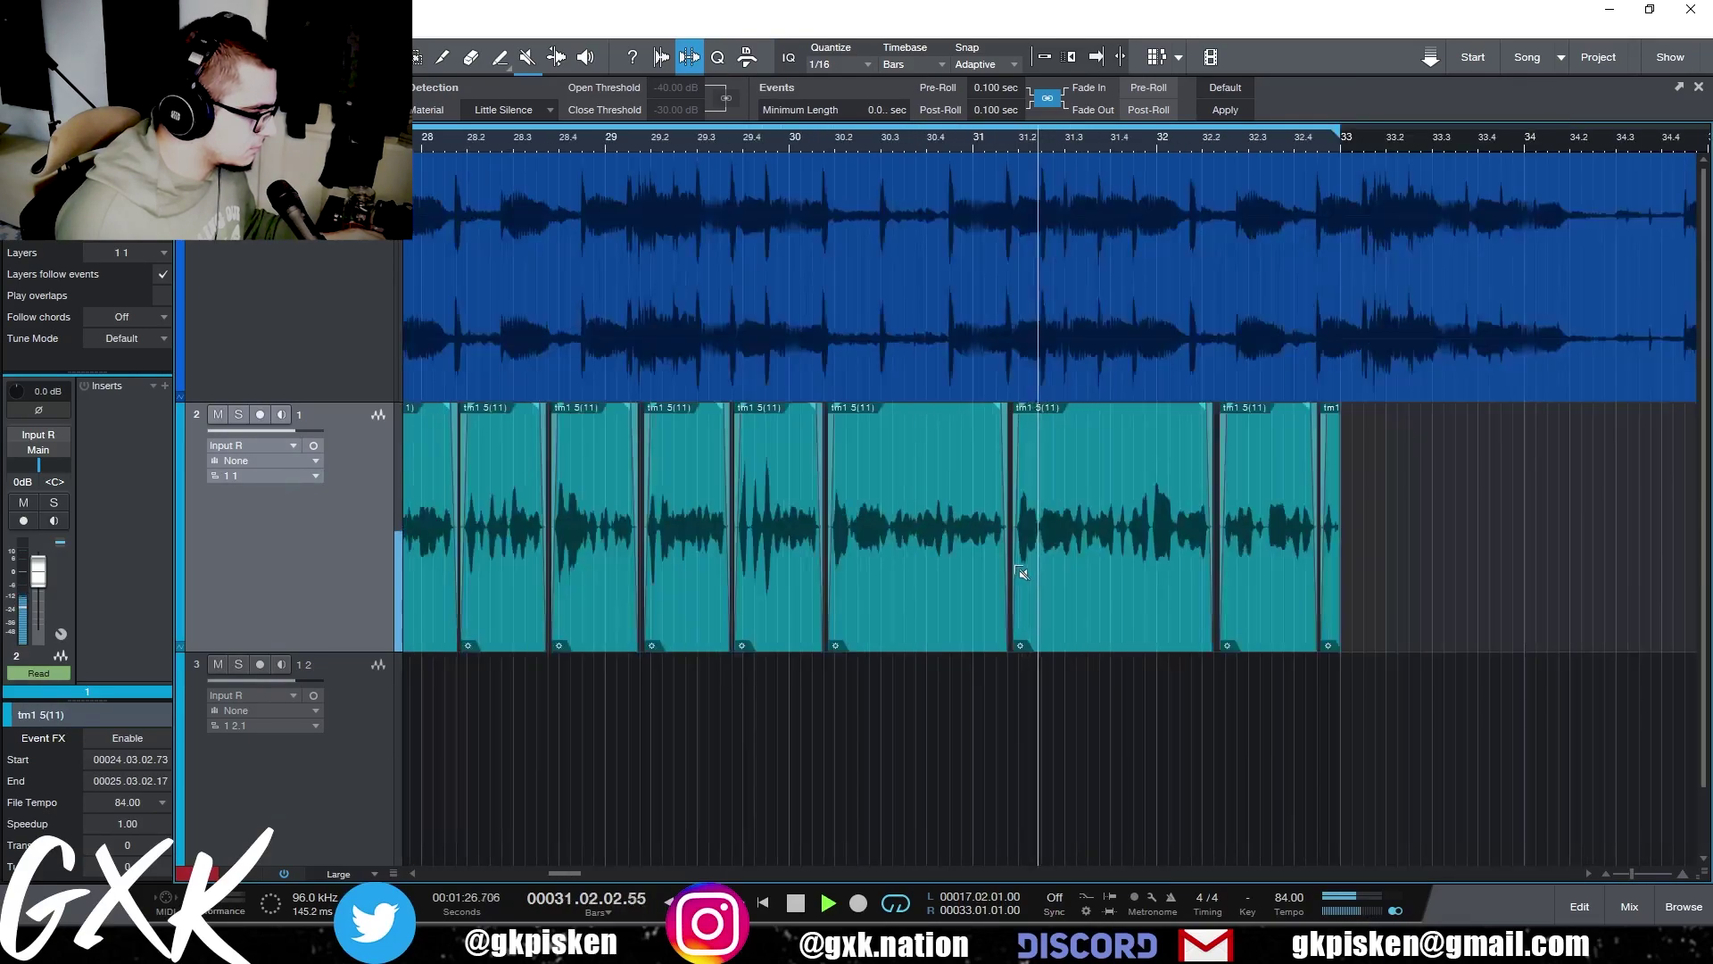
key(e)
key(e)
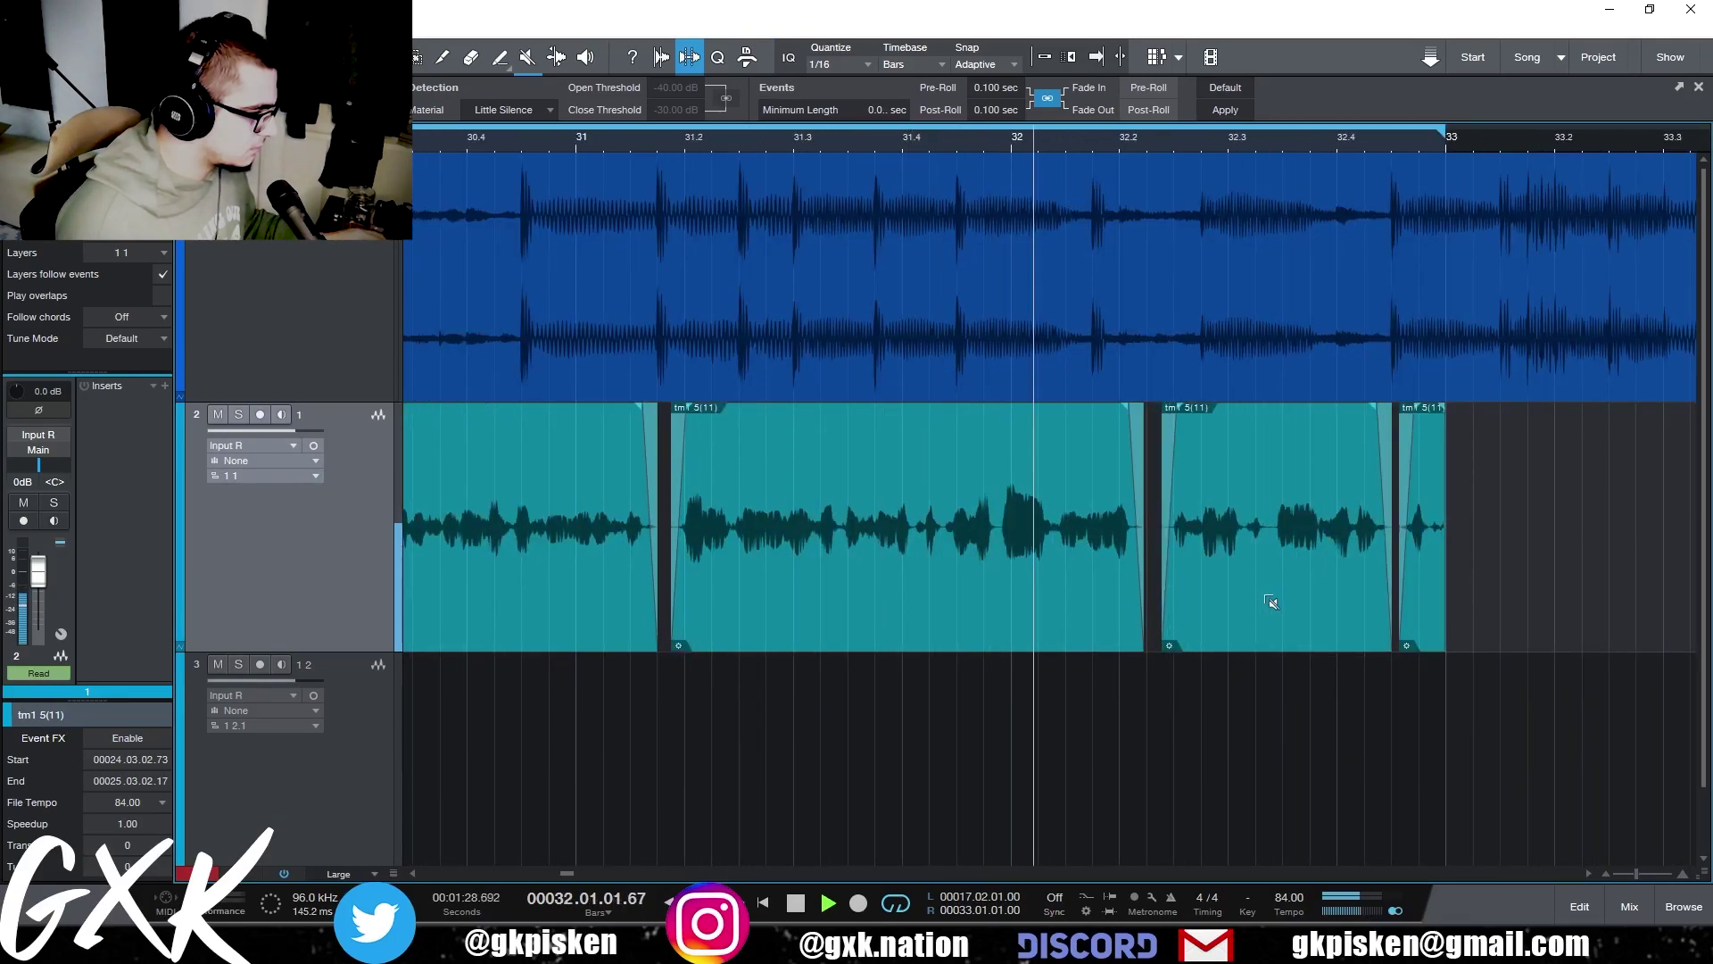
key(w)
key(w)
key(w)
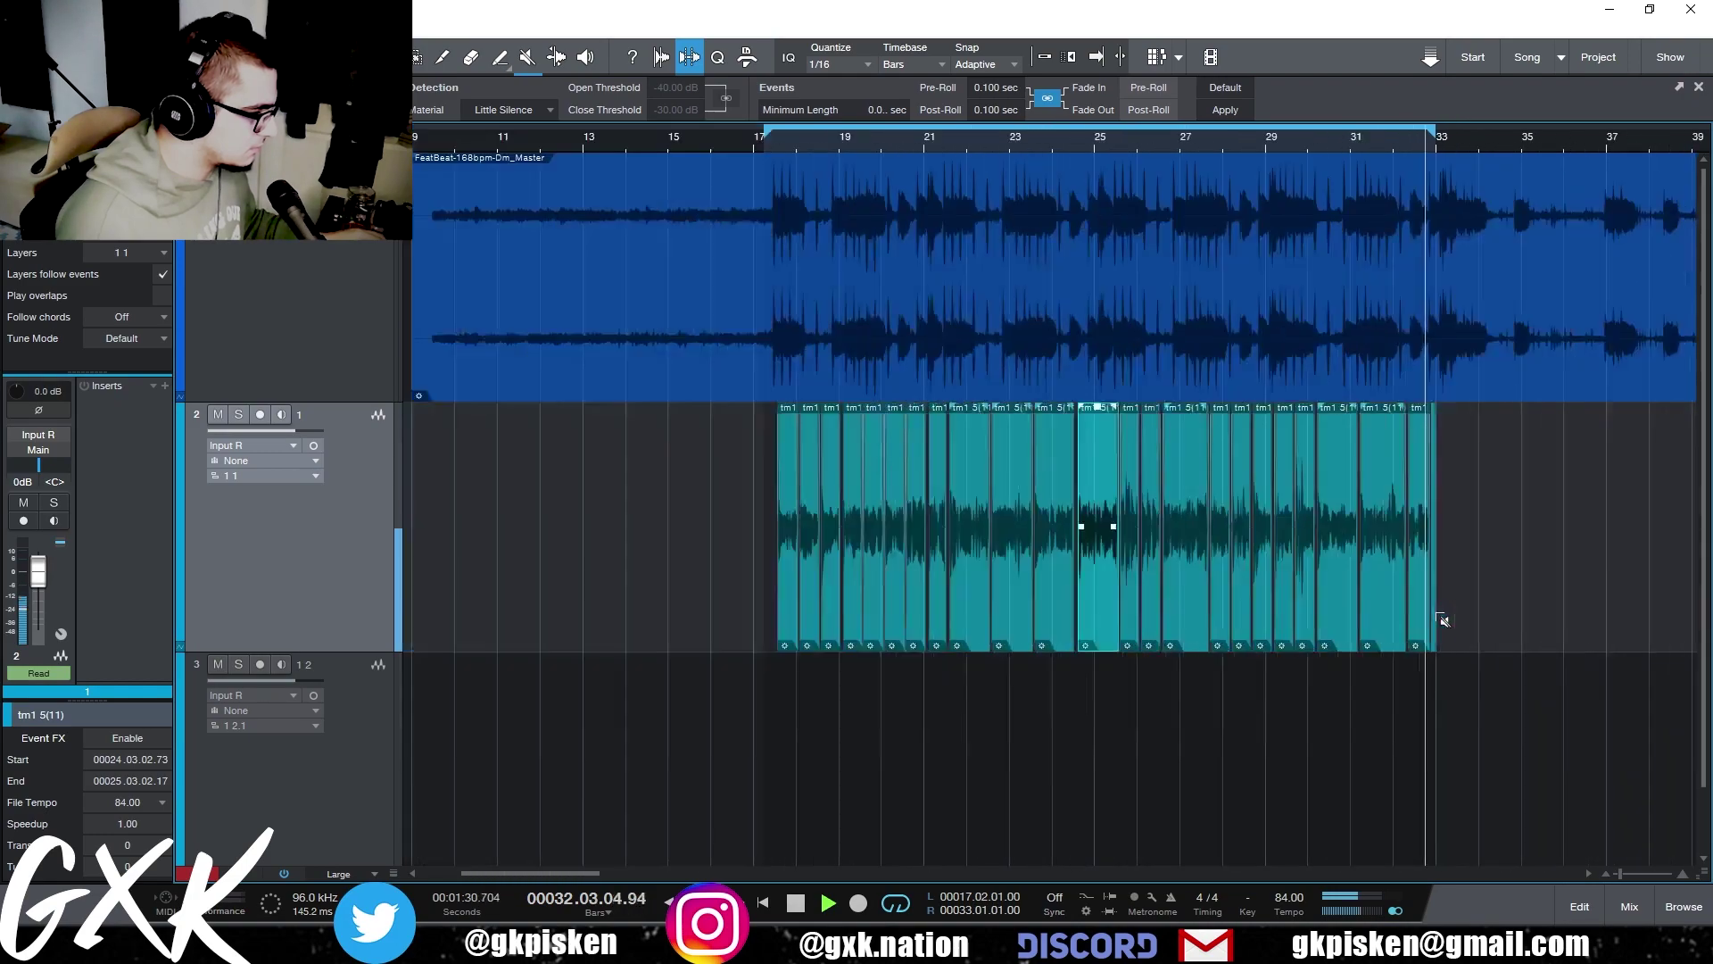
- Select all the vocal events on track 2 and bounce them into one continuous event
scroll(1439, 617, up, 3)
scroll(1441, 618, down, 3)
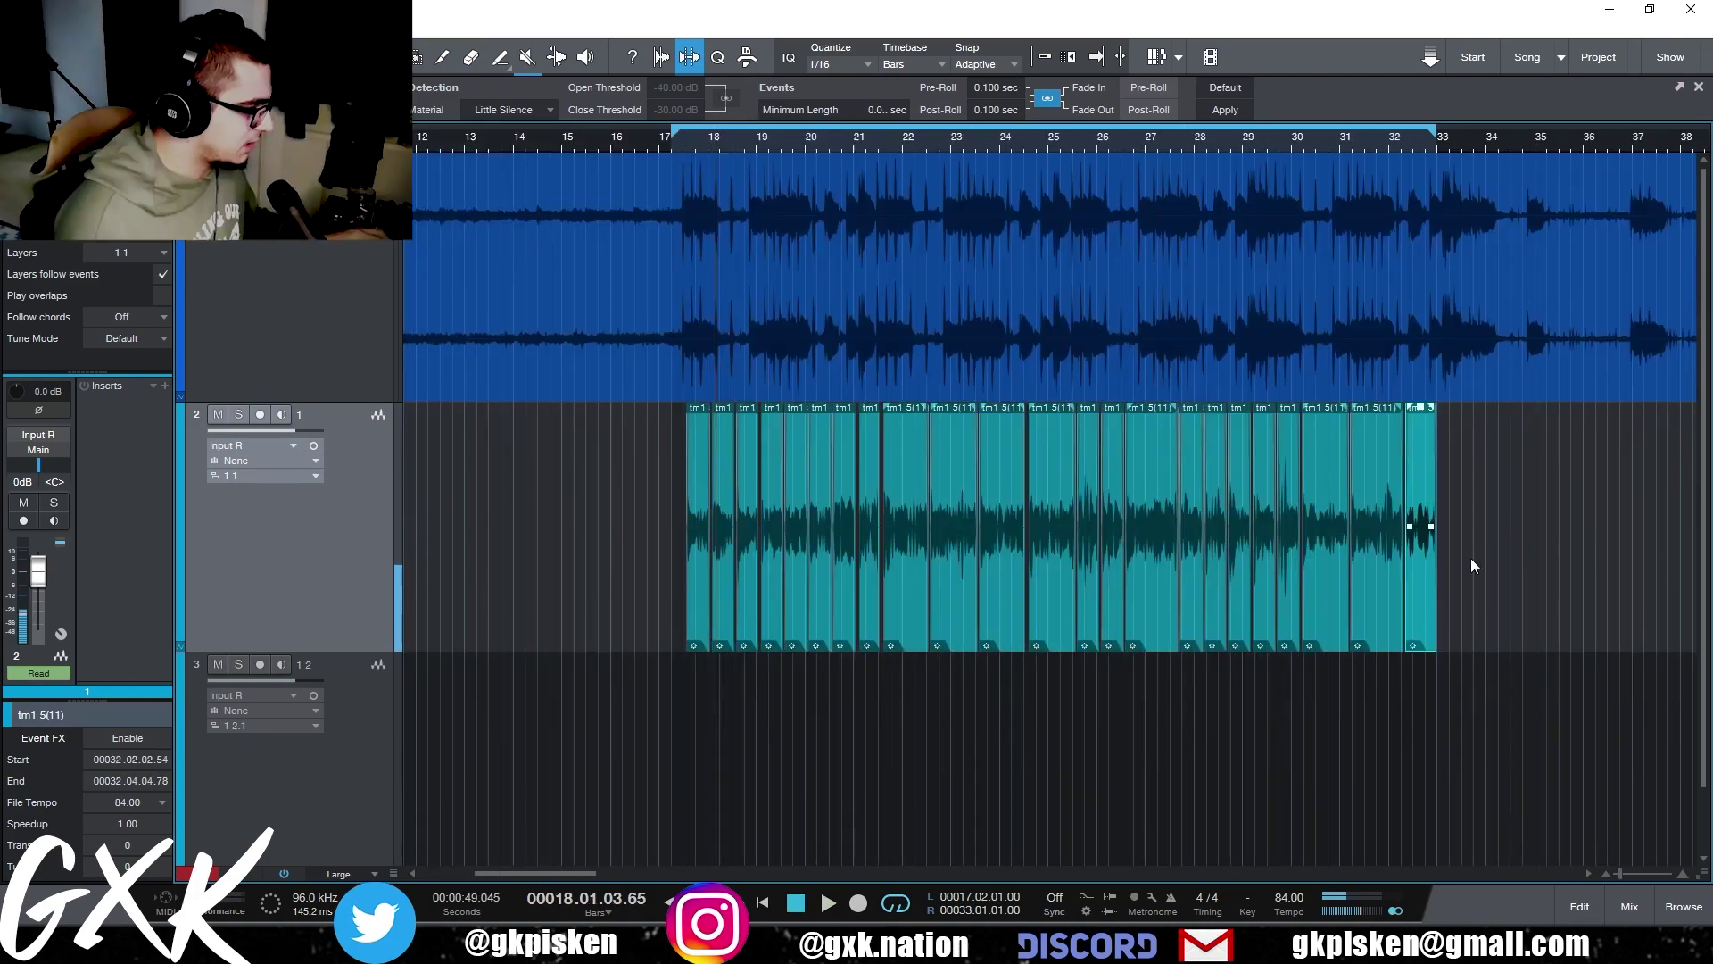
key(ctrl+shift+a)
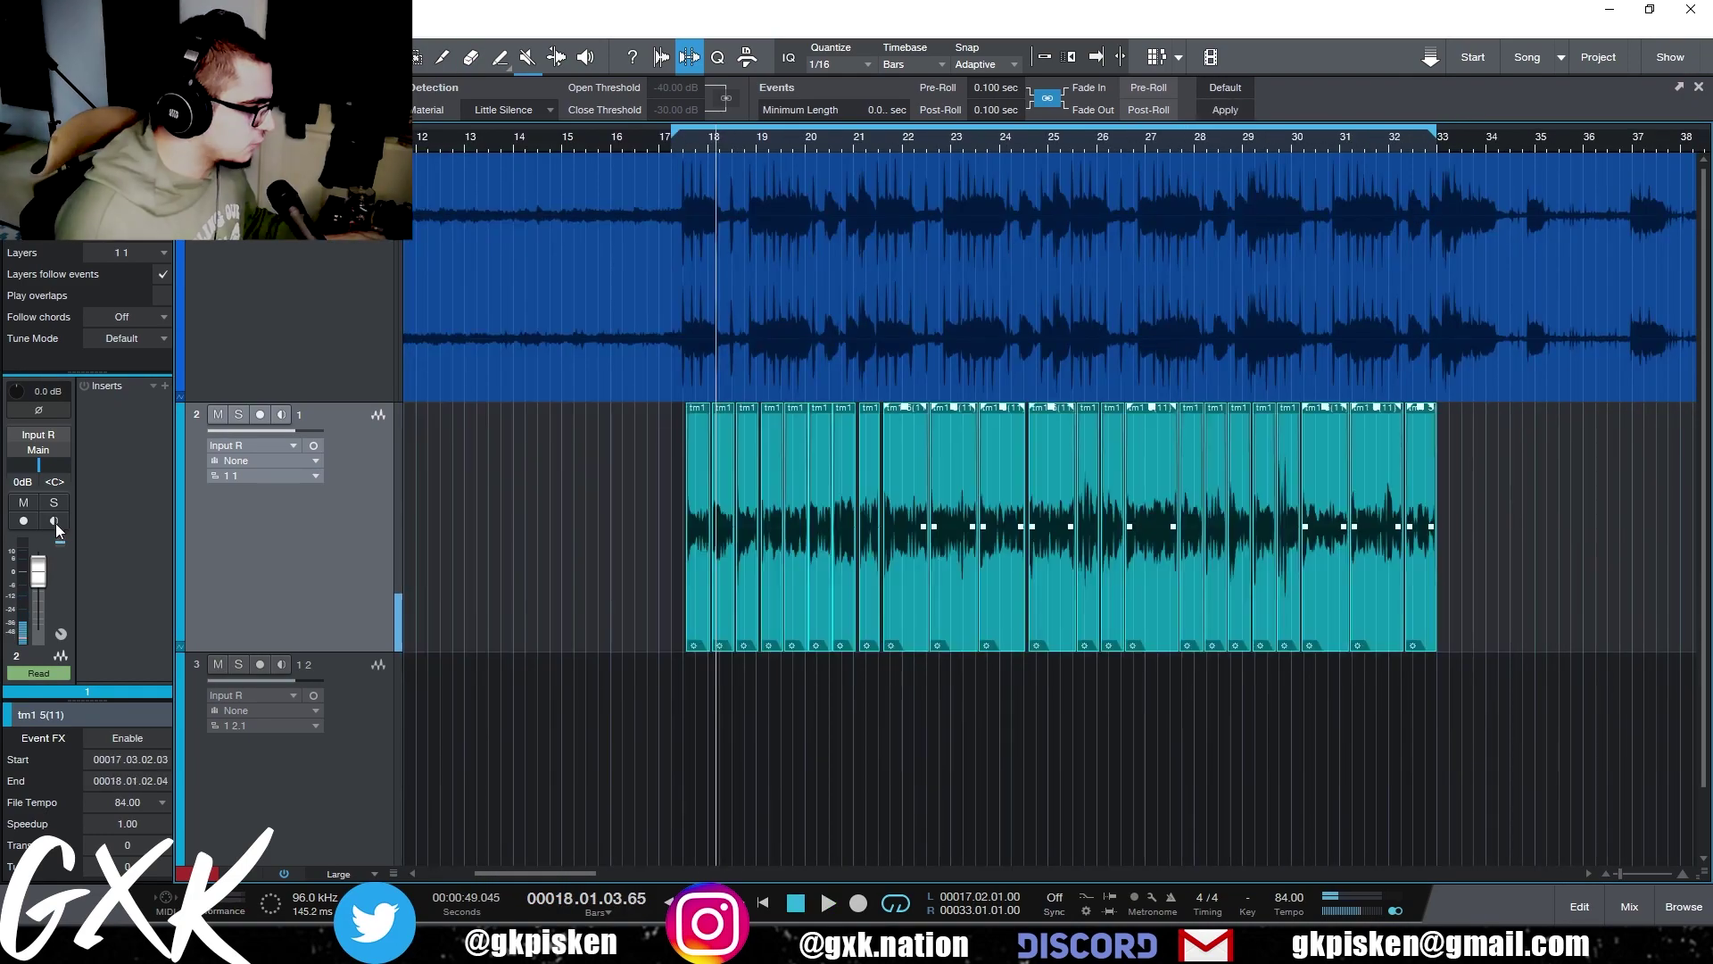
key(ctrl+b)
- Insert the Waves NS1 Mono noise suppressor on the vocal track and raise its suppression fader to 19.6
key(ctrl+n)
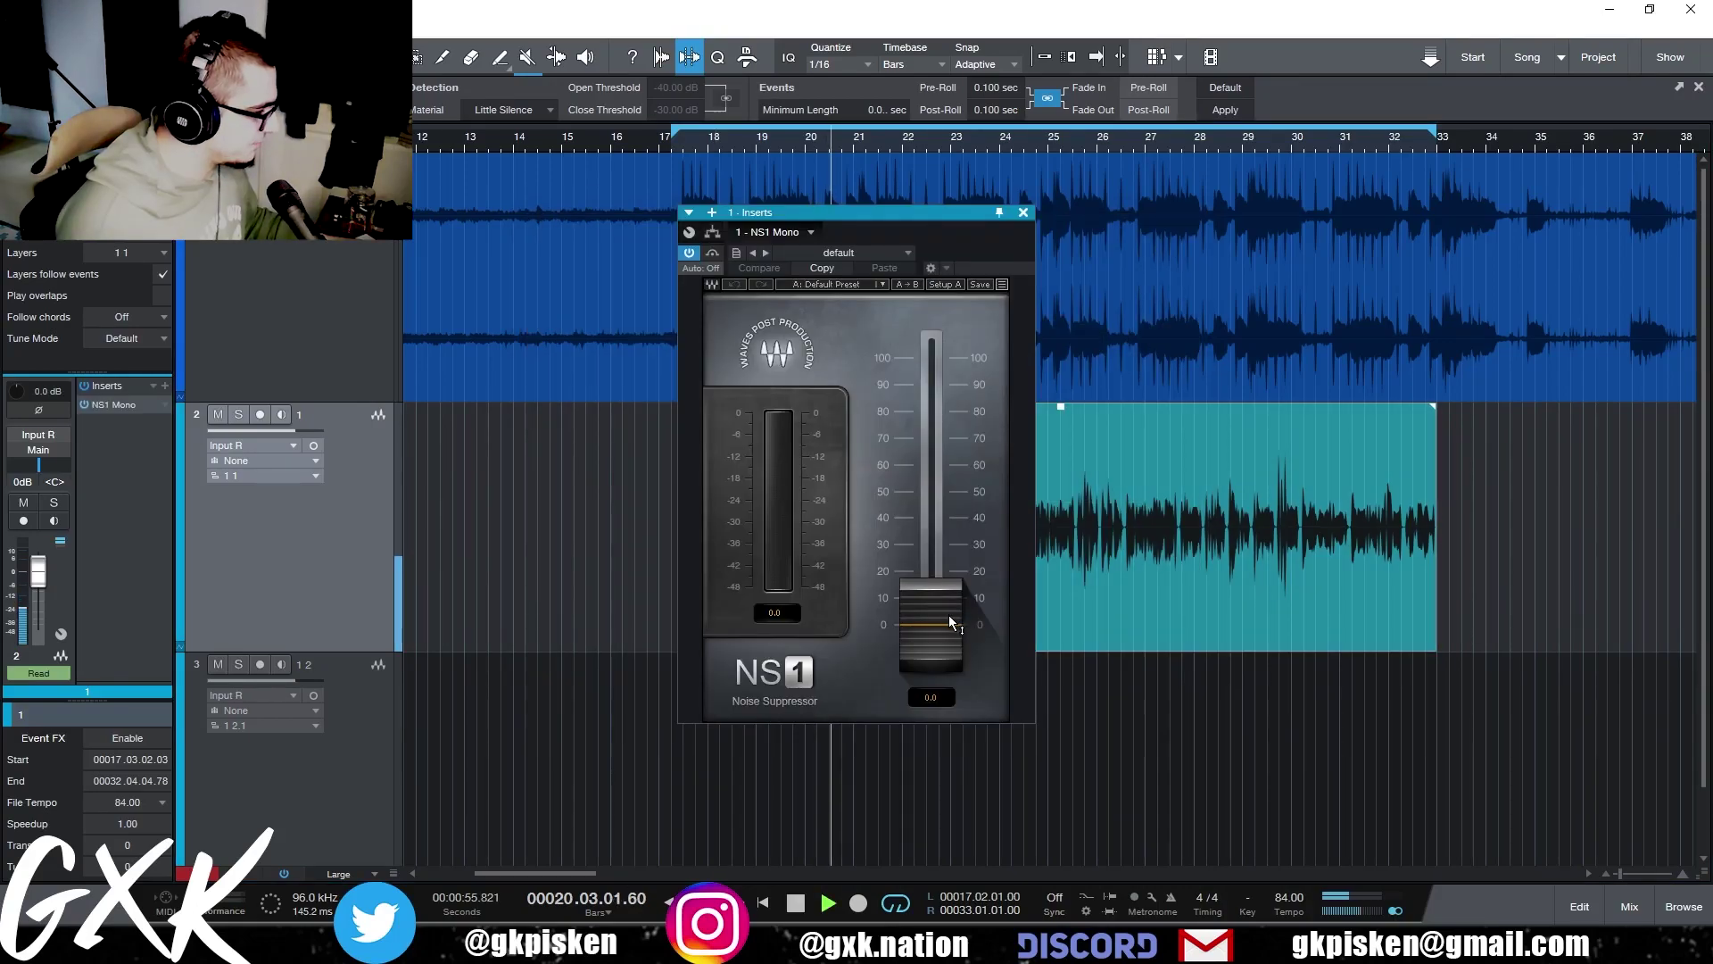
drag(949, 622, 949, 571)
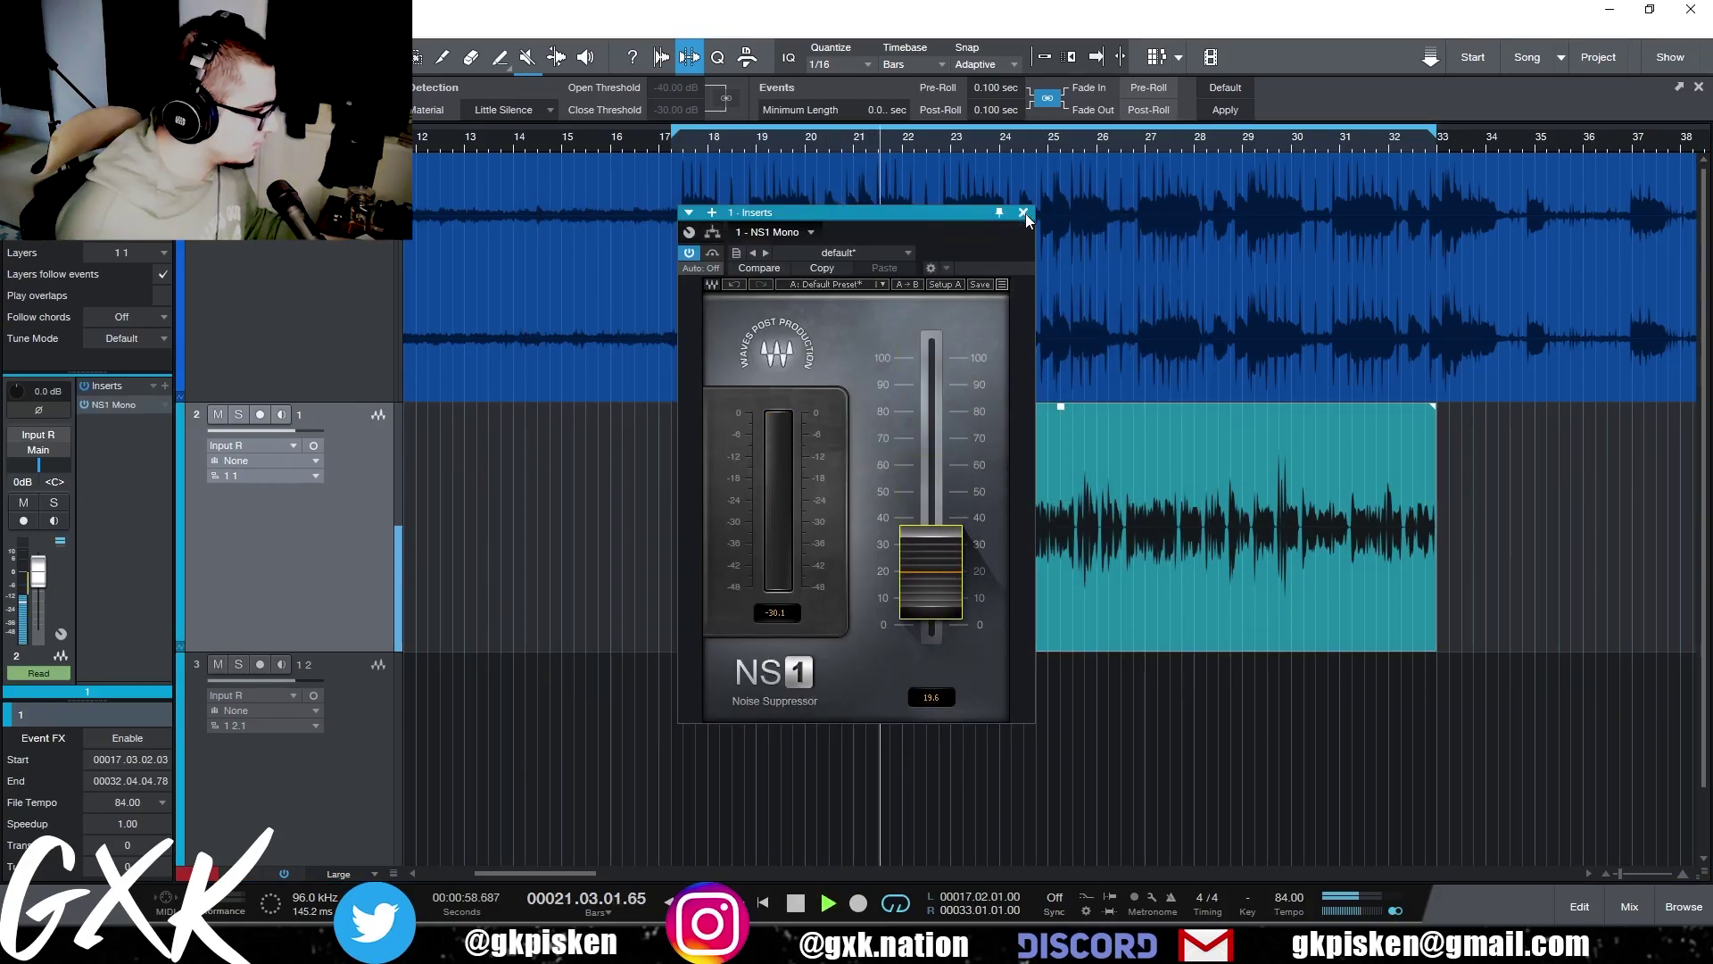
- Insert Auto-Tune Pro on the vocal track after the NS1 Mono noise suppressor
click(1023, 212)
click(164, 386)
text(auto)
double_click(295, 566)
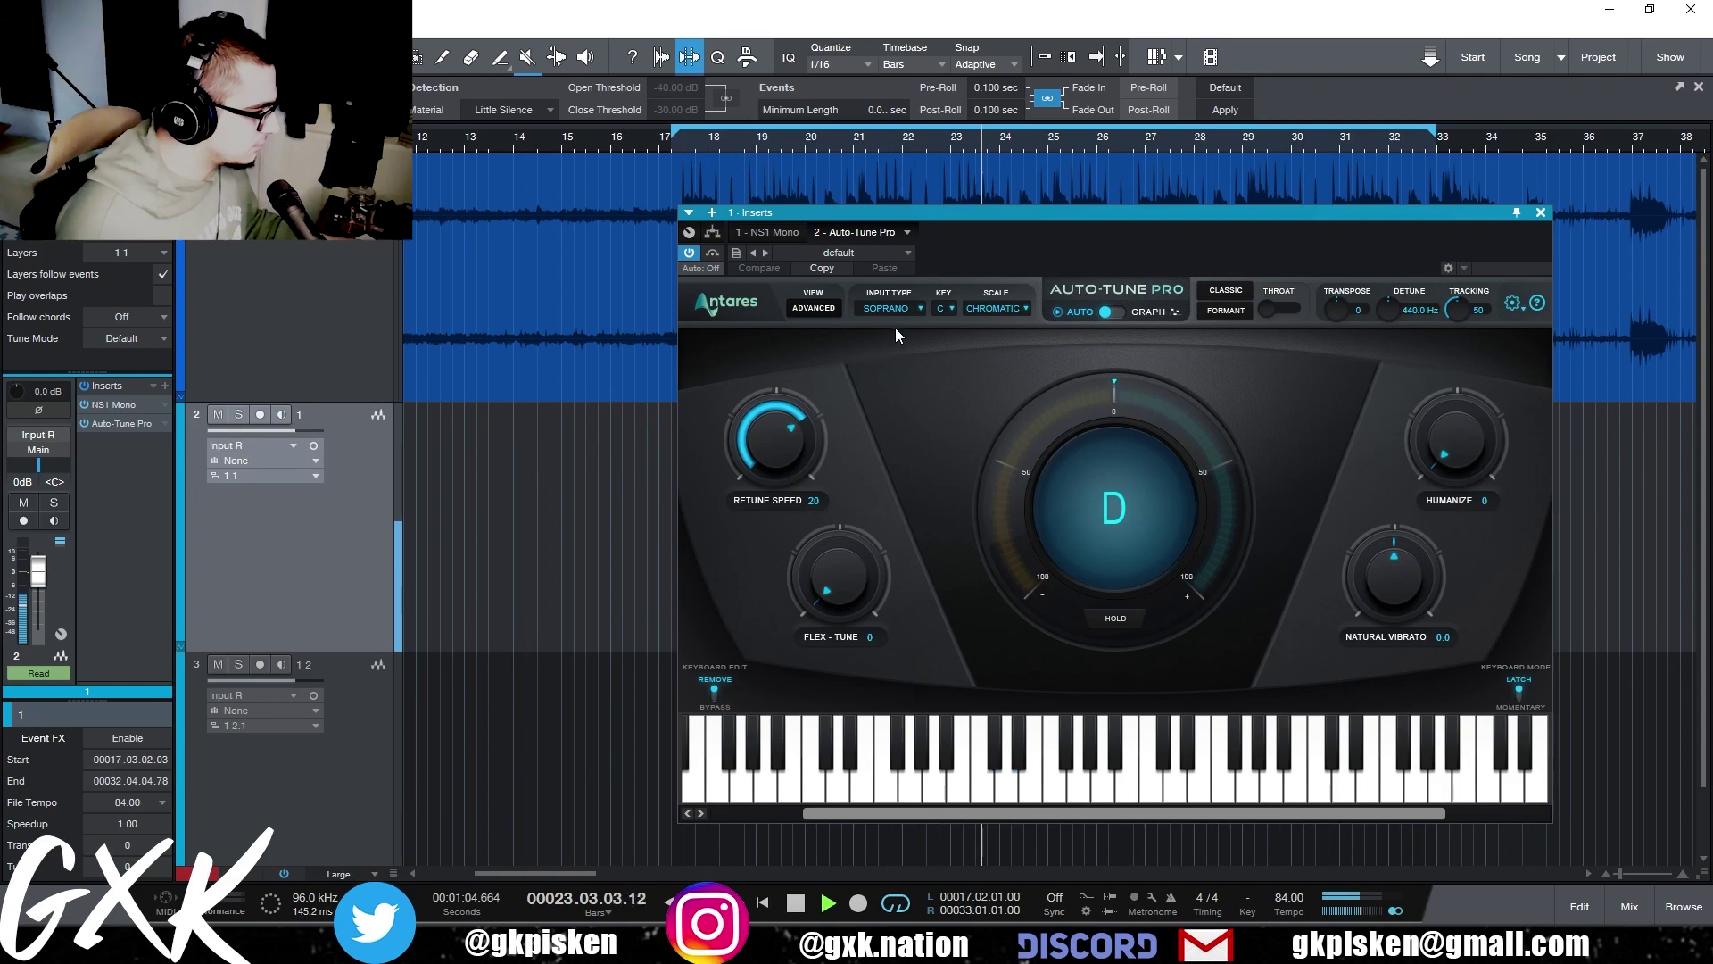
- Configure Auto-Tune Pro with the Alto/Tenor input type, key D and the Minor scale
click(914, 313)
click(928, 328)
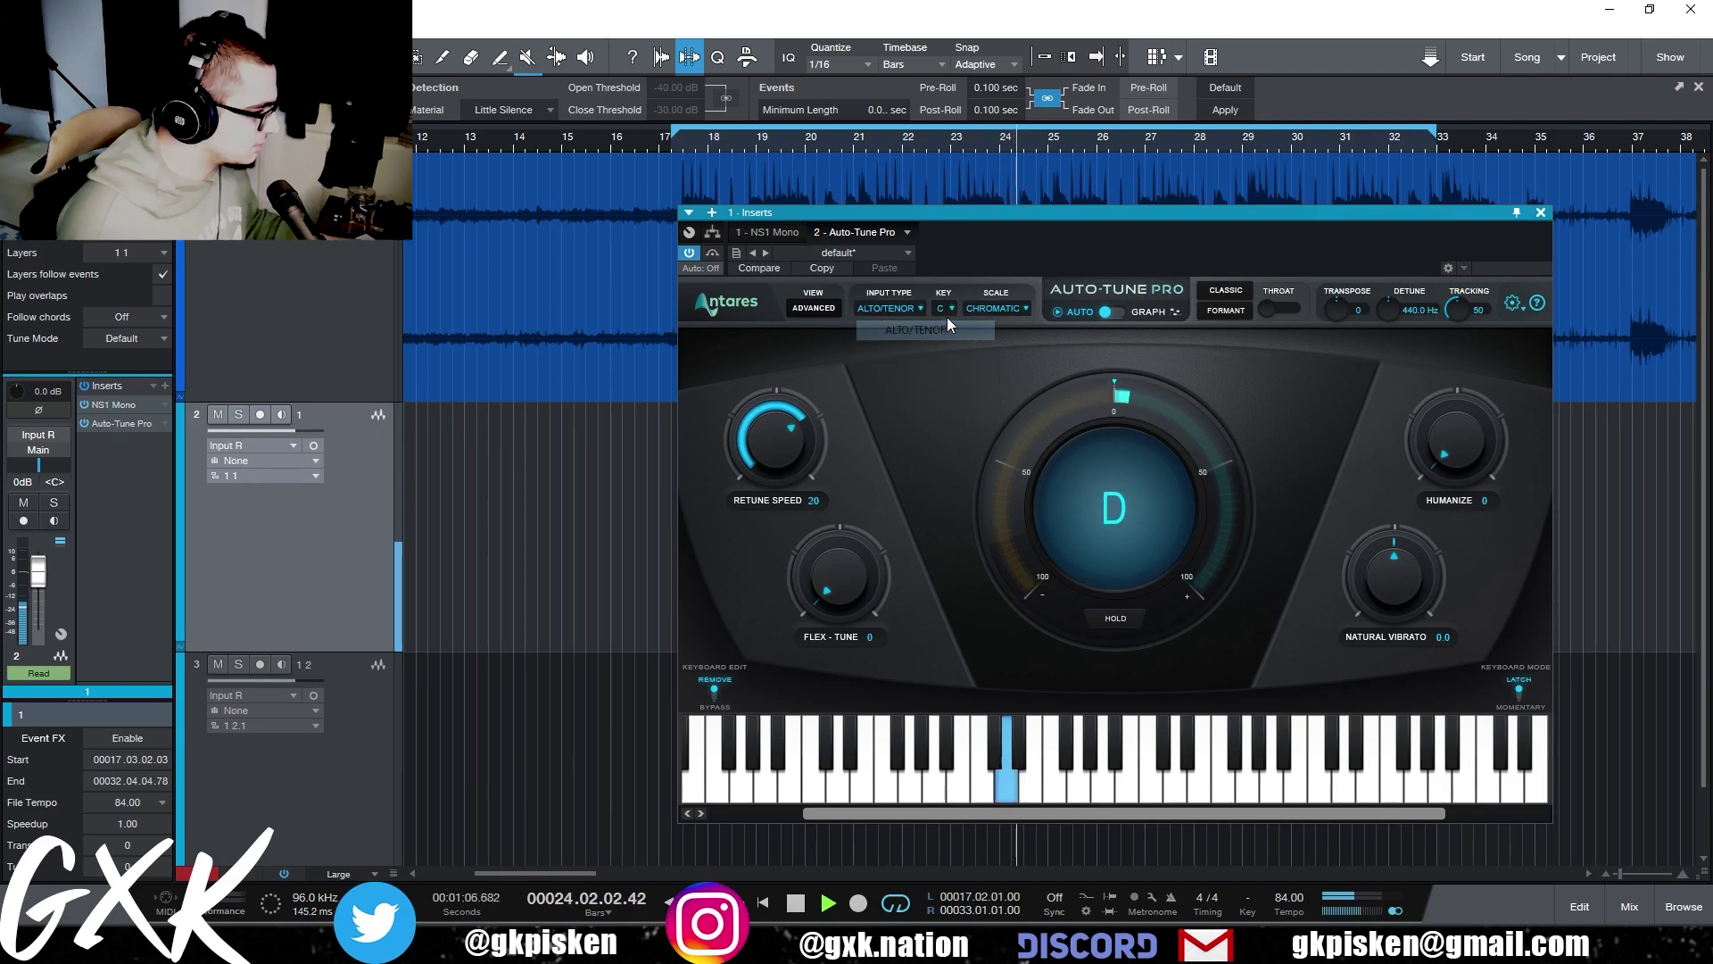
click(946, 309)
click(963, 349)
key(space)
click(999, 308)
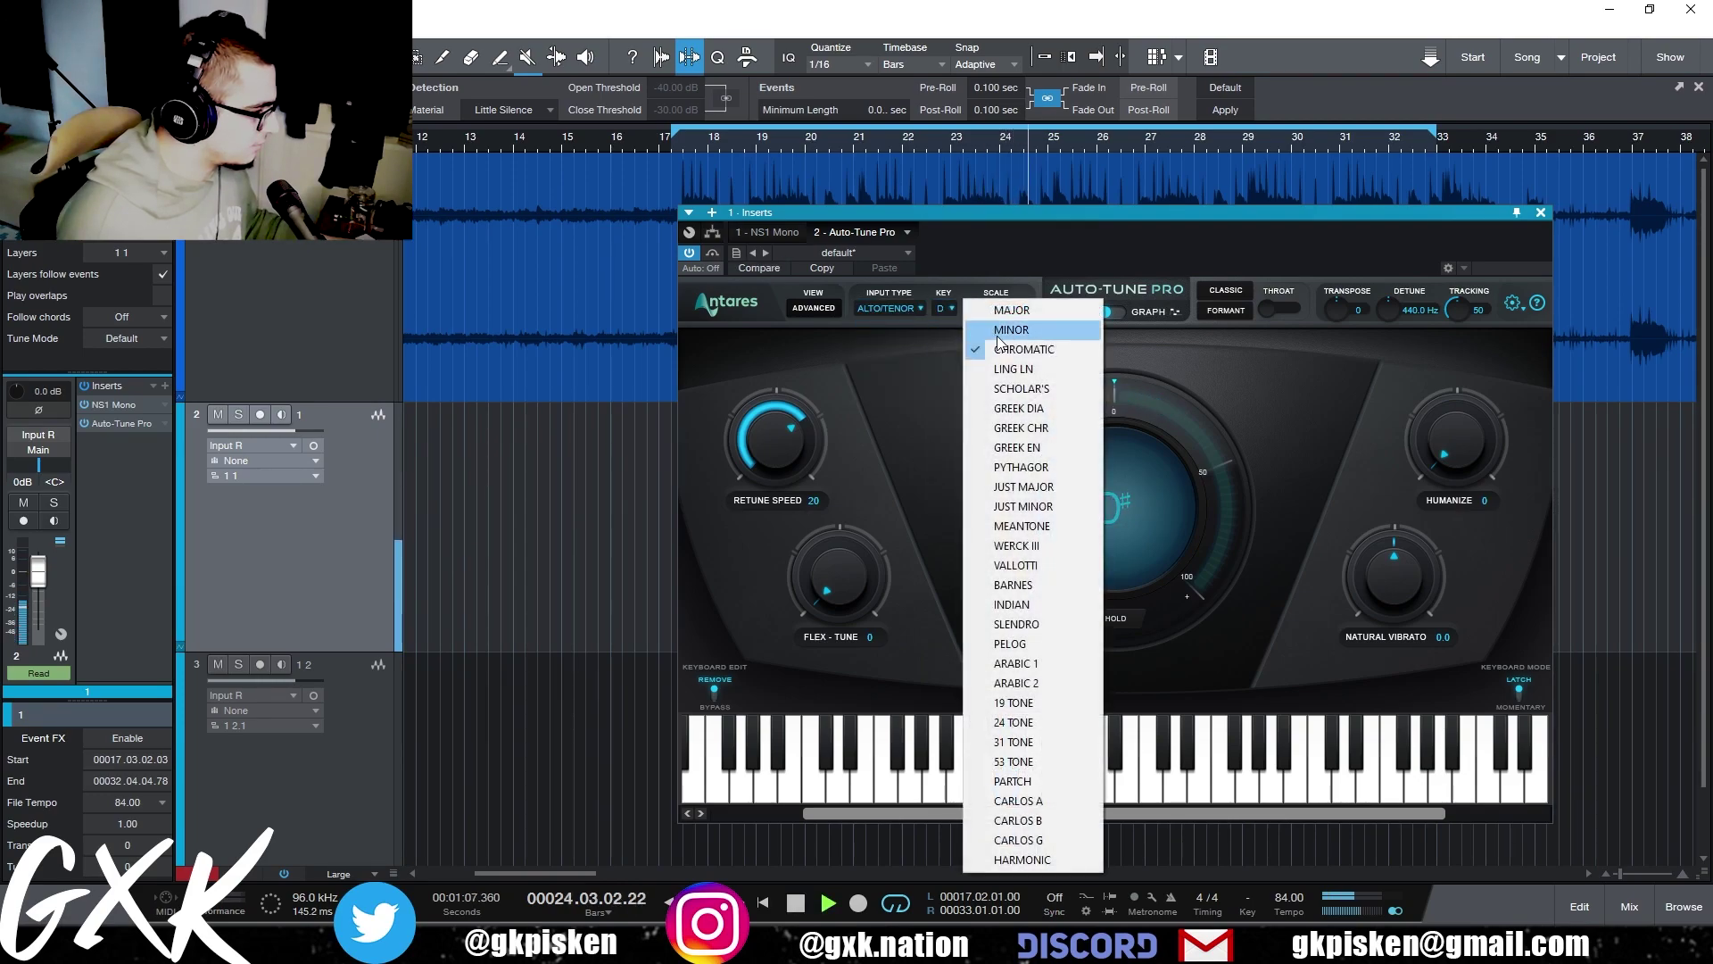
click(1026, 336)
- Set Auto-Tune Pro's retune speed to 8 and humanize to 20, and finish with its window closed and playback stopped
drag(790, 455, 793, 424)
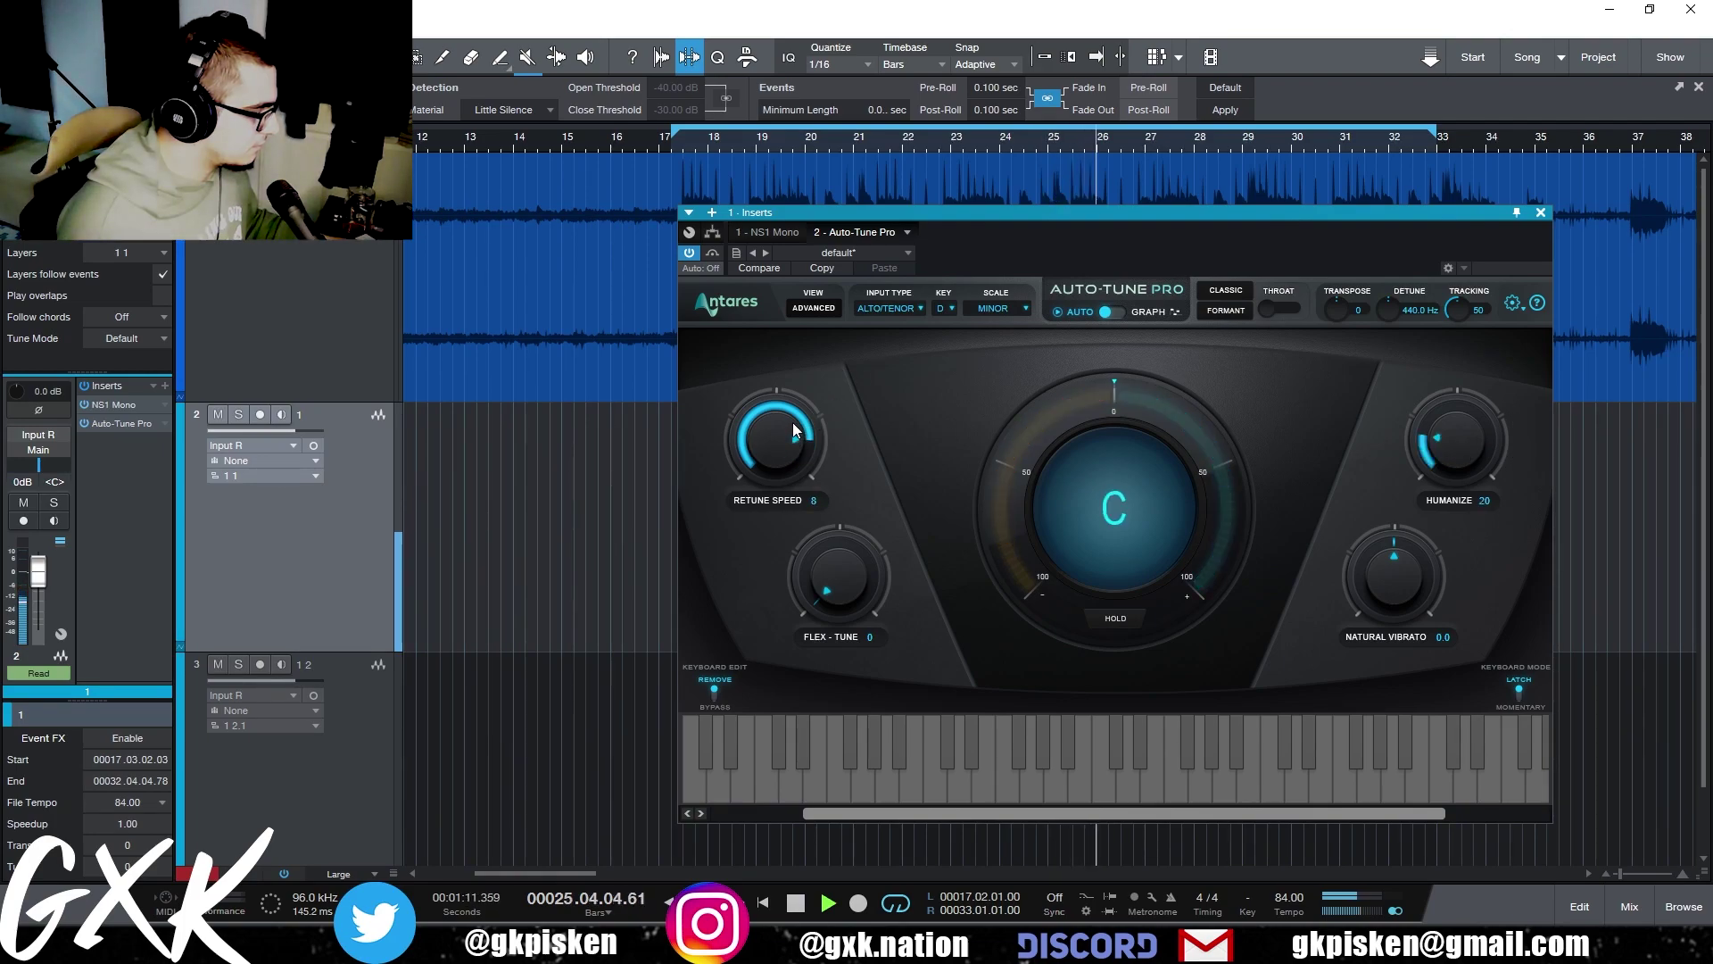
click(1541, 212)
key(space)
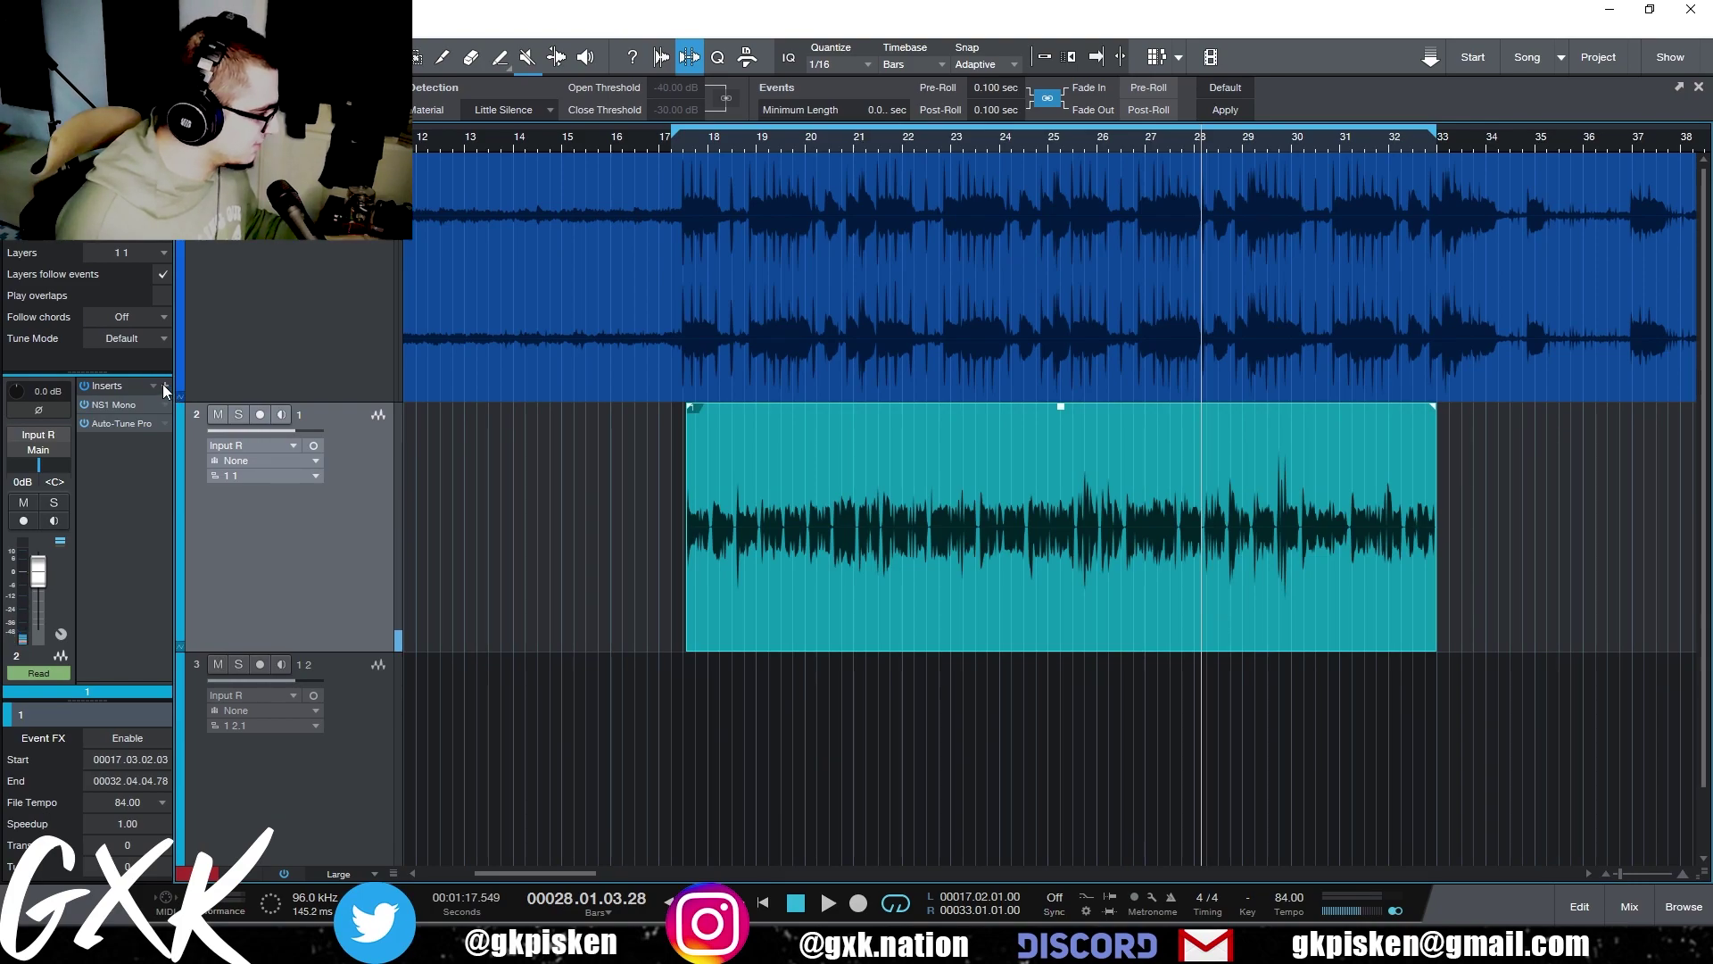
- Insert FabFilter Pro-DS on the vocal track and de-ess in Split Band mode from 5.92 kHz to 16.75 kHz
click(163, 386)
click(258, 505)
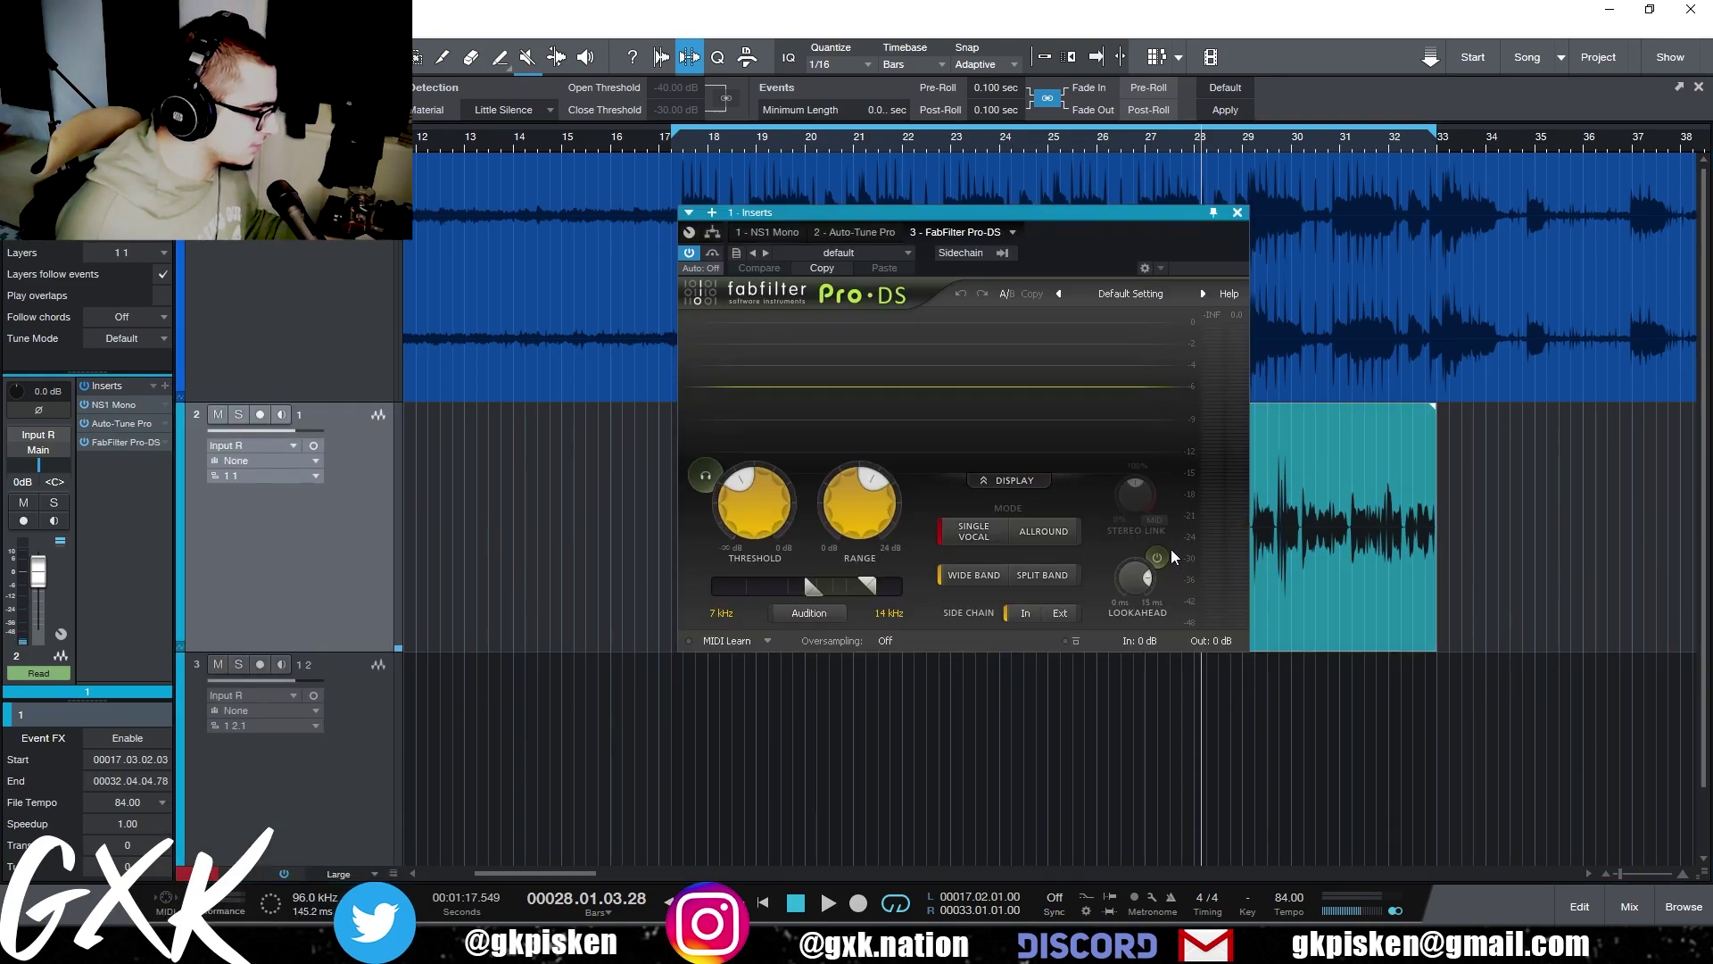
key(space)
drag(803, 591, 878, 585)
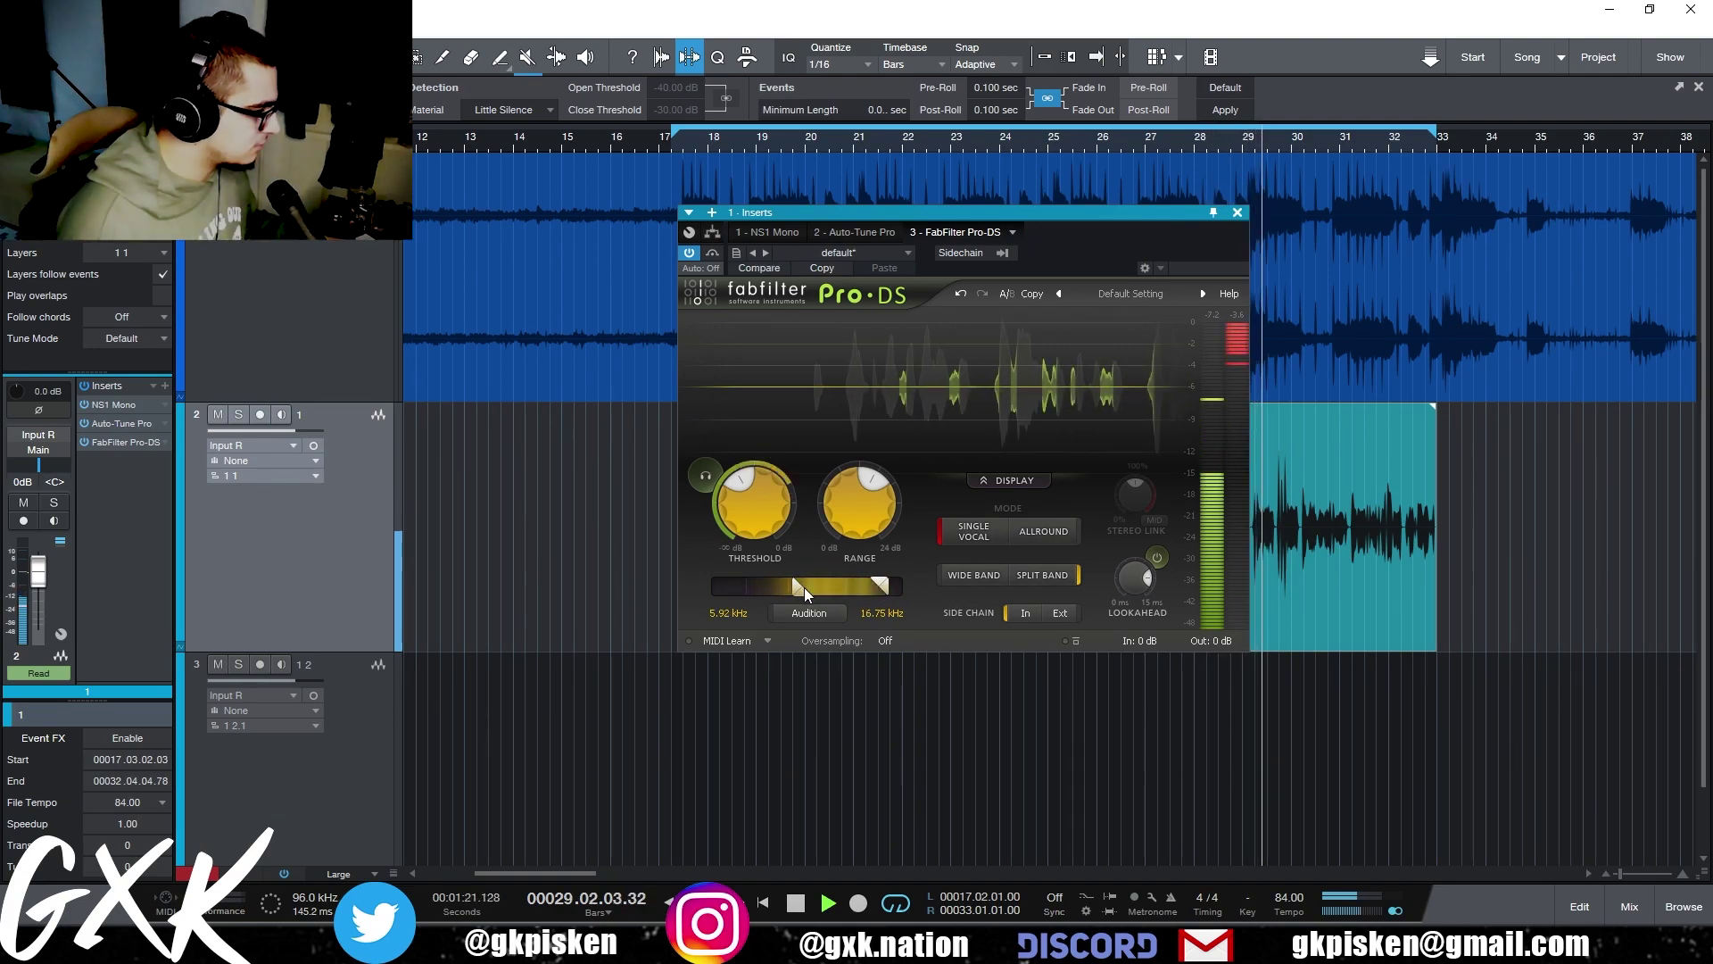
click(1237, 213)
key(space)
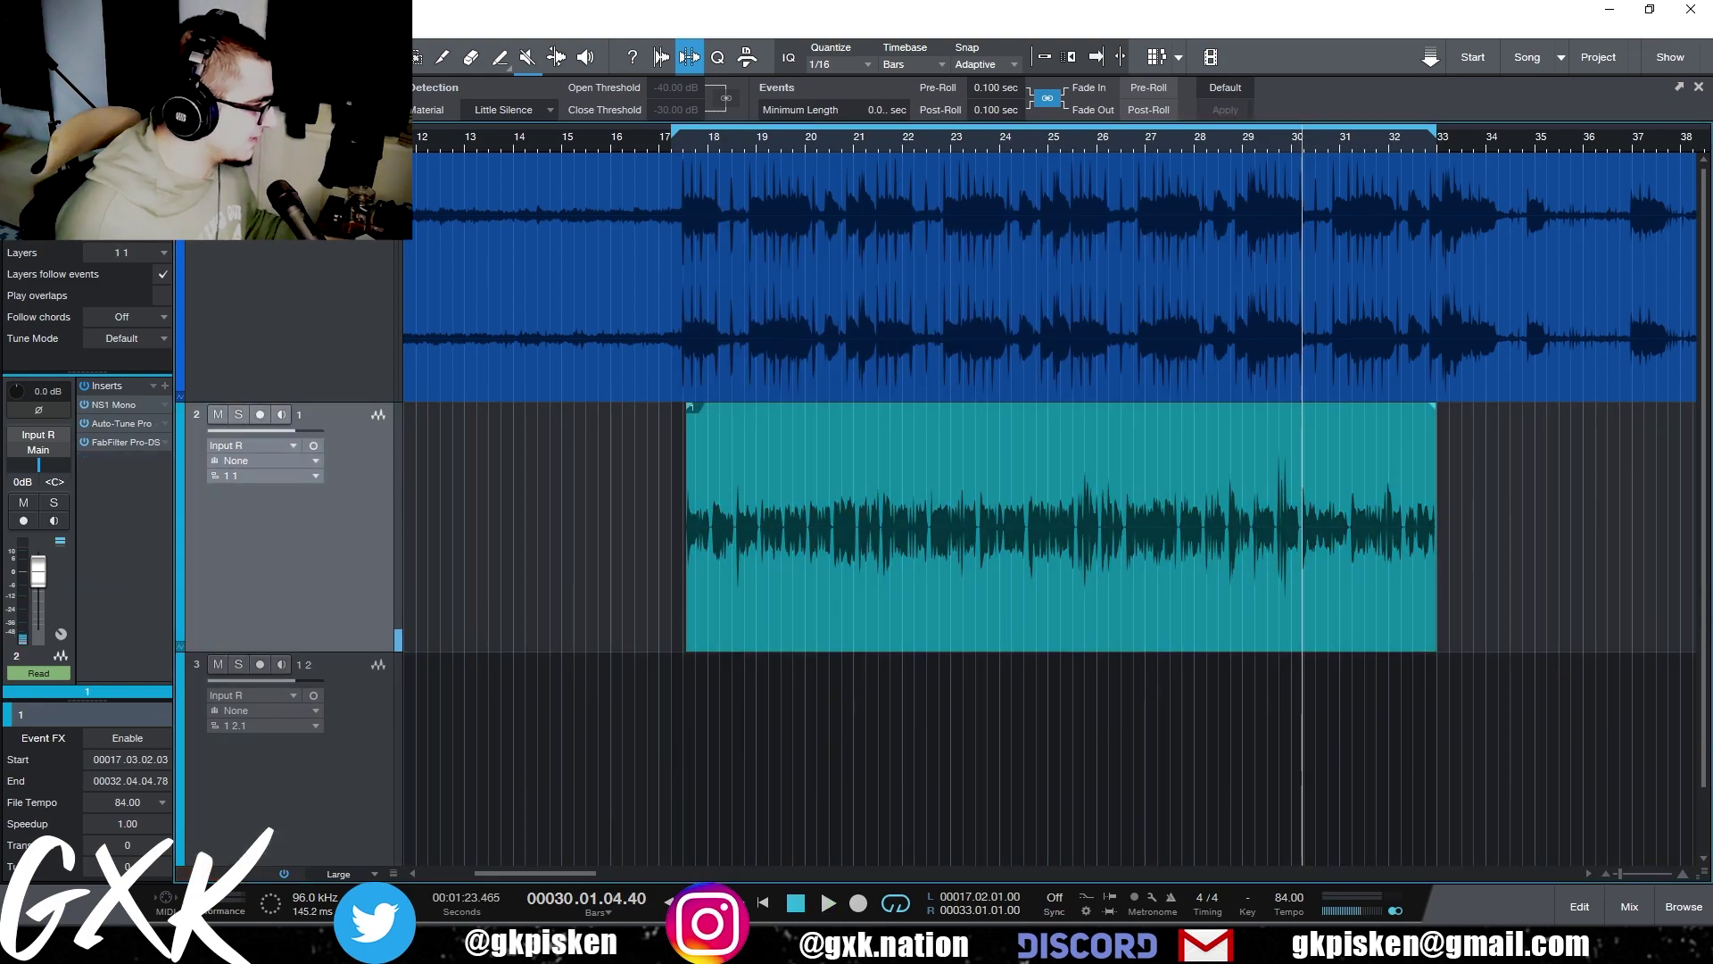
- Insert the TR5 Black 76 compressor on the vocal track, raise its input, and set attack to 1.0 and release to 7.0
key(space)
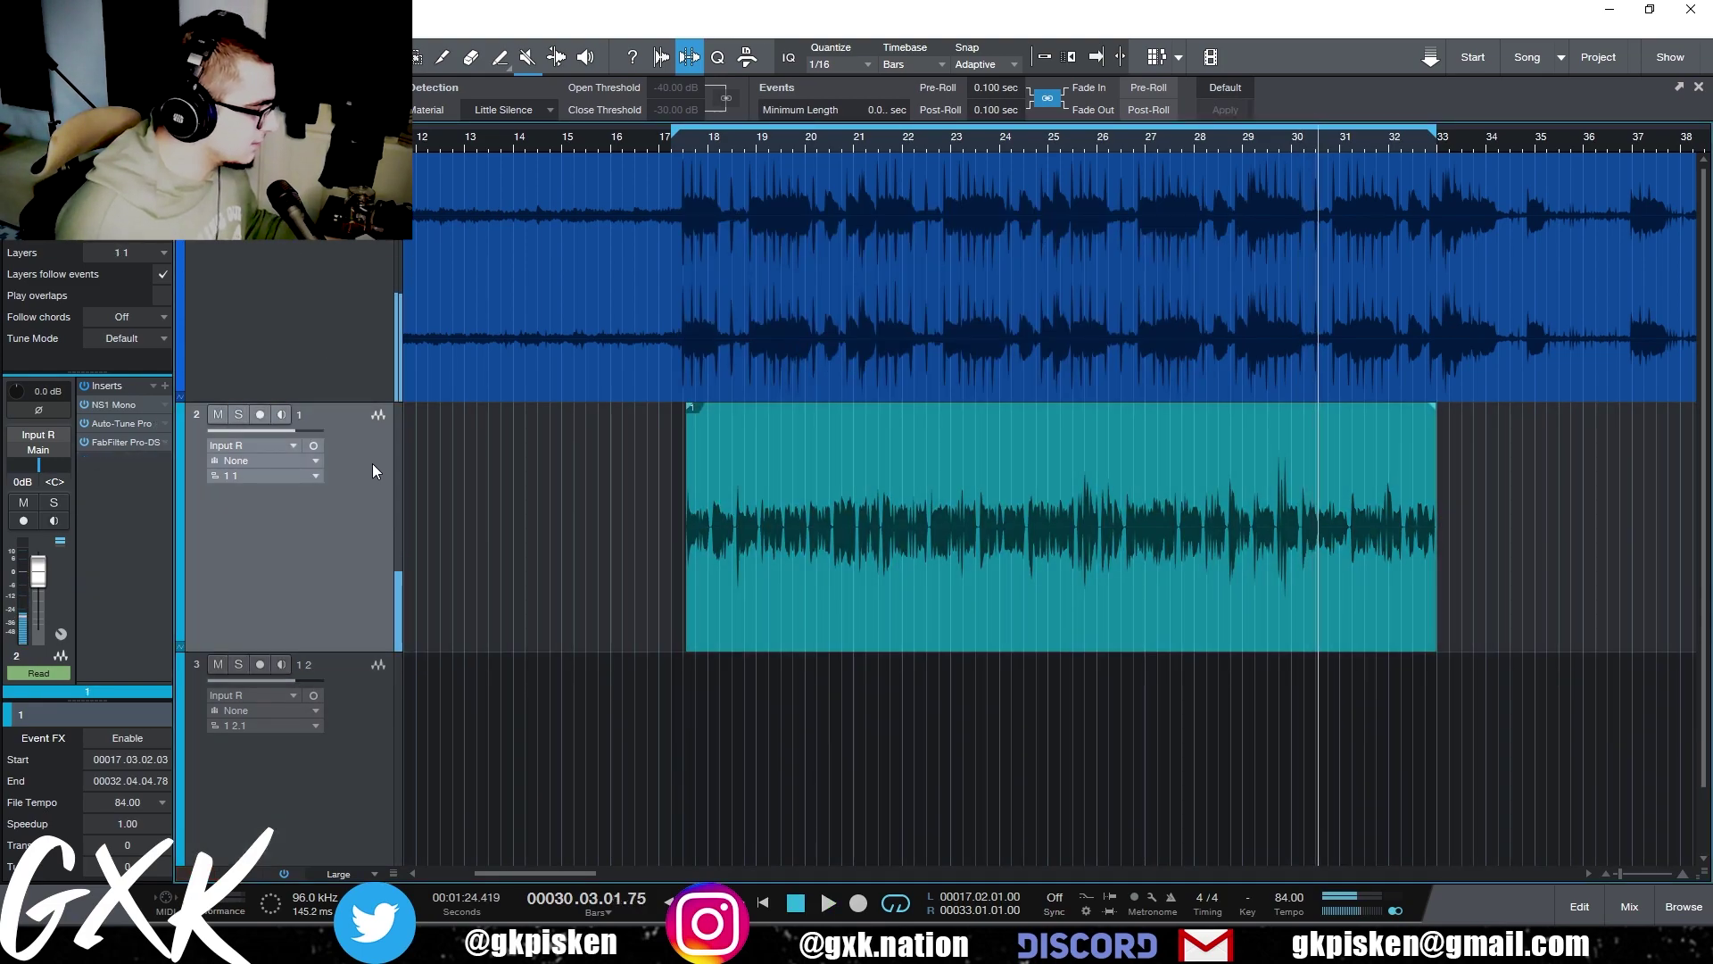
key(space)
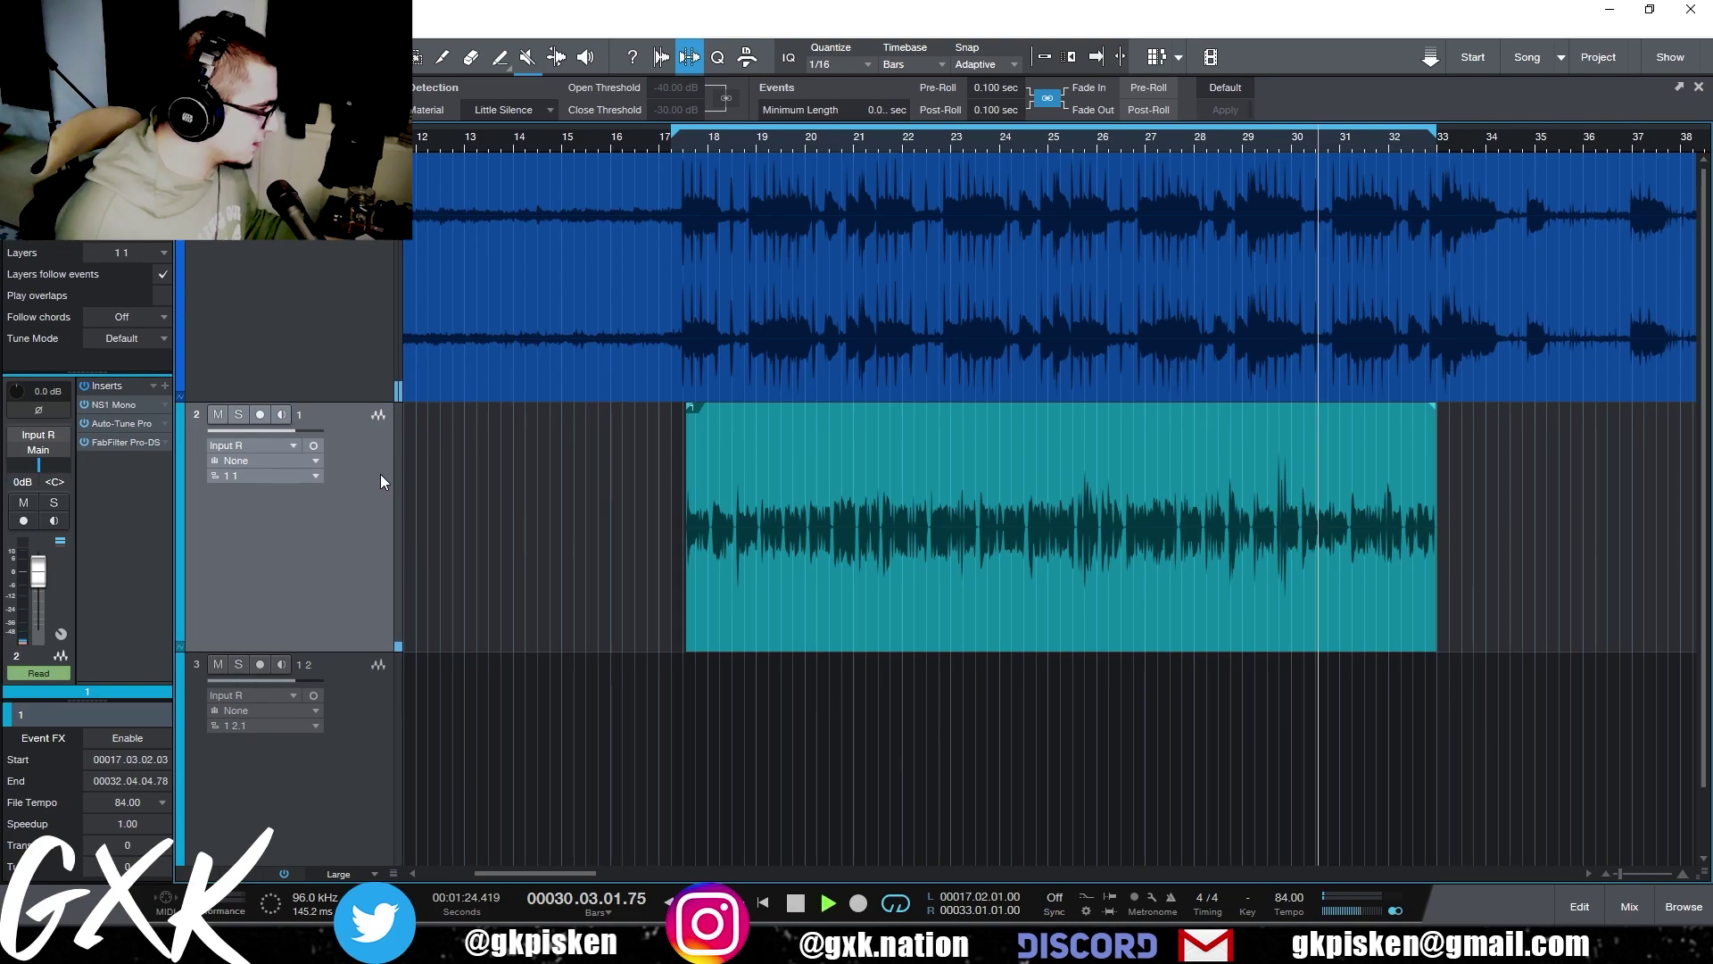
click(165, 385)
text(76)
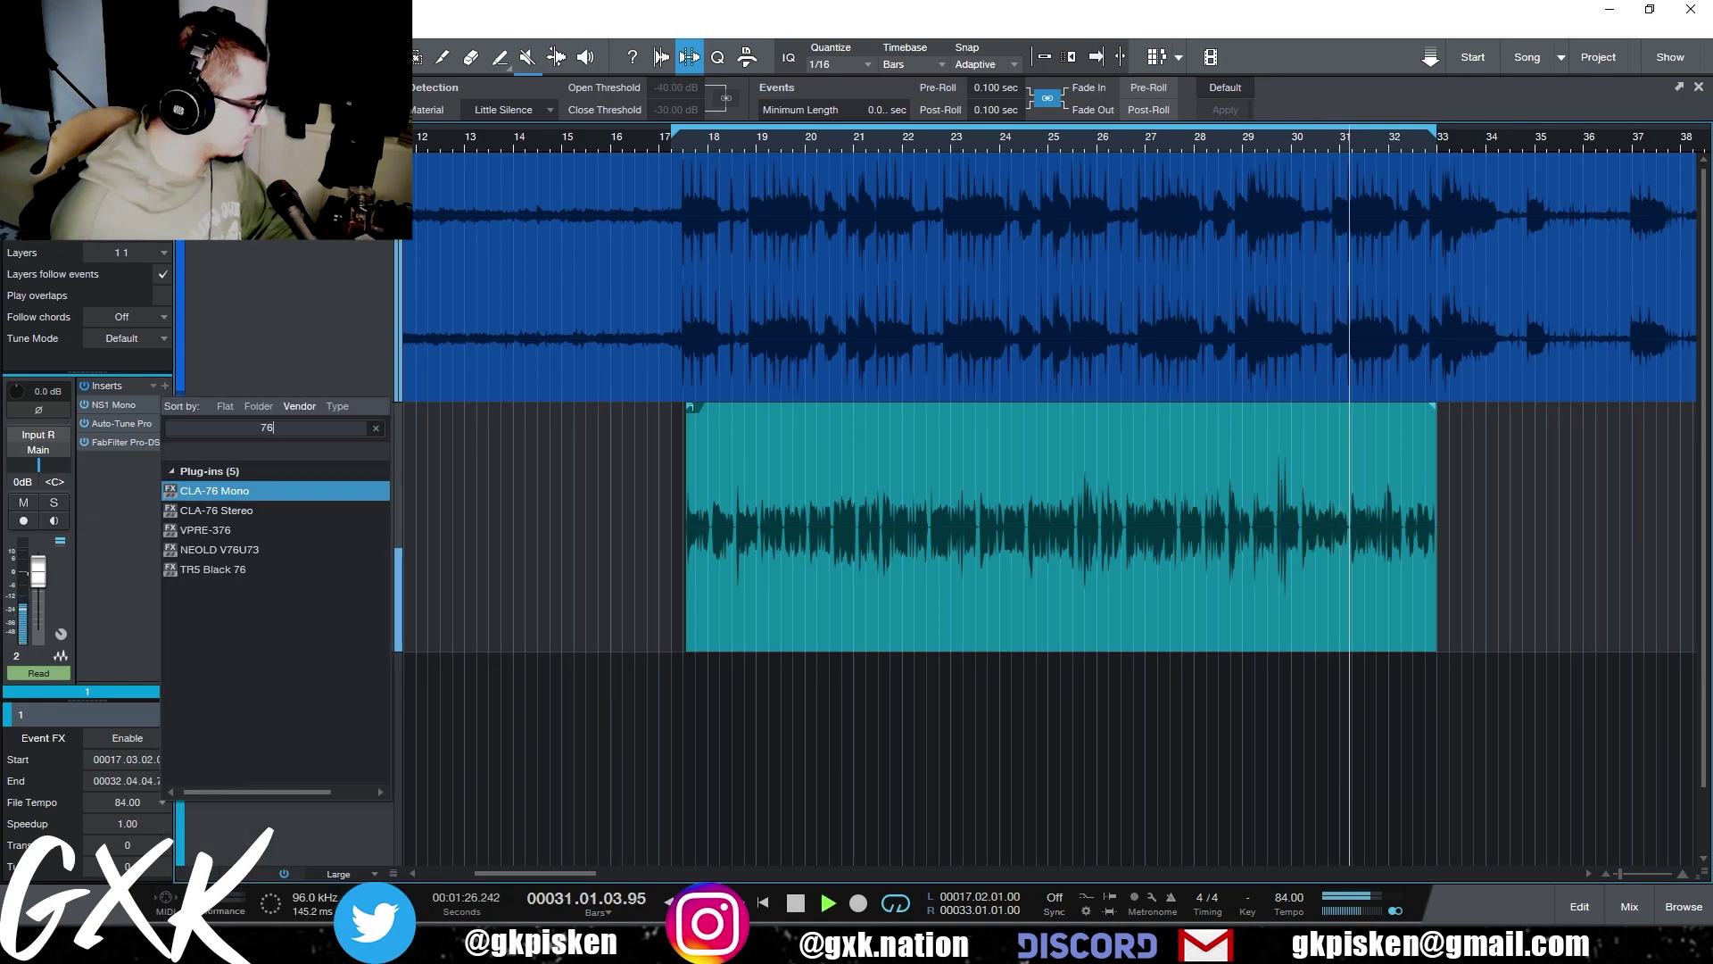
click(282, 569)
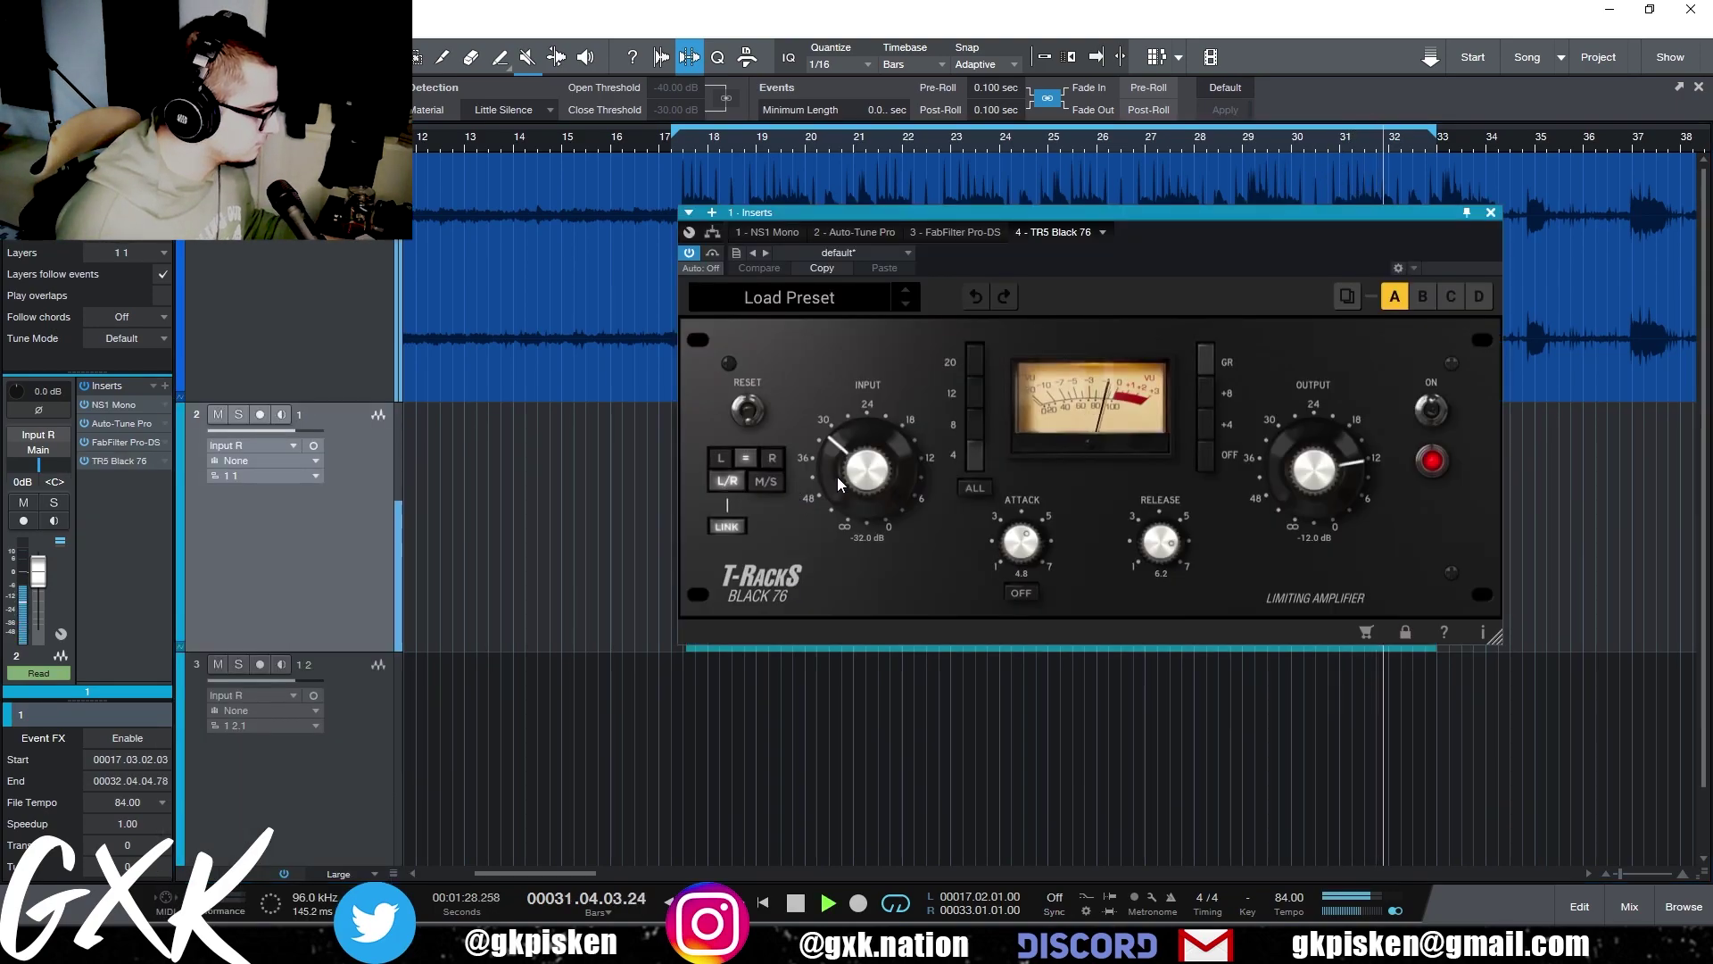
scroll(847, 483, up, 5)
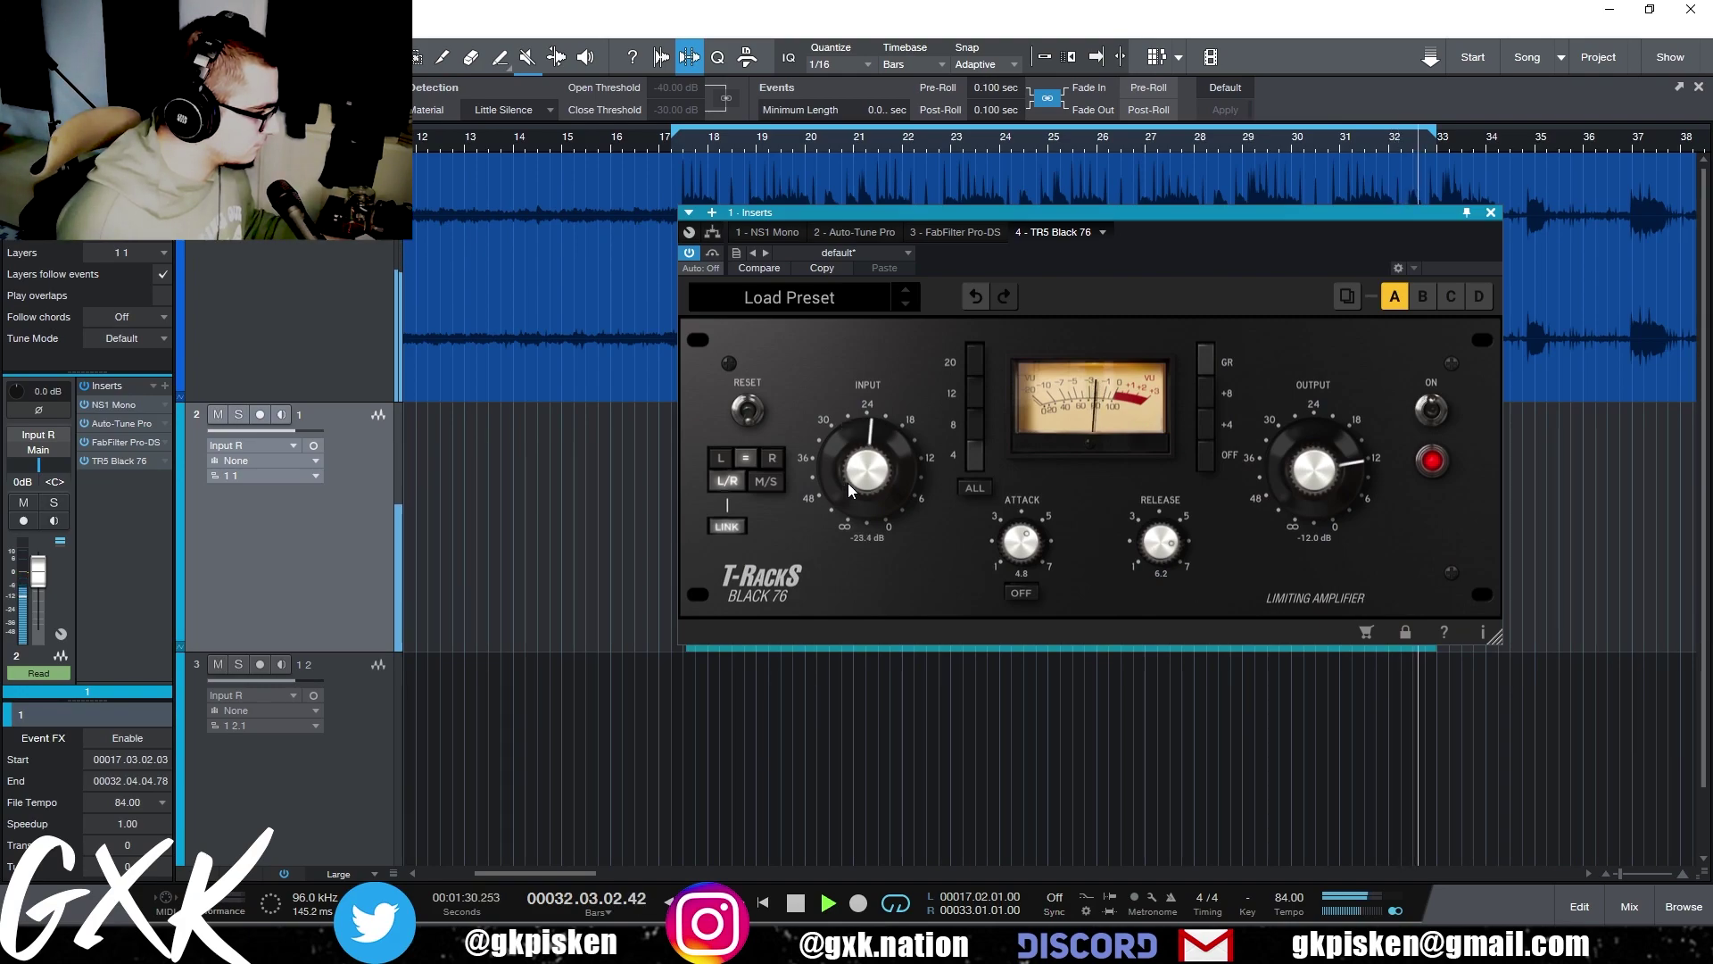
drag(954, 214, 838, 304)
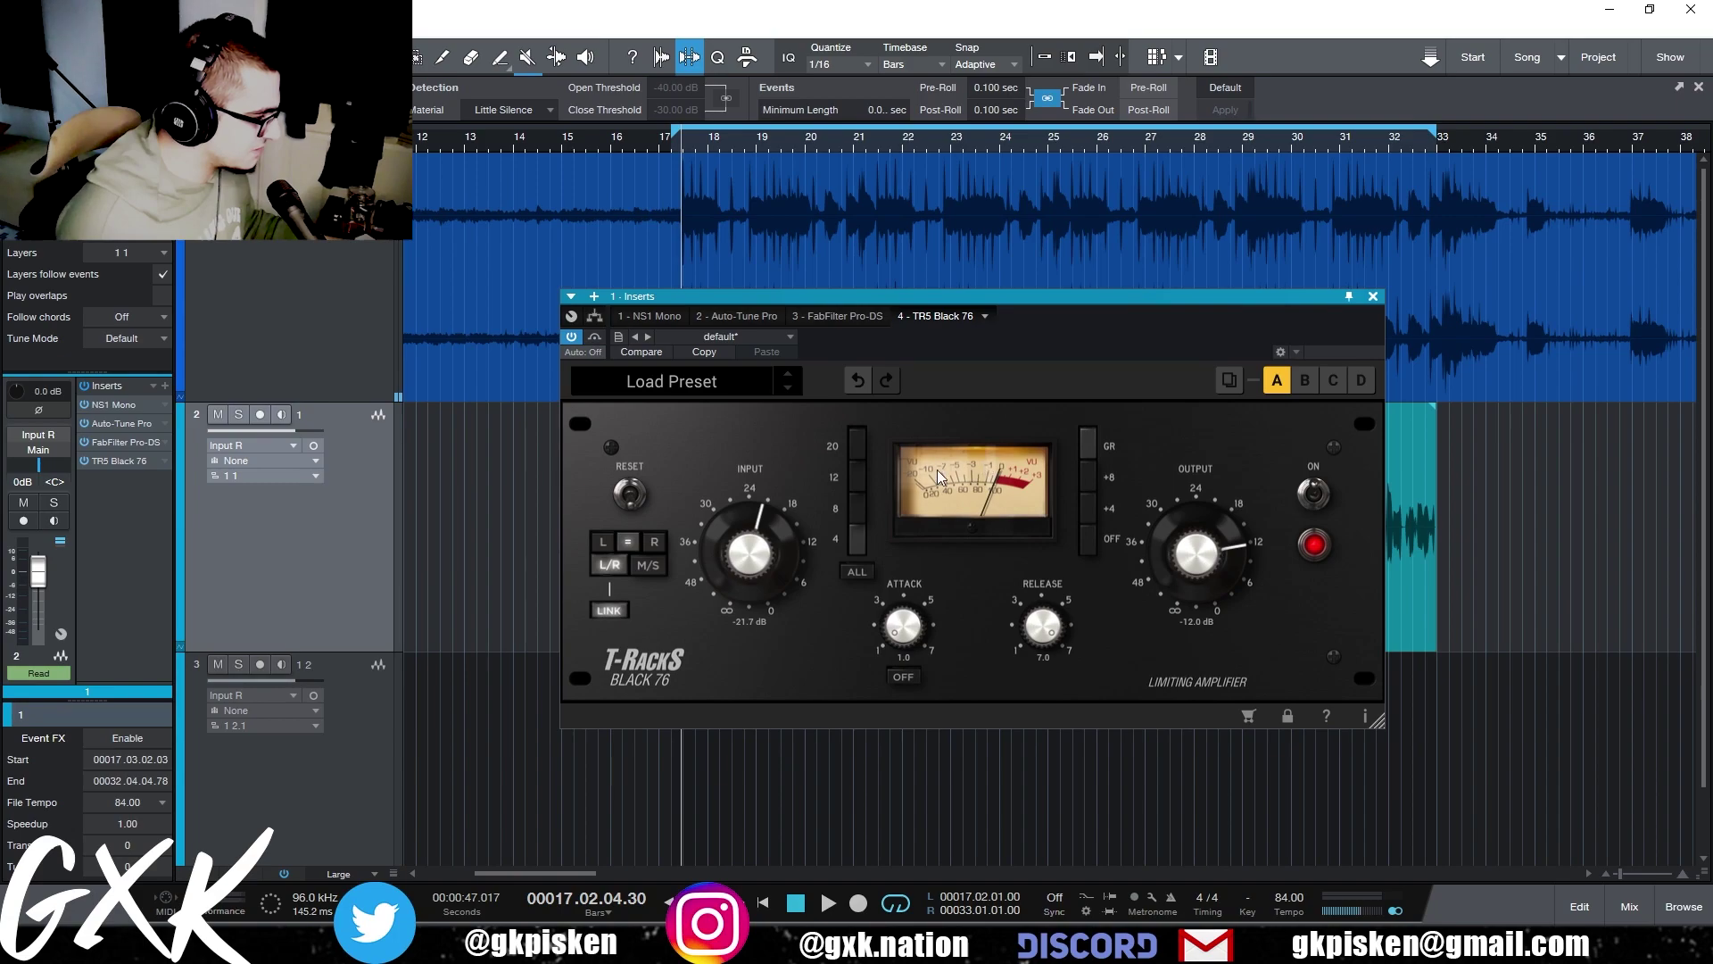
- Set the Black 76 input to -18.4 dB and output to -20.4 dB, comparing the vocal with and without the compressor
key(space)
scroll(776, 538, up, 3)
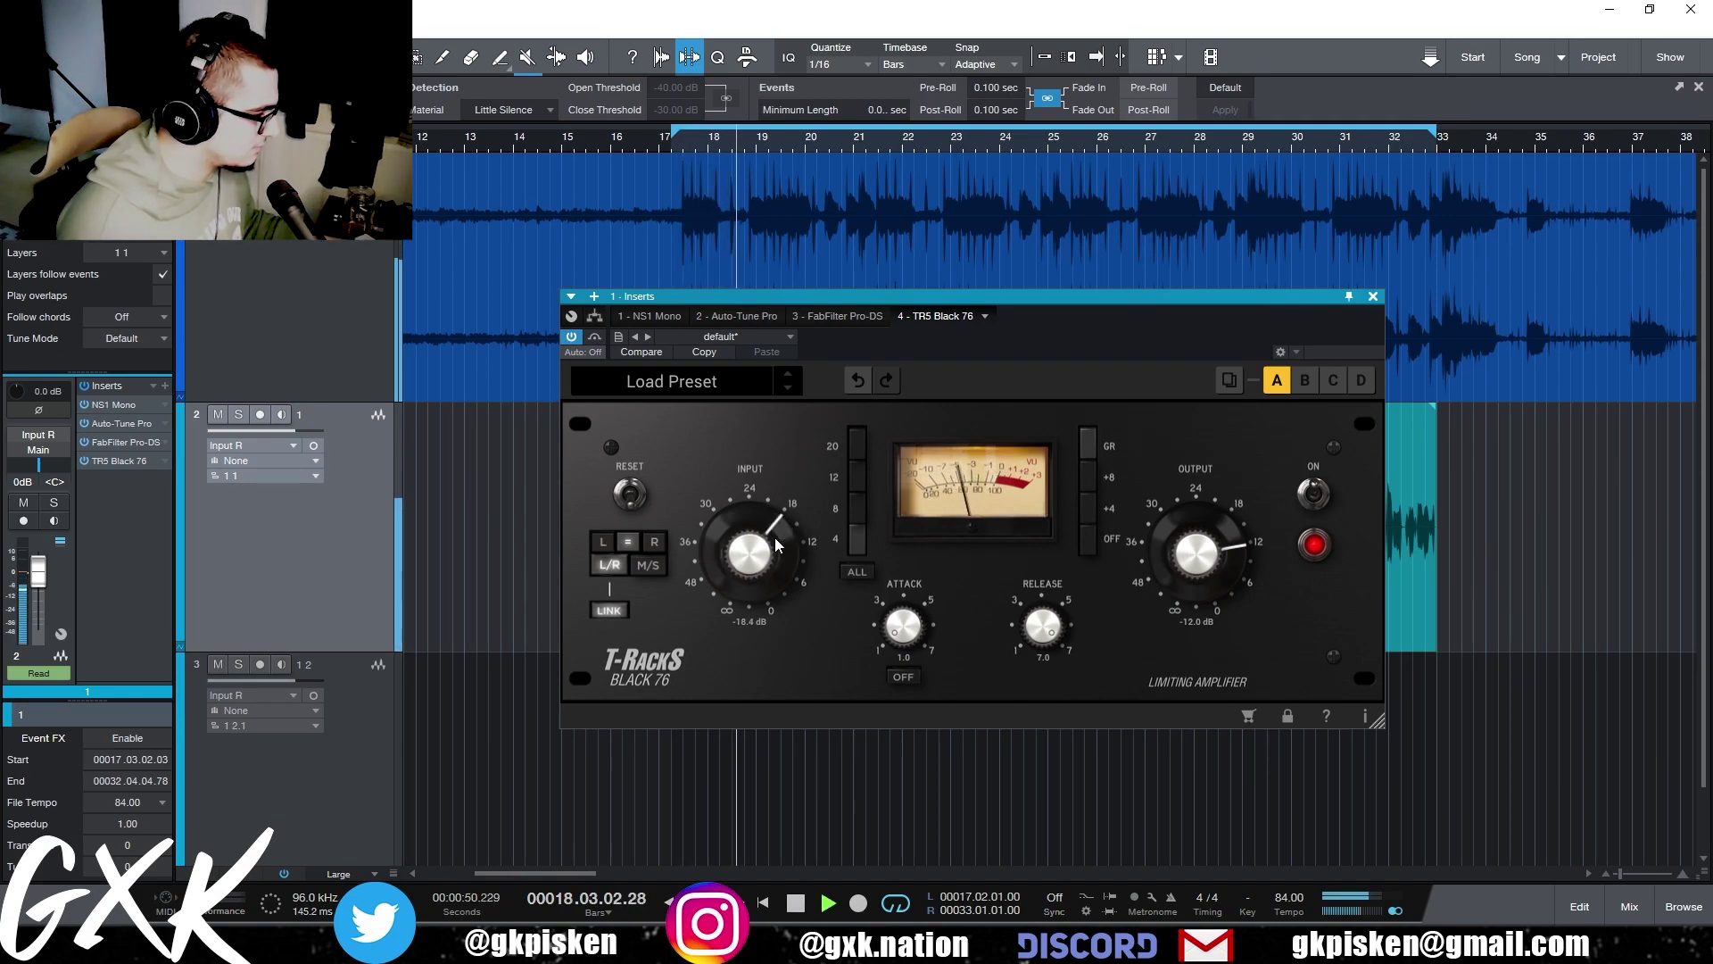
key(space)
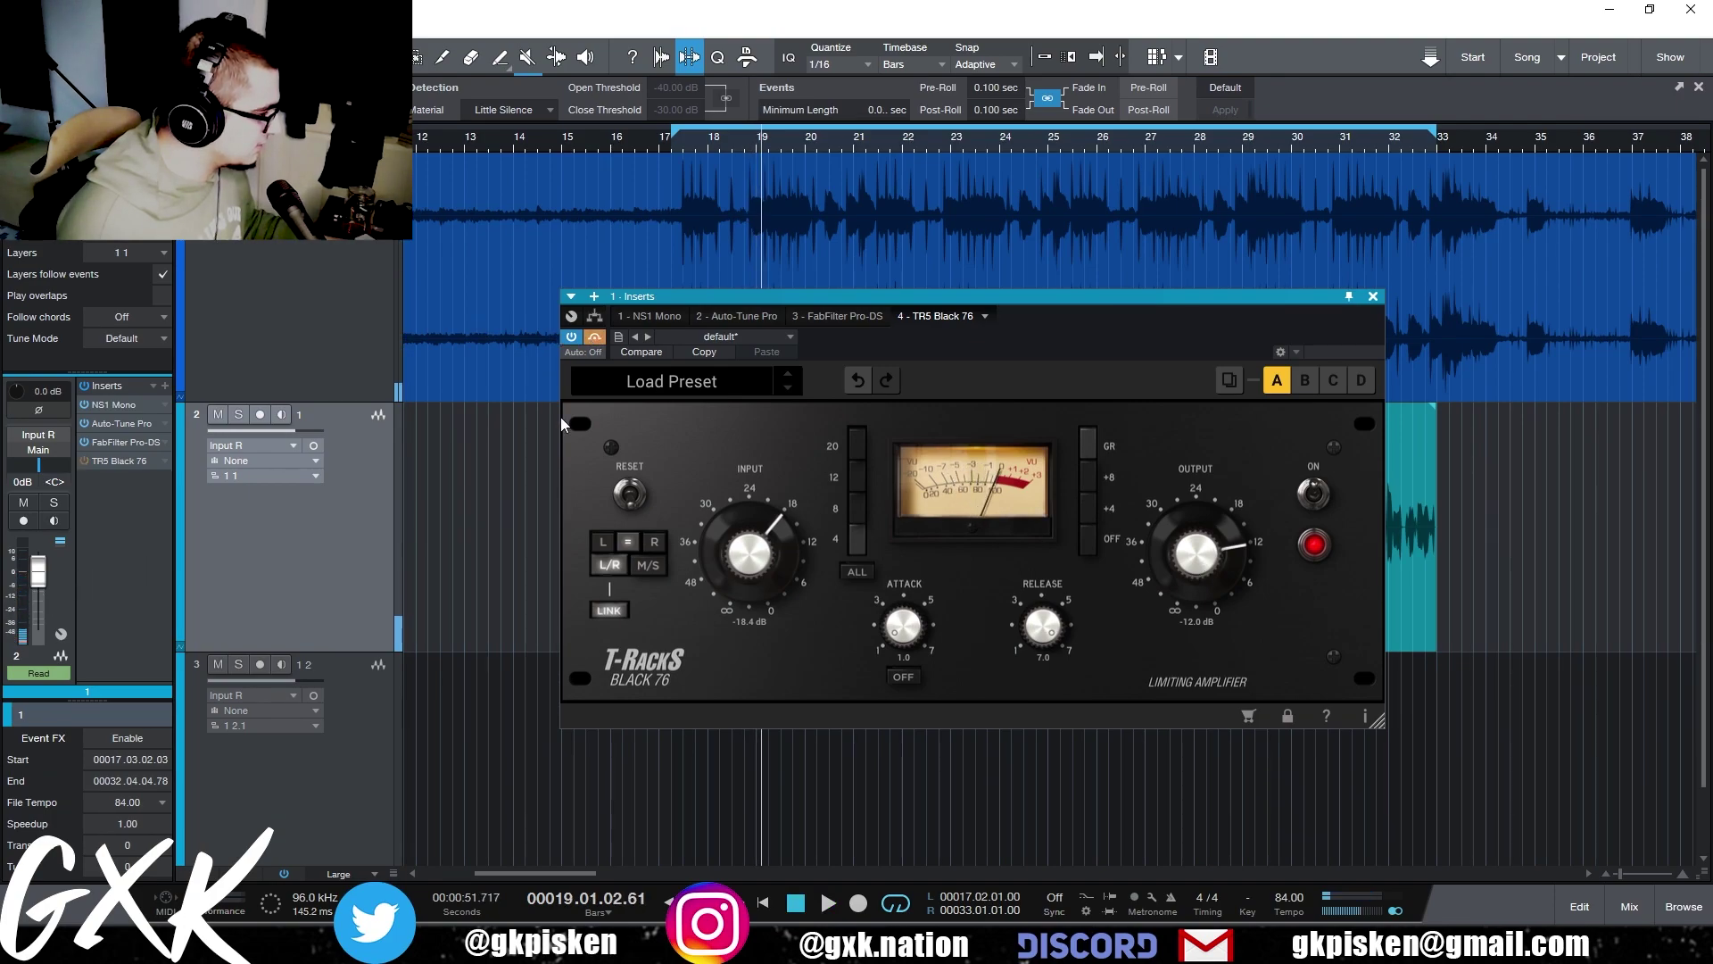
key(space)
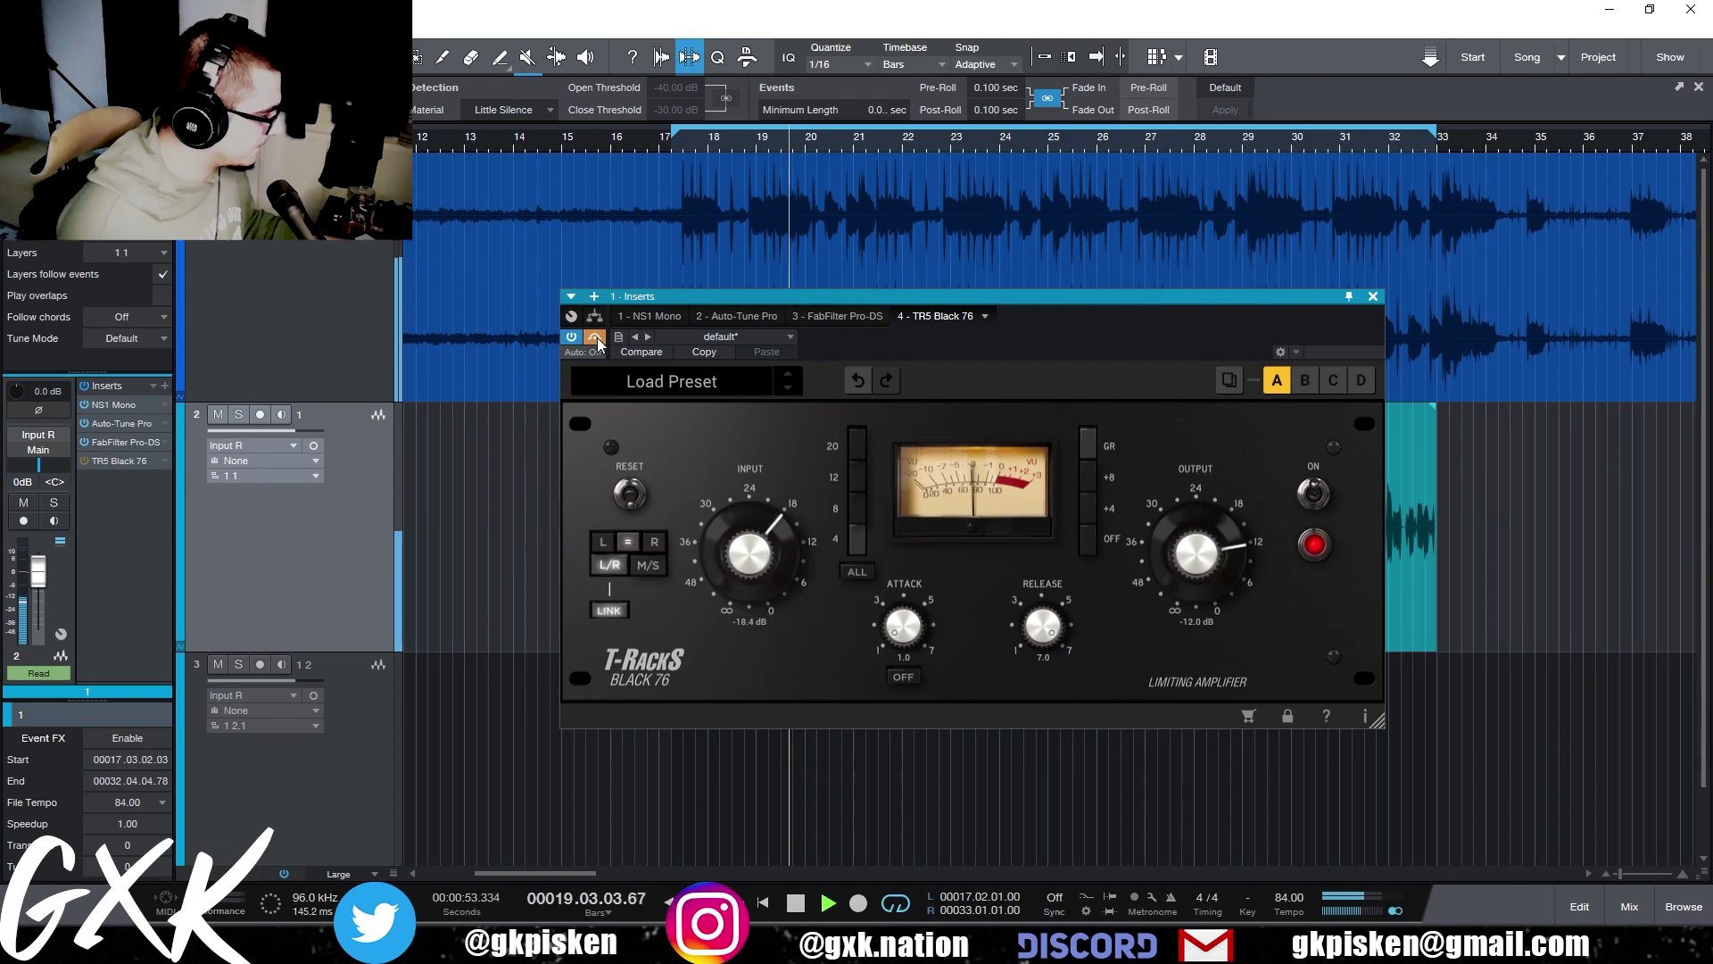
drag(1221, 542, 1224, 565)
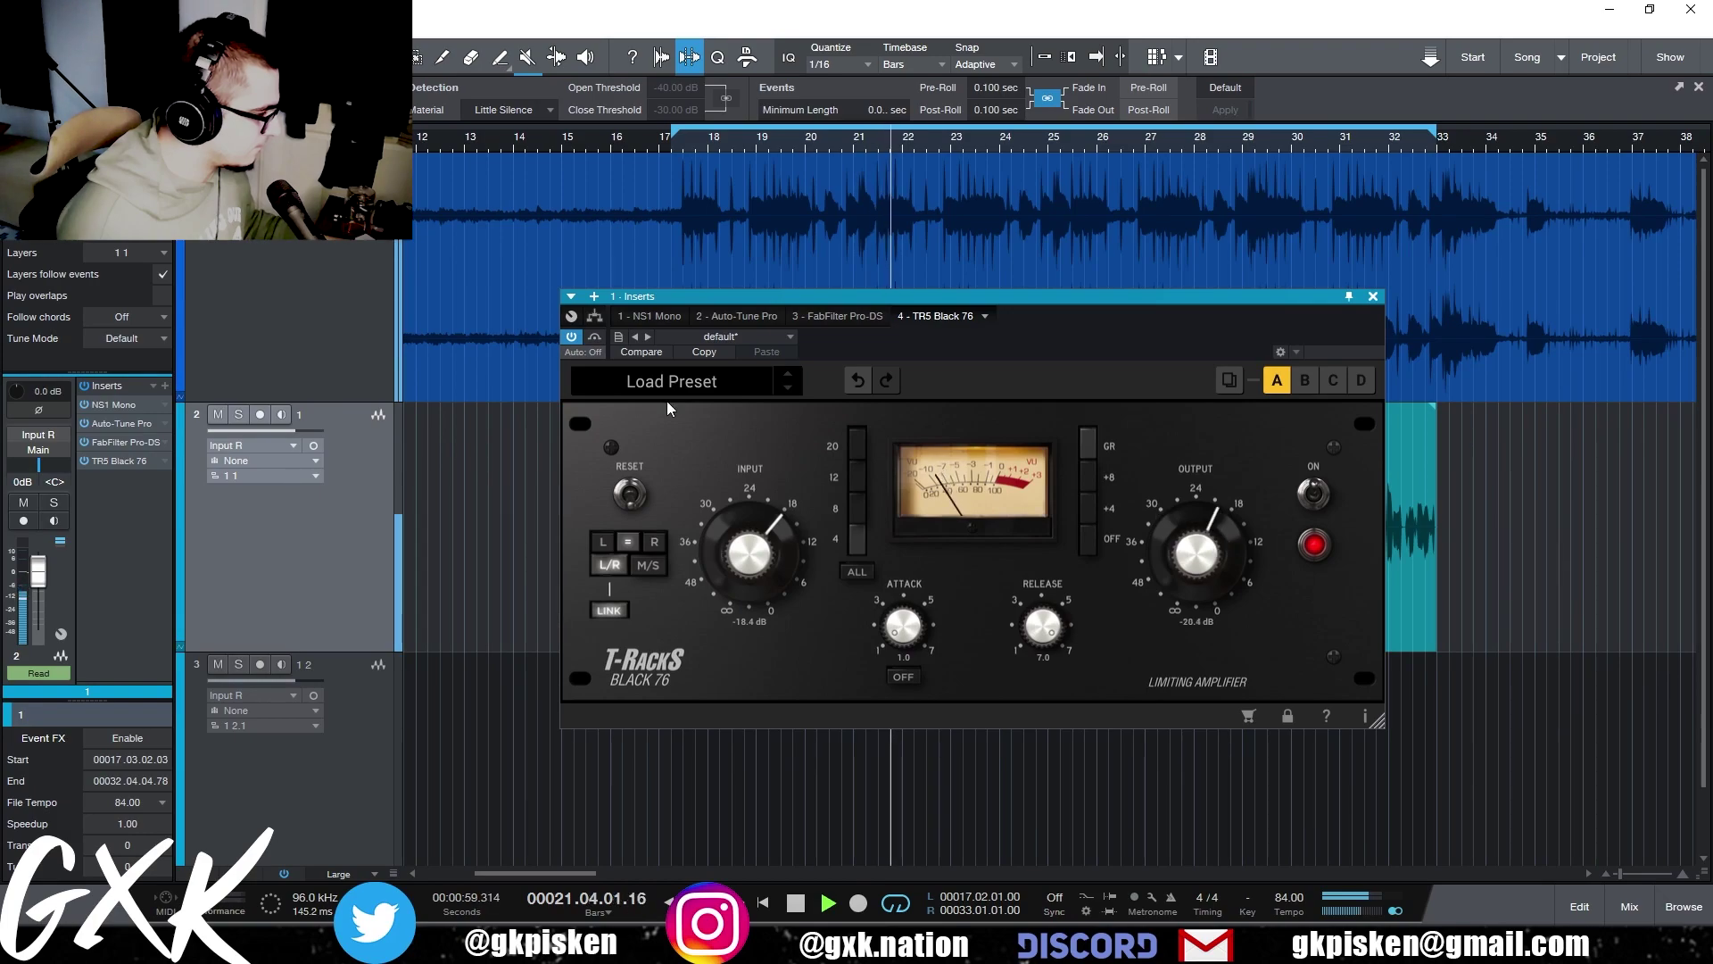
click(594, 338)
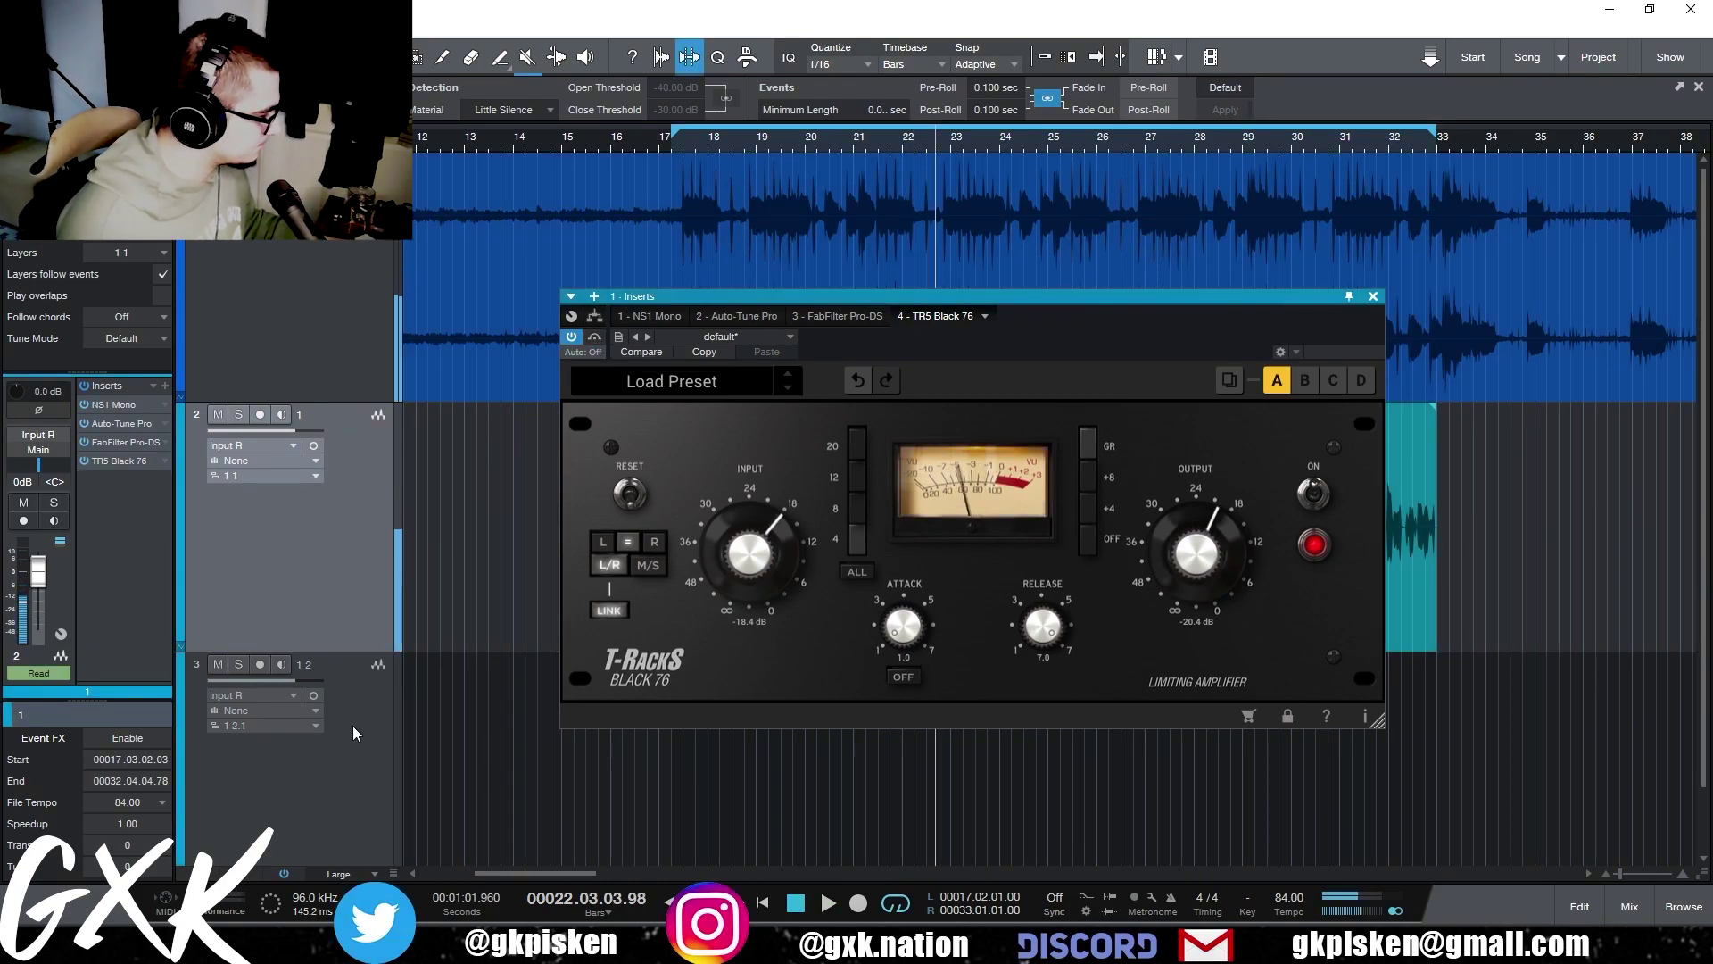
- Insert Ozone Pro Dynamics on the vocal track after the Black 76 compressor
click(165, 386)
text(pro)
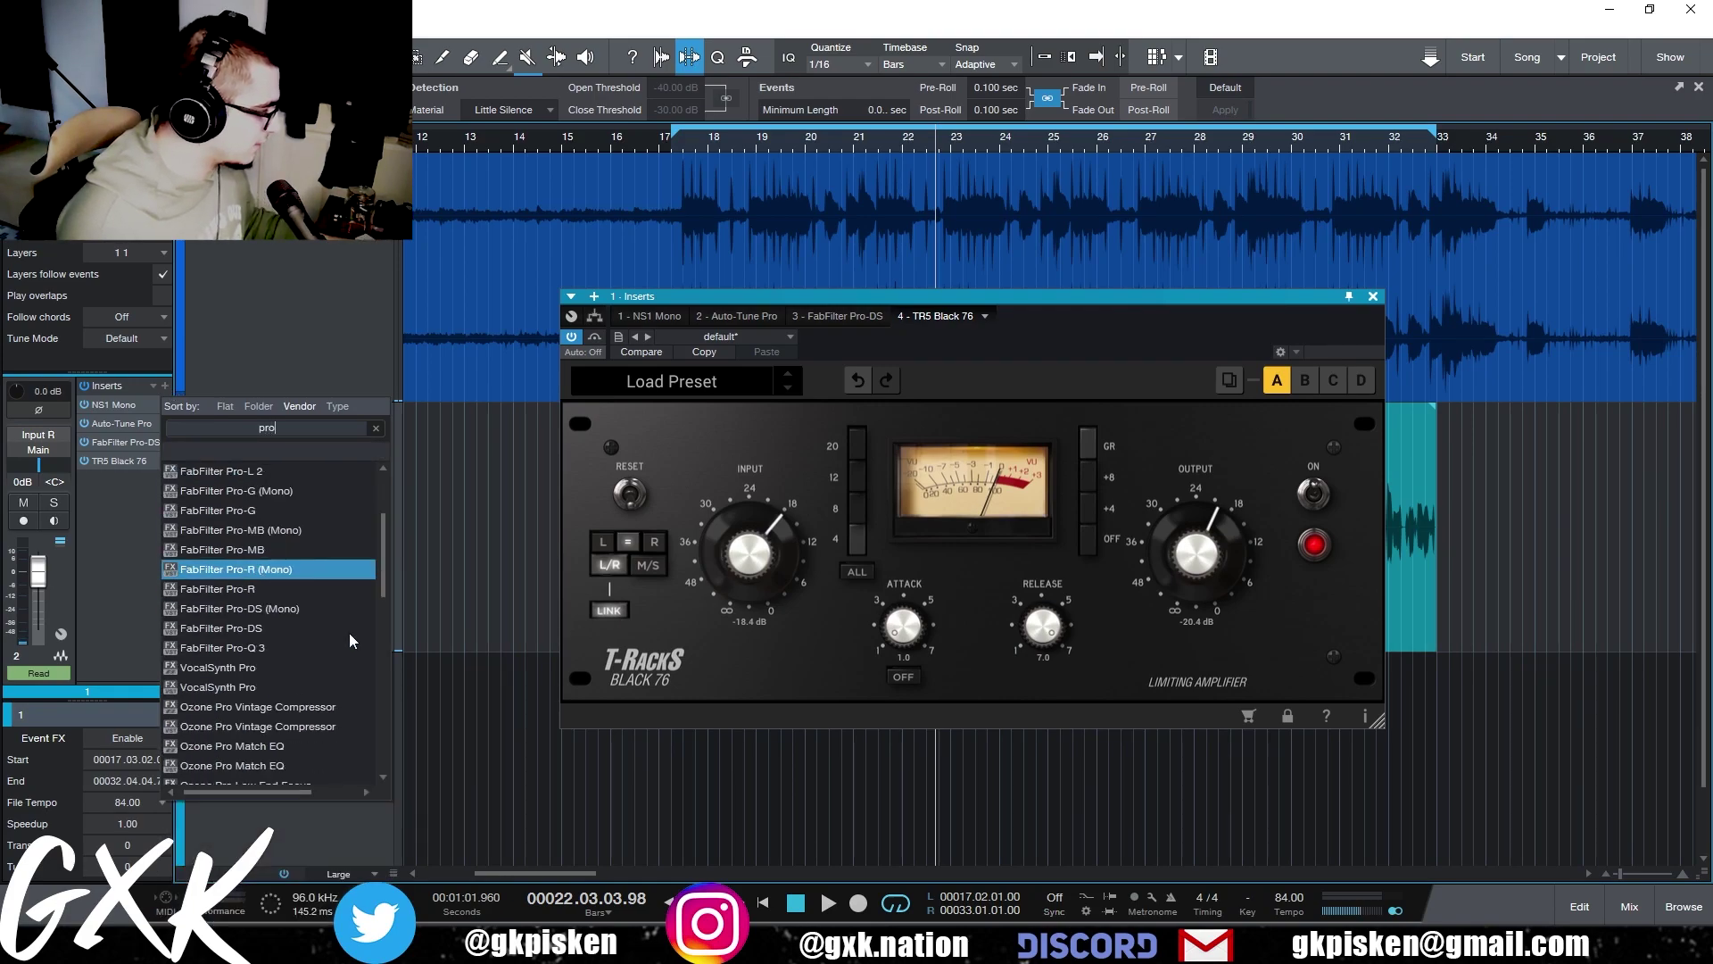
scroll(350, 634, down, 6)
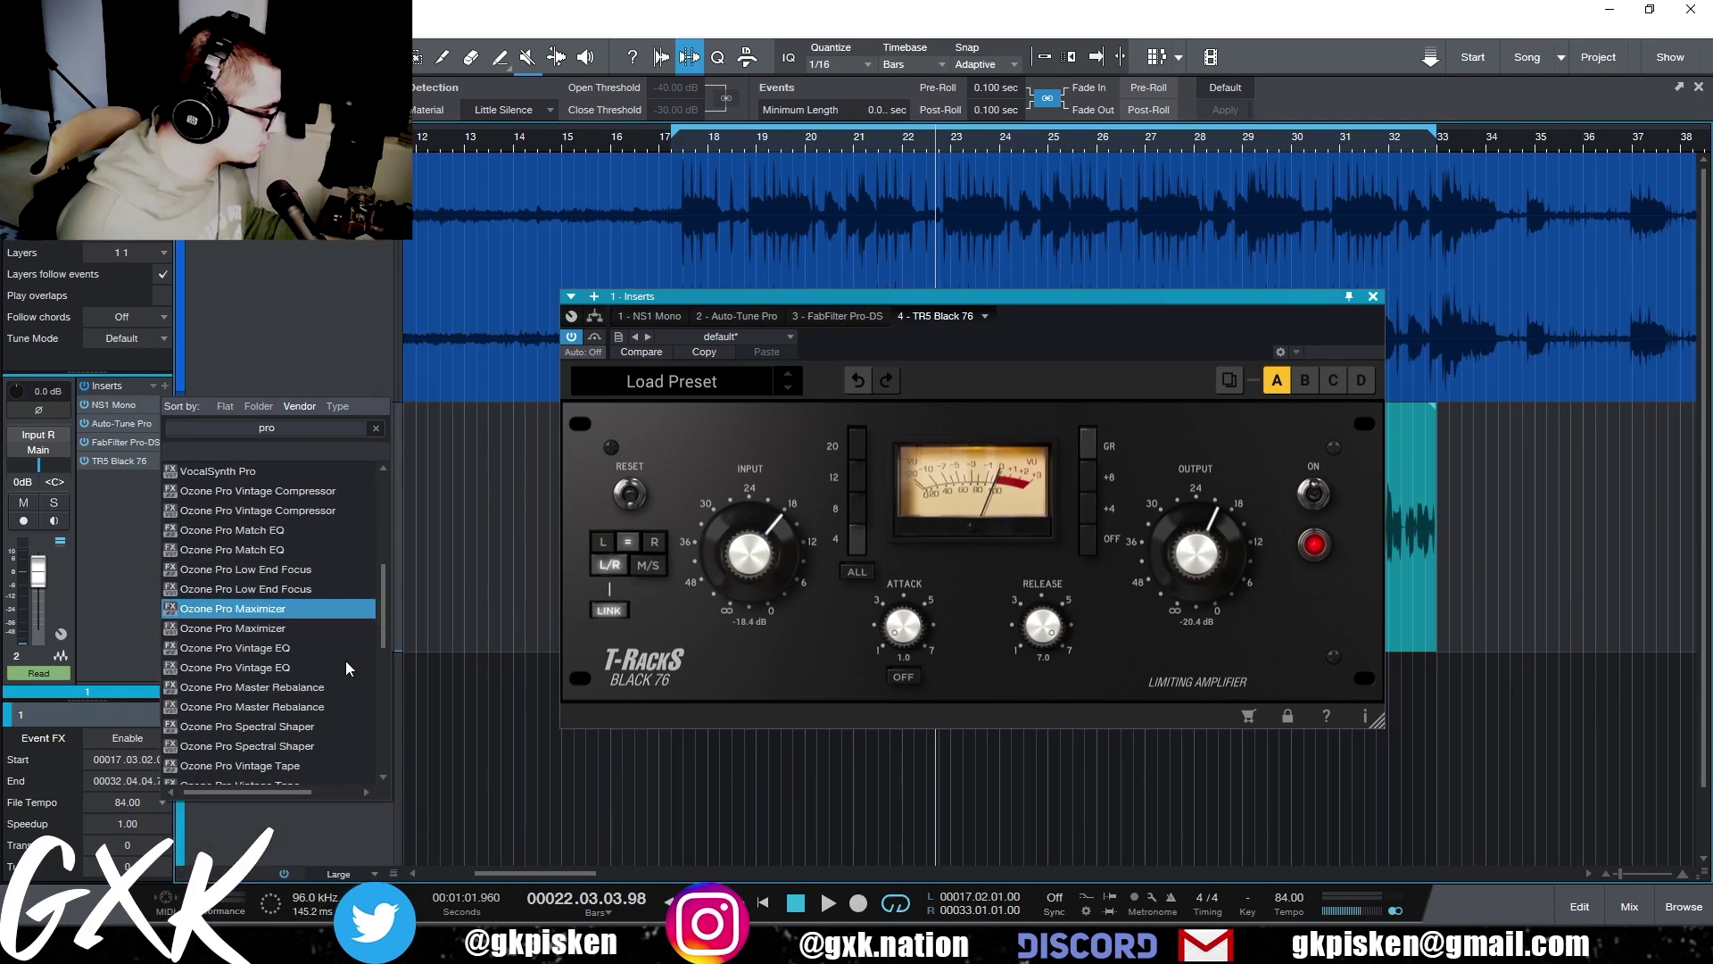
click(291, 648)
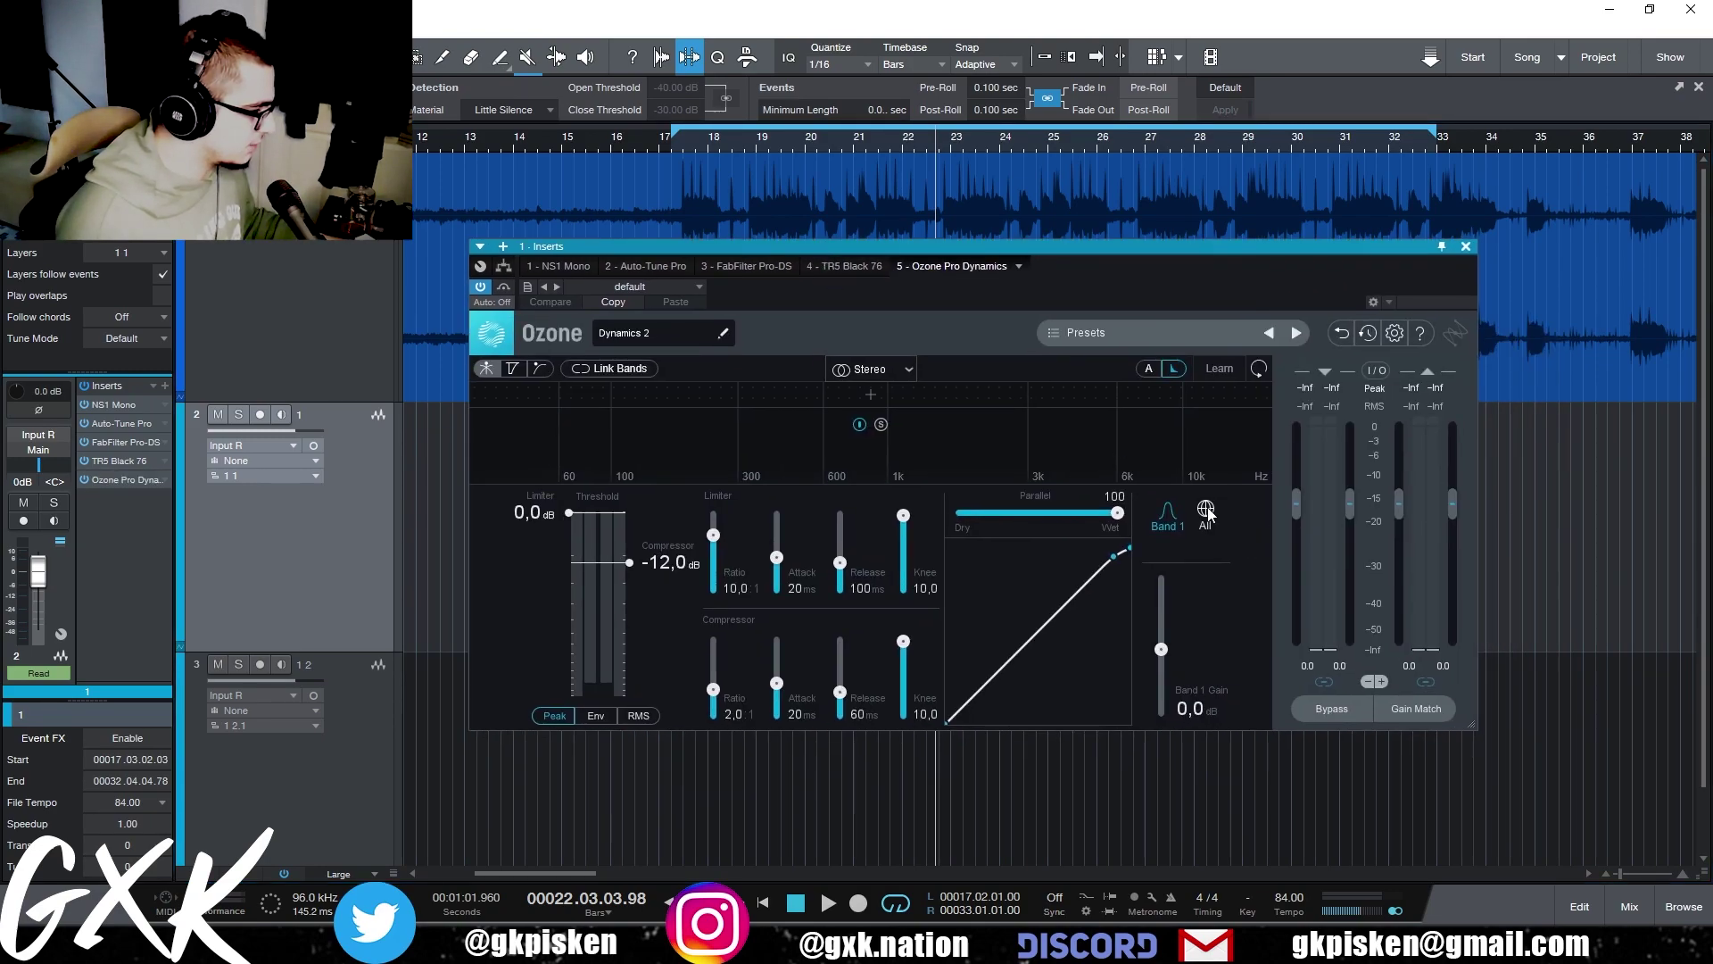
- Show all bands in Ozone Pro Dynamics and split the spectrum into four bands, with the lowest crossover at 541 Hz
click(1205, 510)
click(799, 403)
click(1055, 395)
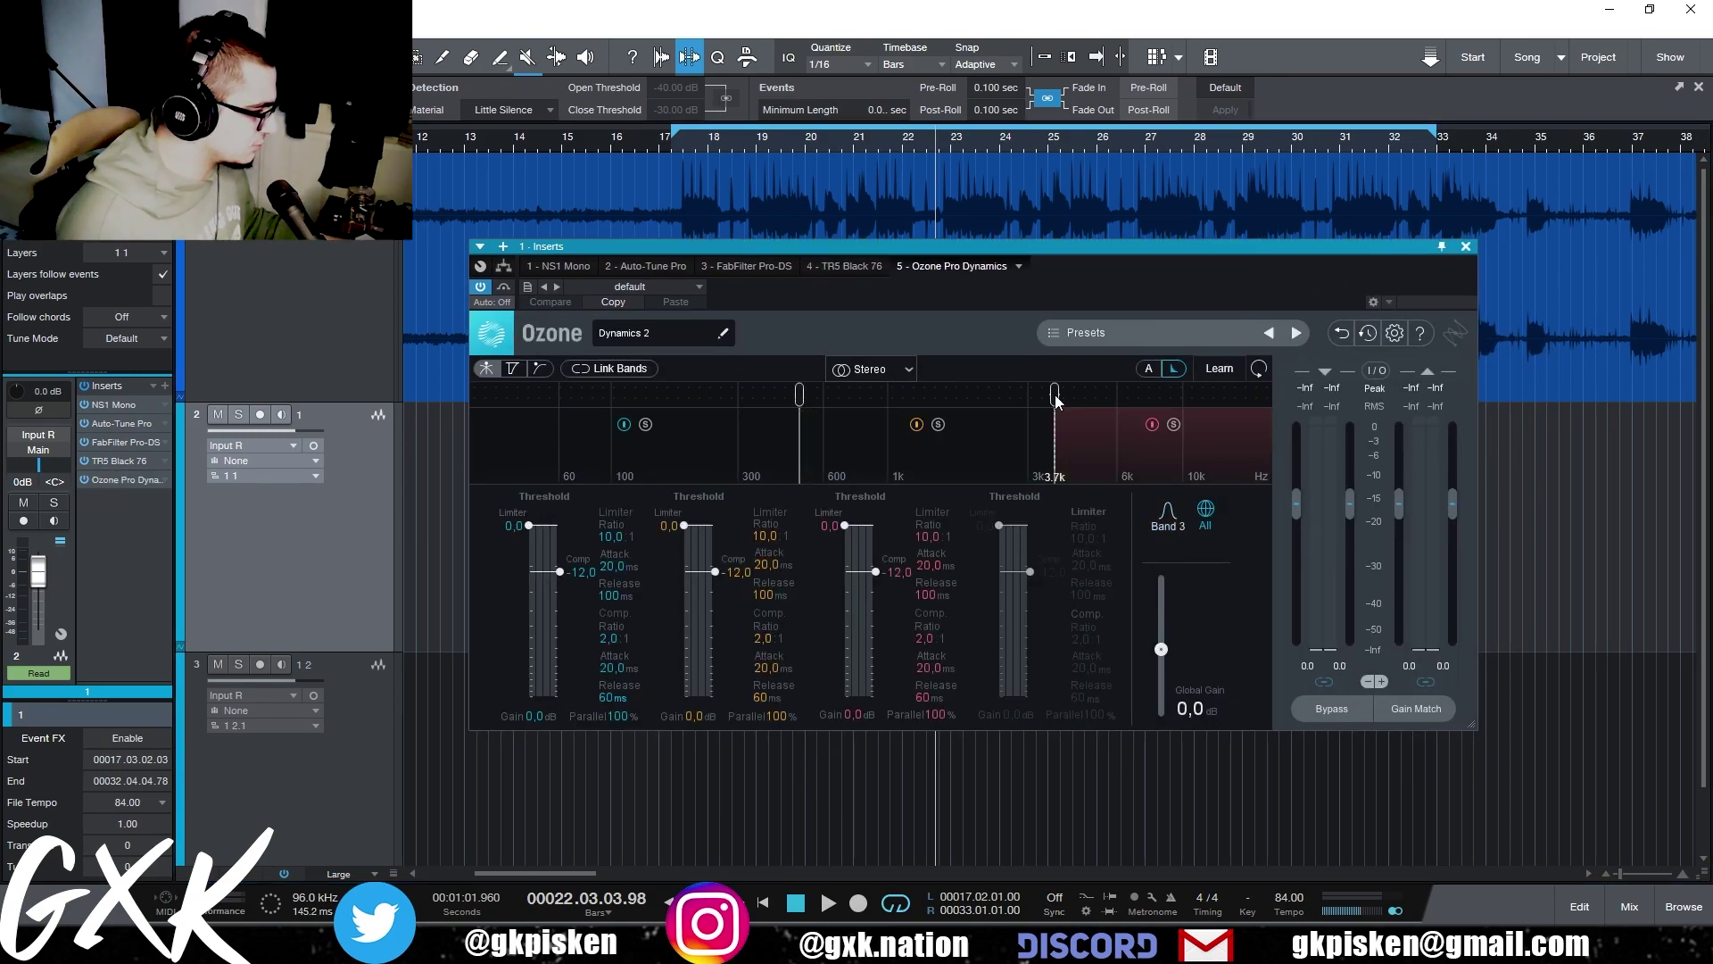
click(1174, 398)
drag(1158, 450, 993, 448)
drag(801, 437, 817, 435)
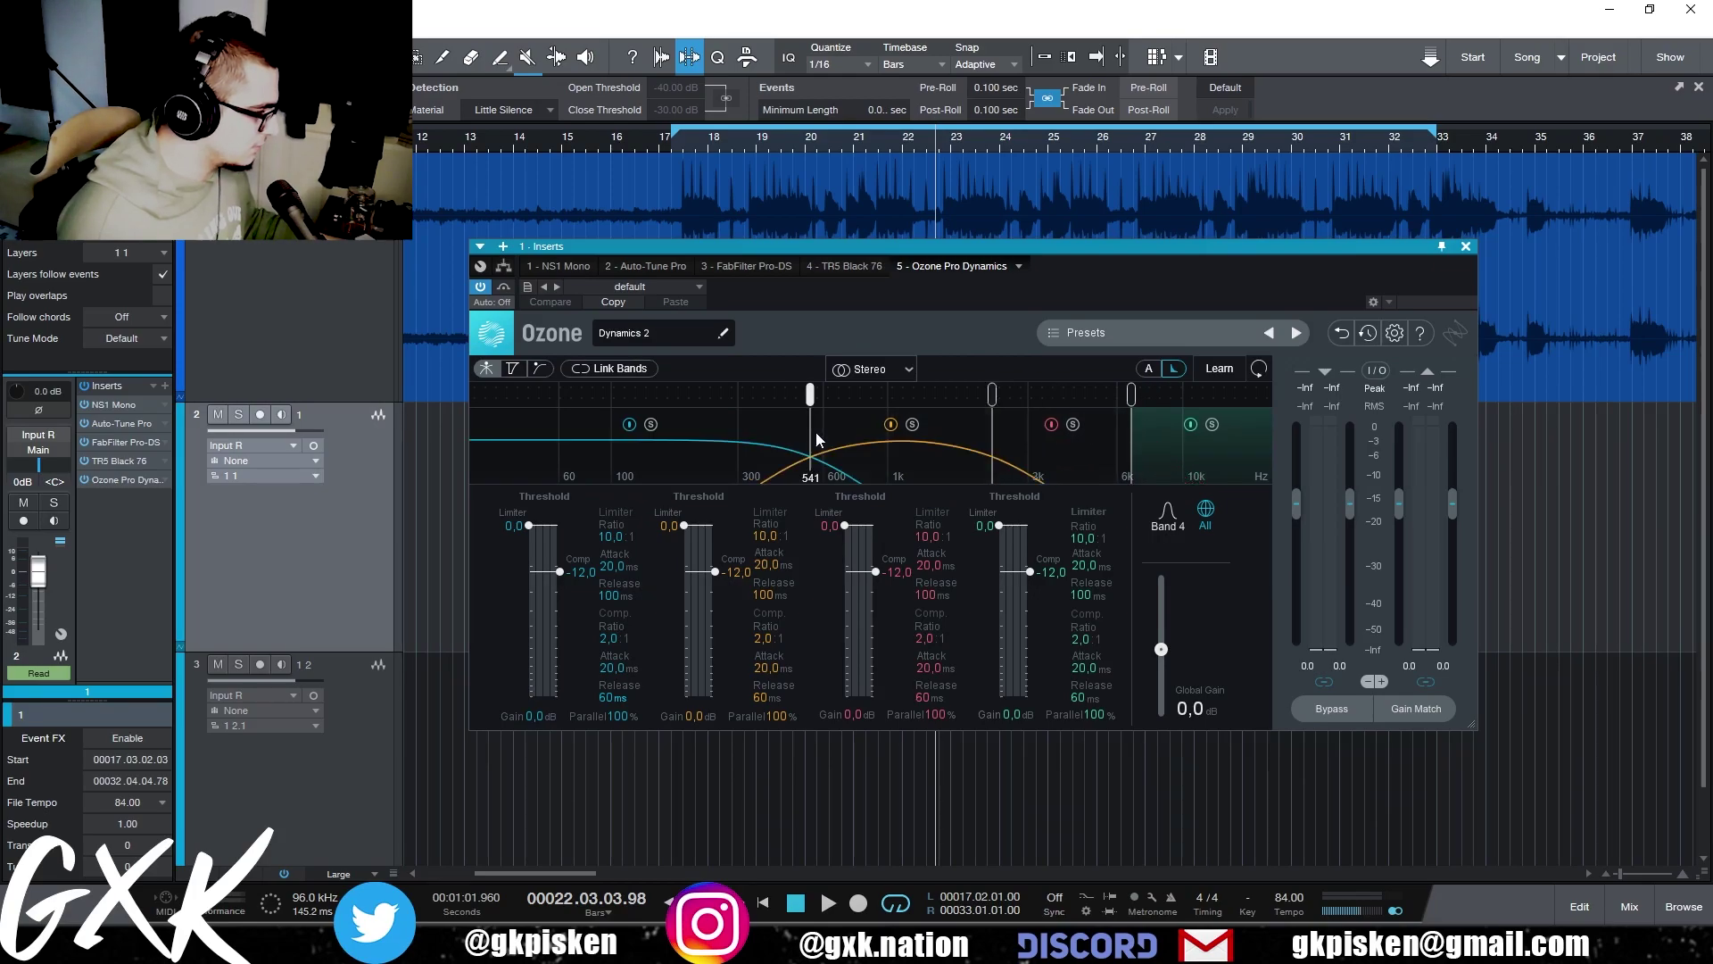
- Lower the four bands' compressor thresholds to -26.5, -19.8, -21.0 and -30.1 dB while the vocal plays
key(space)
drag(569, 570, 585, 605)
drag(715, 571, 729, 604)
mouse_move(881, 573)
mouse_down()
mouse_move(890, 624)
mouse_move(887, 600)
mouse_up()
drag(1030, 571, 1045, 616)
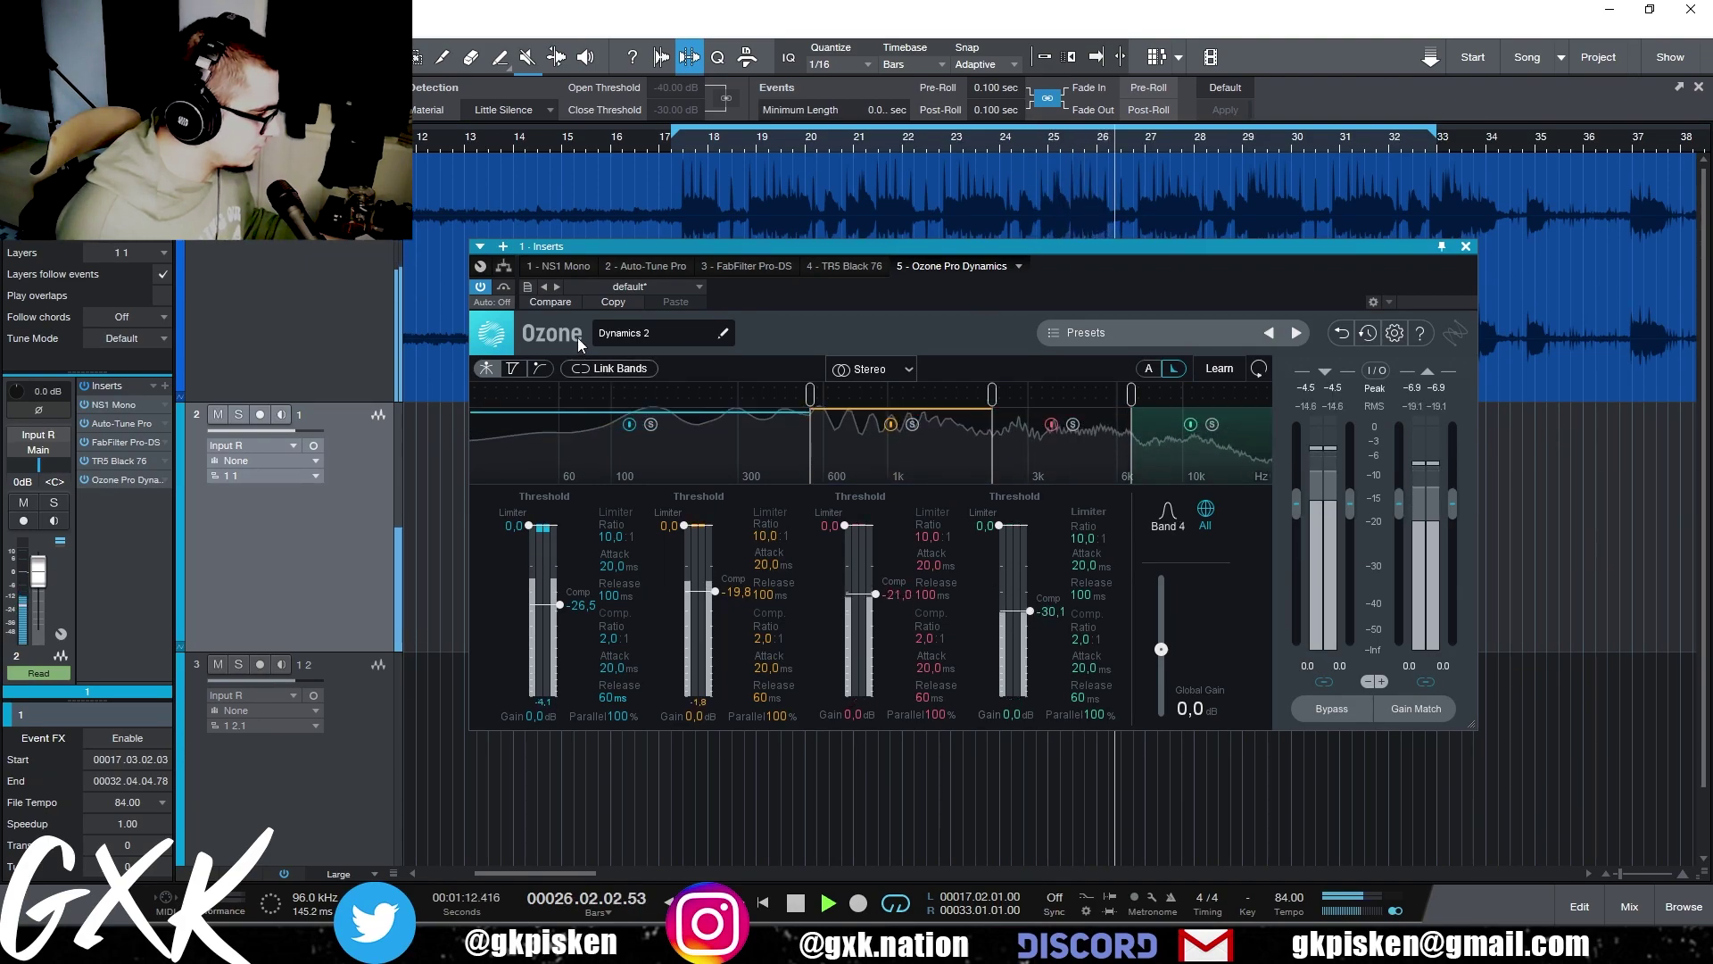
- Compare the vocal with the dynamics bypassed, and set the compressor thresholds of band 4 to -28.1 dB and band 1 to -28.0 dB
click(507, 286)
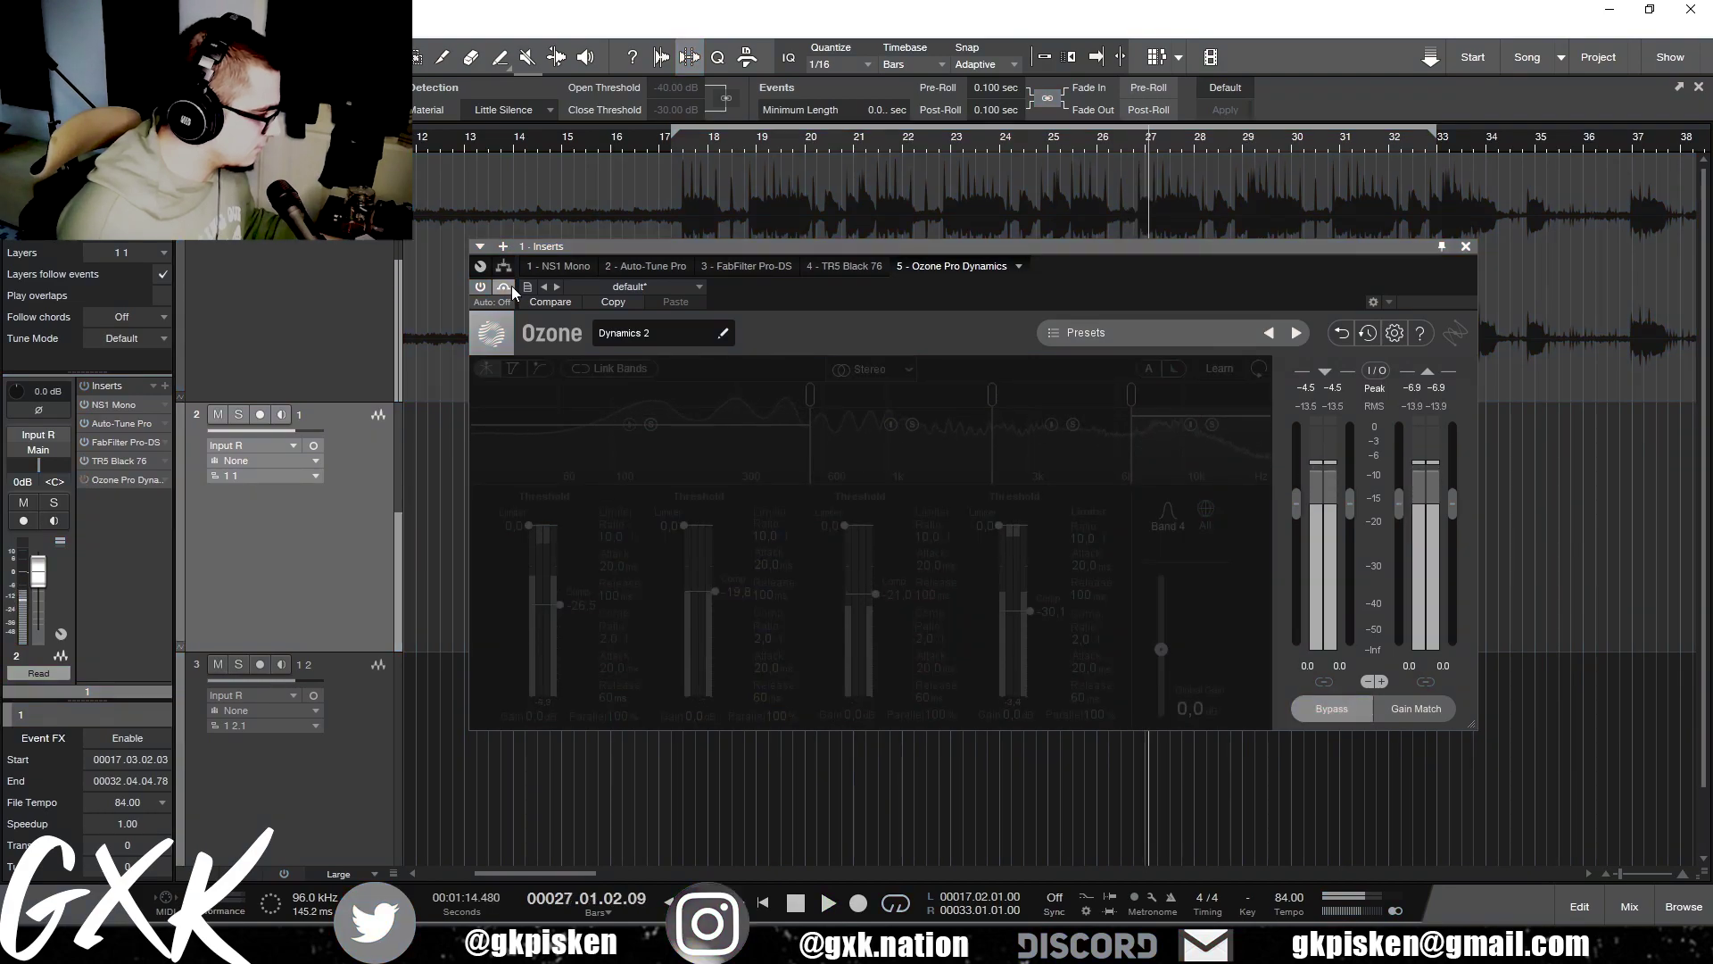
click(511, 285)
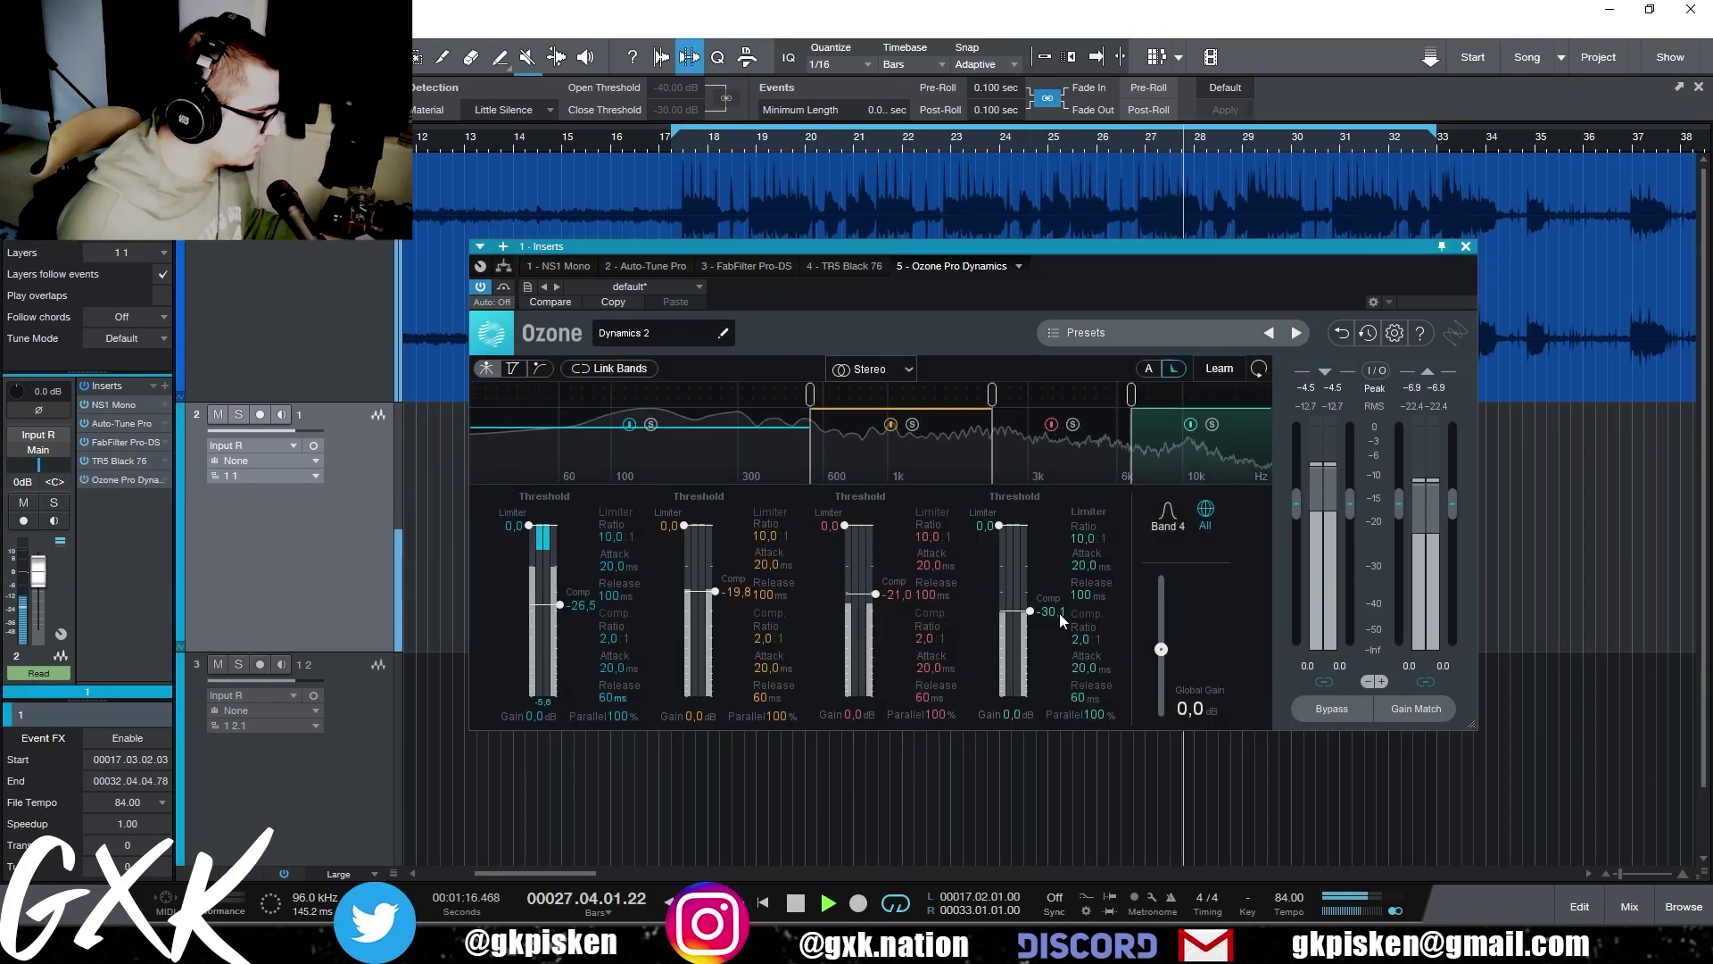
key(space)
scroll(1041, 621, up, 2)
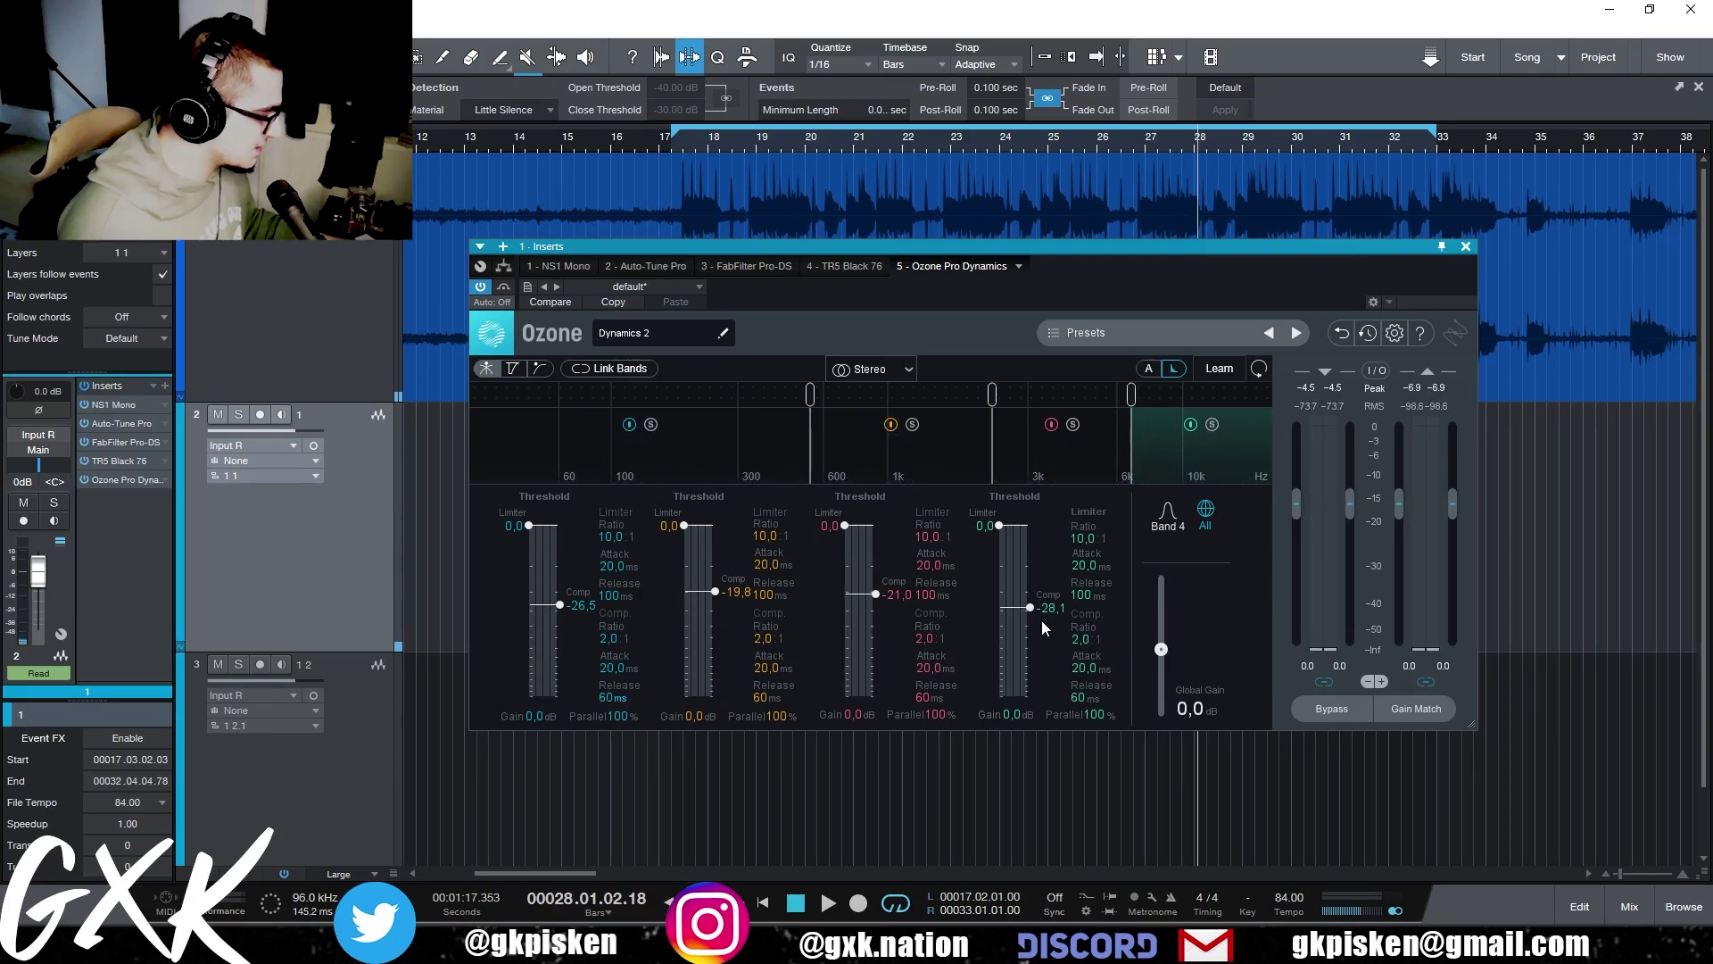
key(space)
mouse_move(574, 611)
mouse_down()
mouse_move(581, 689)
mouse_move(576, 614)
mouse_up()
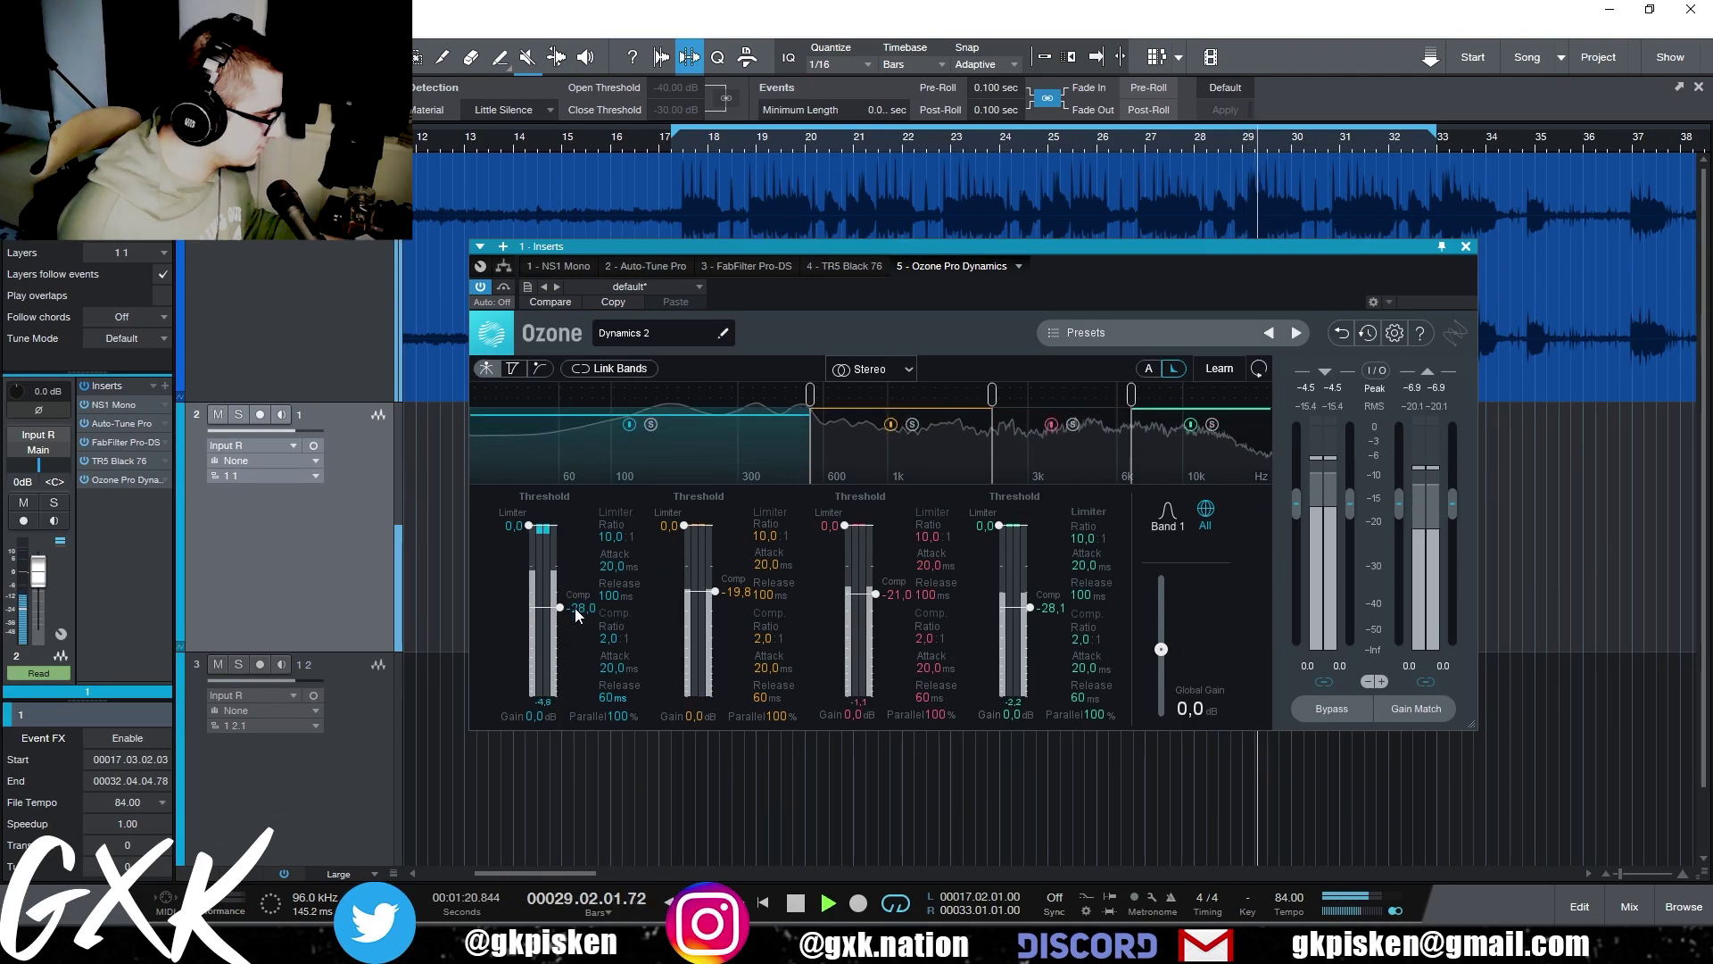
- Insert the TR5 White 2A compressor on the vocal track after Ozone Pro Dynamics
click(165, 386)
text(2a)
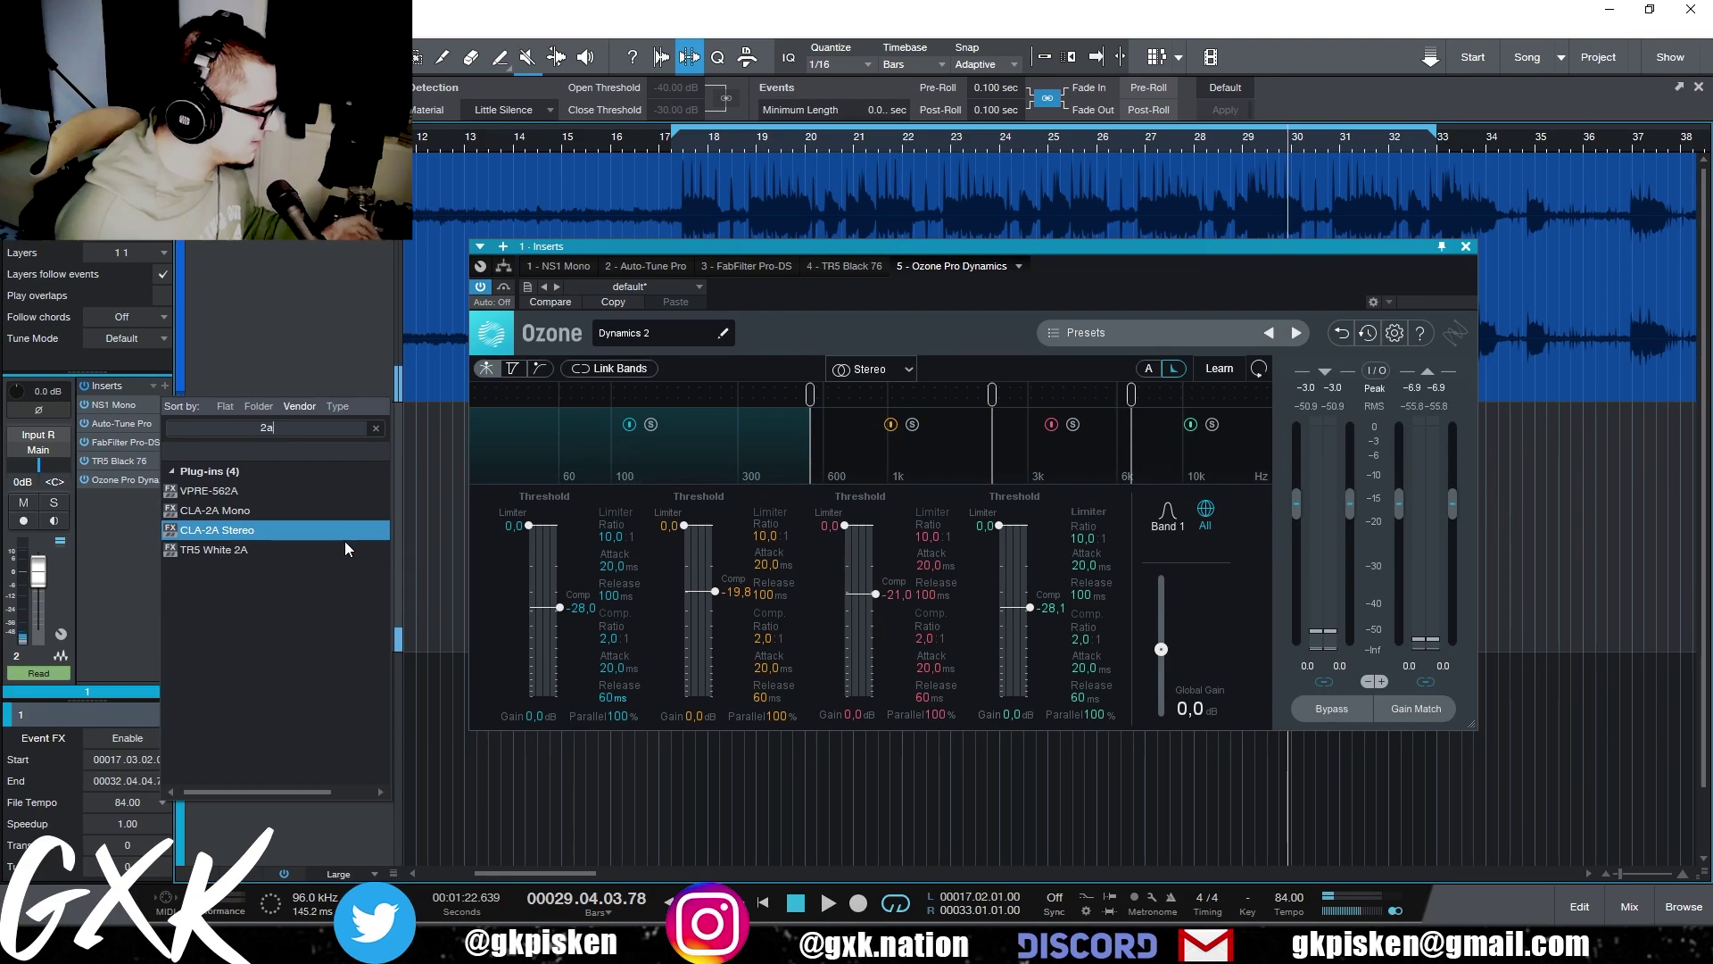
click(344, 548)
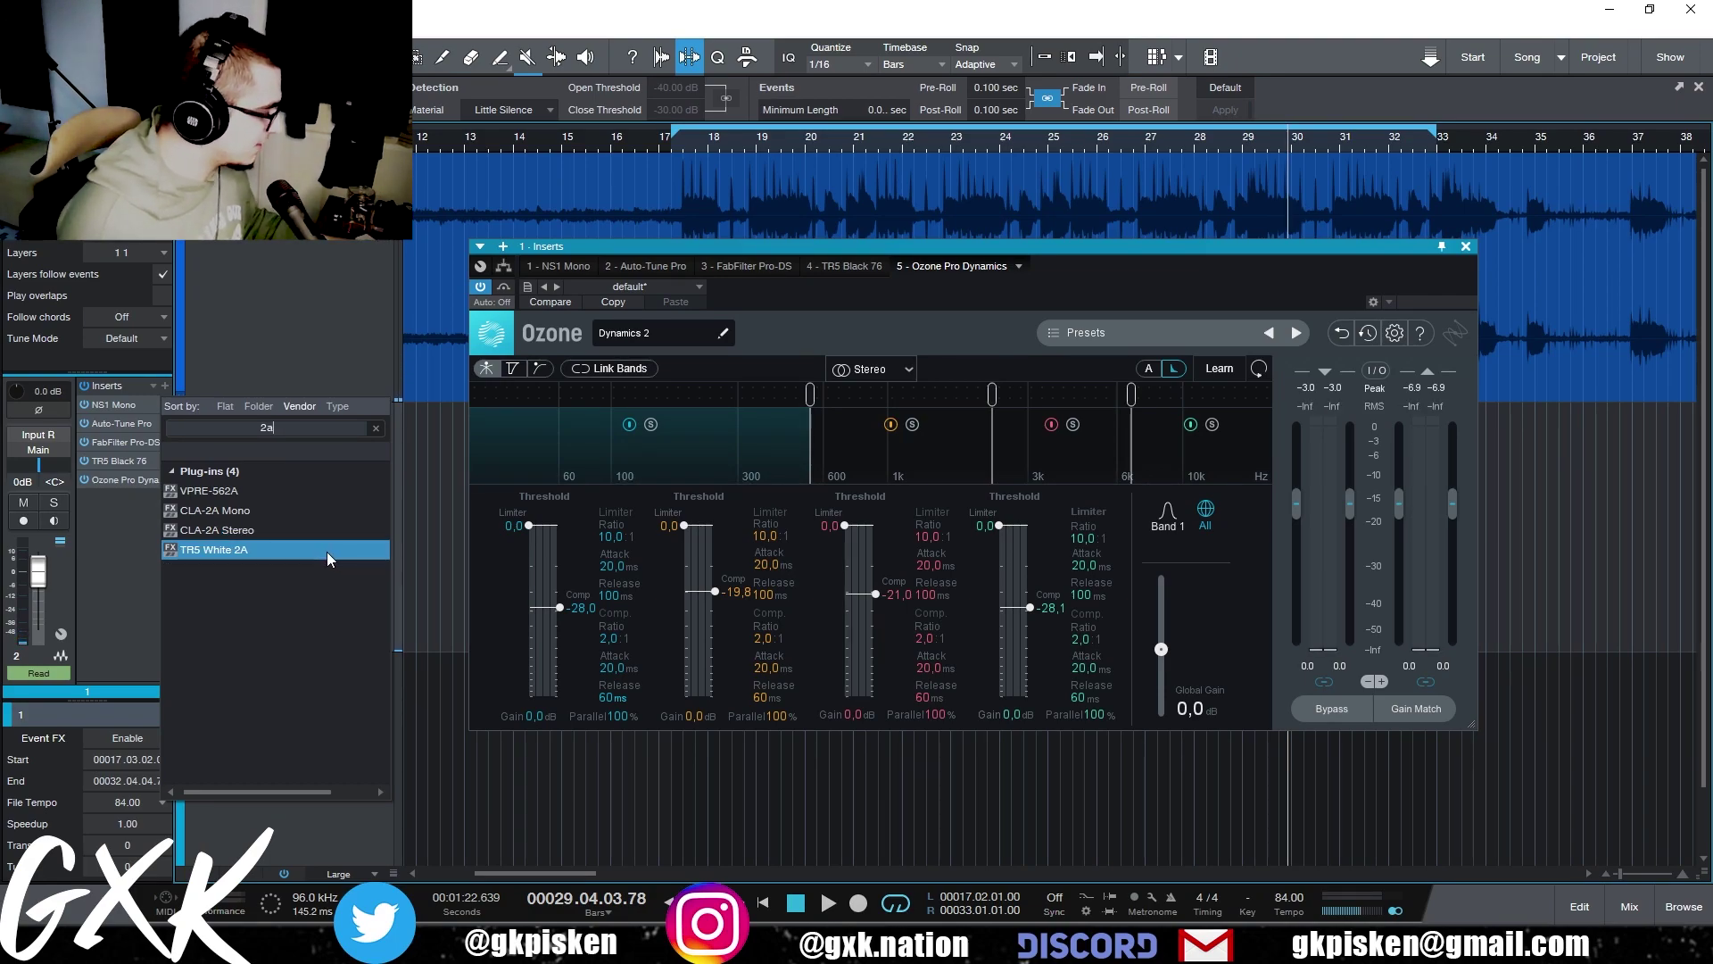
double_click(326, 551)
- Set the White 2A's peak reduction to about 35 and gain to about 33, comparing the vocal with the compressor bypassed
drag(1108, 546, 1113, 534)
key(space)
drag(662, 507, 650, 510)
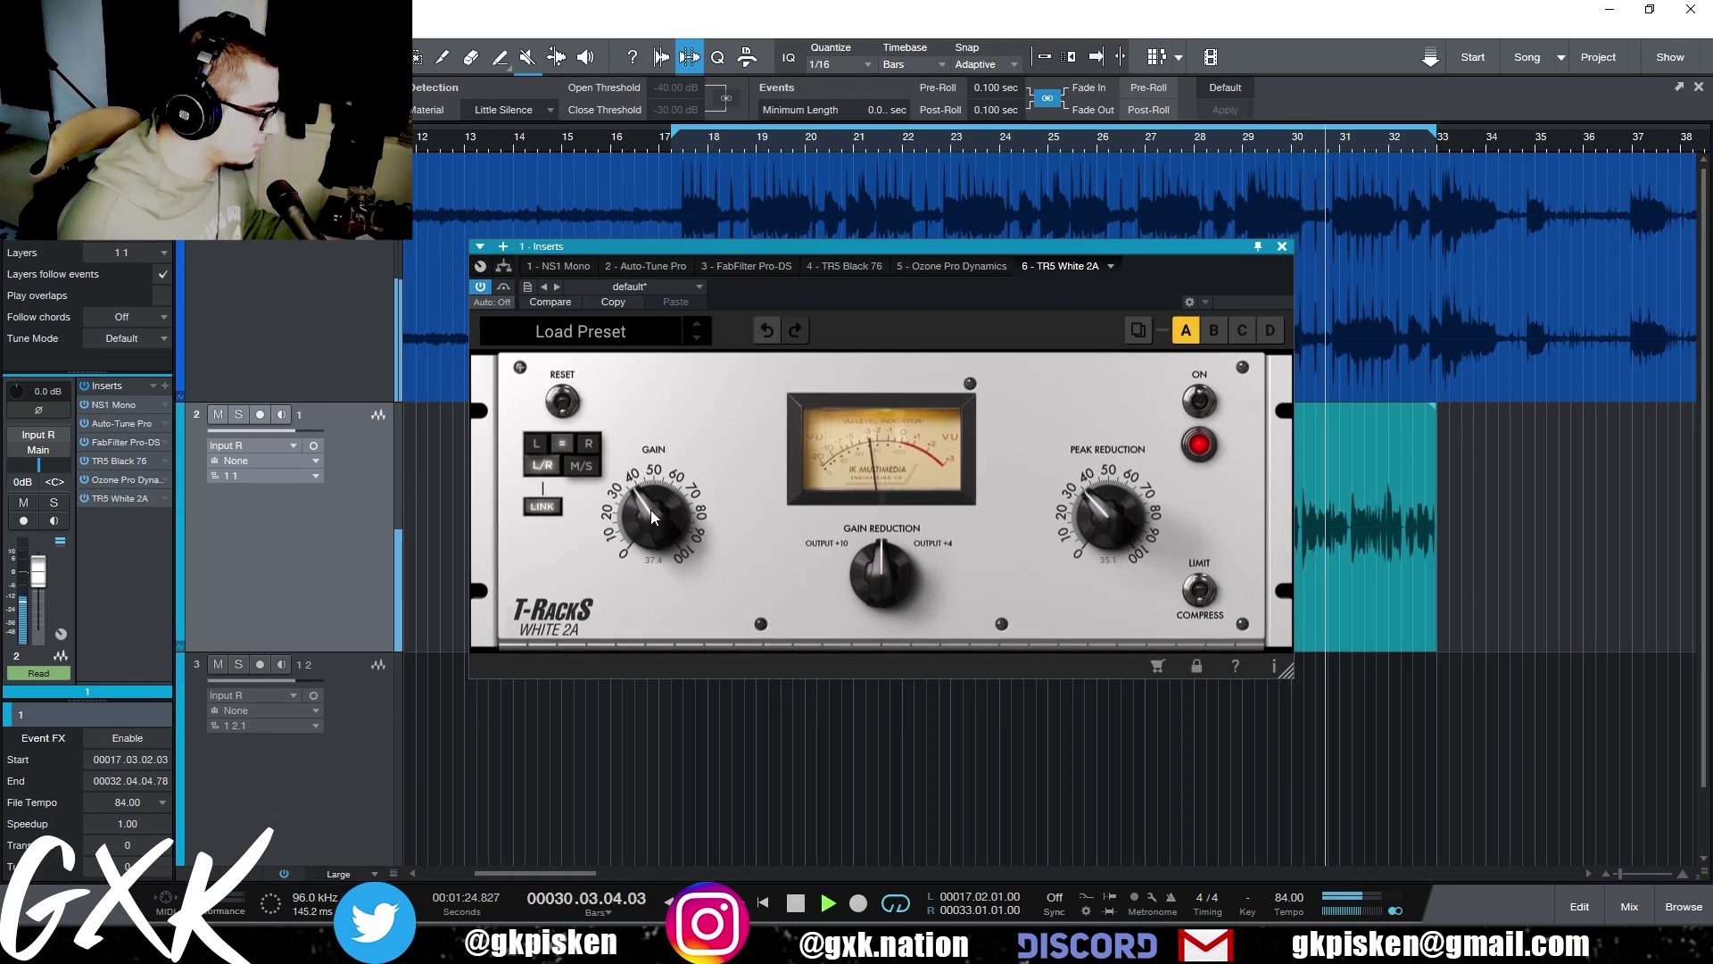
click(503, 289)
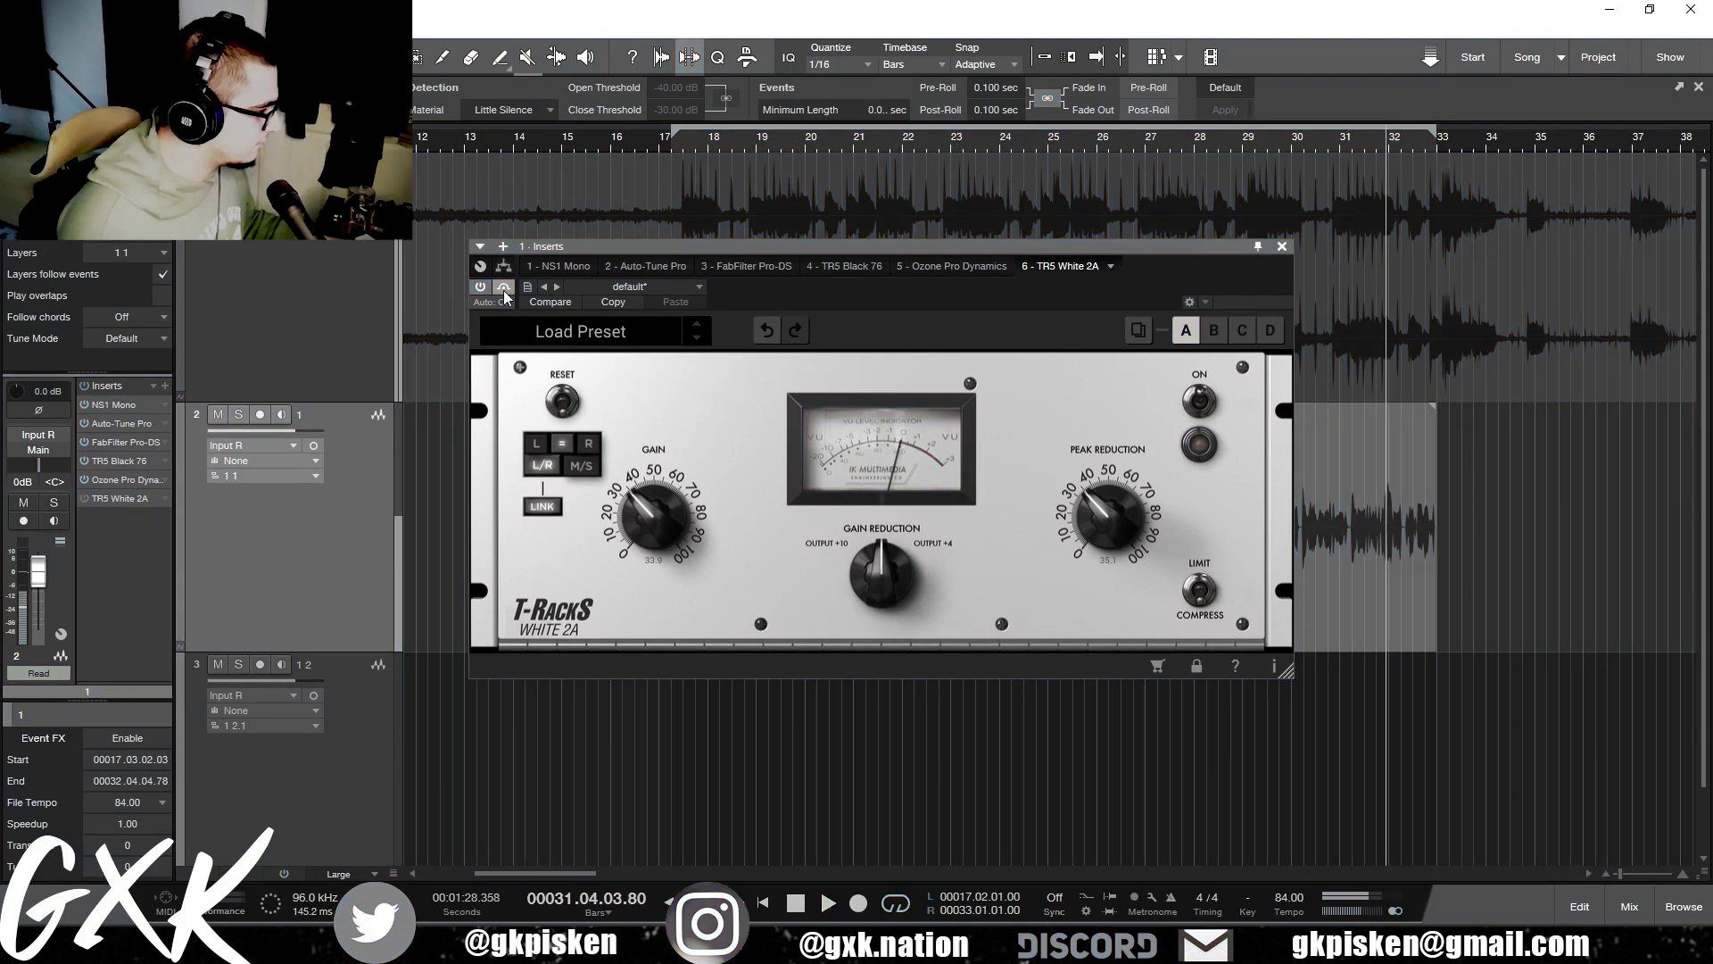
click(503, 291)
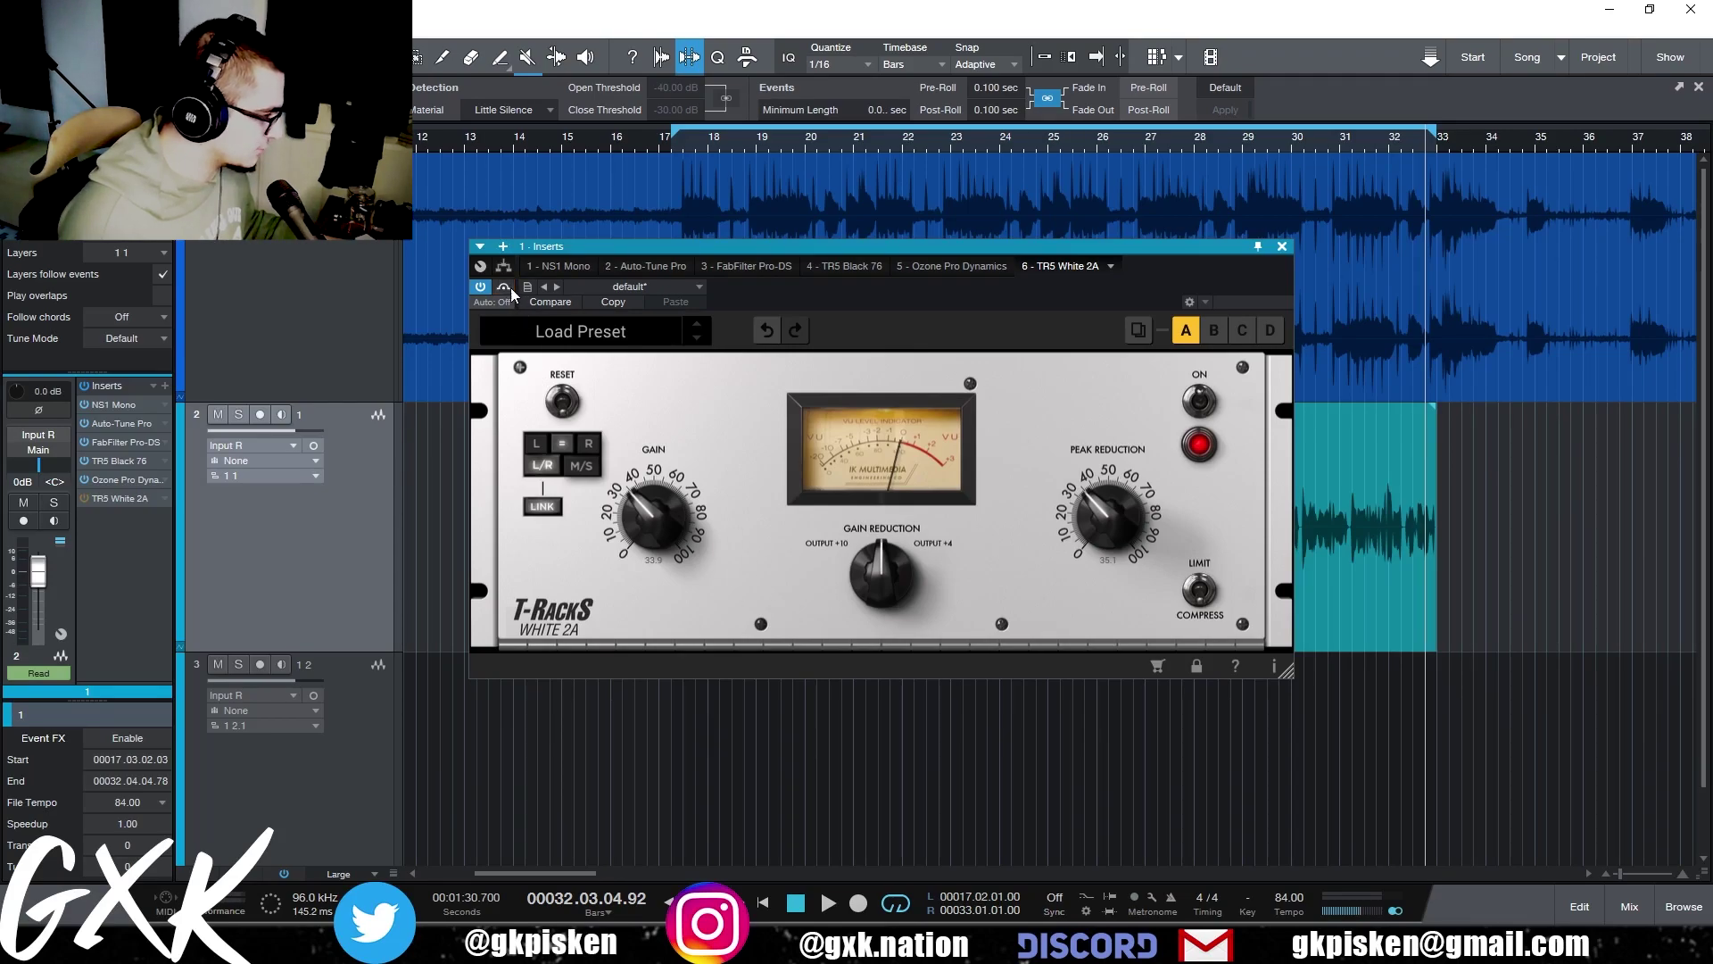
key(space)
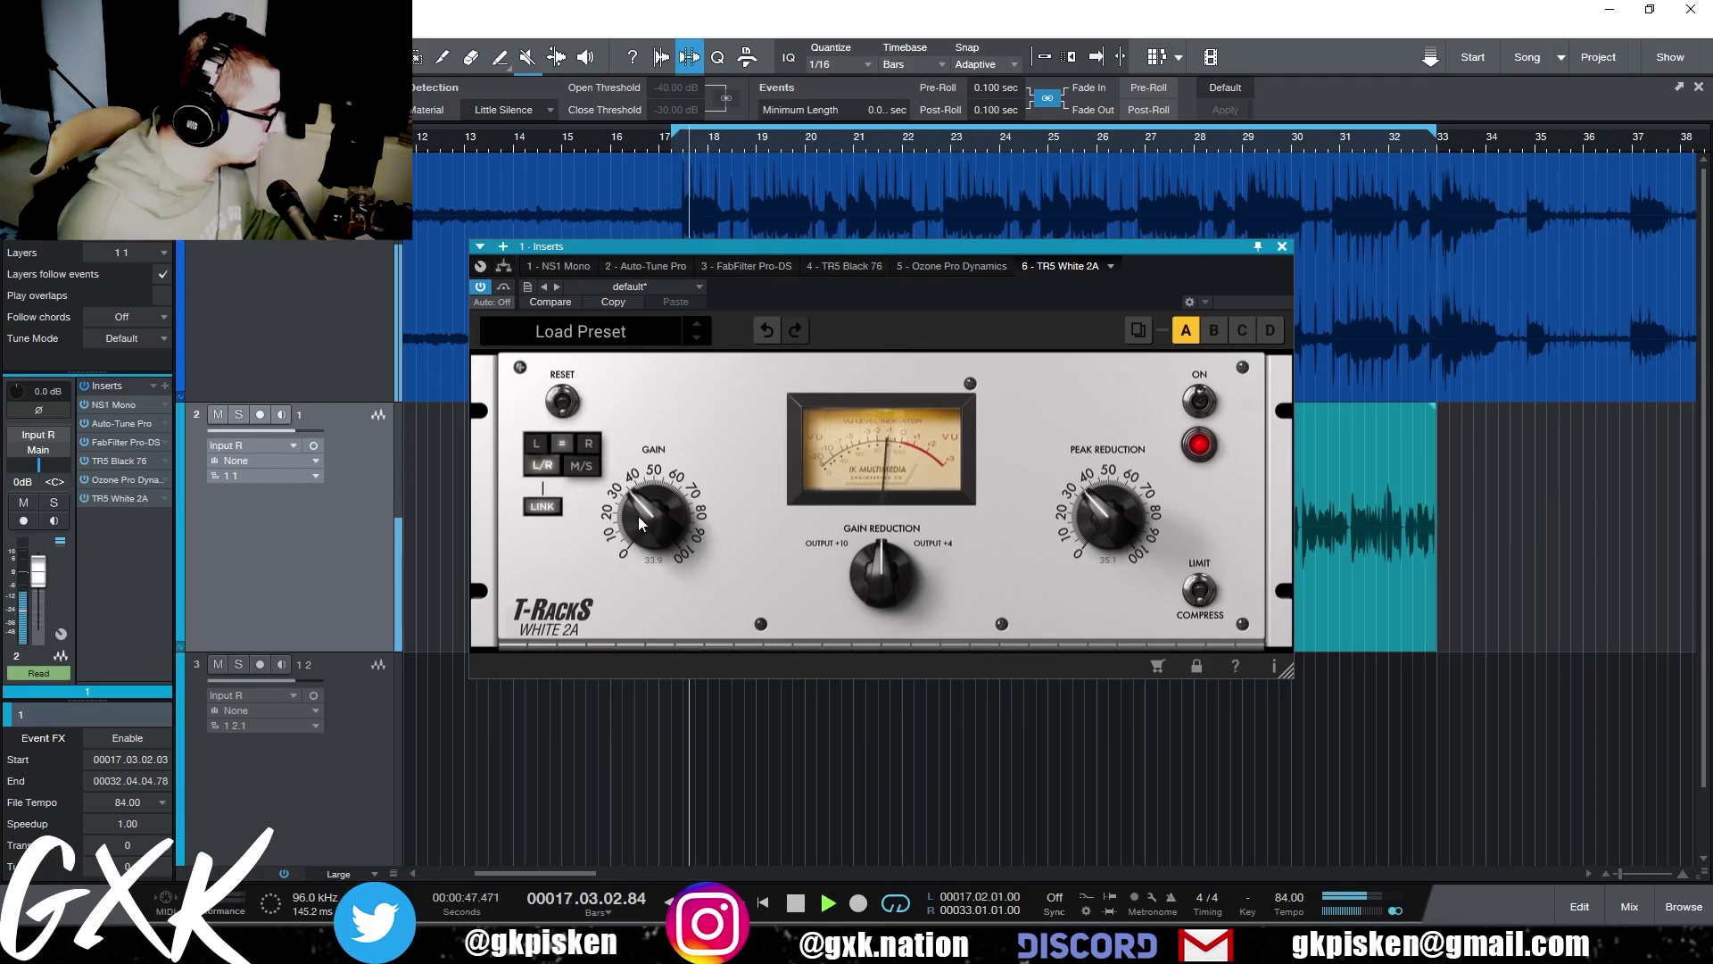
- Lower the White 2A's gain to about 30 and compare the vocal with the whole insert chain bypassed
drag(638, 516, 635, 528)
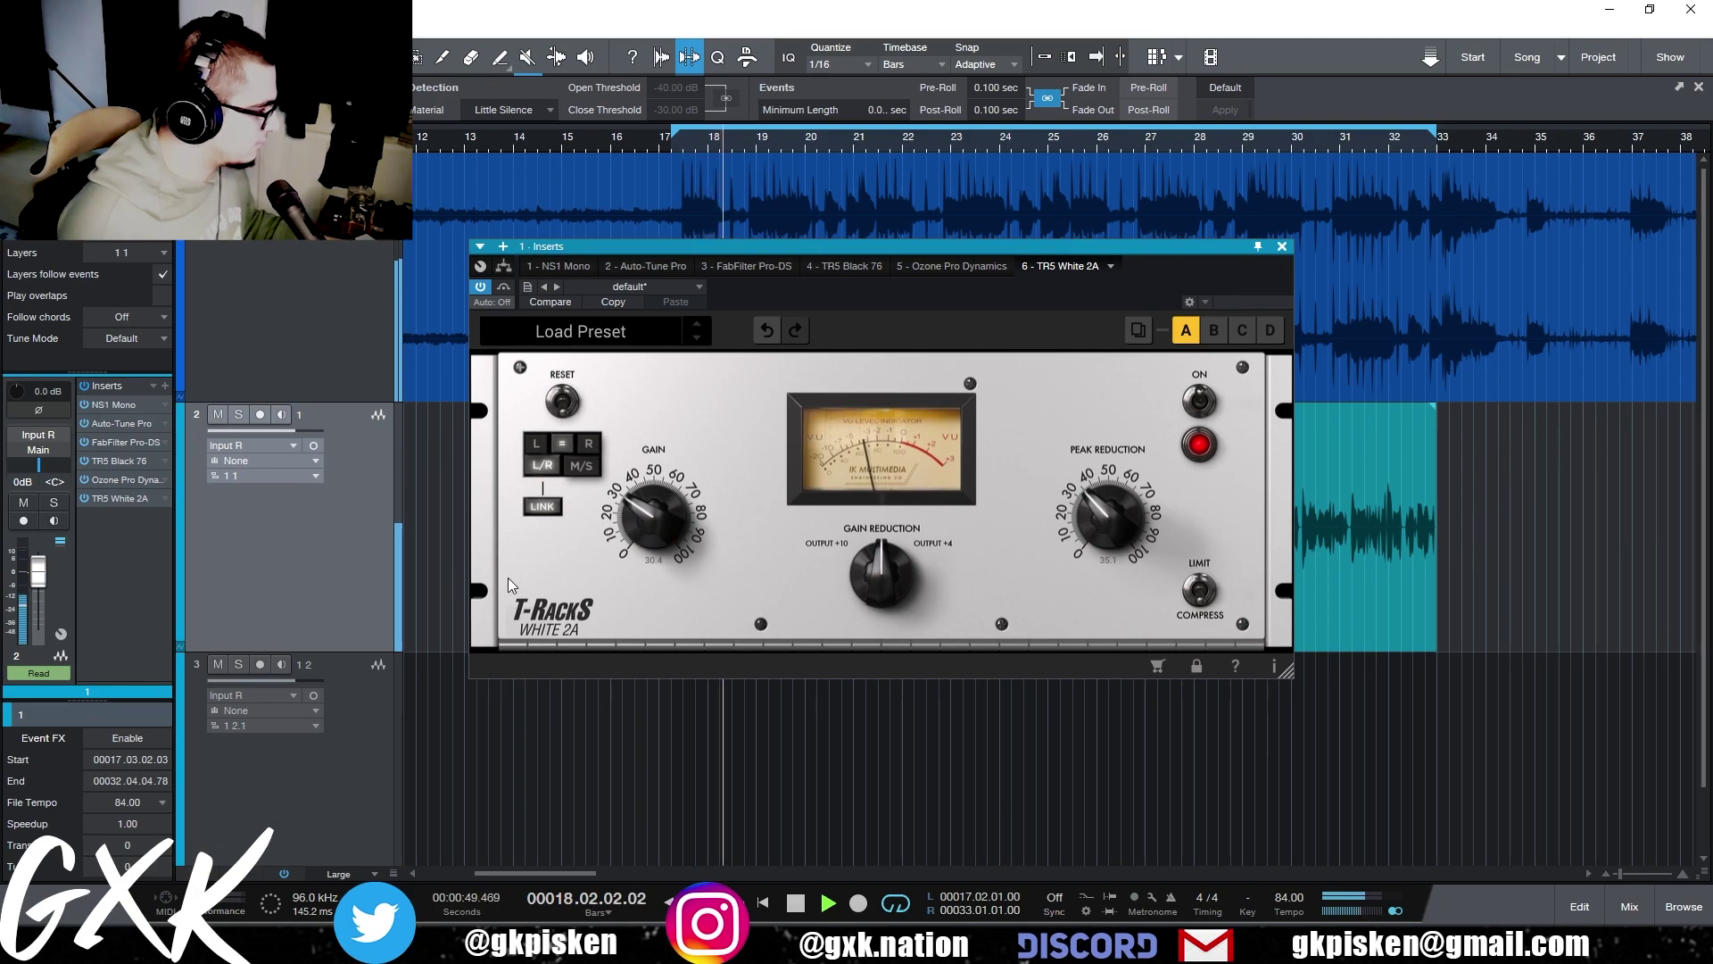
key(space)
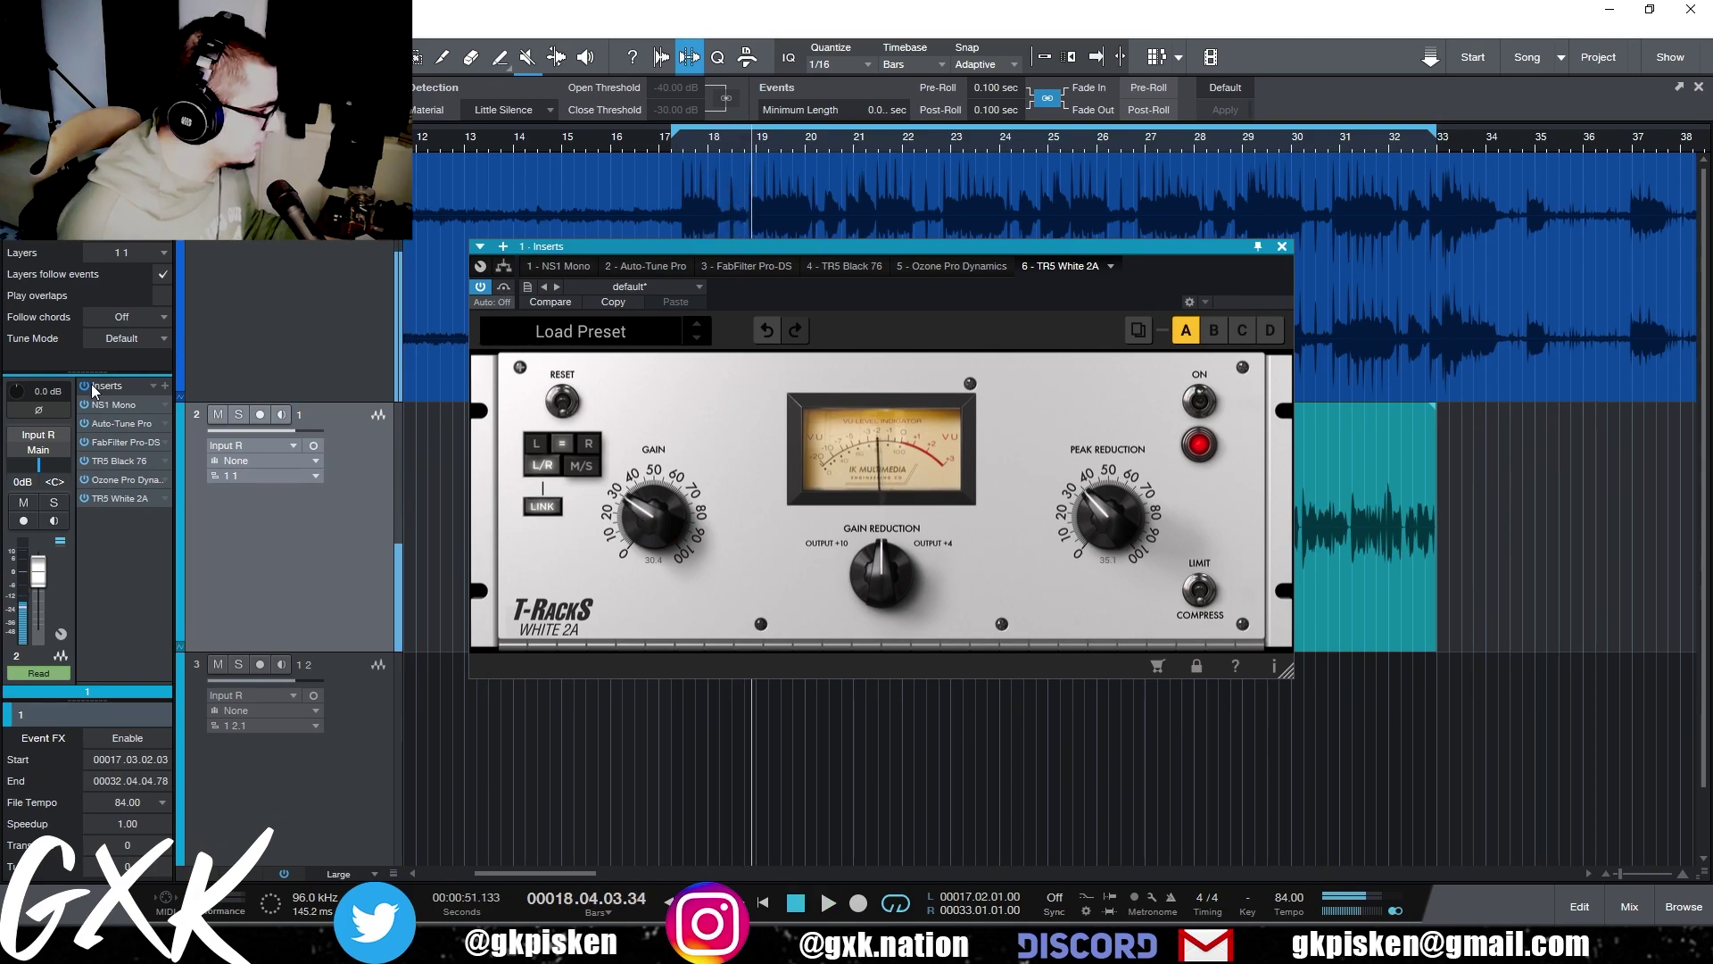
click(84, 386)
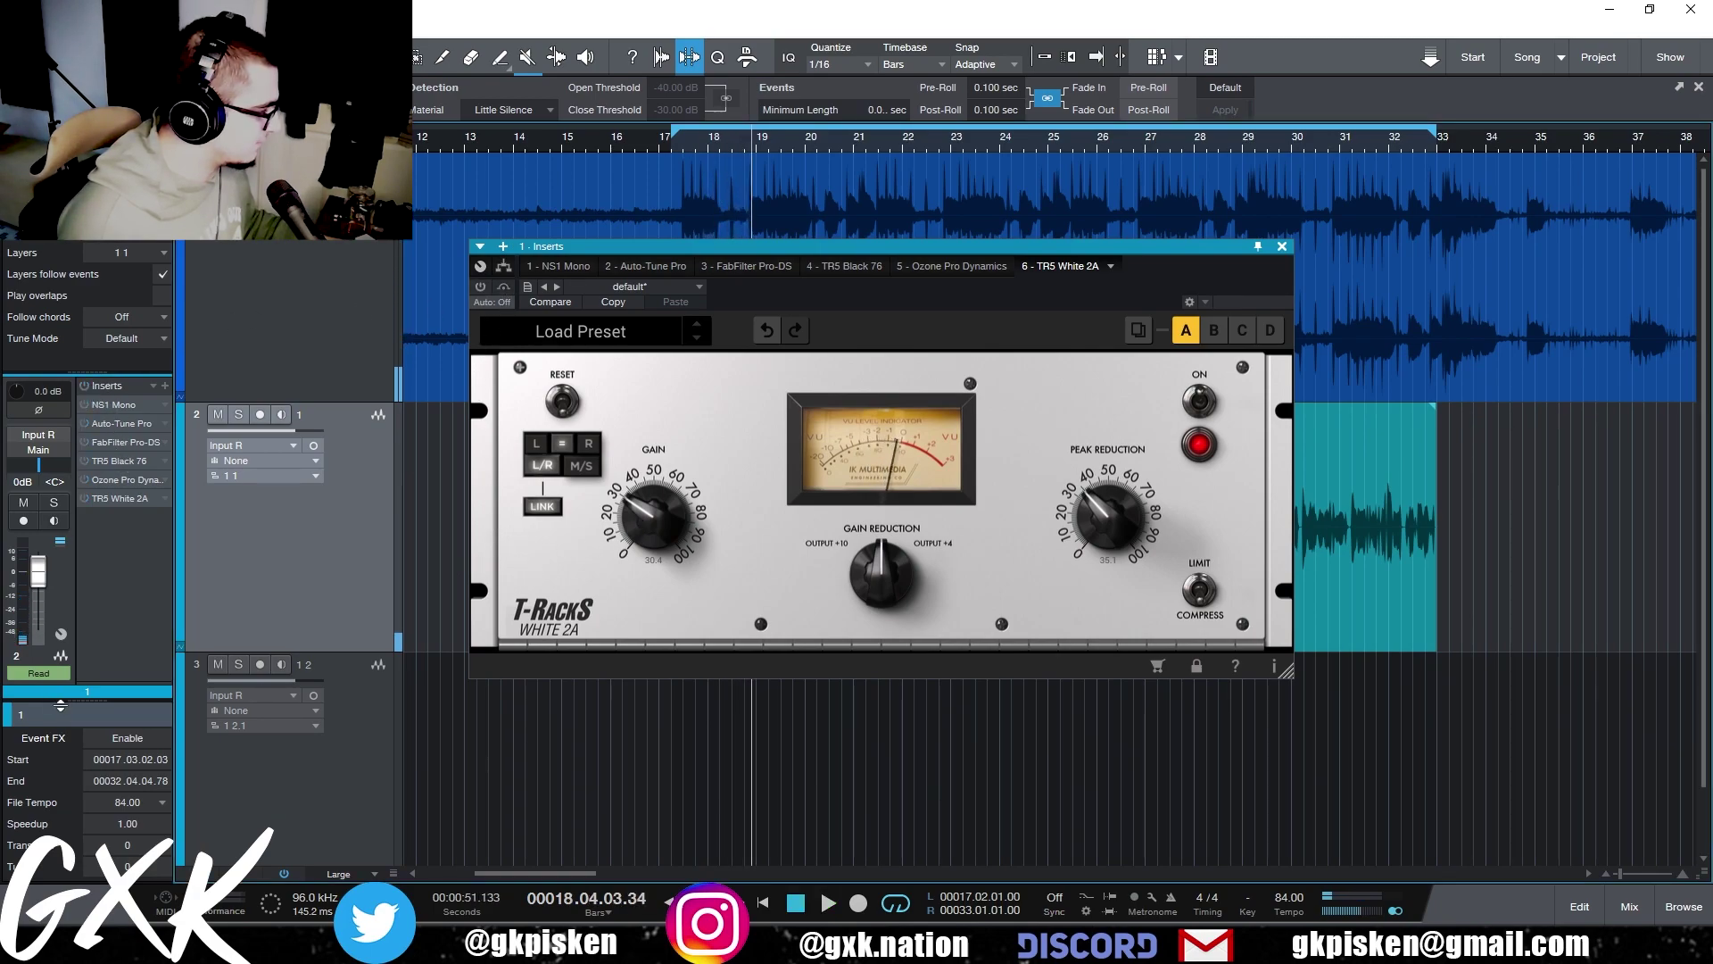
drag(63, 705, 62, 827)
drag(108, 496, 124, 253)
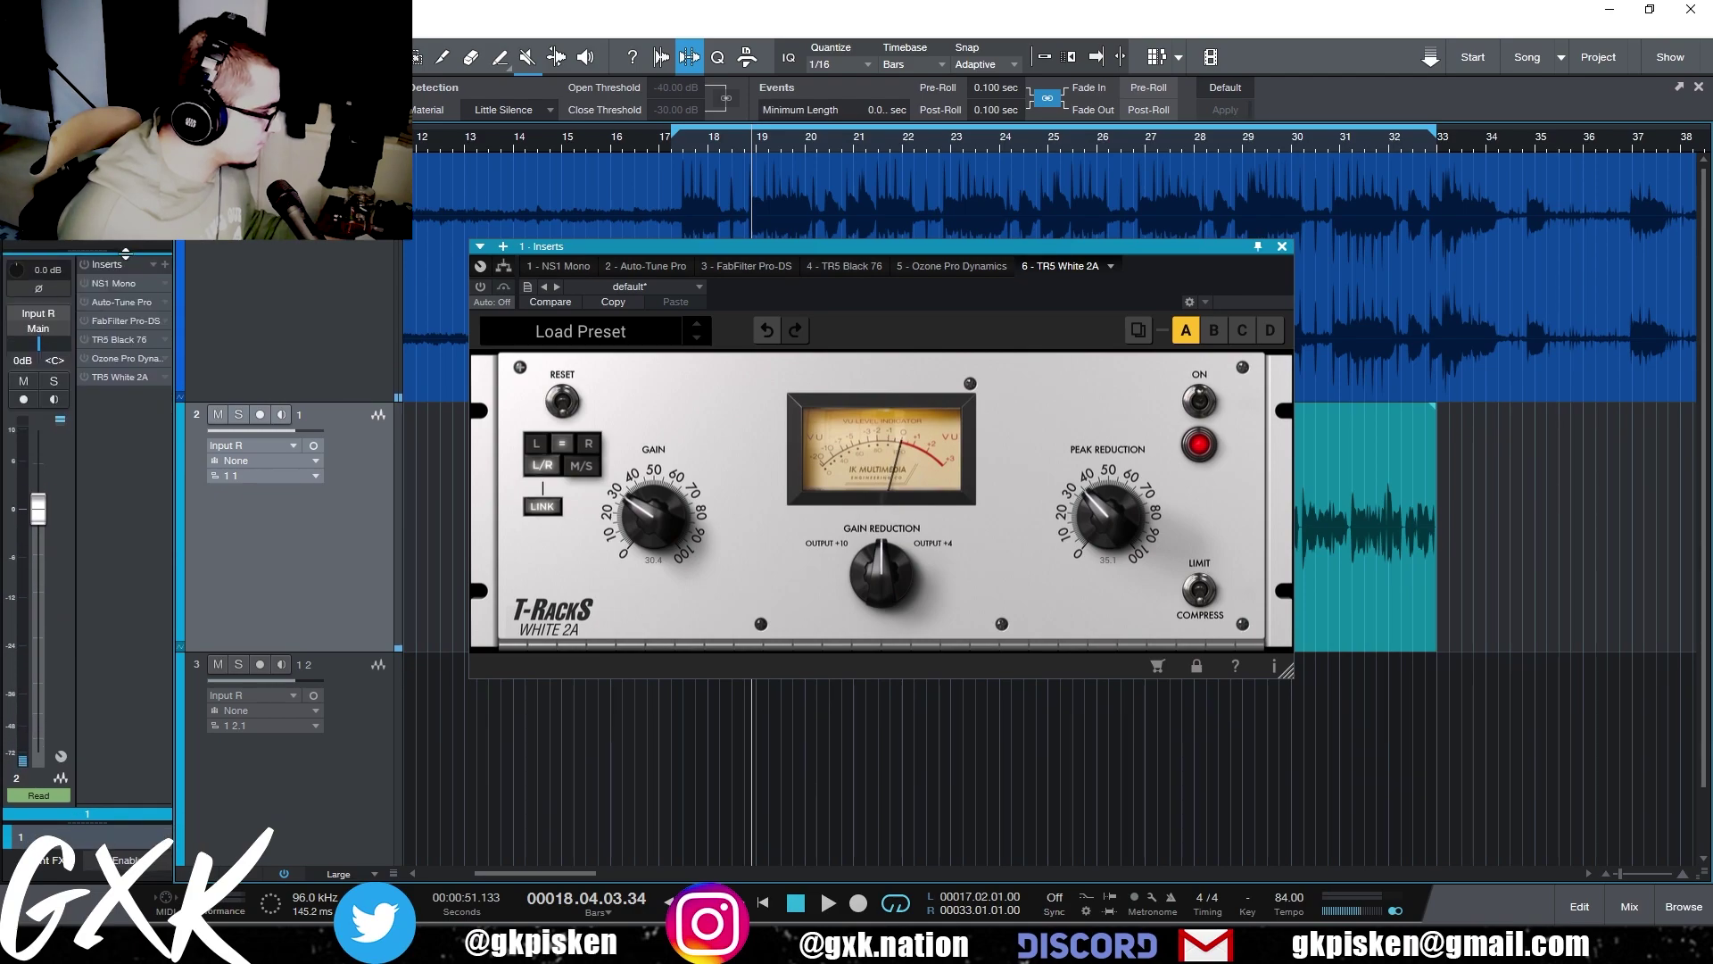
key(space)
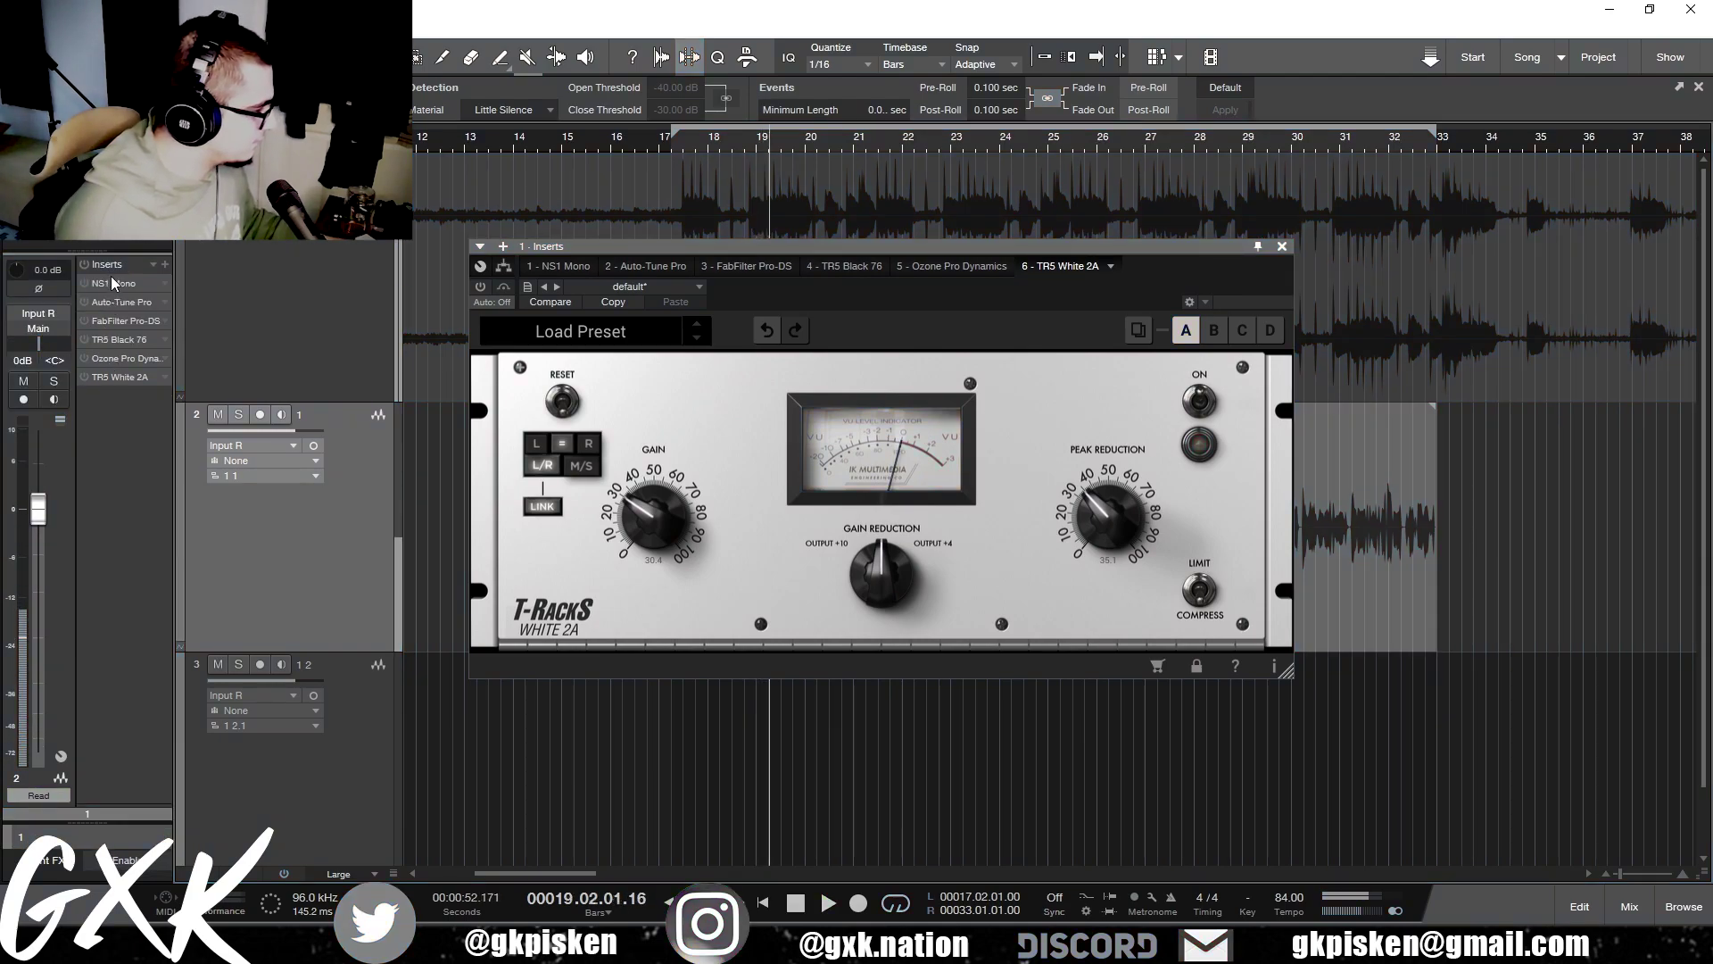
click(78, 260)
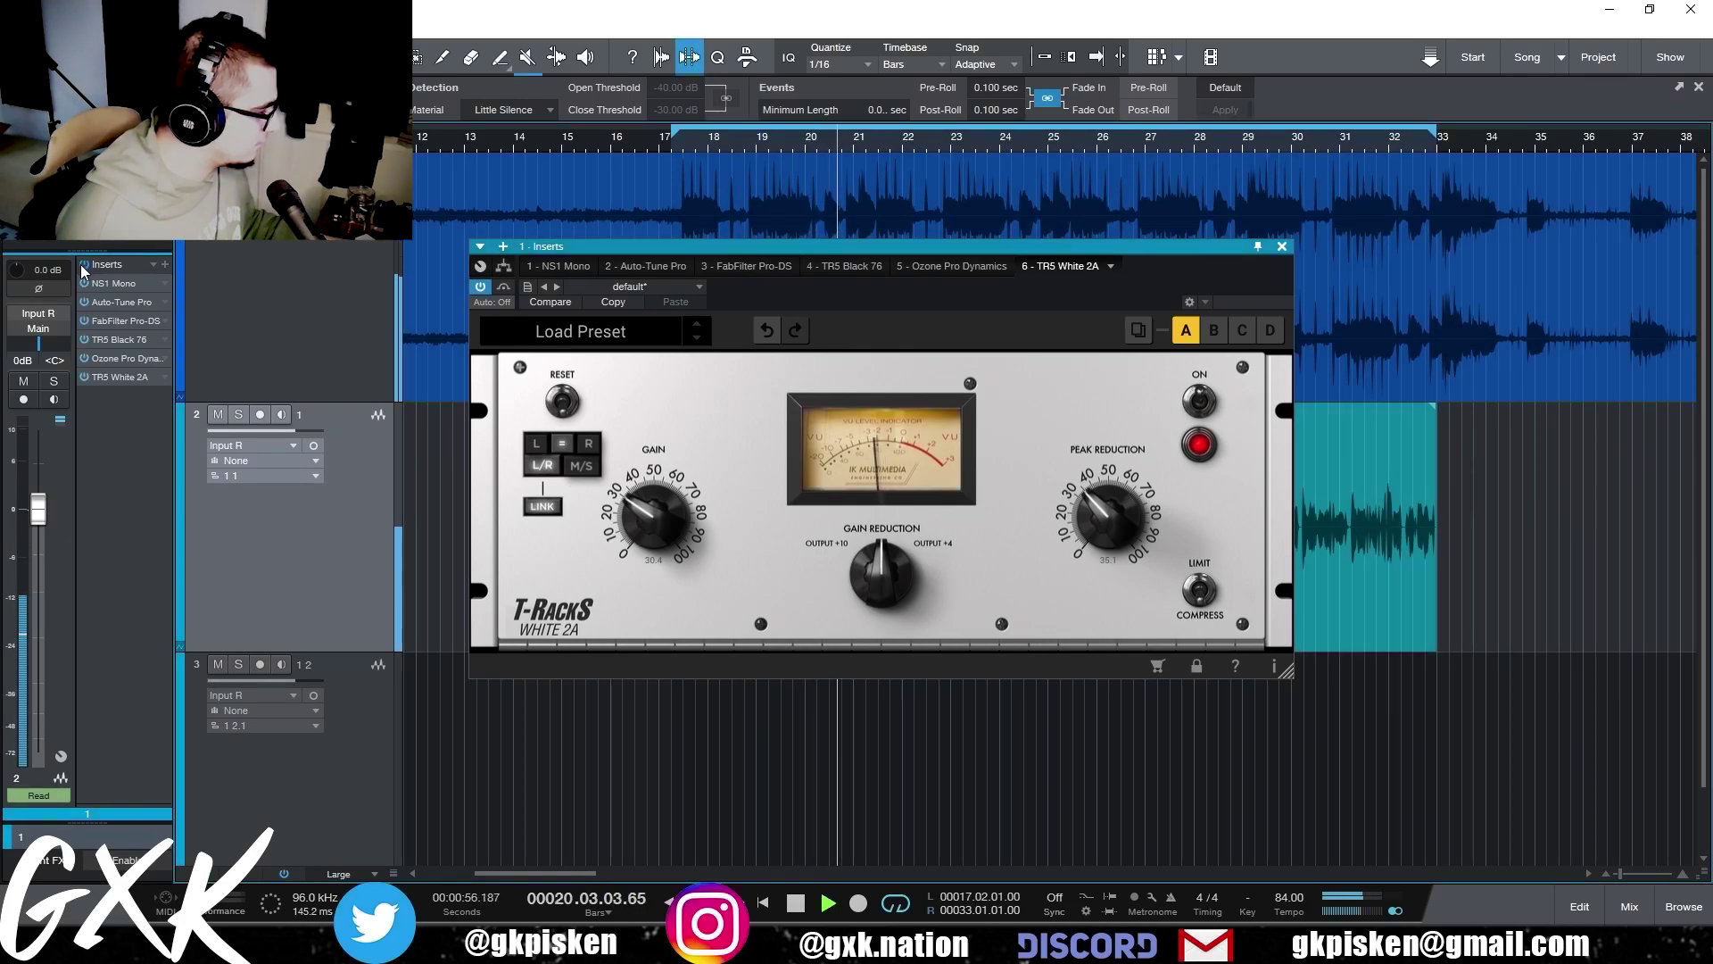
key(space)
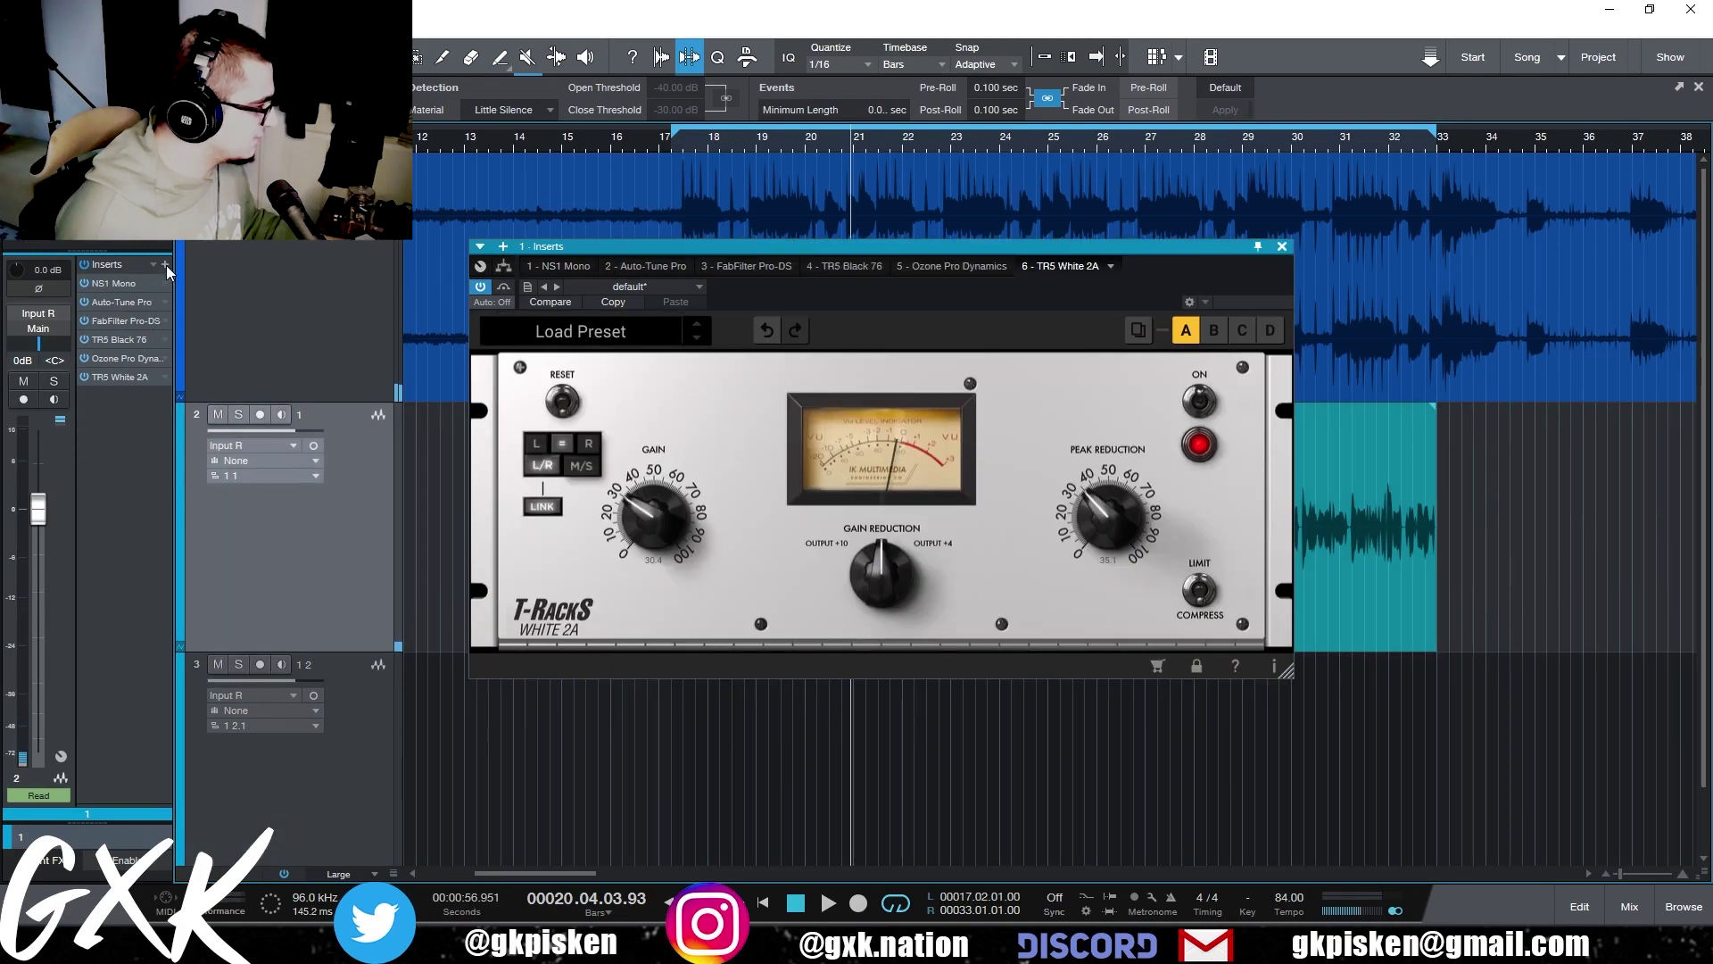
- Insert the Lindell 80 Channel plug-in on the vocal track after the White 2A
click(166, 265)
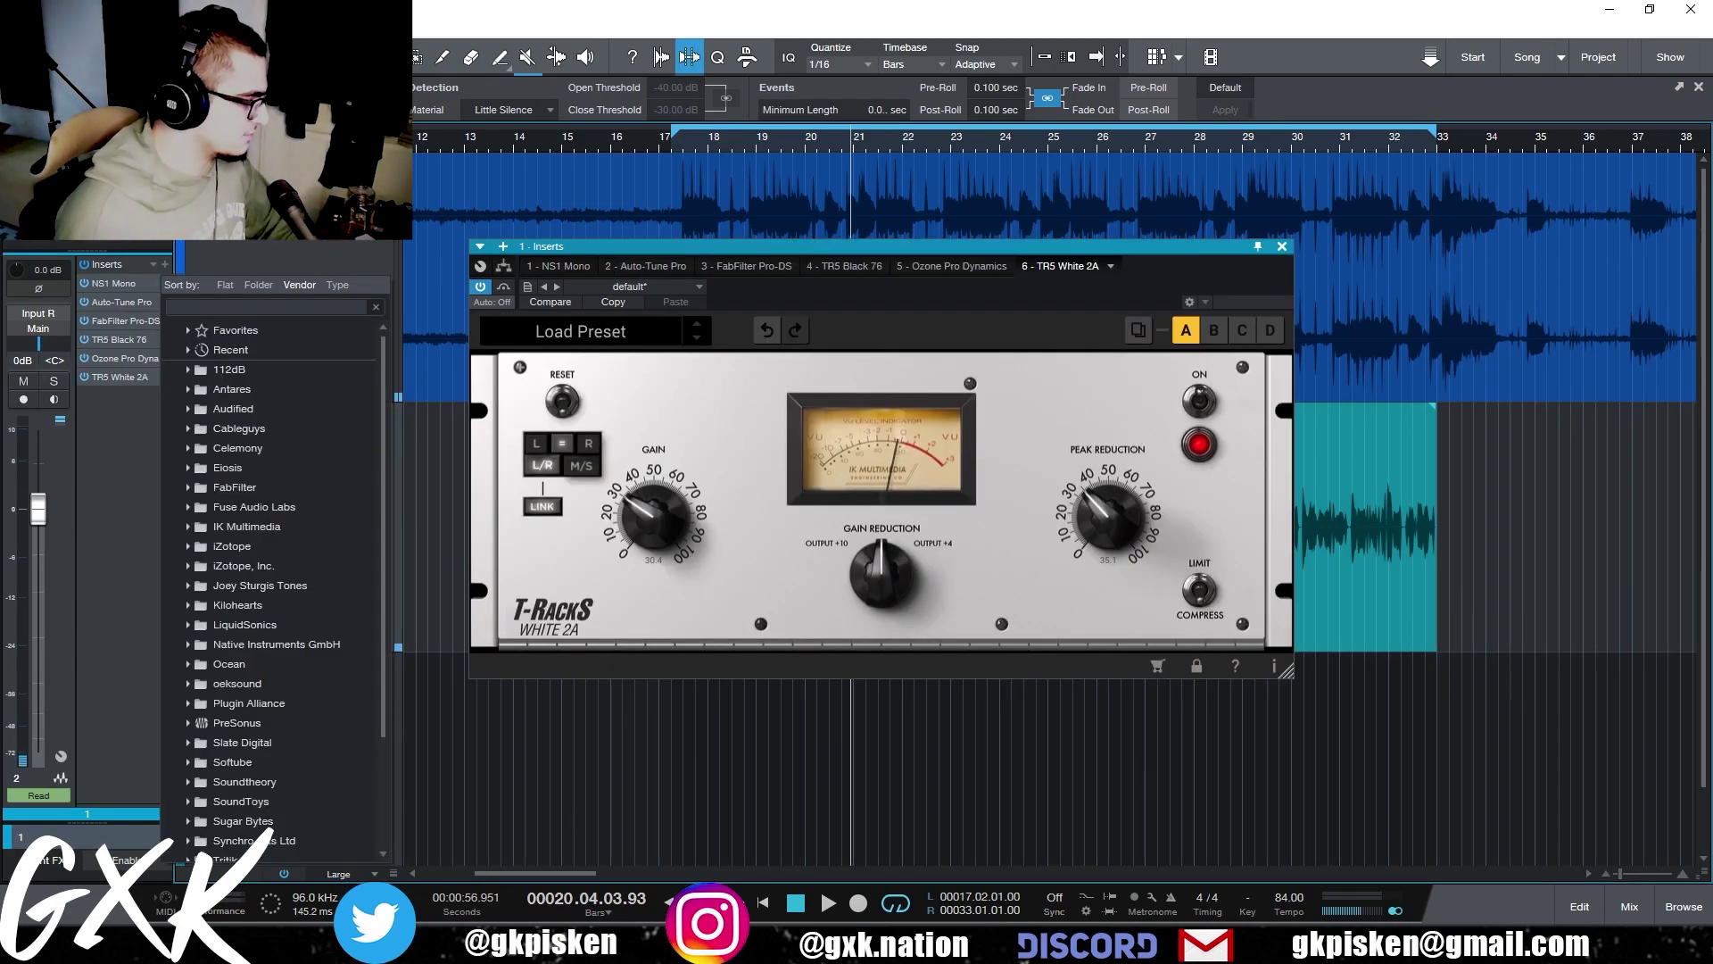
text(80)
double_click(268, 391)
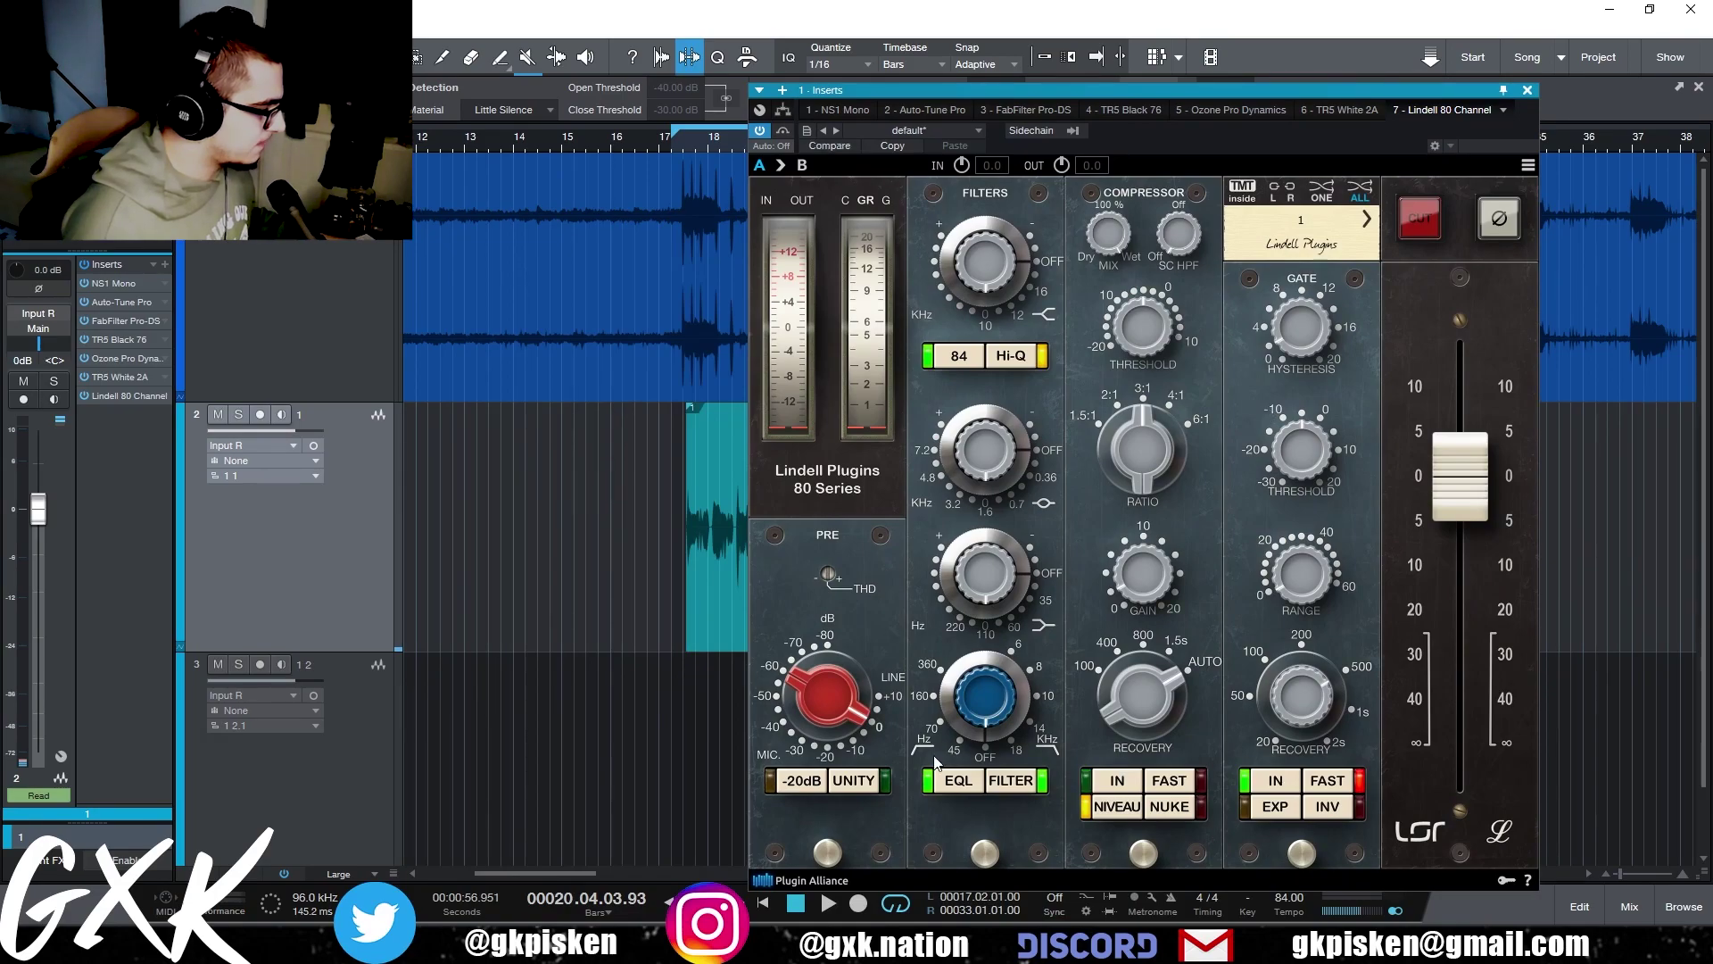
- Adjust the Lindell 80 Channel's EQ while the vocal plays, comparing the sound with its EQ and filters switched off
click(1007, 786)
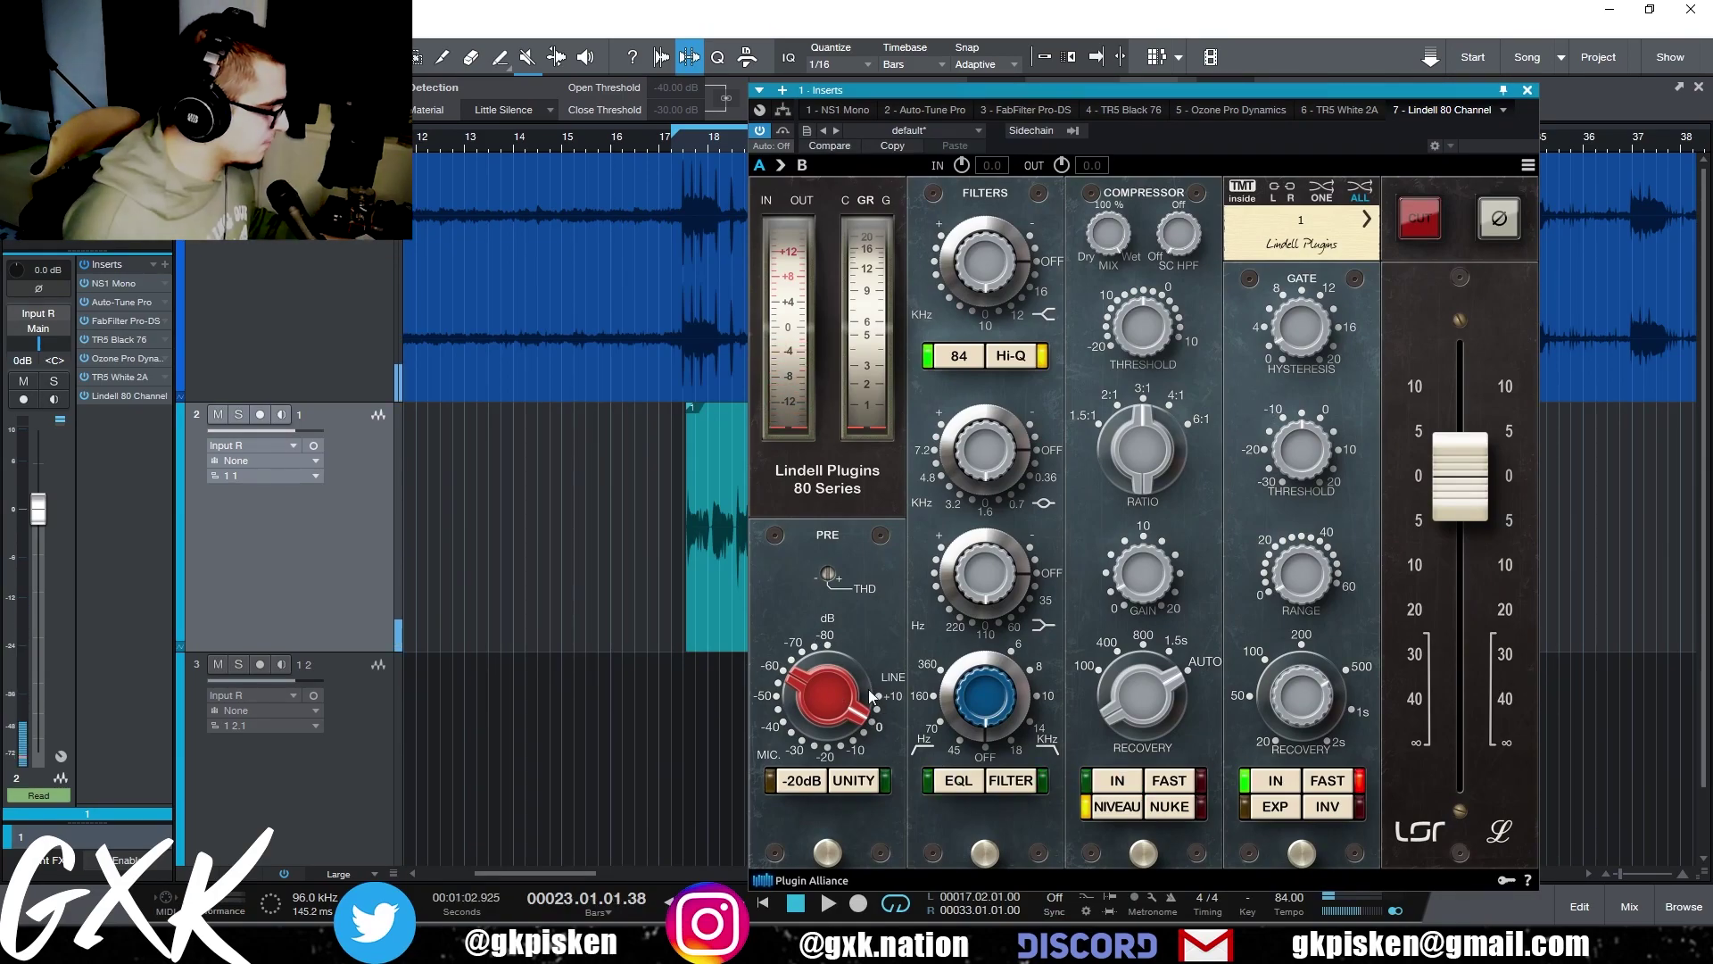
key(space)
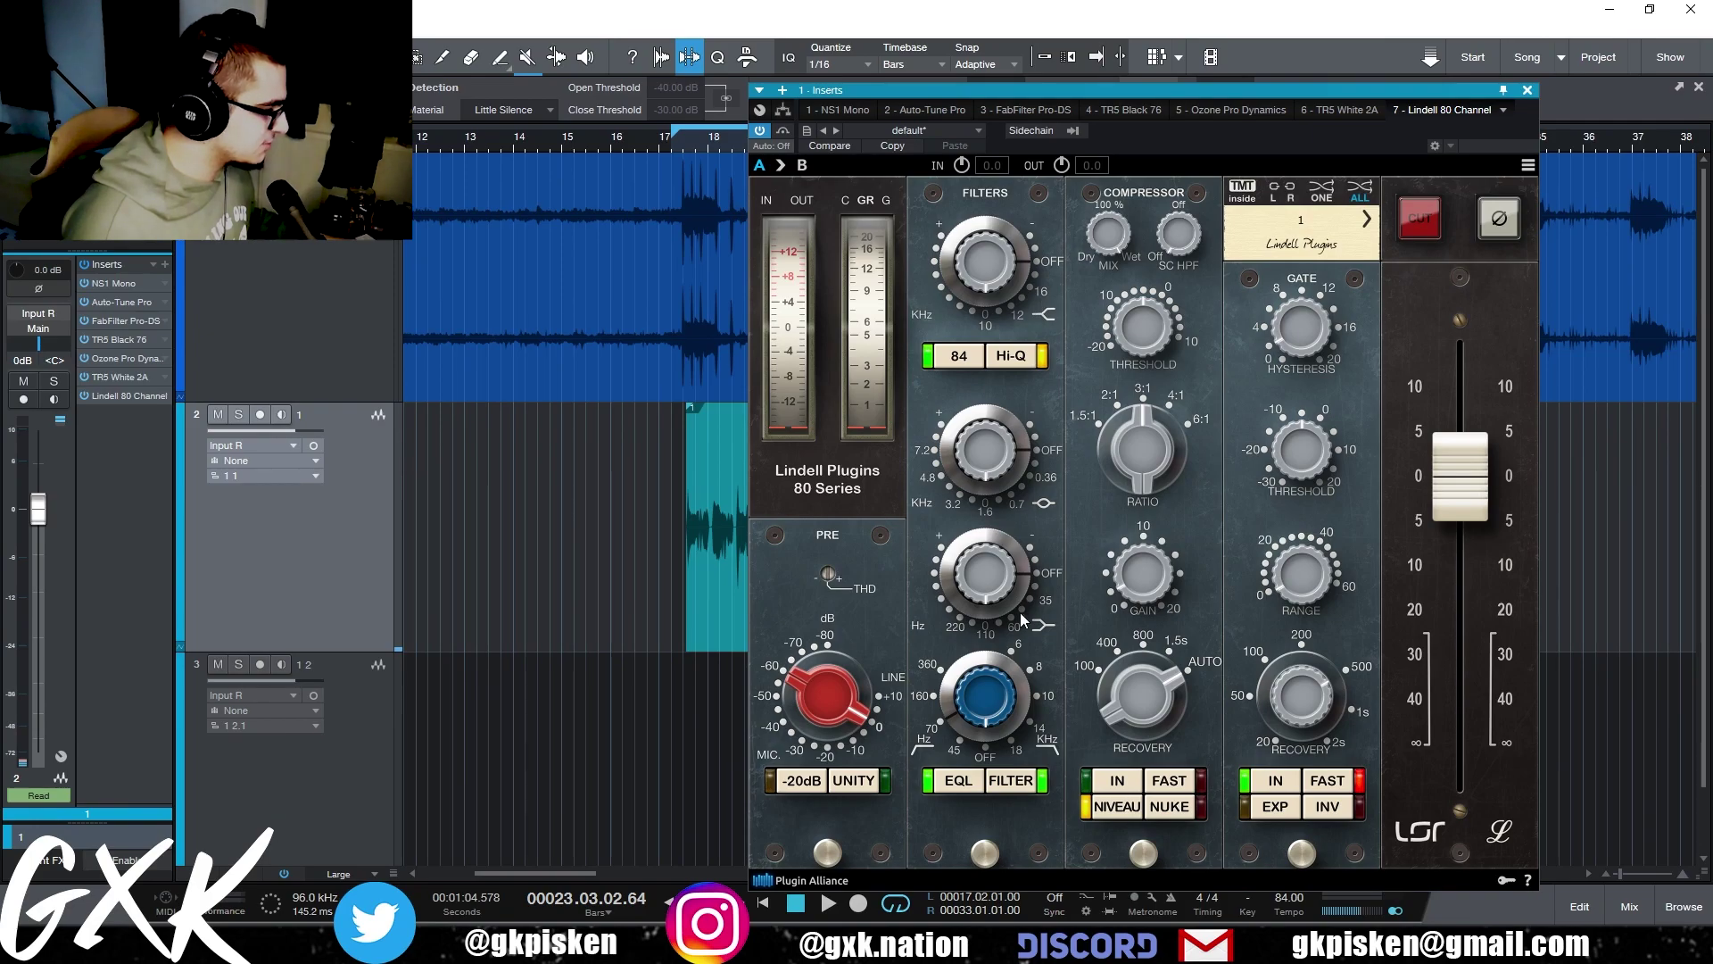
key(space)
mouse_move(989, 205)
drag(989, 205, 1007, 265)
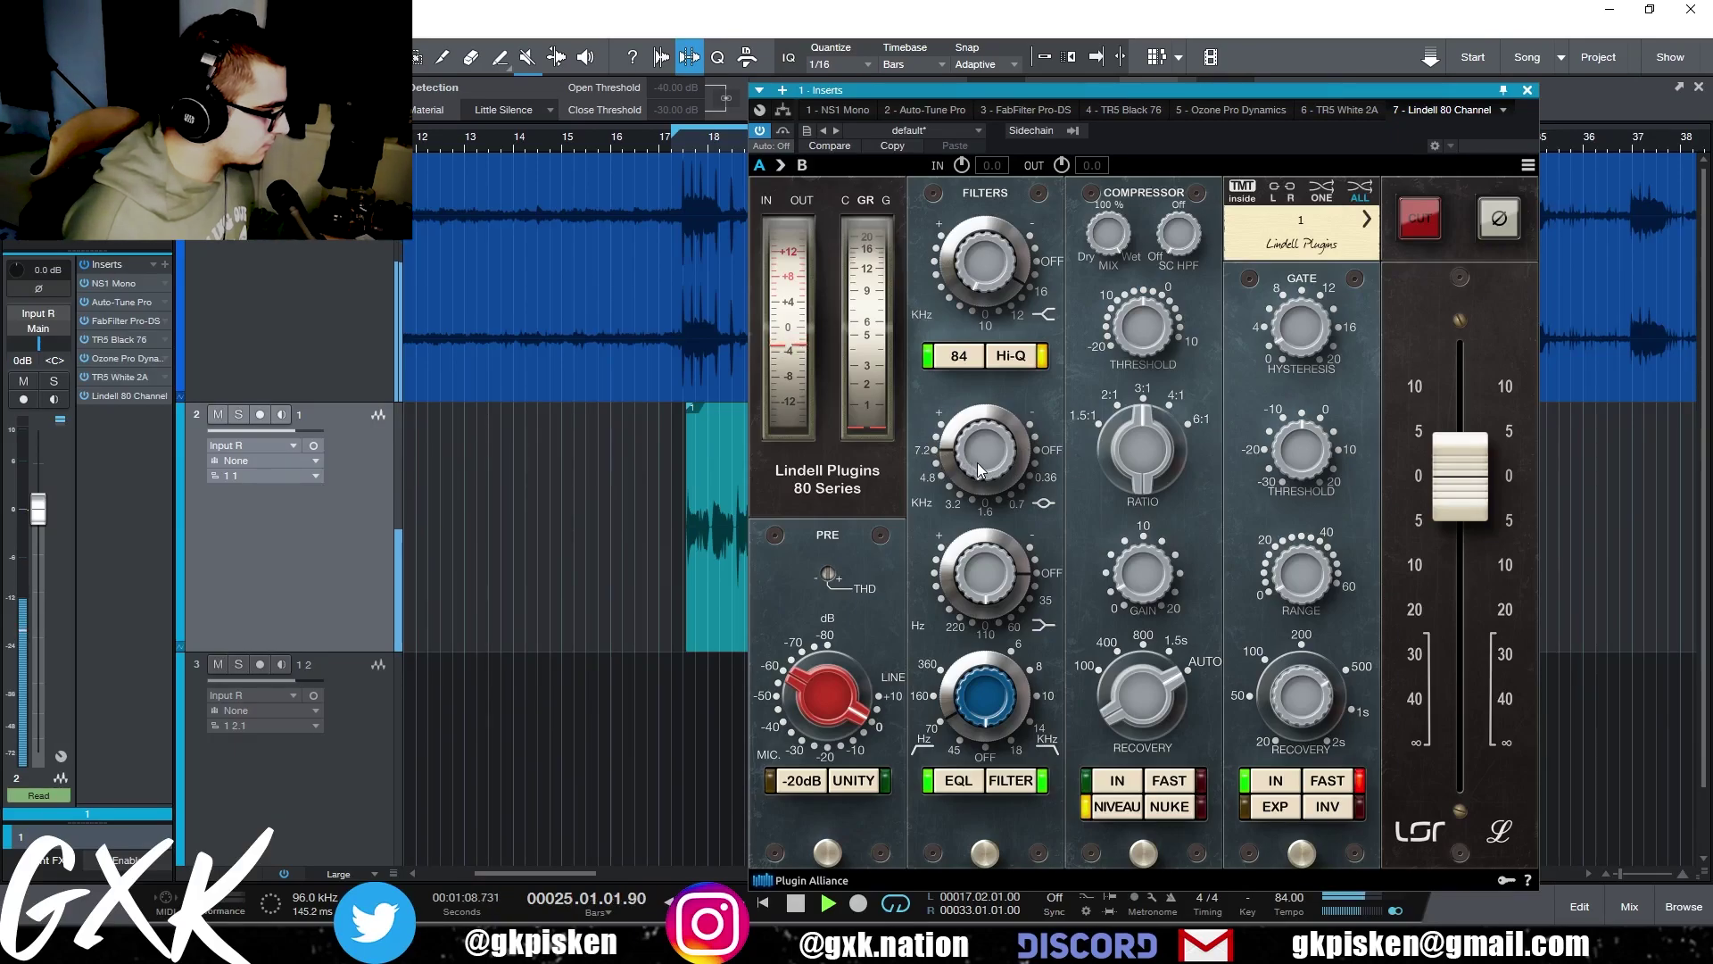
- Set the Lindell compressor's sidechain high-pass filter to 400 Hz, ratio to 2:1 and recovery to 100 ms
key(space)
drag(1182, 234, 1251, 34)
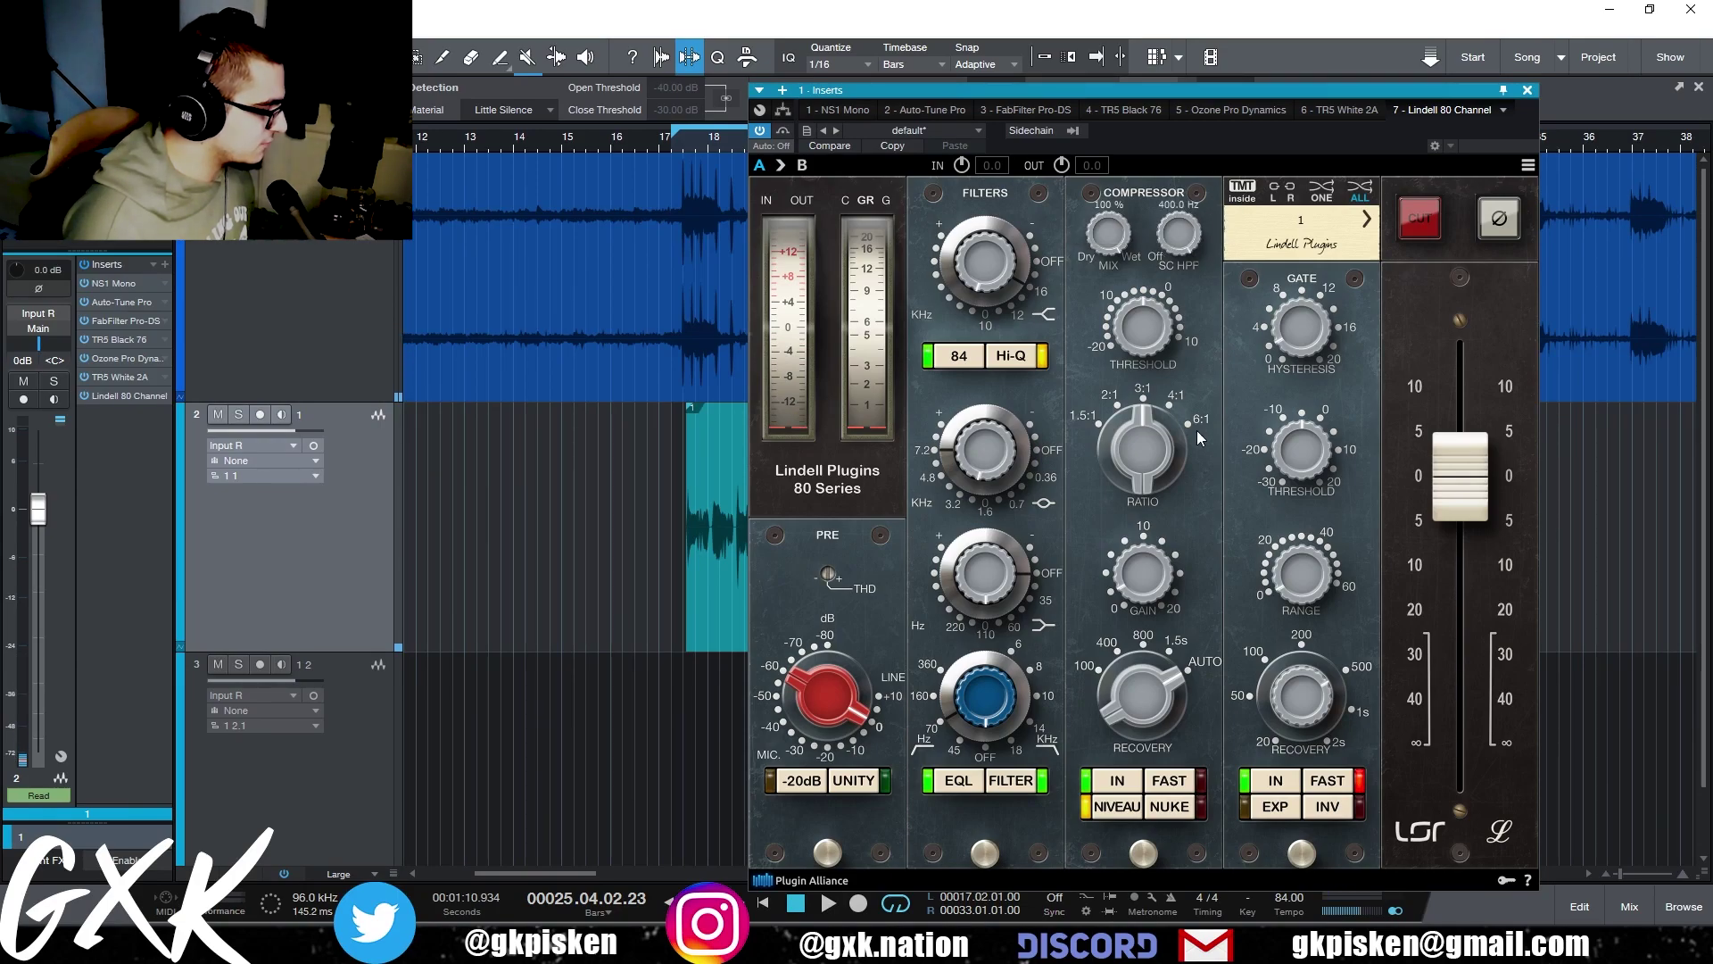
drag(1137, 451, 1131, 470)
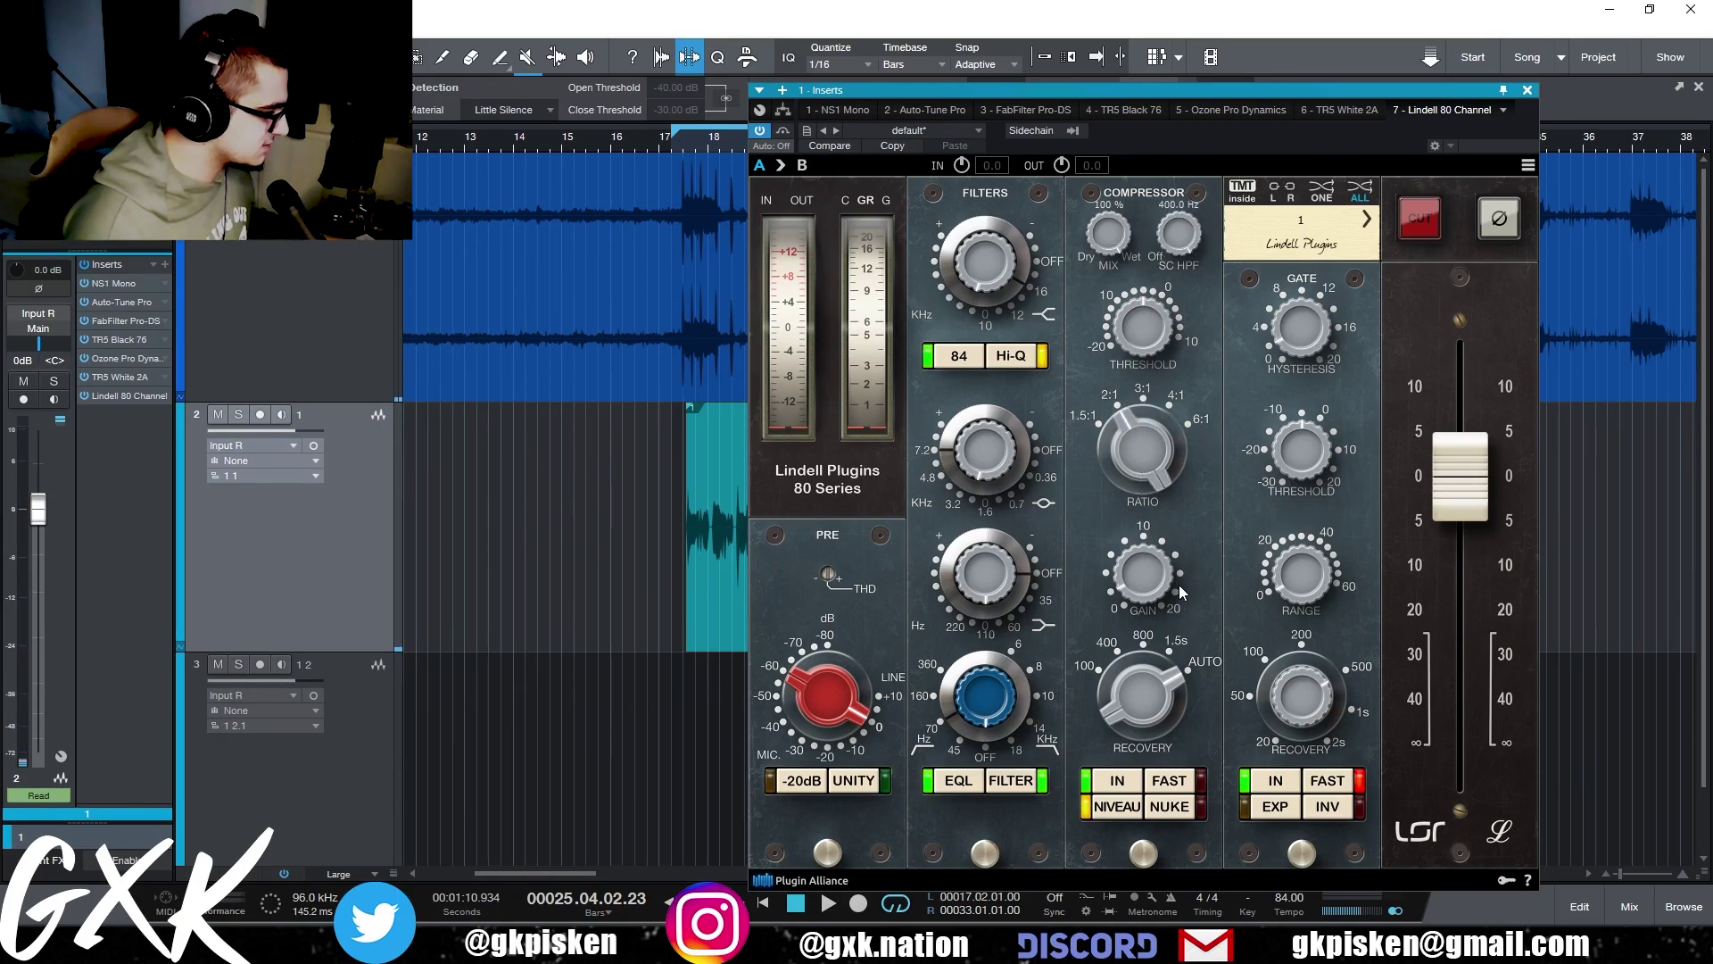
key(space)
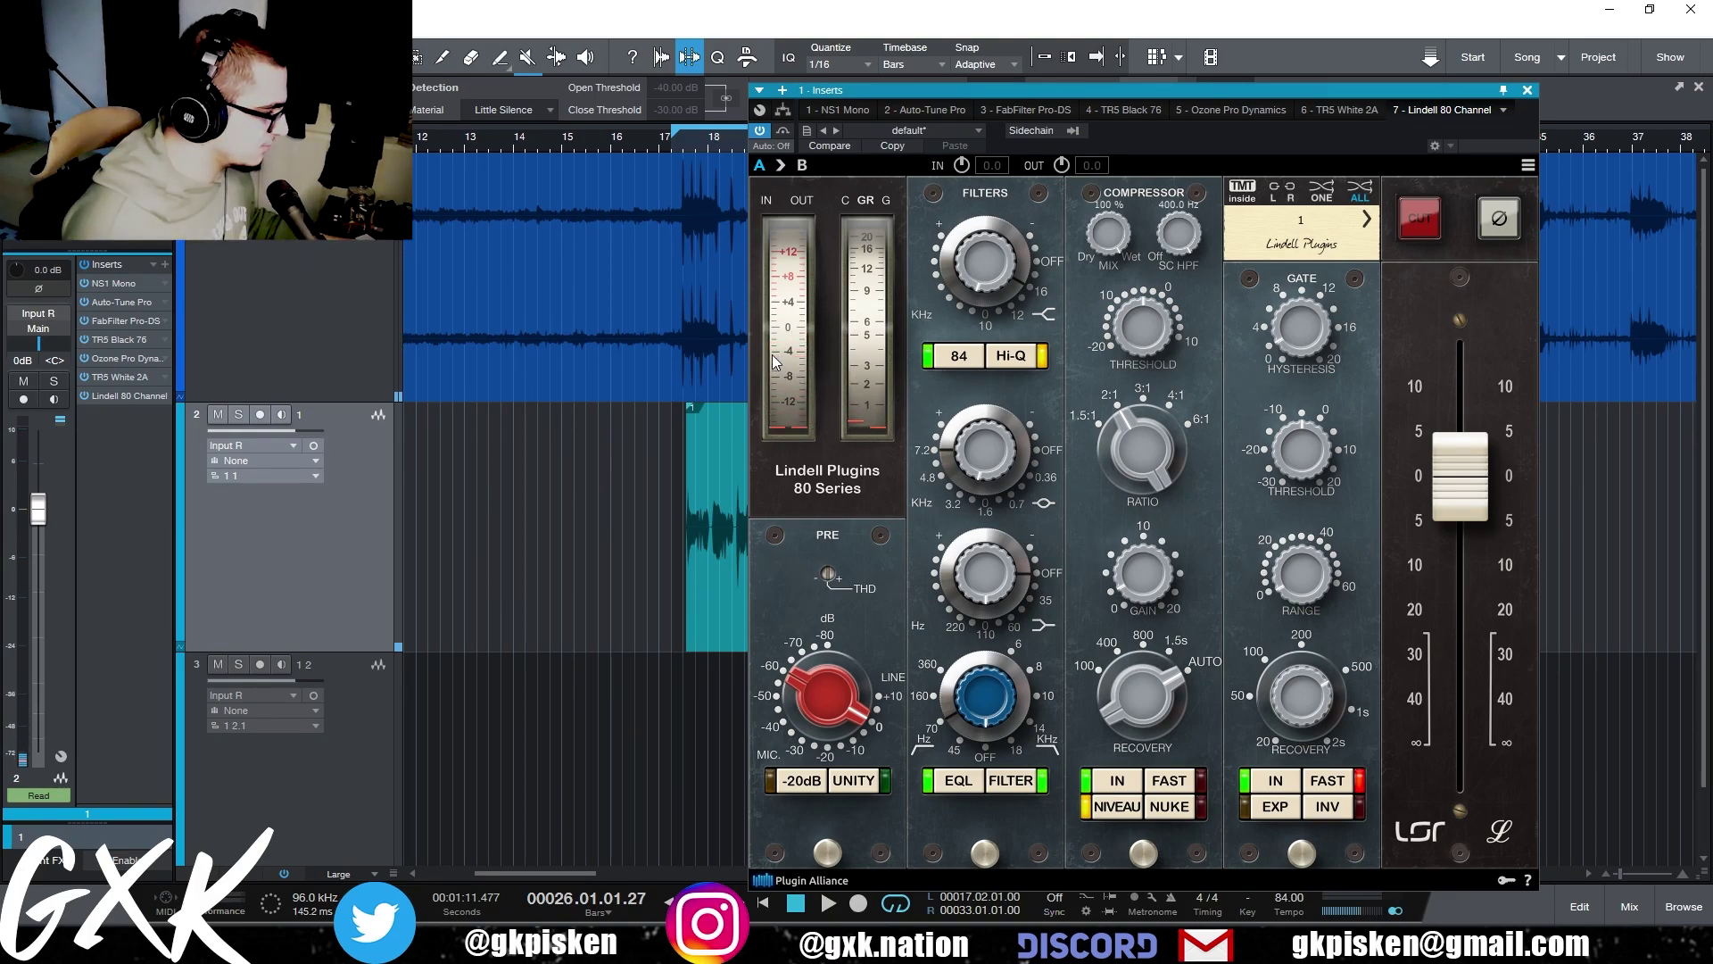
key(space)
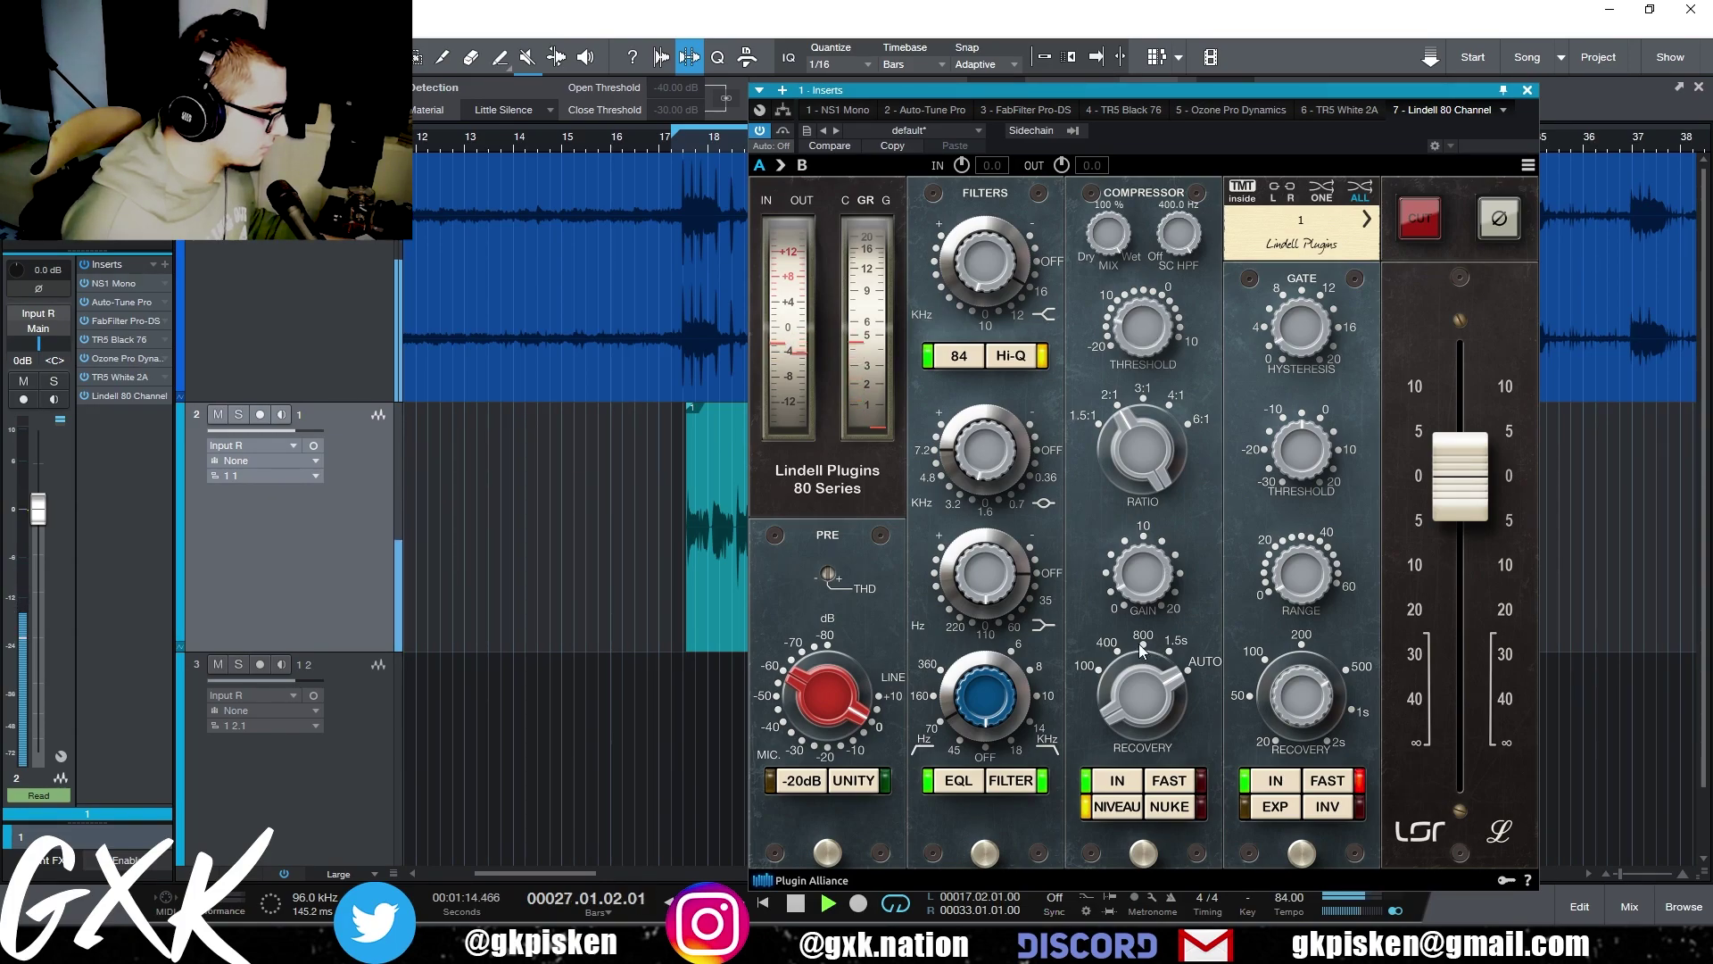
drag(1142, 650, 1150, 711)
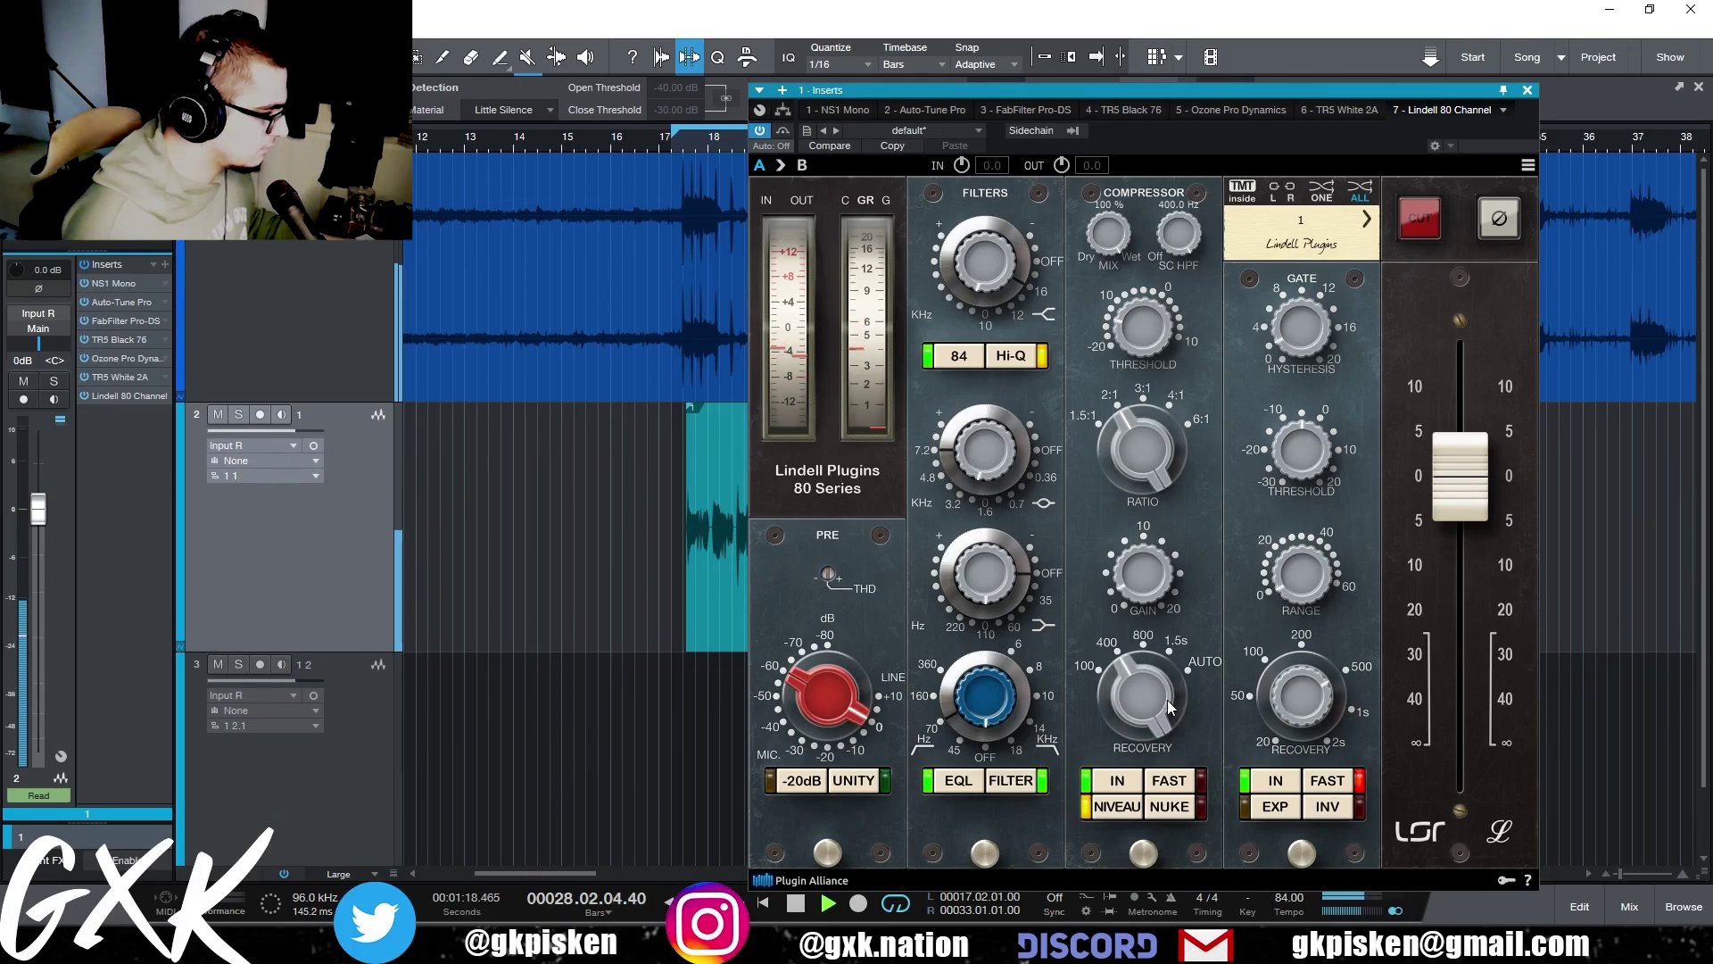
drag(1167, 700, 1153, 709)
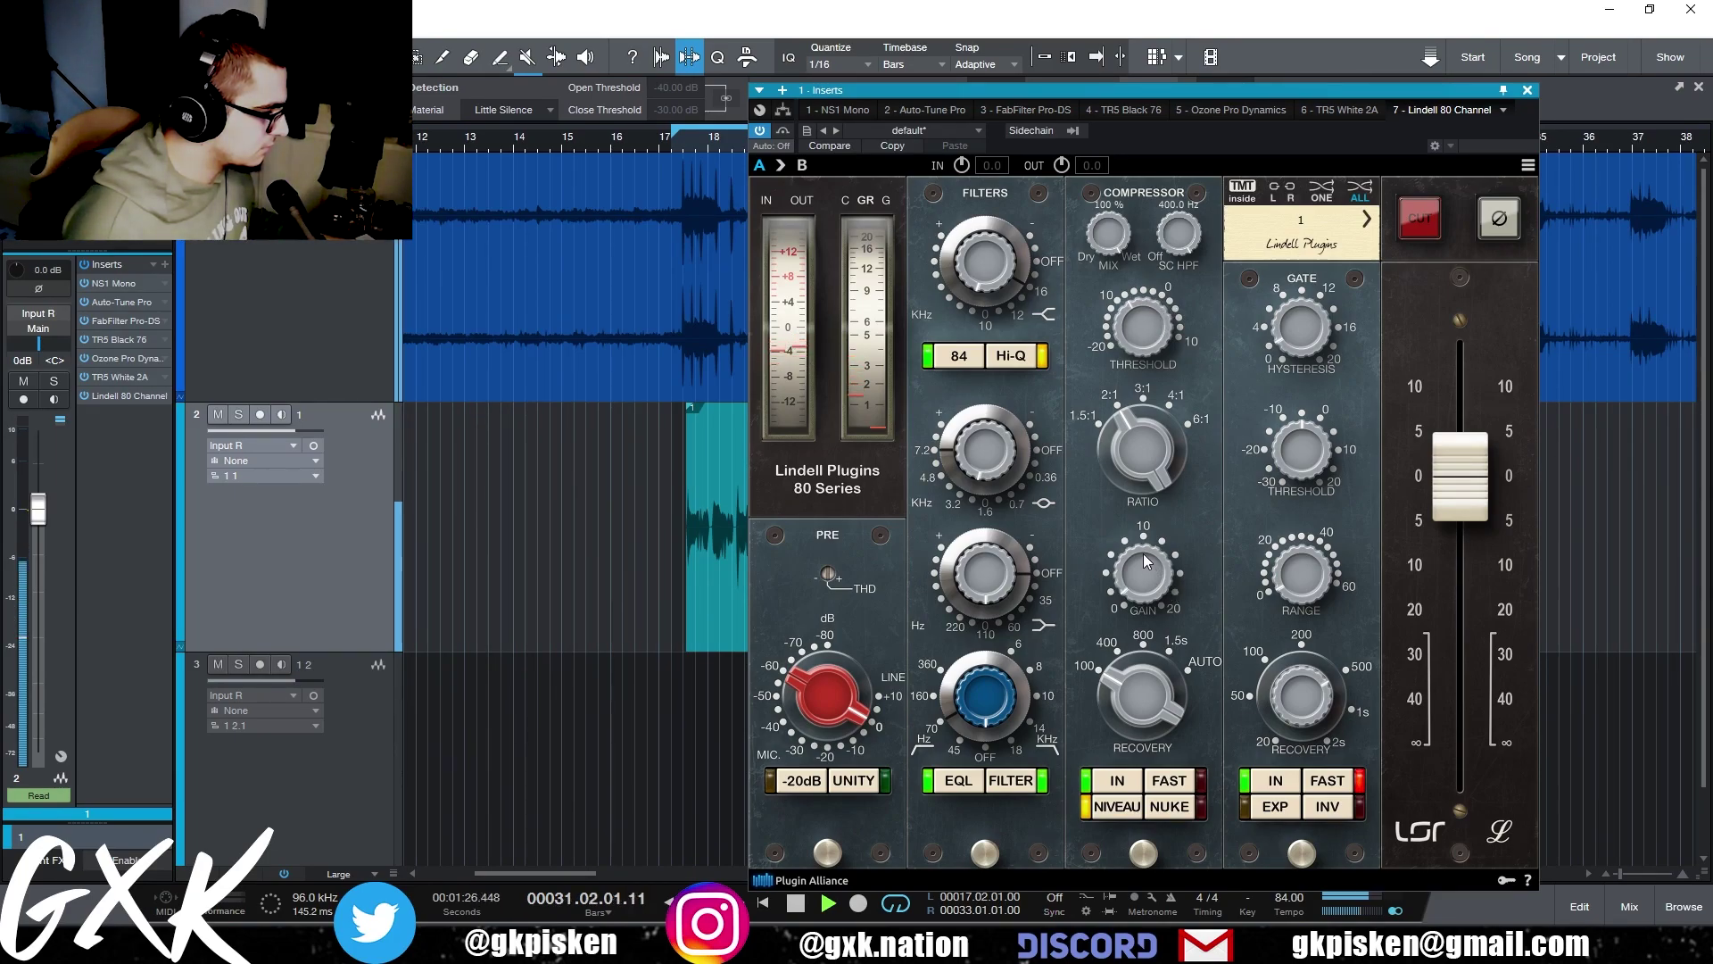
- Compare the vocal with the Lindell 80 Channel bypassed
click(783, 134)
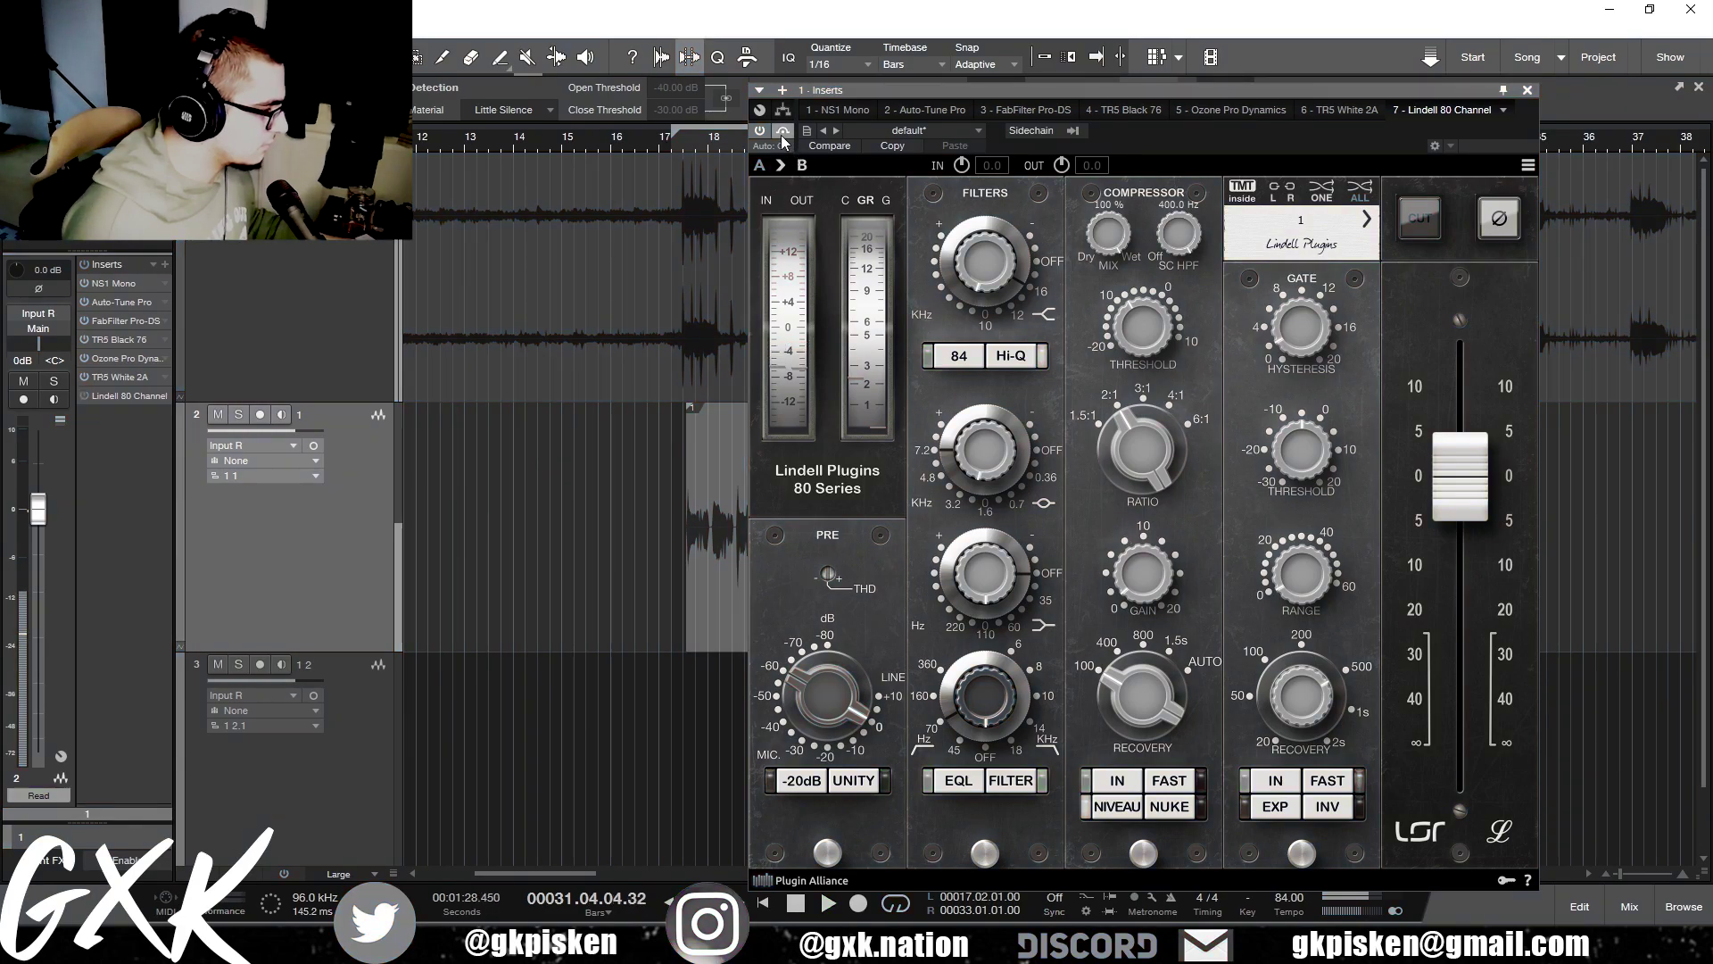
click(783, 134)
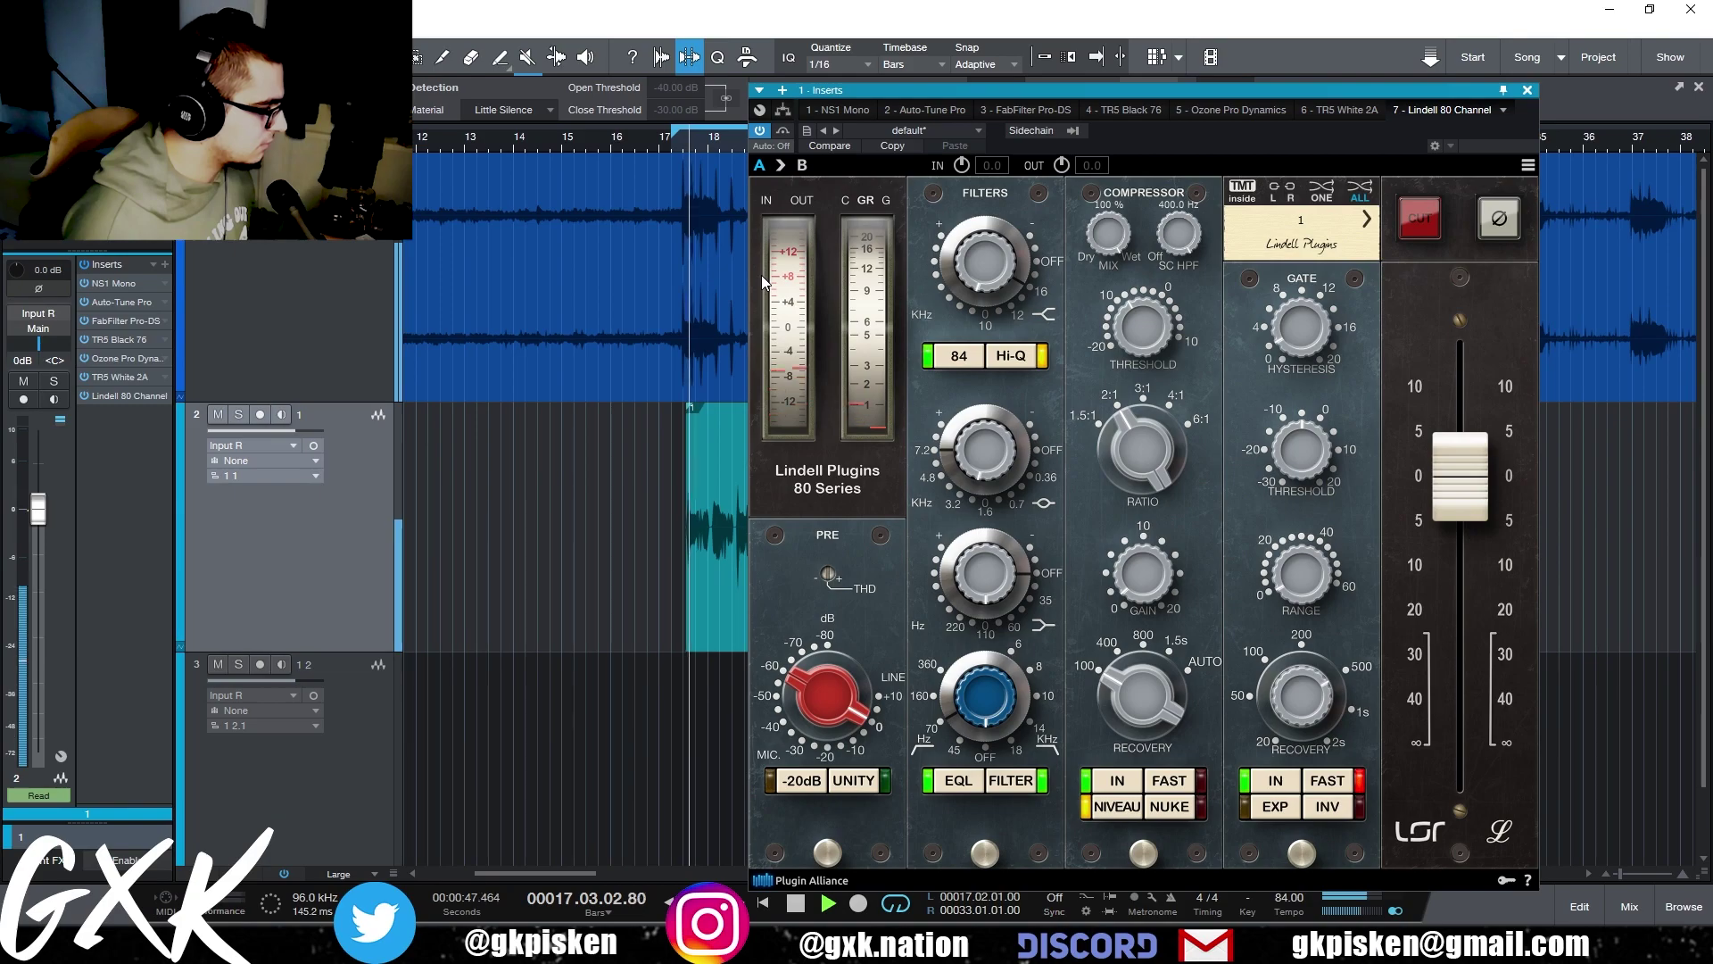
key(space)
- Insert the Fresh Air plug-in on the vocal track
click(378, 711)
click(359, 569)
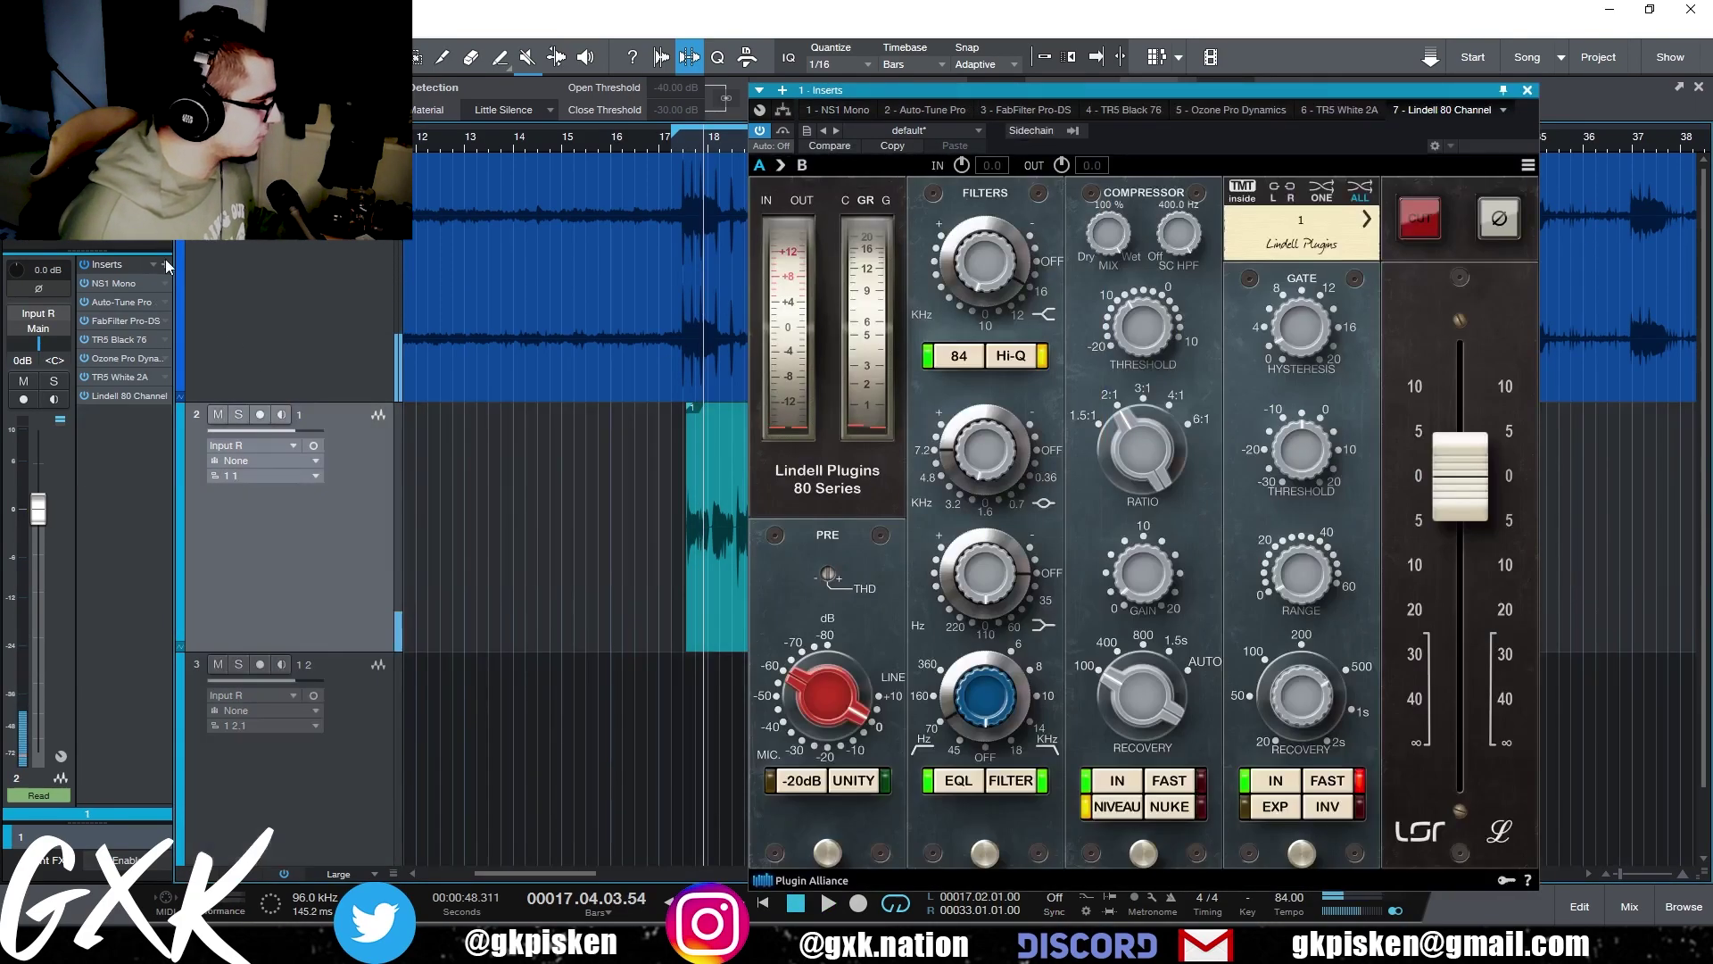
click(165, 264)
text(fres)
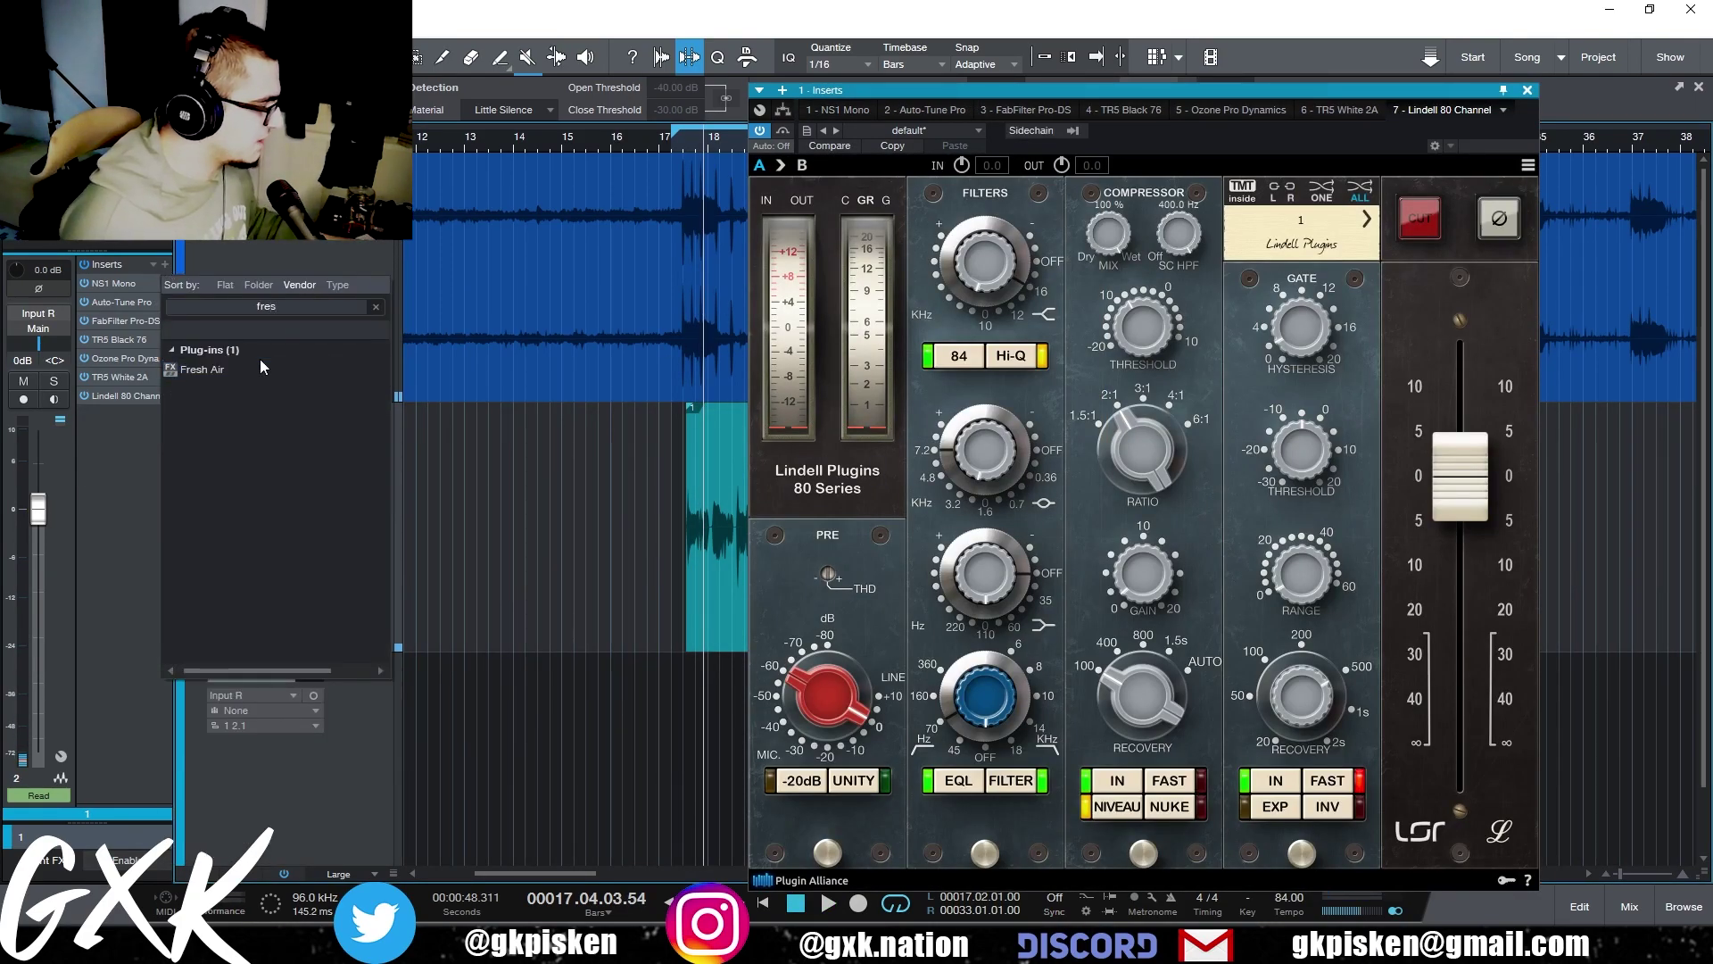
key(Escape)
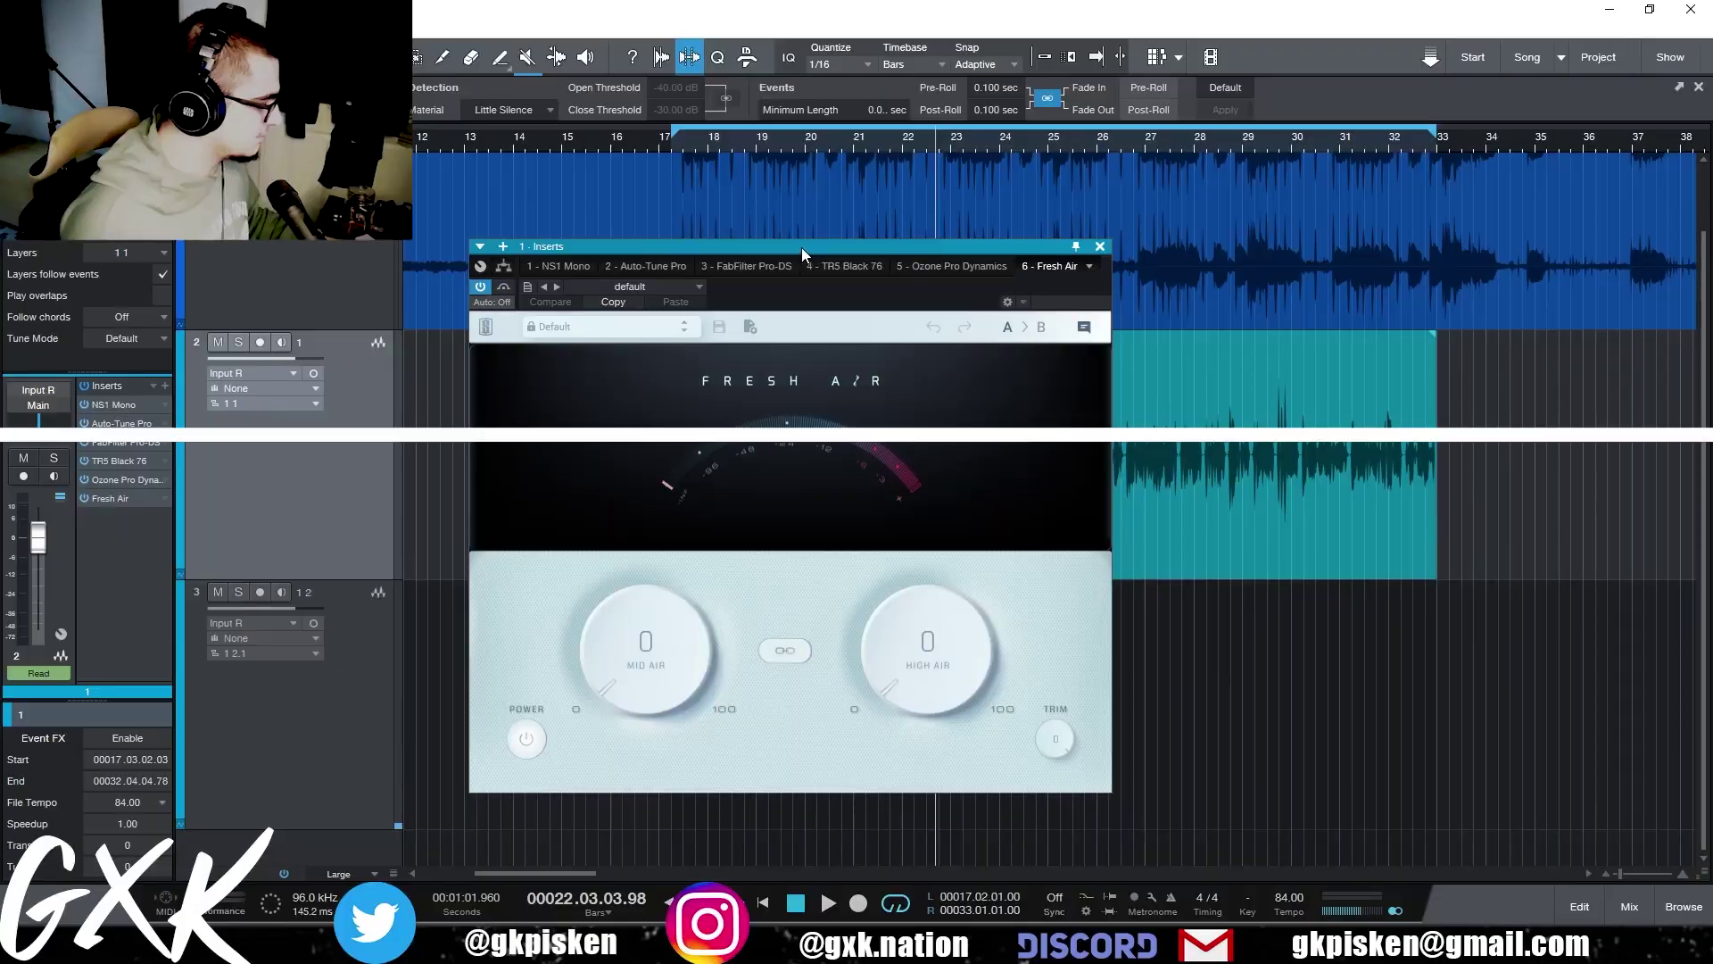
click(503, 943)
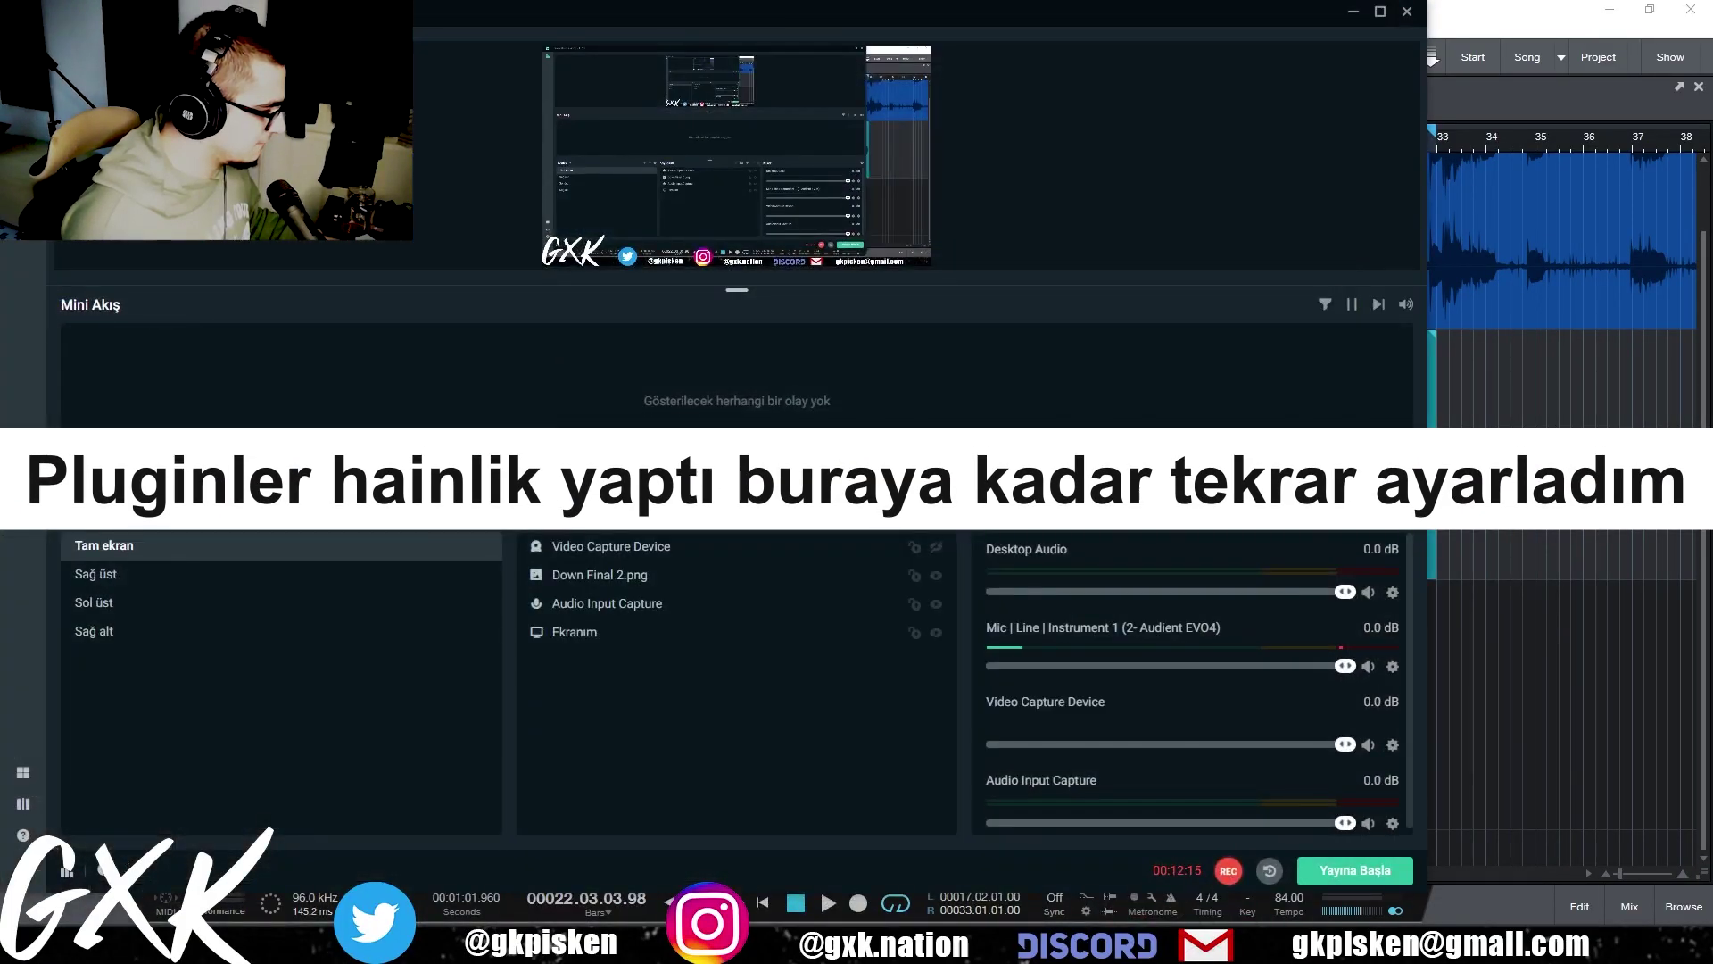
click(503, 943)
- Set Fresh Air's Mid Air to 23 and High Air to 14 while the vocal plays
drag(838, 253, 1161, 213)
key(space)
scroll(665, 623, up, 1)
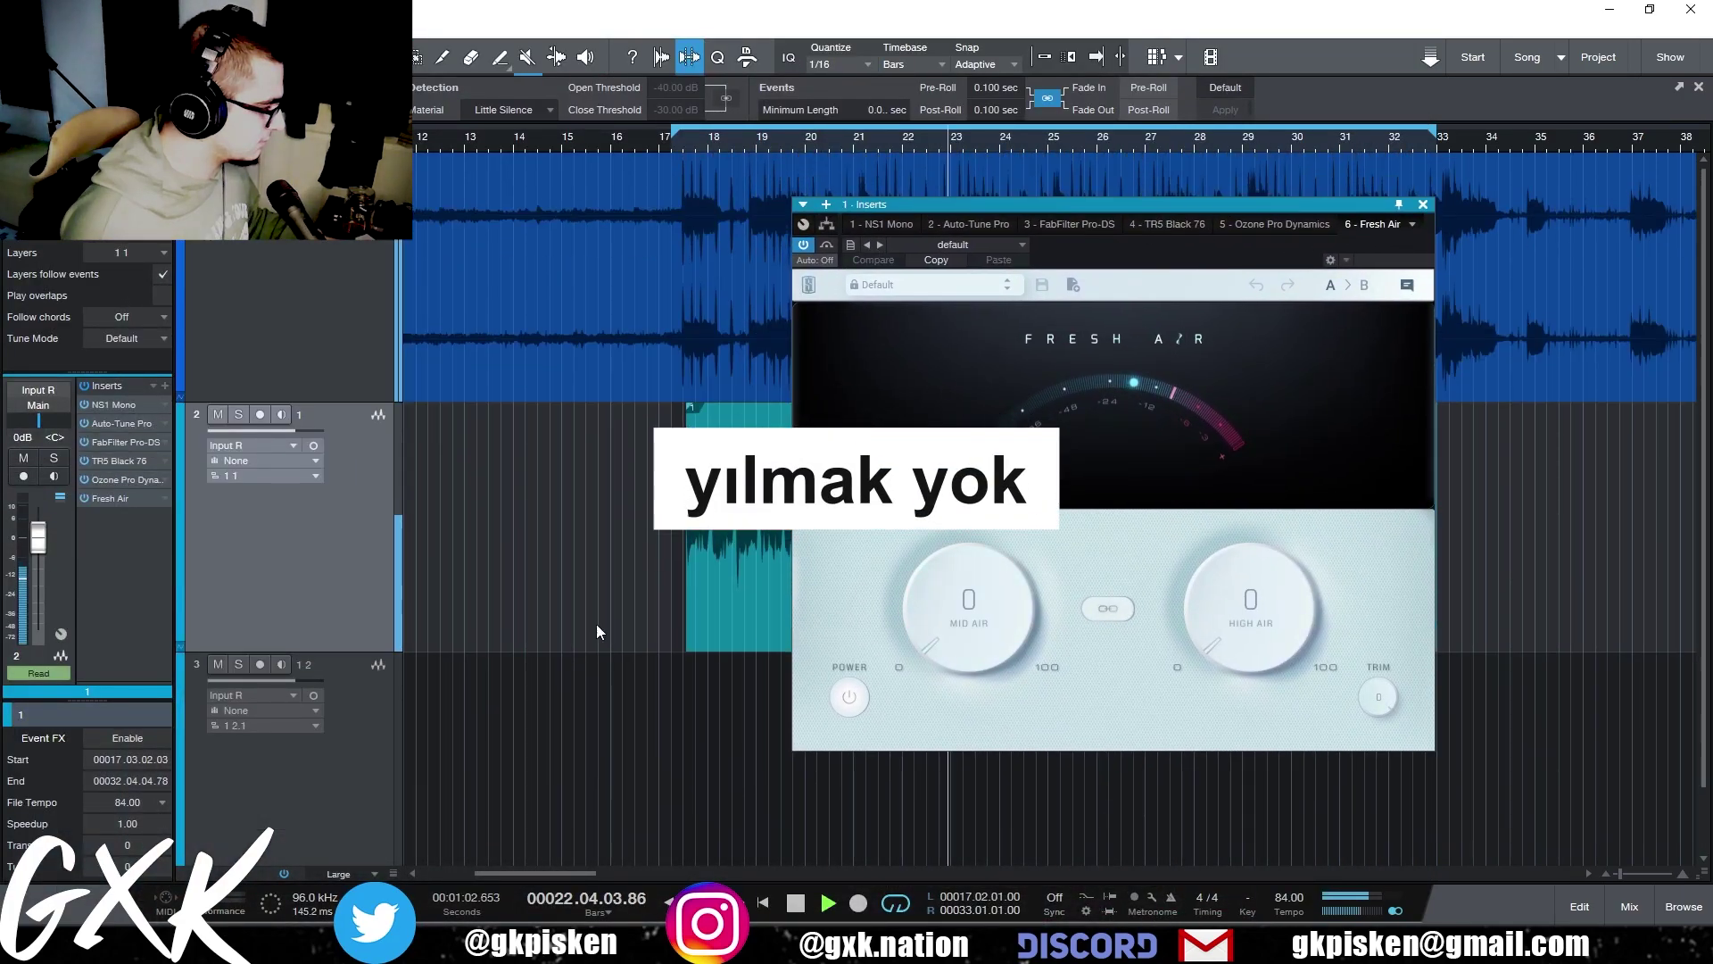
drag(961, 625, 992, 448)
key(space)
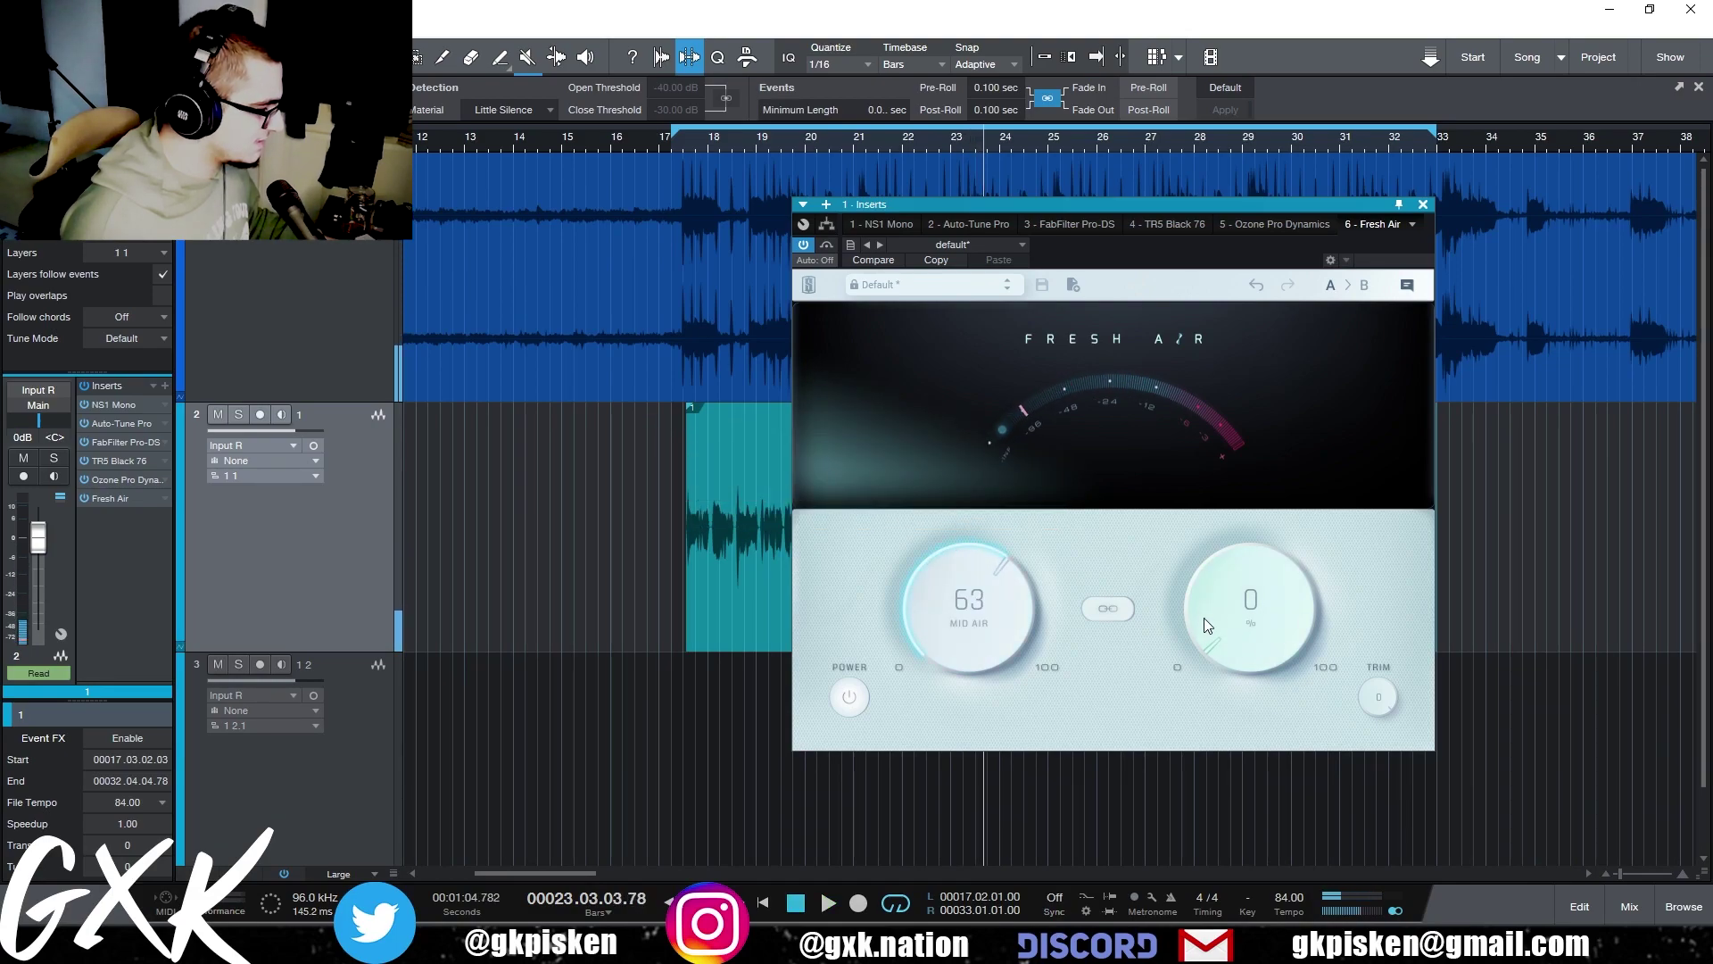
drag(1015, 580, 992, 602)
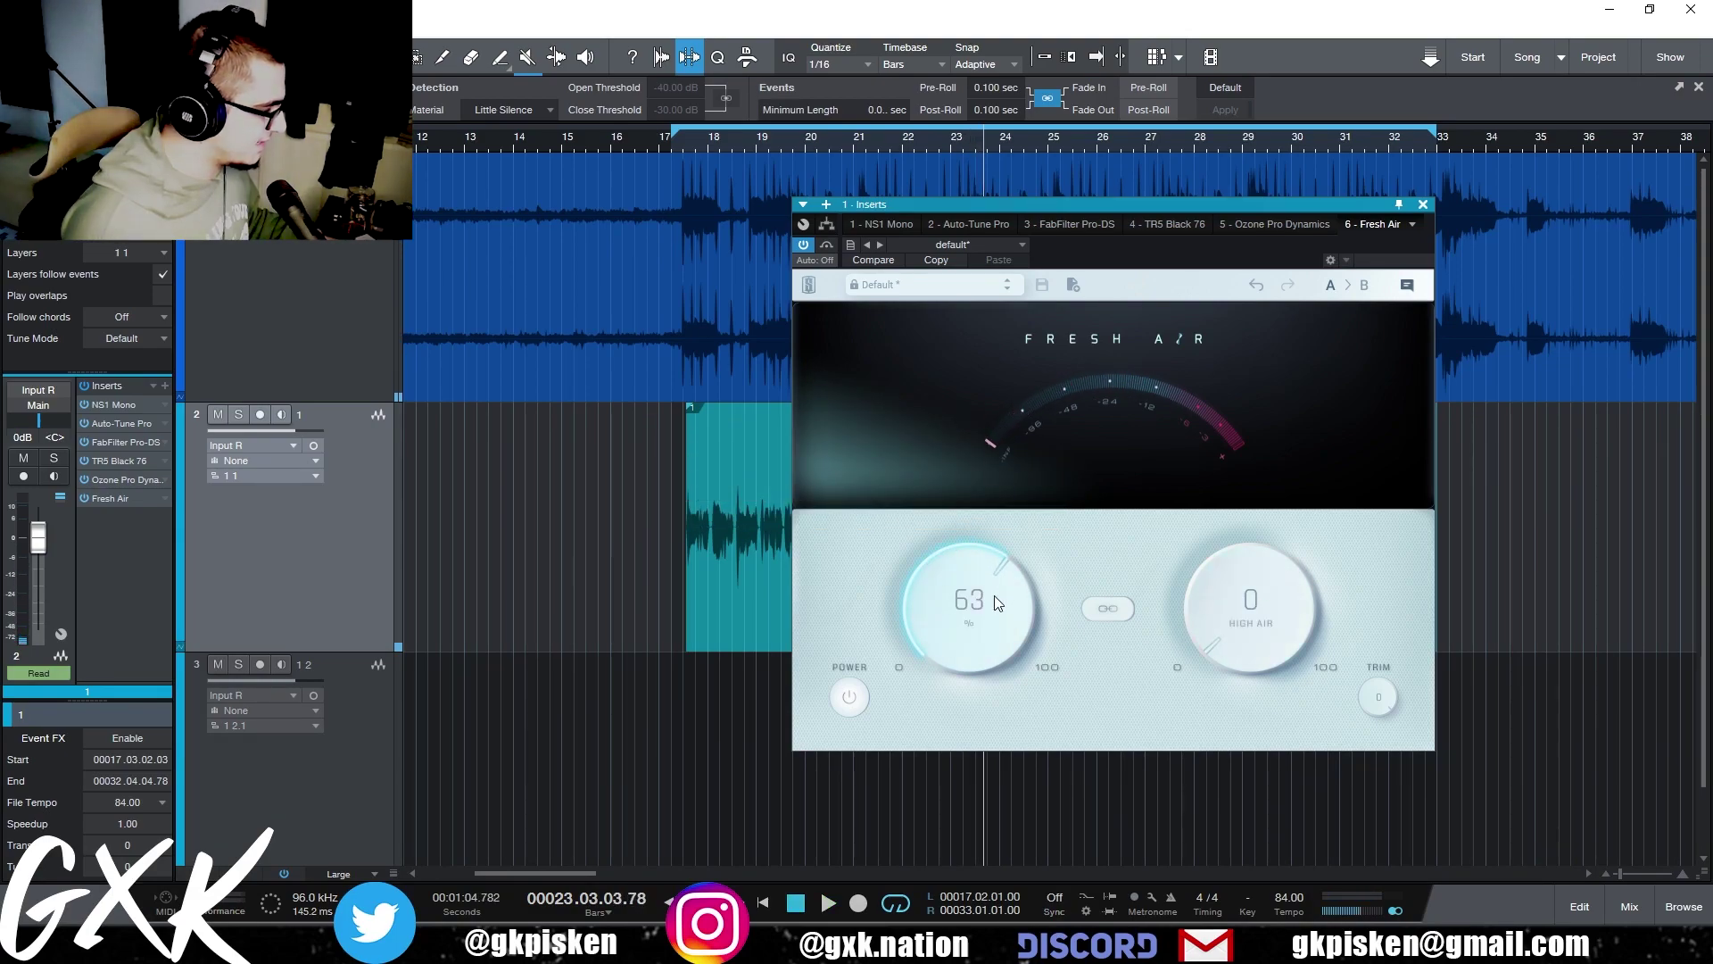
key(space)
drag(1014, 513, 961, 719)
drag(1242, 625, 1224, 583)
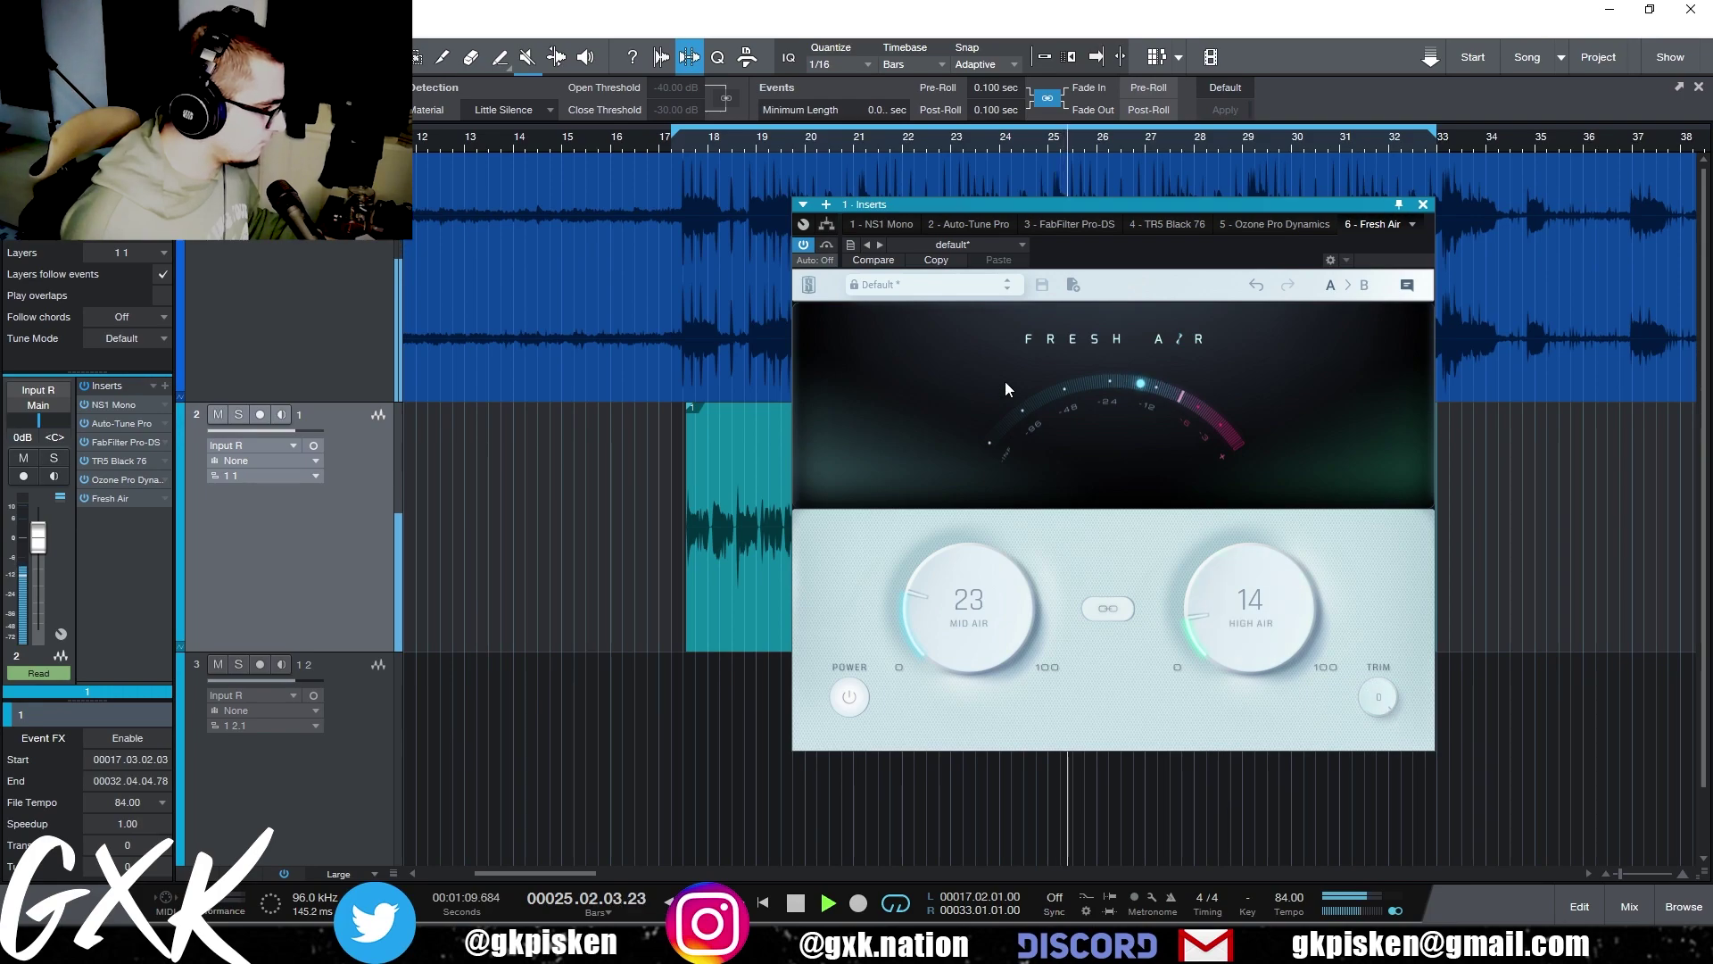
- Compare the vocal with Fresh Air bypassed and lower its output trim to -1
click(826, 246)
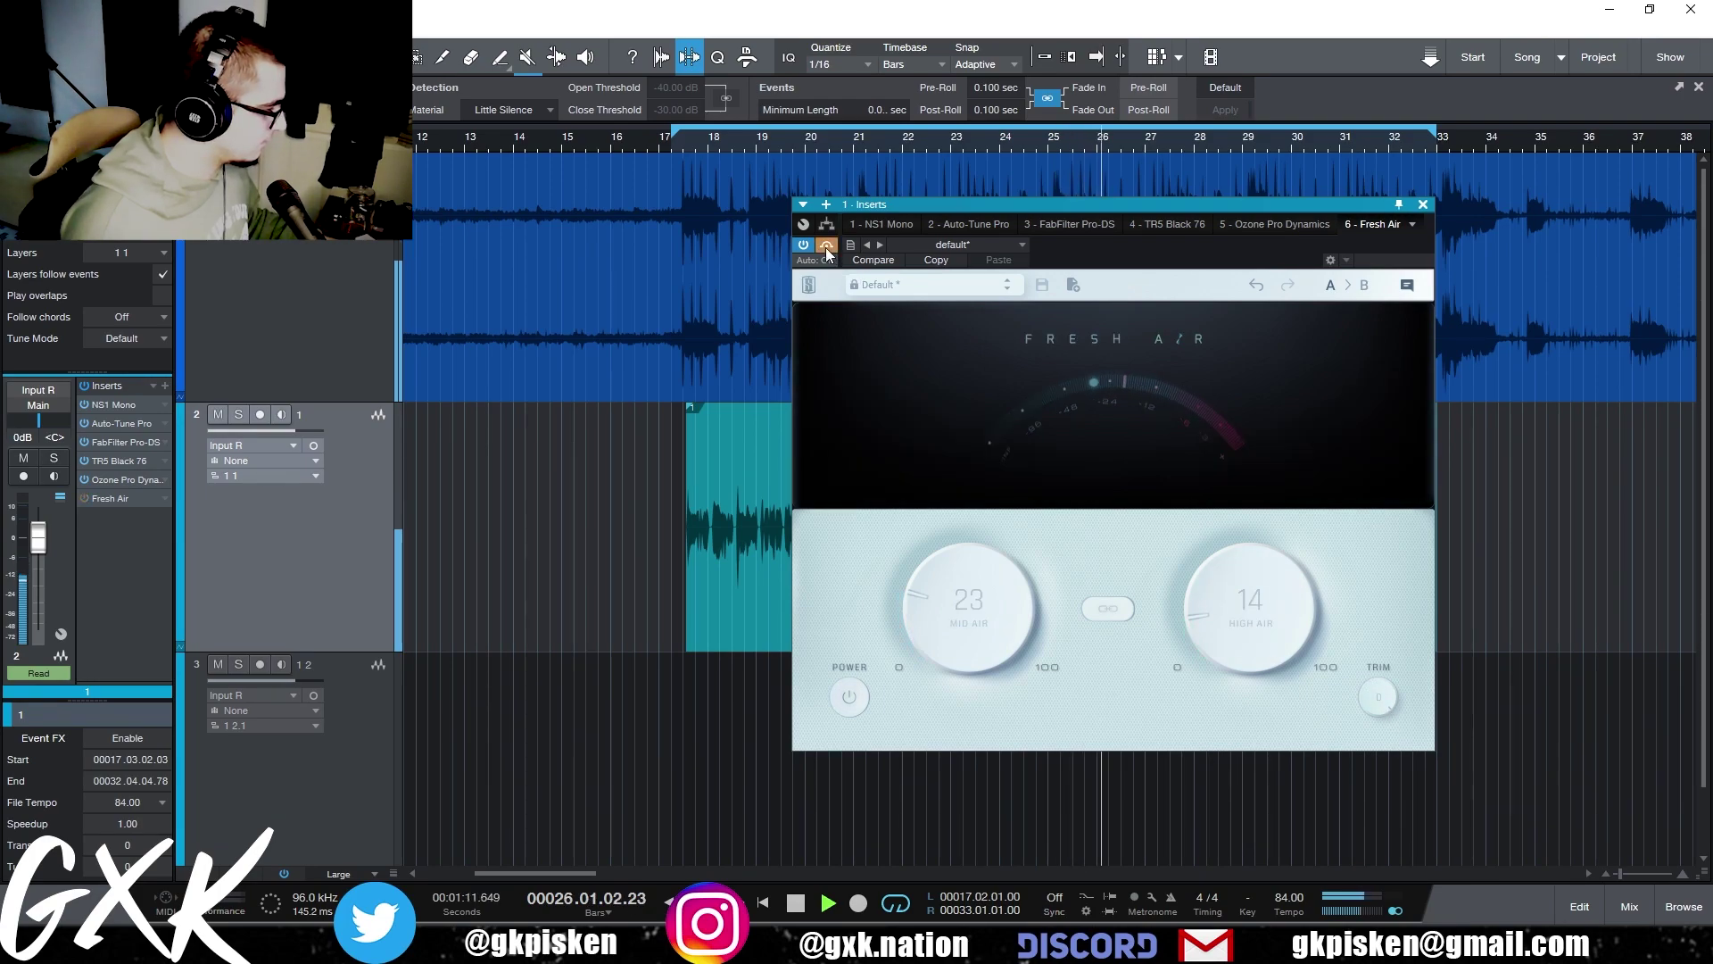
click(826, 248)
drag(1372, 701, 1372, 705)
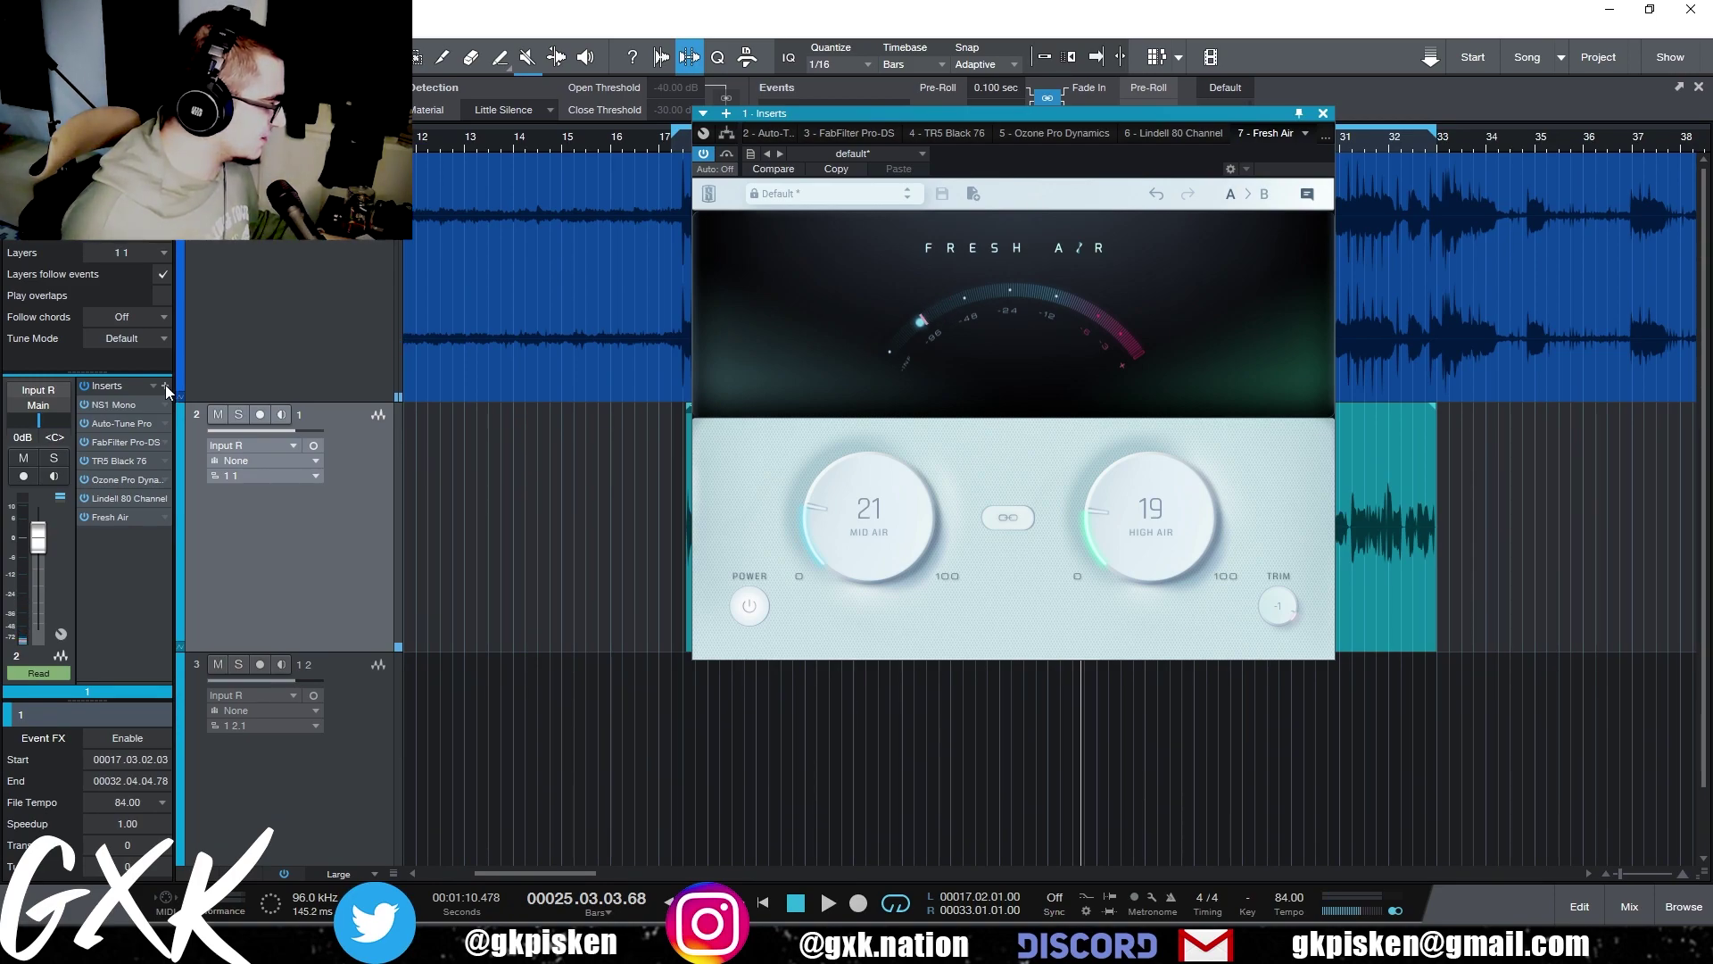
- Insert a second FabFilter Pro-DS after Fresh Air, with a 5.919 to 16.17 kHz range and a threshold of -25.19 dB
click(165, 385)
text(ds)
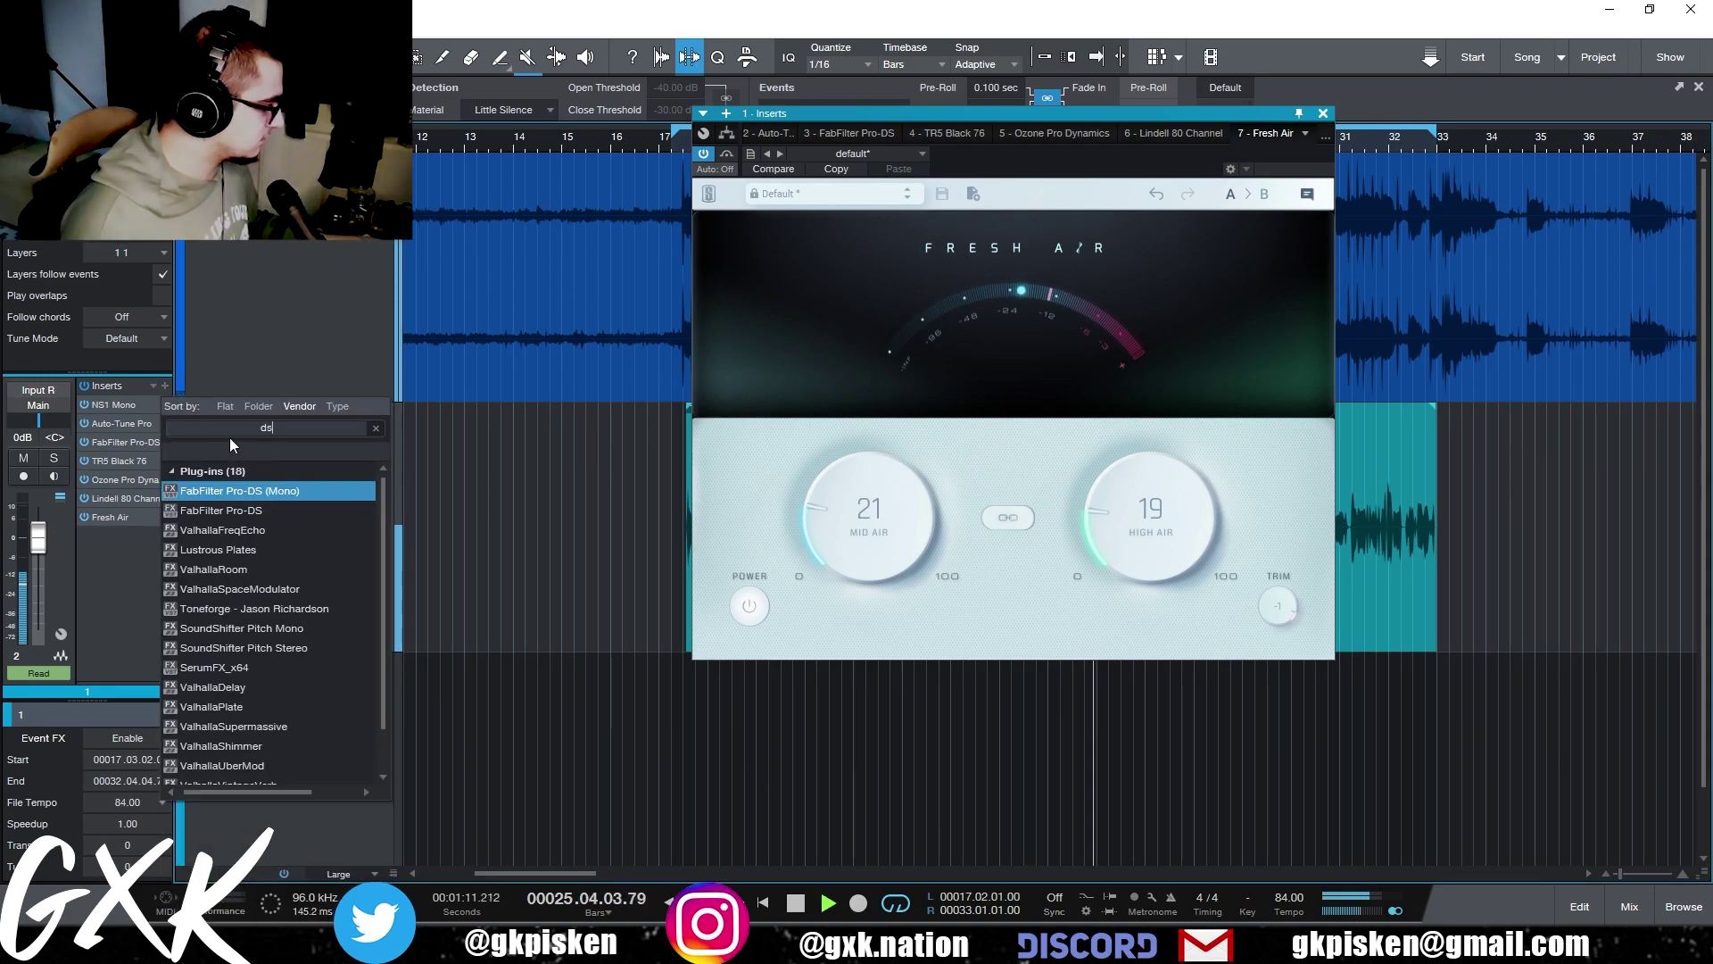
click(254, 510)
drag(838, 490, 892, 489)
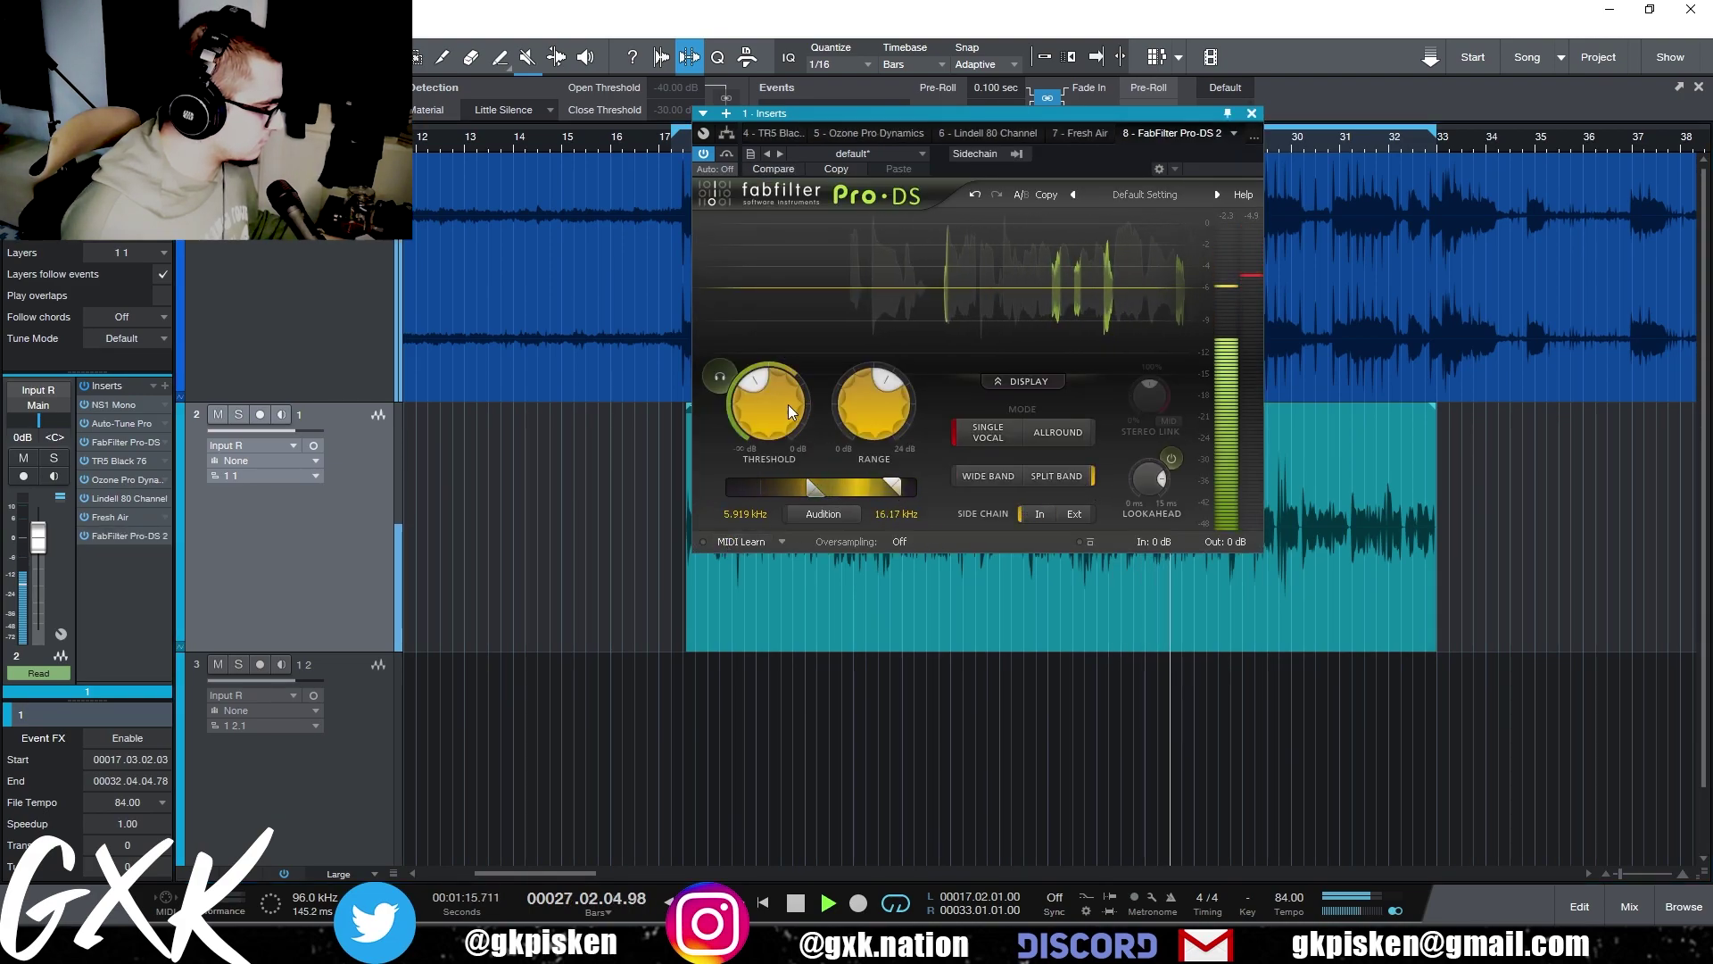
scroll(772, 399, up, 4)
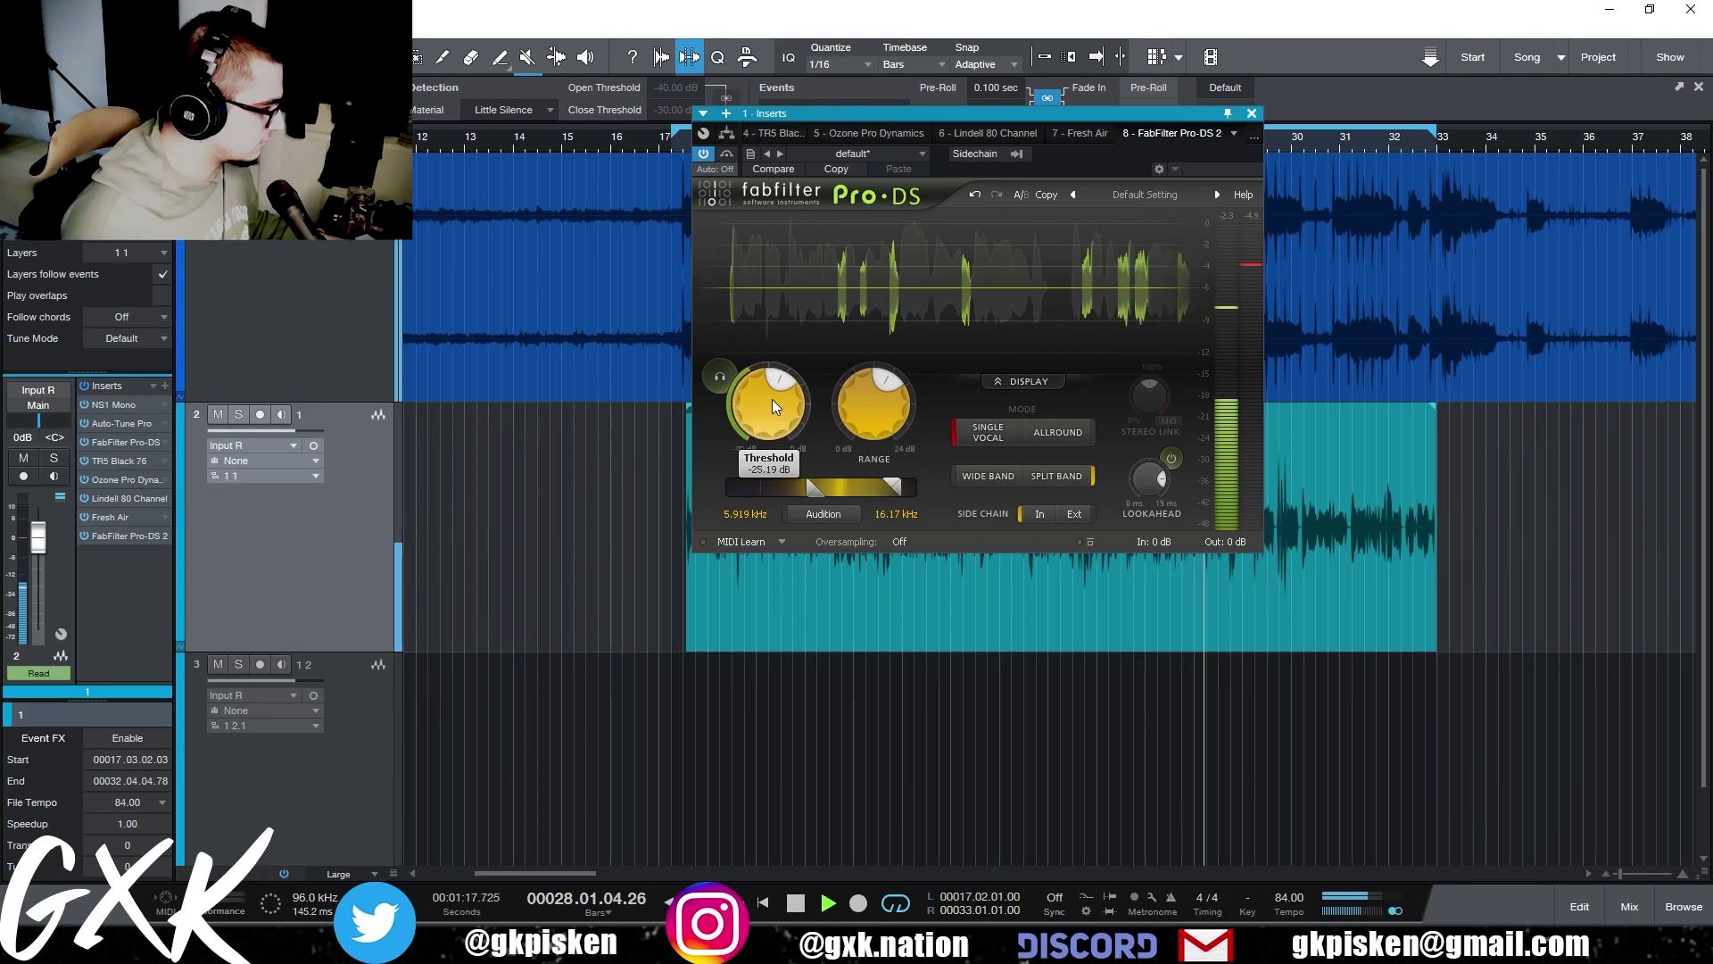
- Insert the Gullfoss plug-in after the second Pro-DS on the vocal track
click(356, 698)
click(283, 526)
click(165, 386)
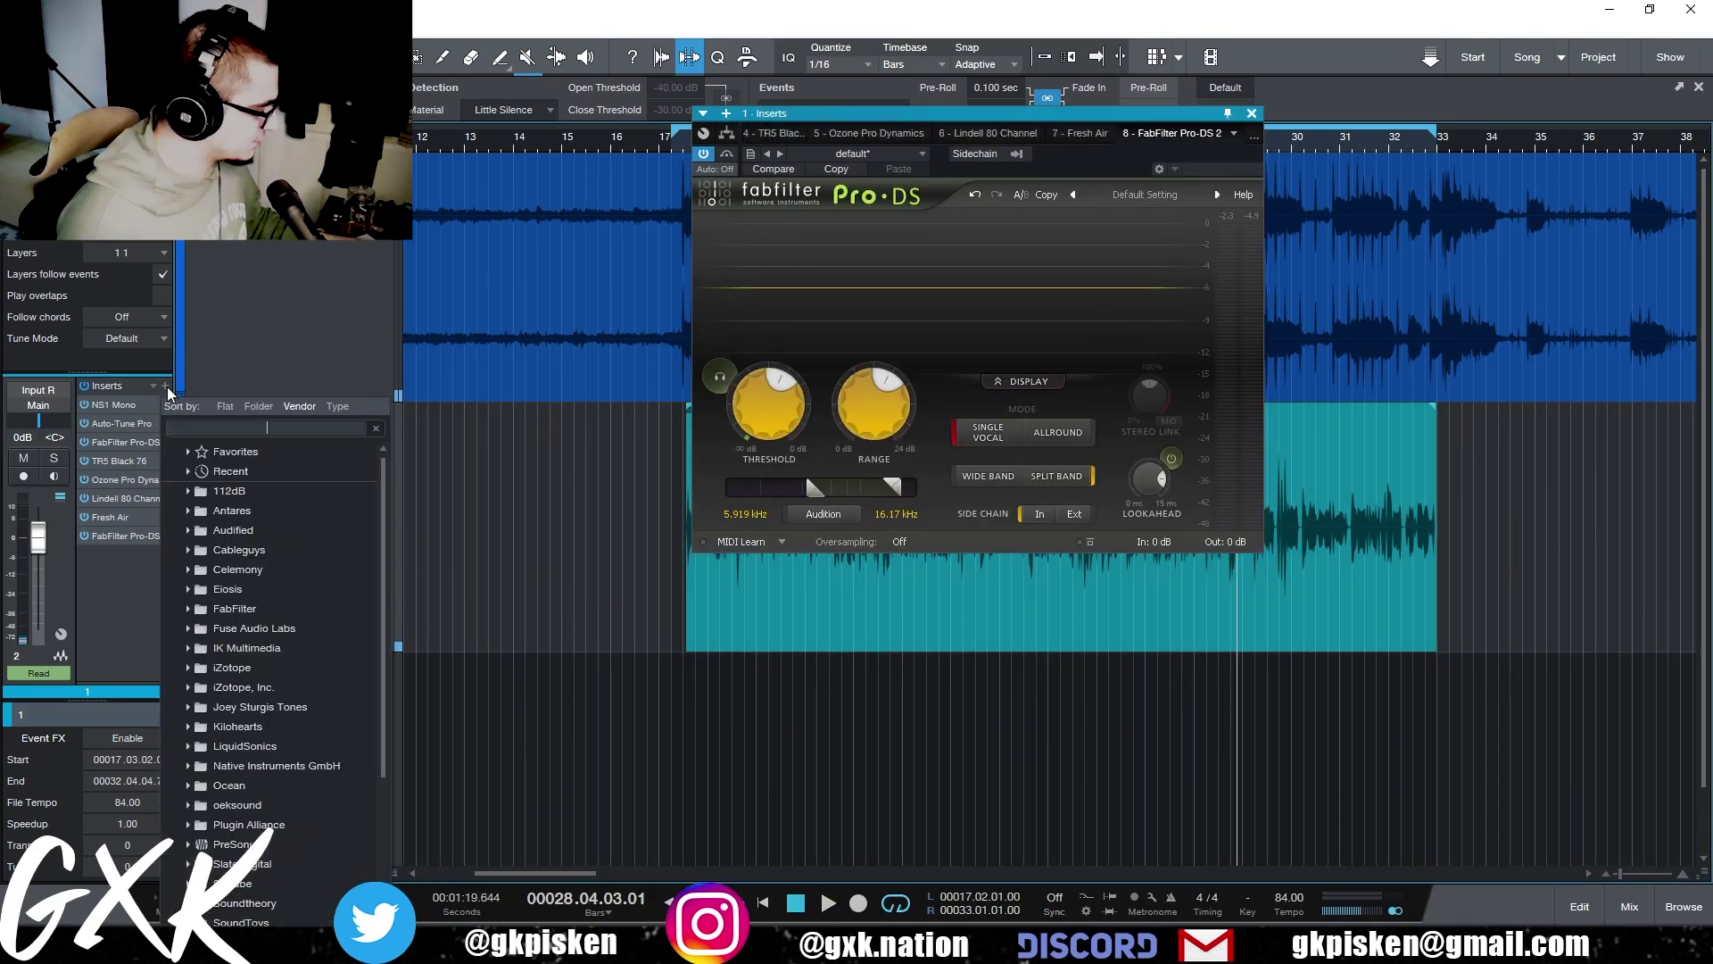
text(gull)
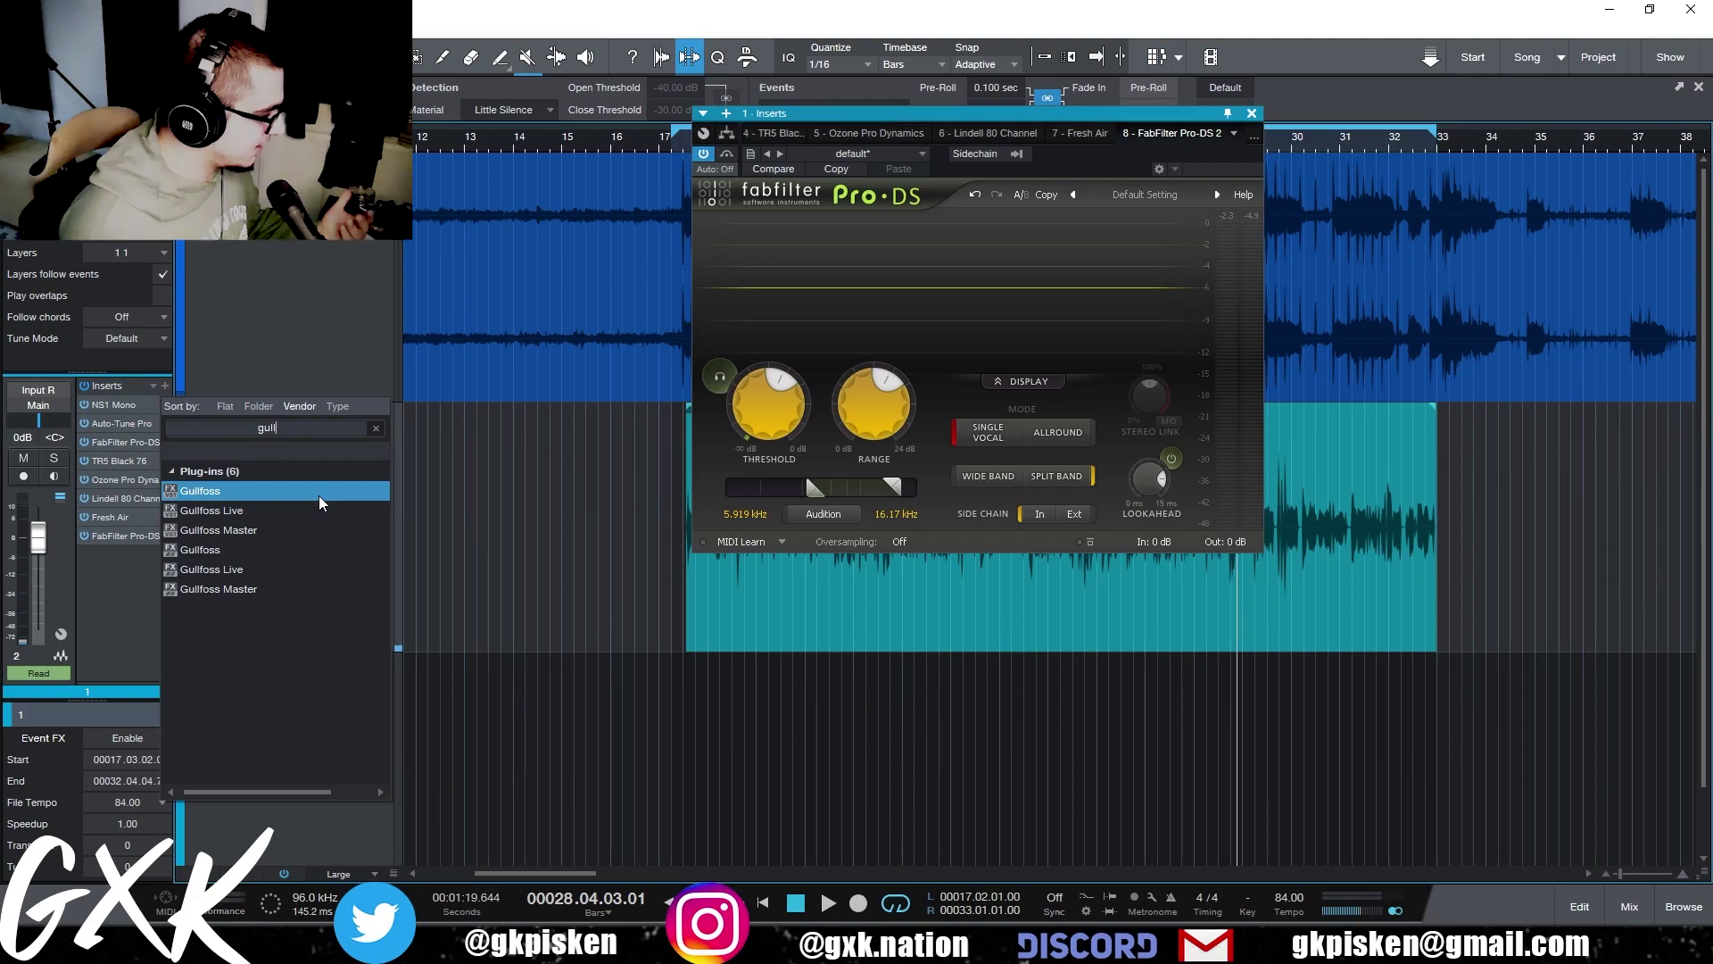
double_click(318, 495)
drag(999, 116, 786, 248)
- Set Gullfoss to 18% Tame and 100% Bias while the vocal plays
drag(937, 357, 968, 298)
key(space)
drag(862, 337, 881, 204)
drag(946, 346, 974, 9)
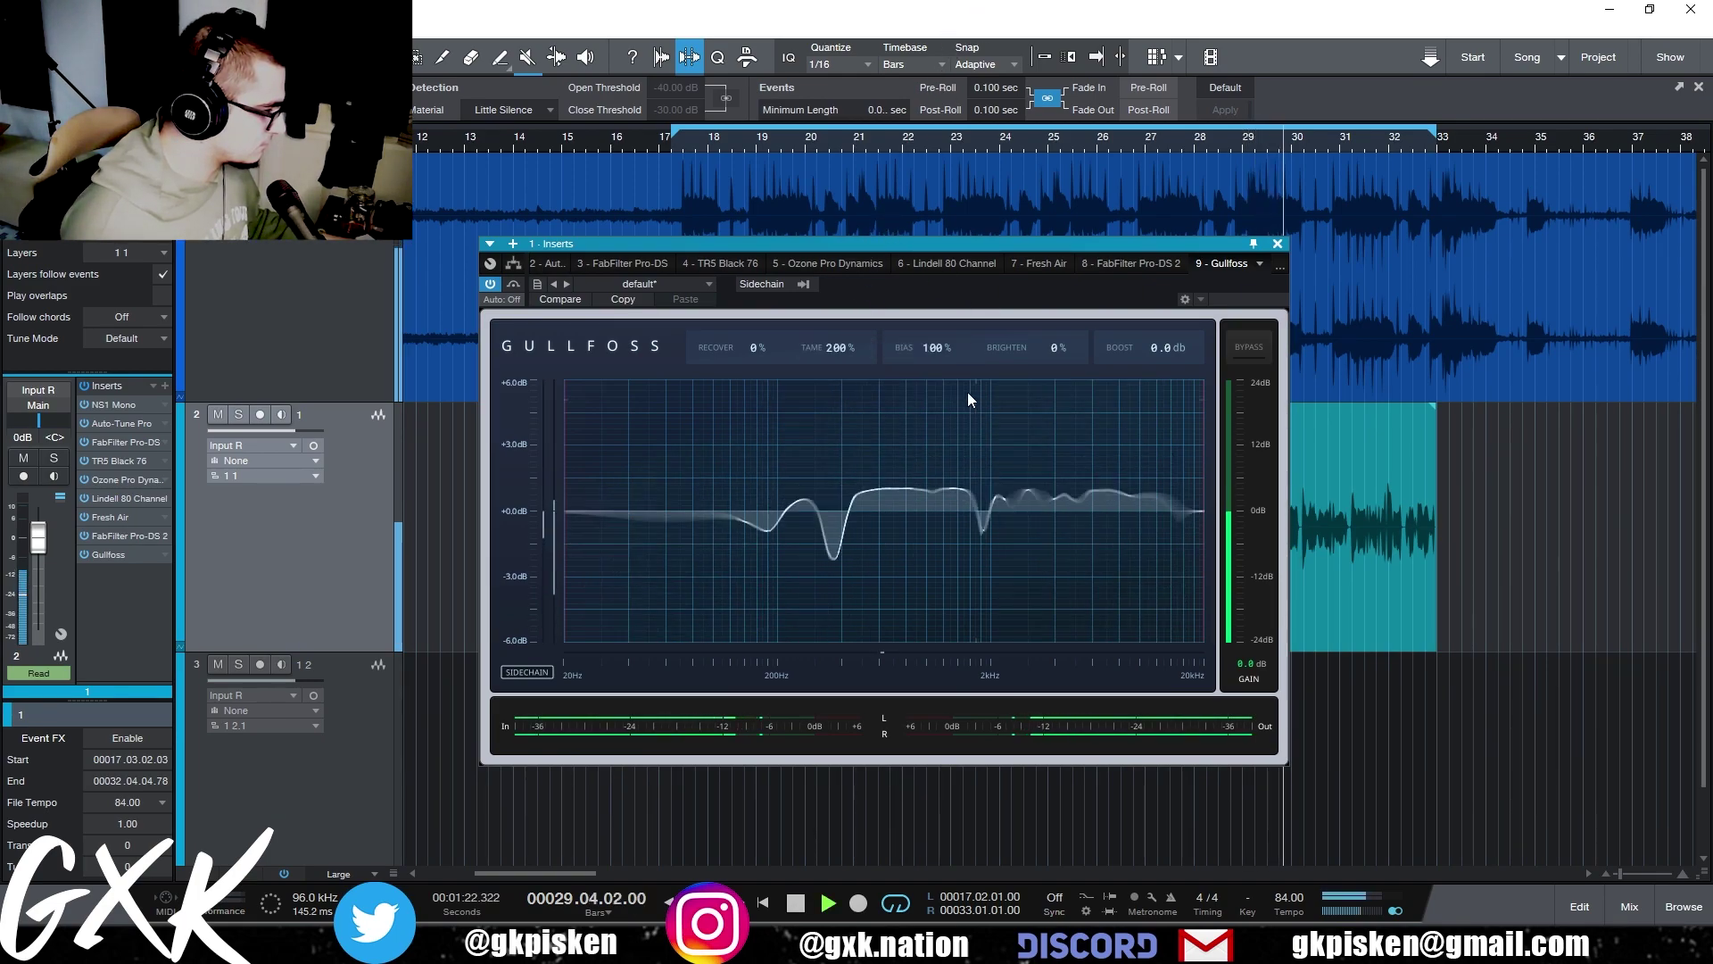
drag(855, 356, 875, 592)
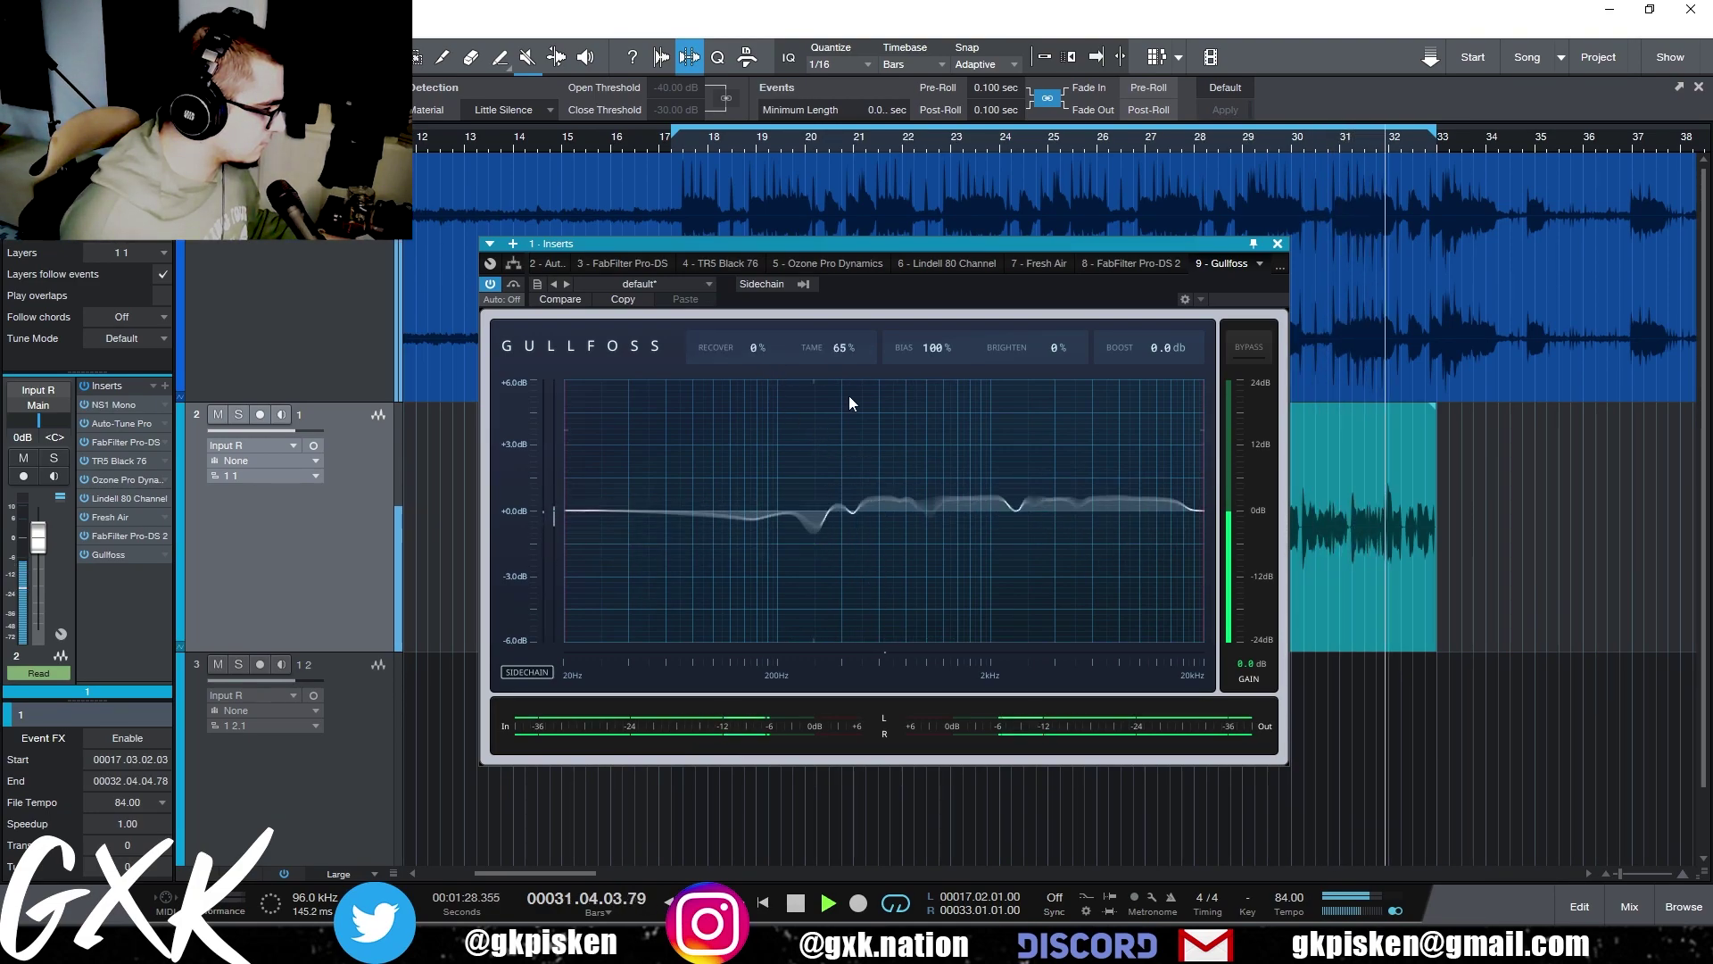
drag(856, 356, 883, 444)
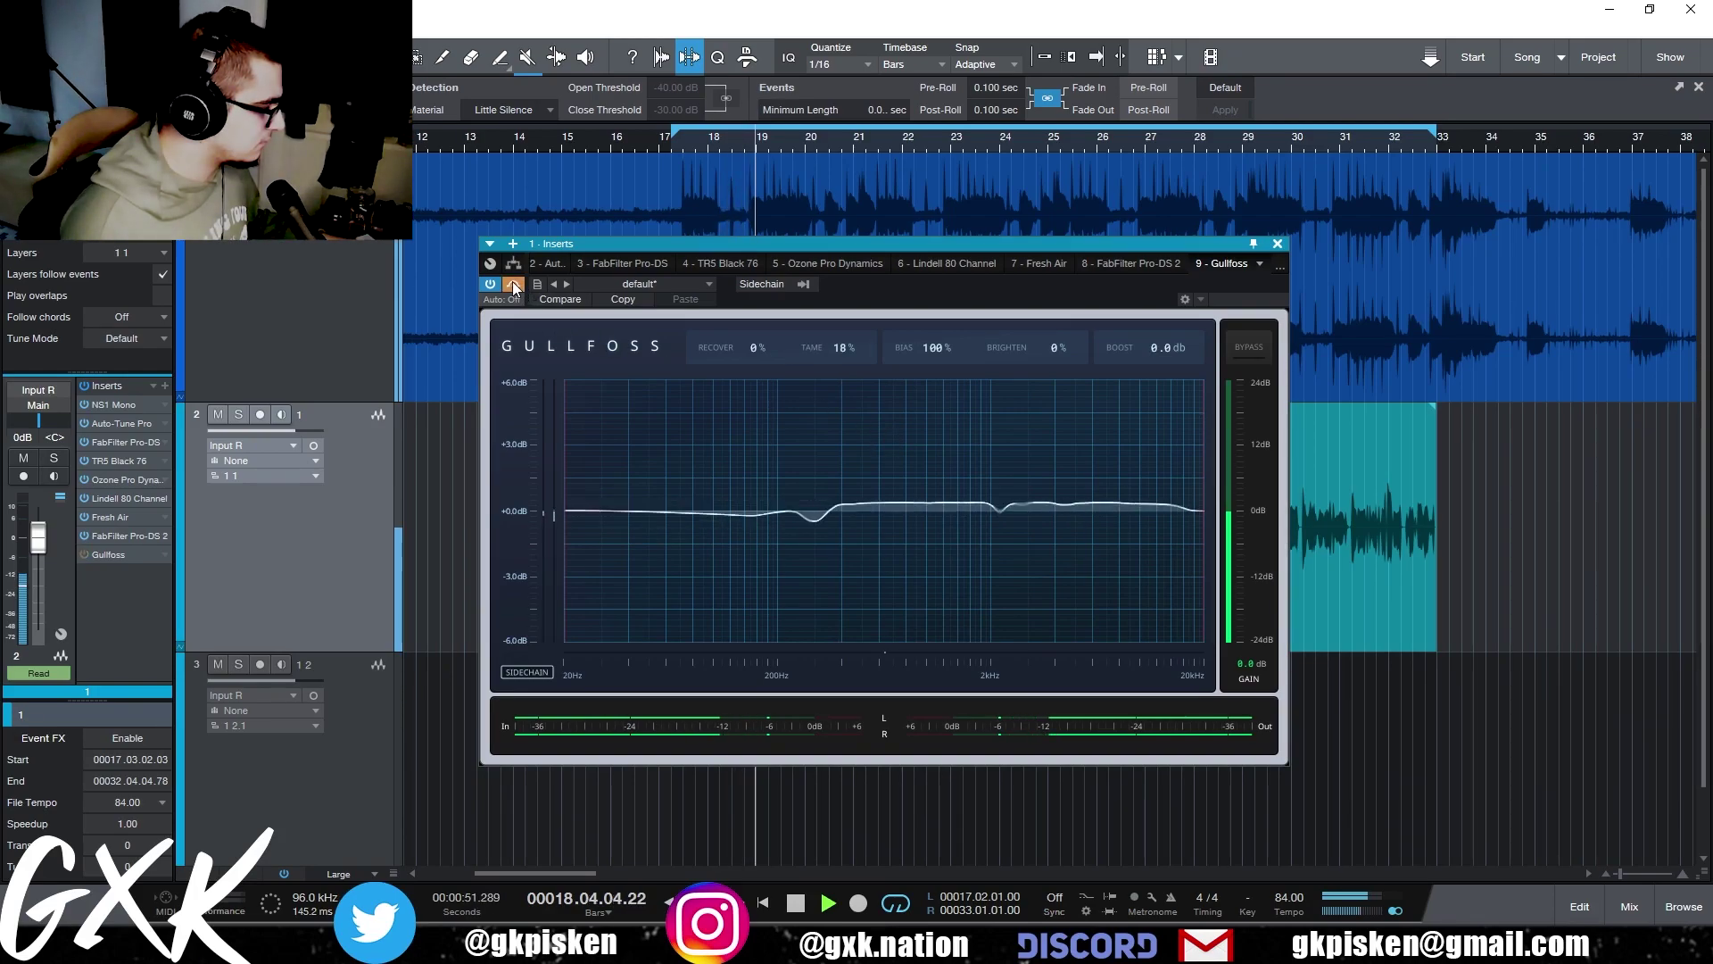
- Close Gullfoss and compare the playing vocal with its whole insert chain bypassed and re-enabled
click(1277, 243)
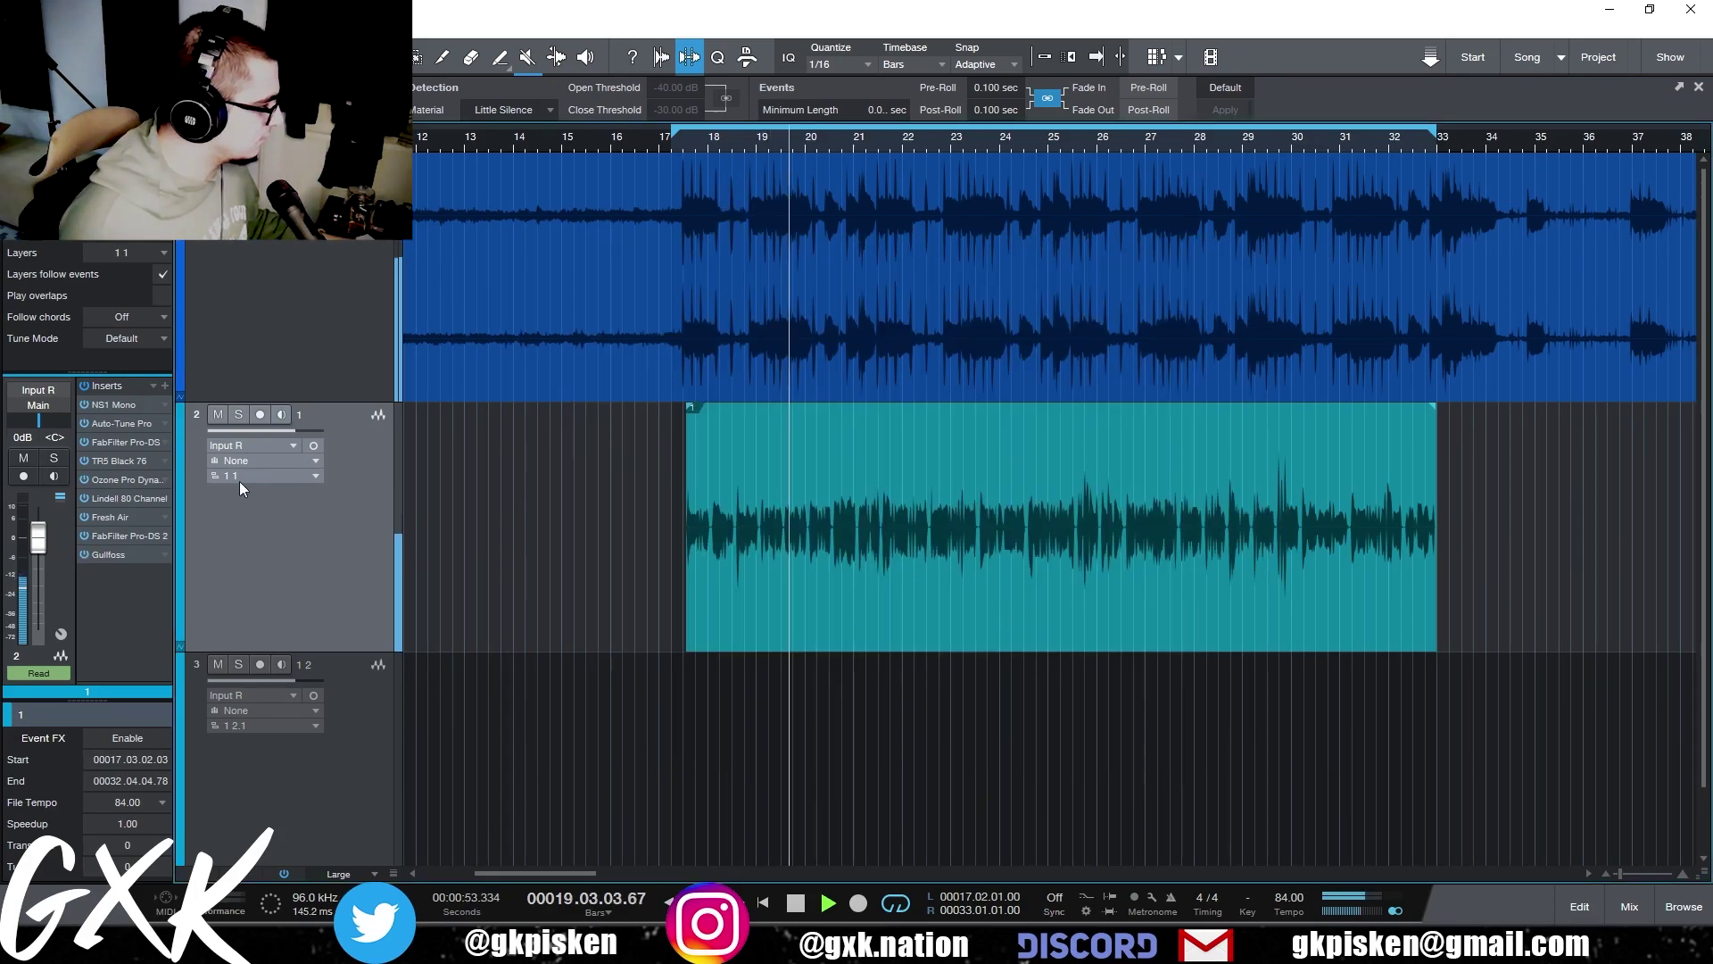
click(83, 390)
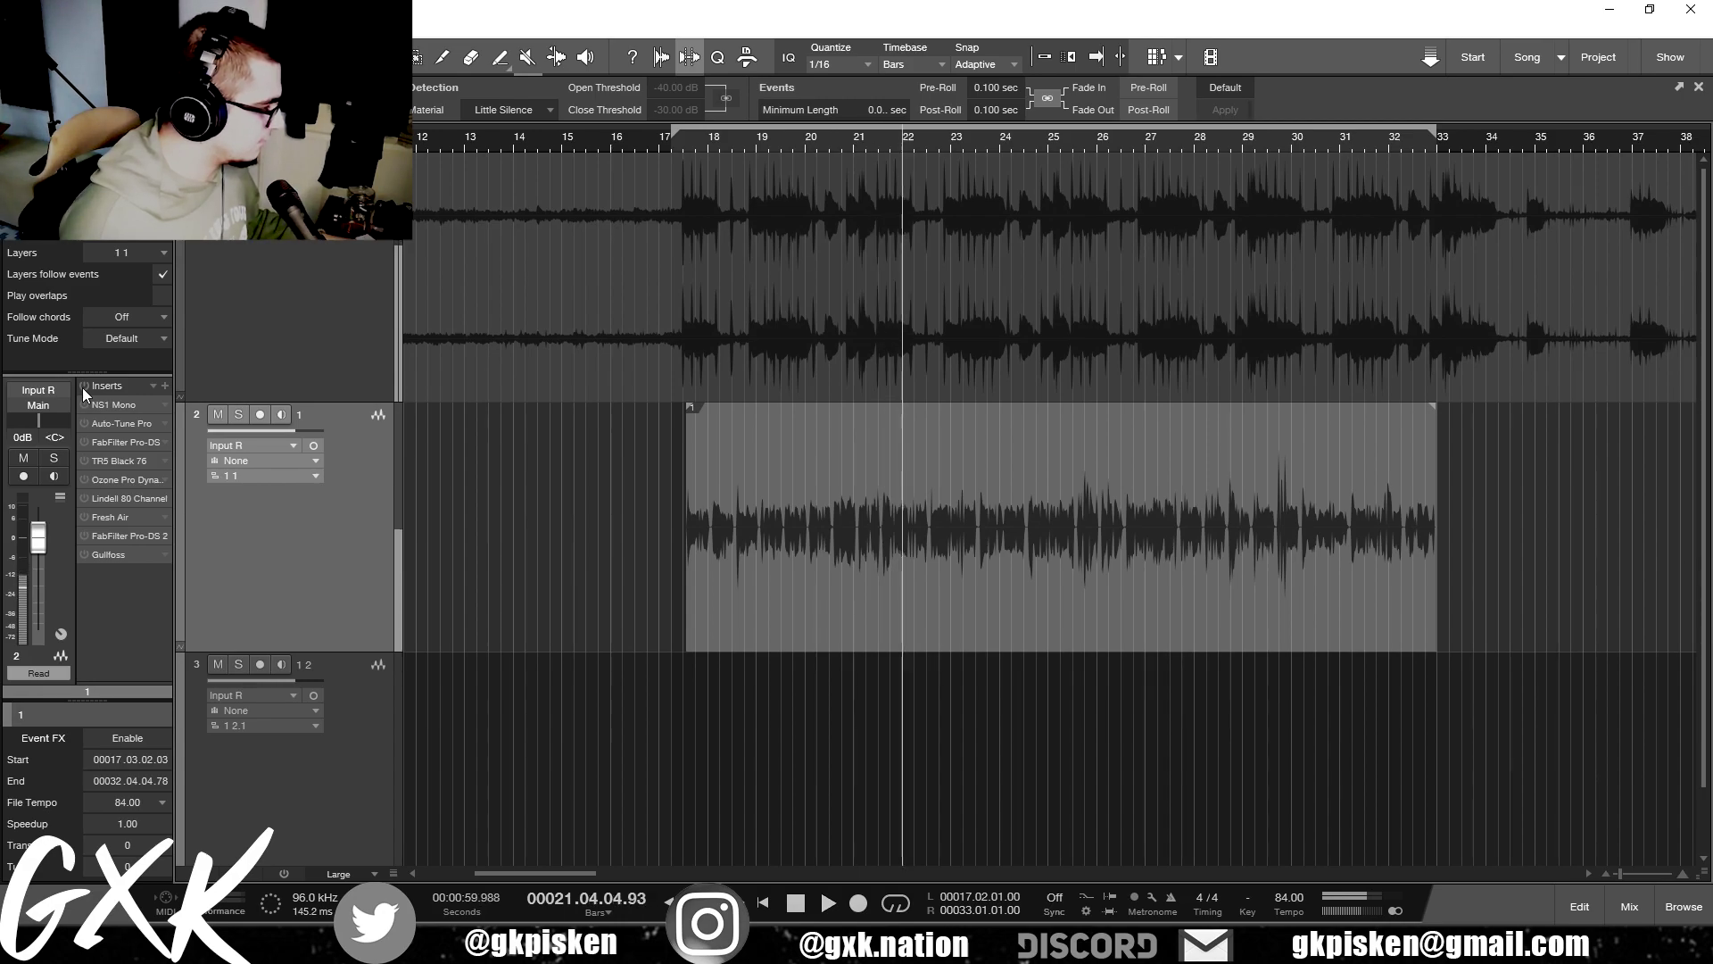
click(82, 388)
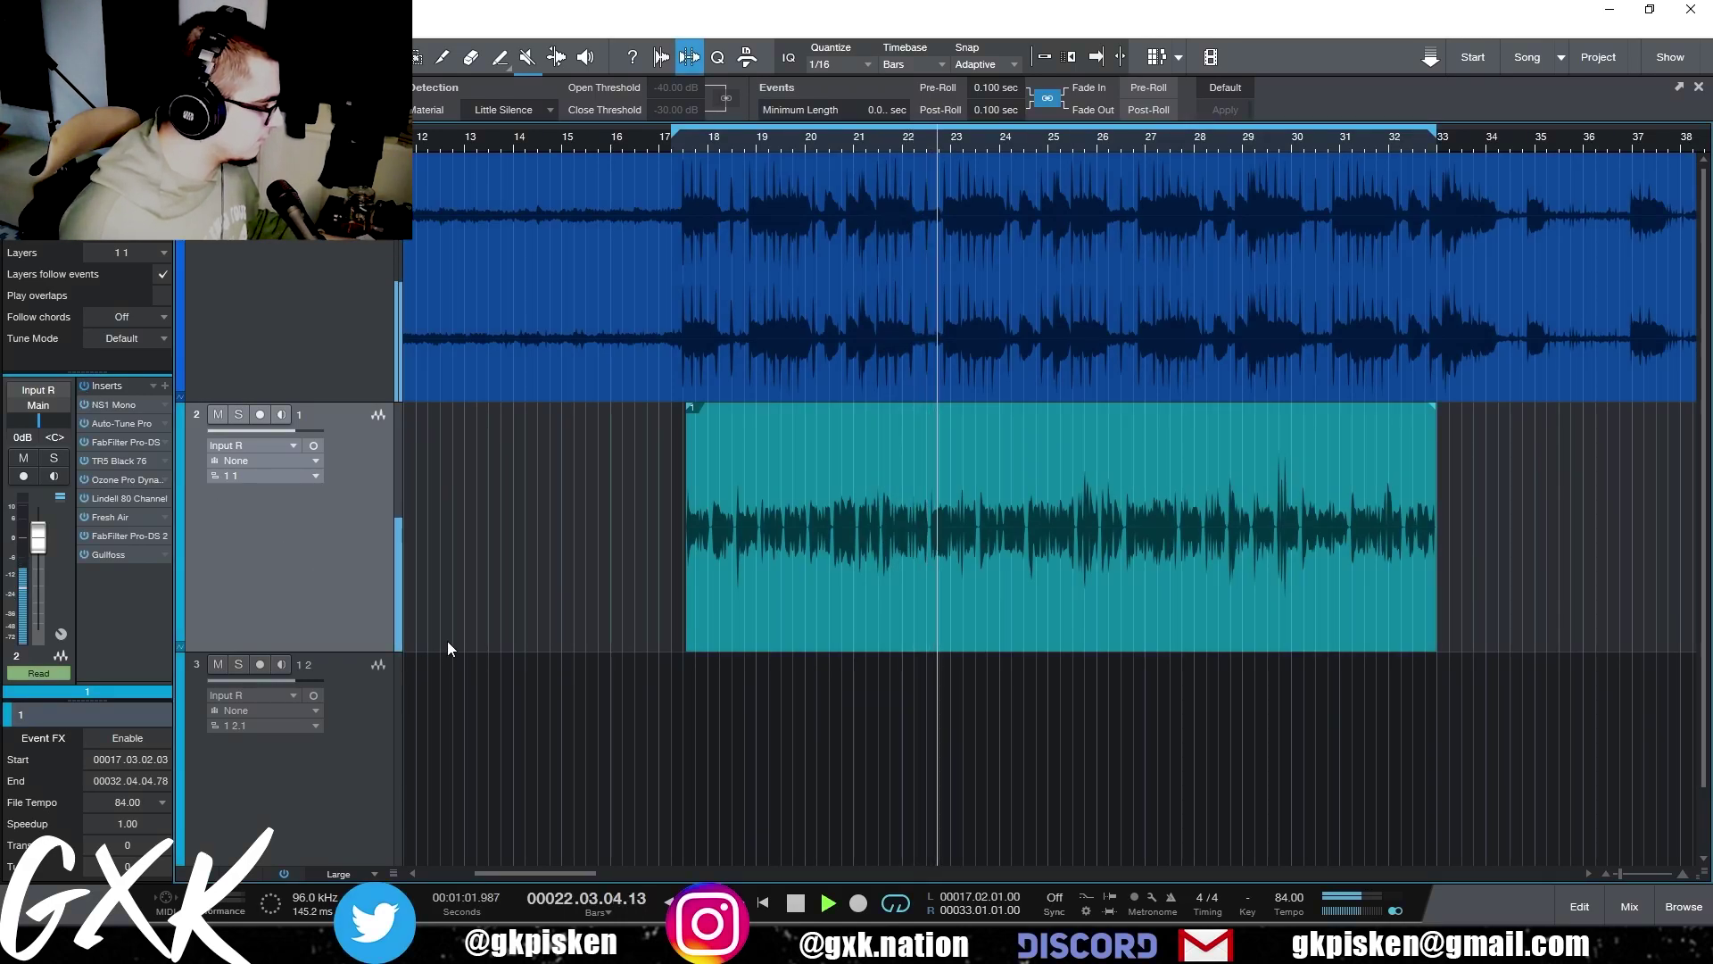
scroll(489, 627, down, 1)
key(shift+w)
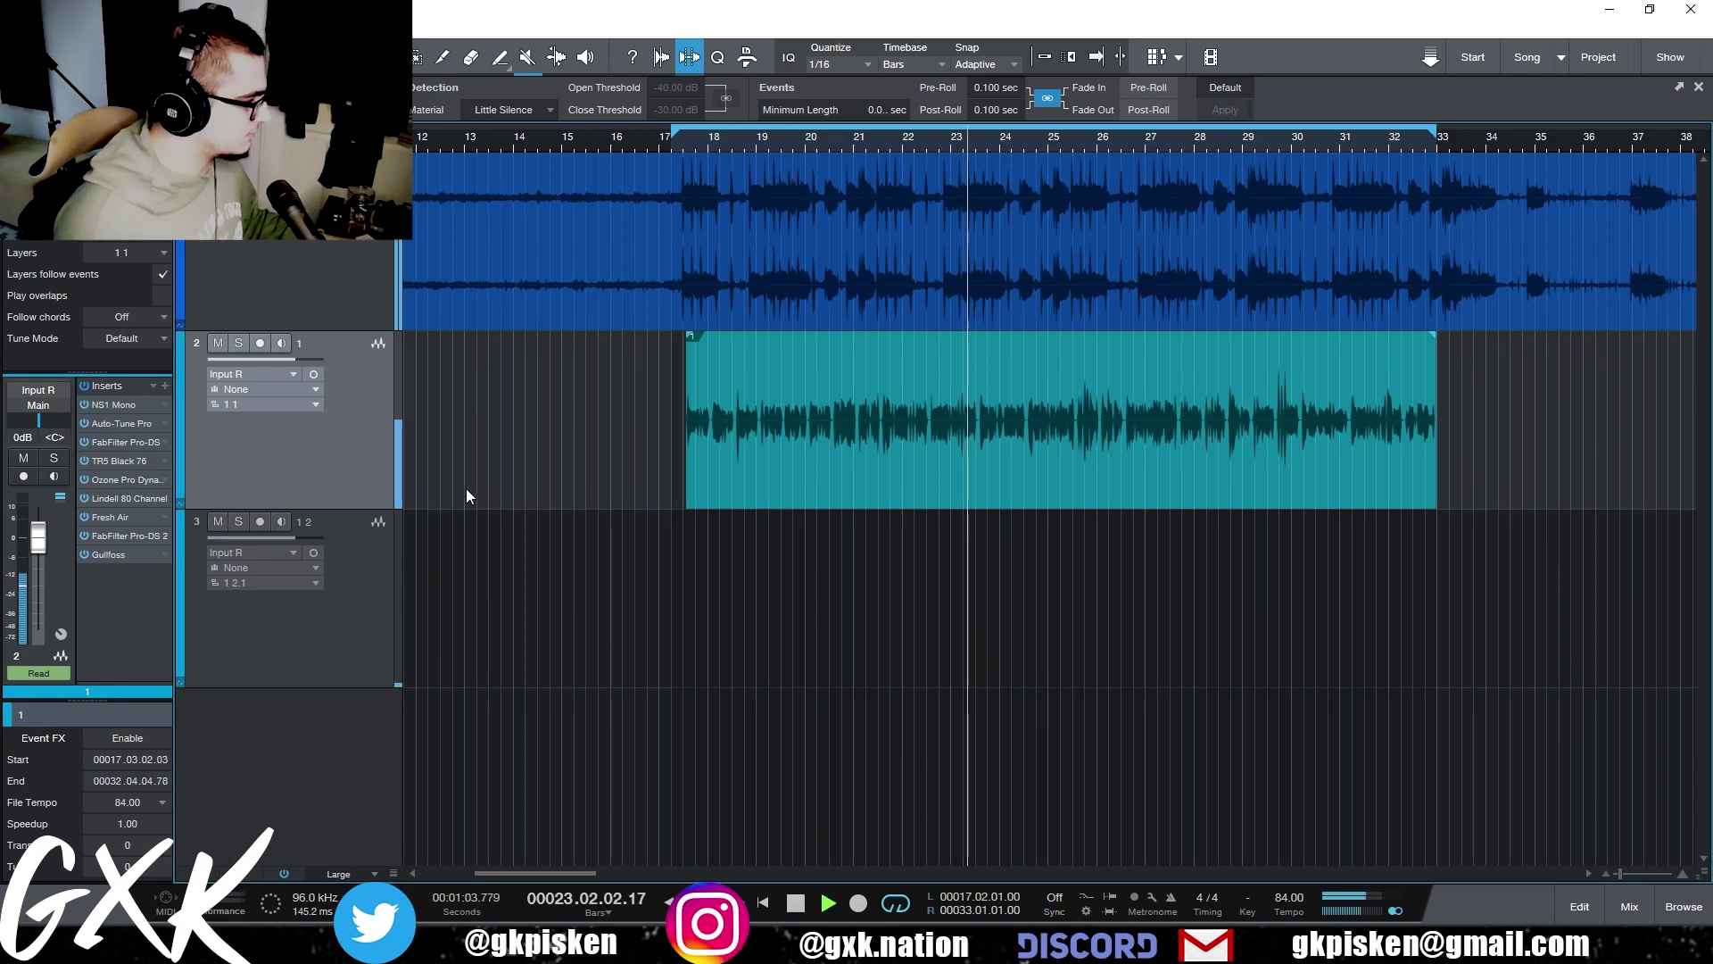
key(space)
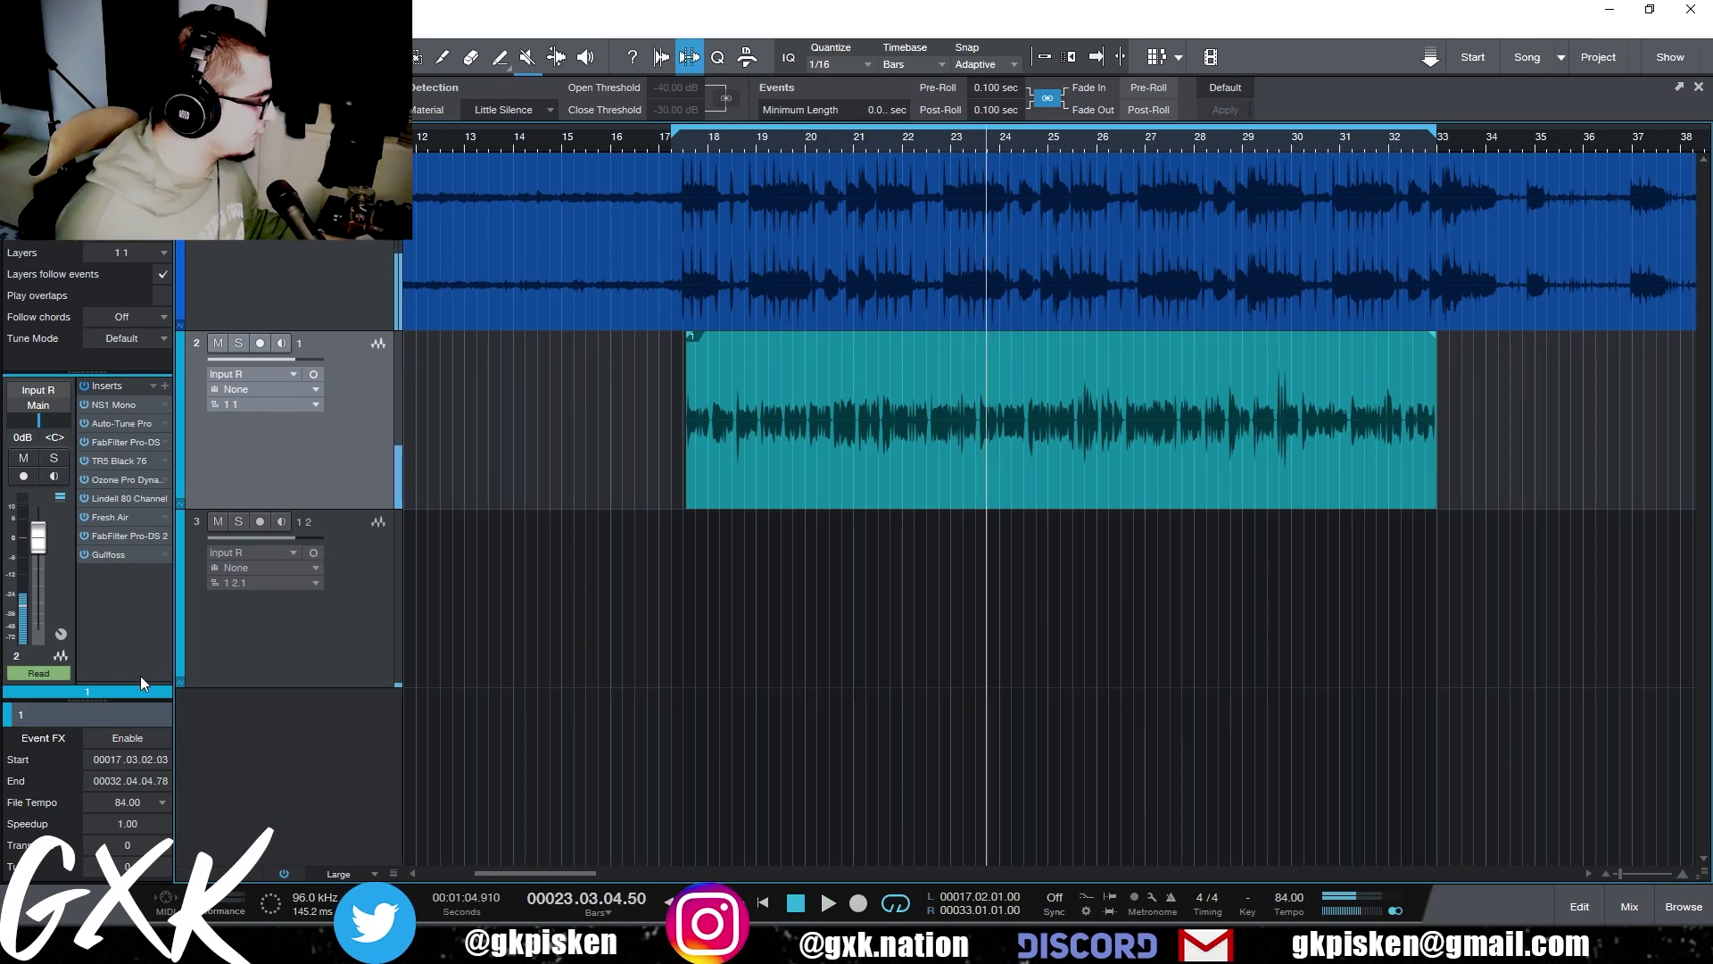
- Add an FX channel to the vocal track's sends and insert RVerb Stereo on it
drag(152, 612, 151, 554)
click(165, 583)
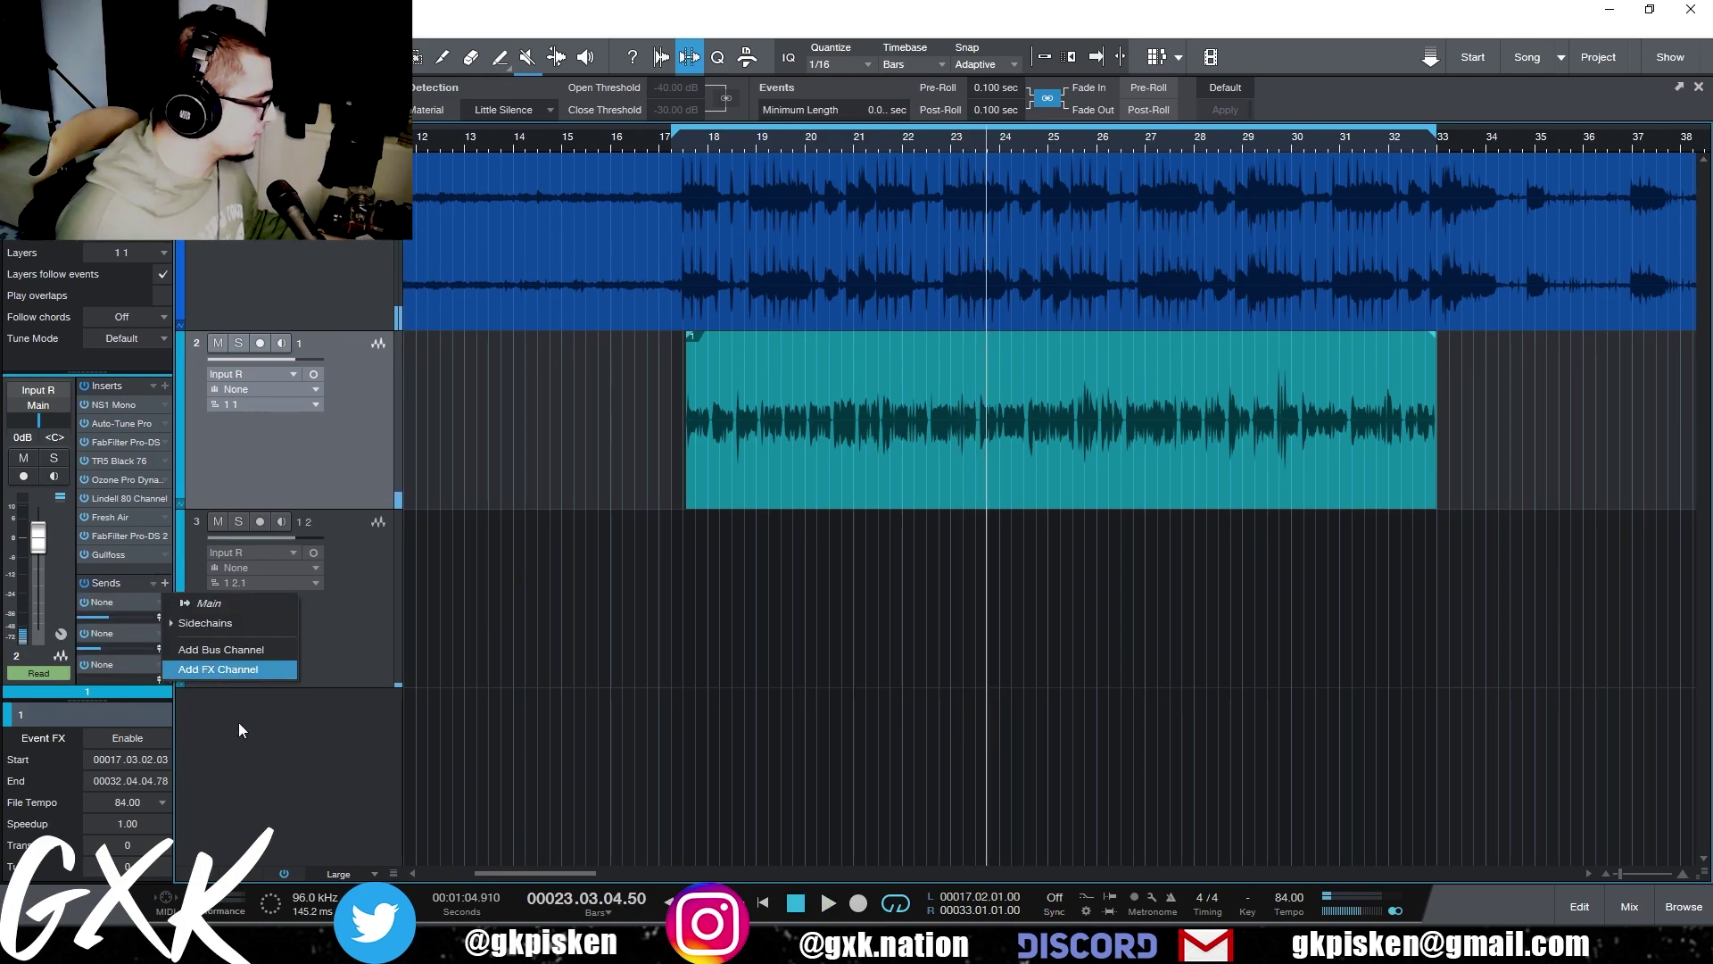
click(233, 671)
click(366, 790)
click(164, 385)
text(rve)
click(278, 511)
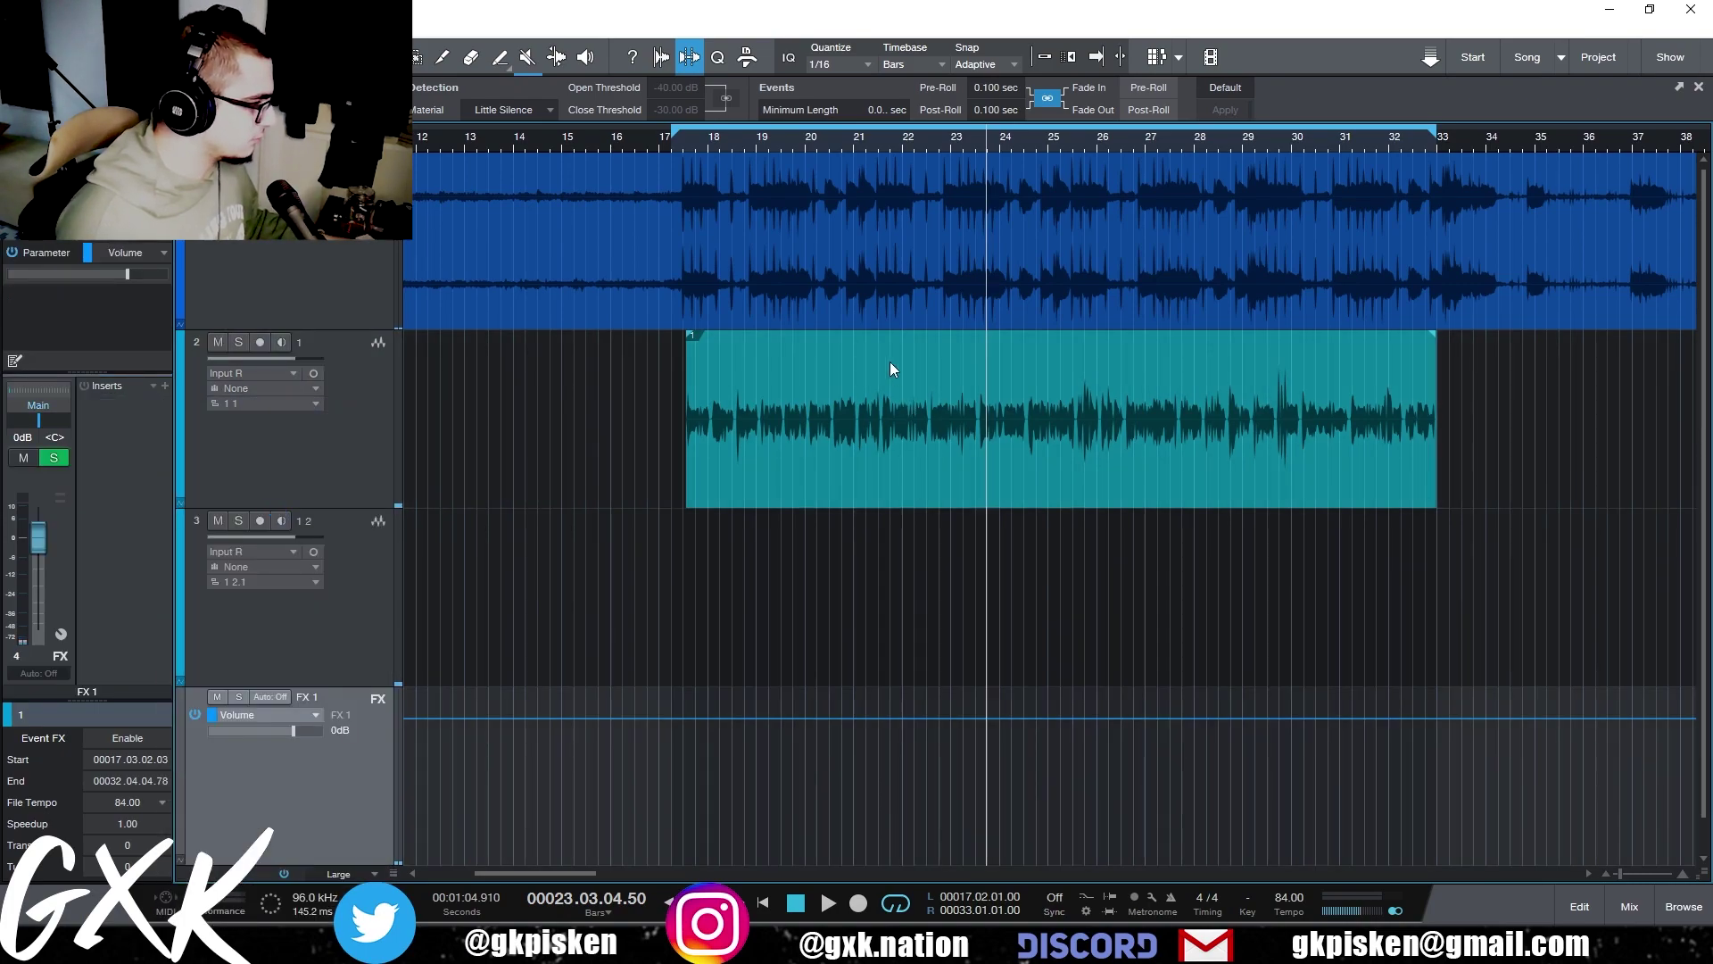
- Audition the reverb on the vocal and set RVerb's reverb type to Chamber
click(764, 148)
key(space)
click(764, 342)
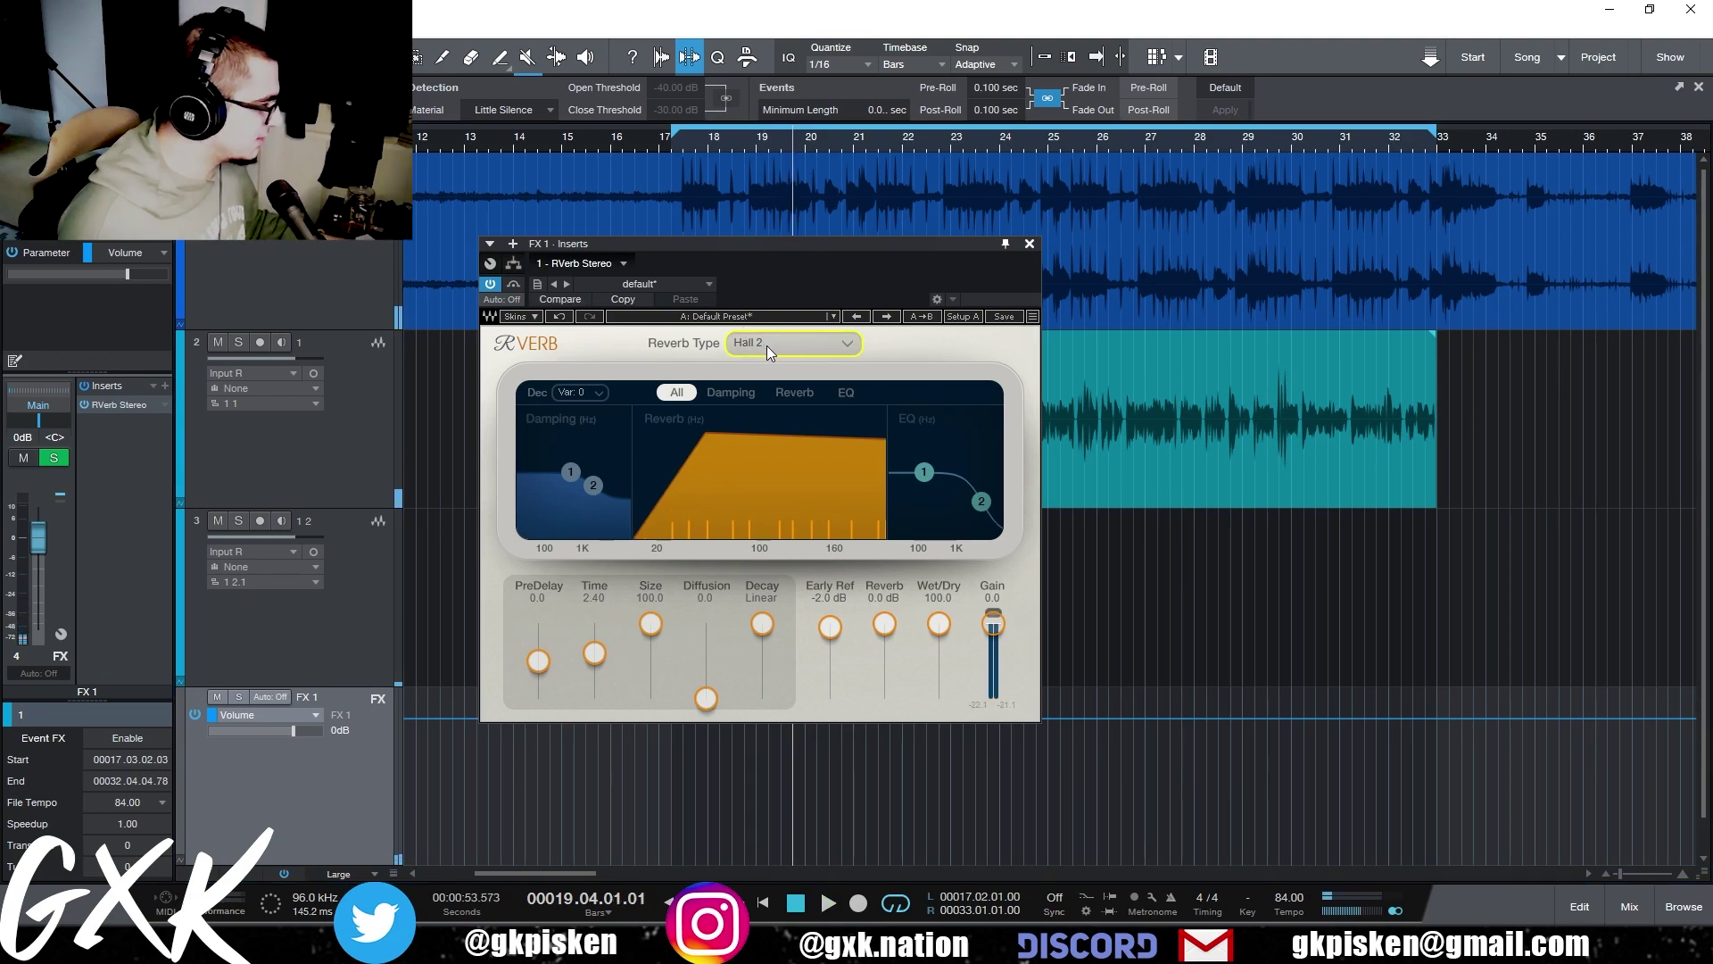
scroll(767, 345, down, 1)
scroll(768, 346, down, 1)
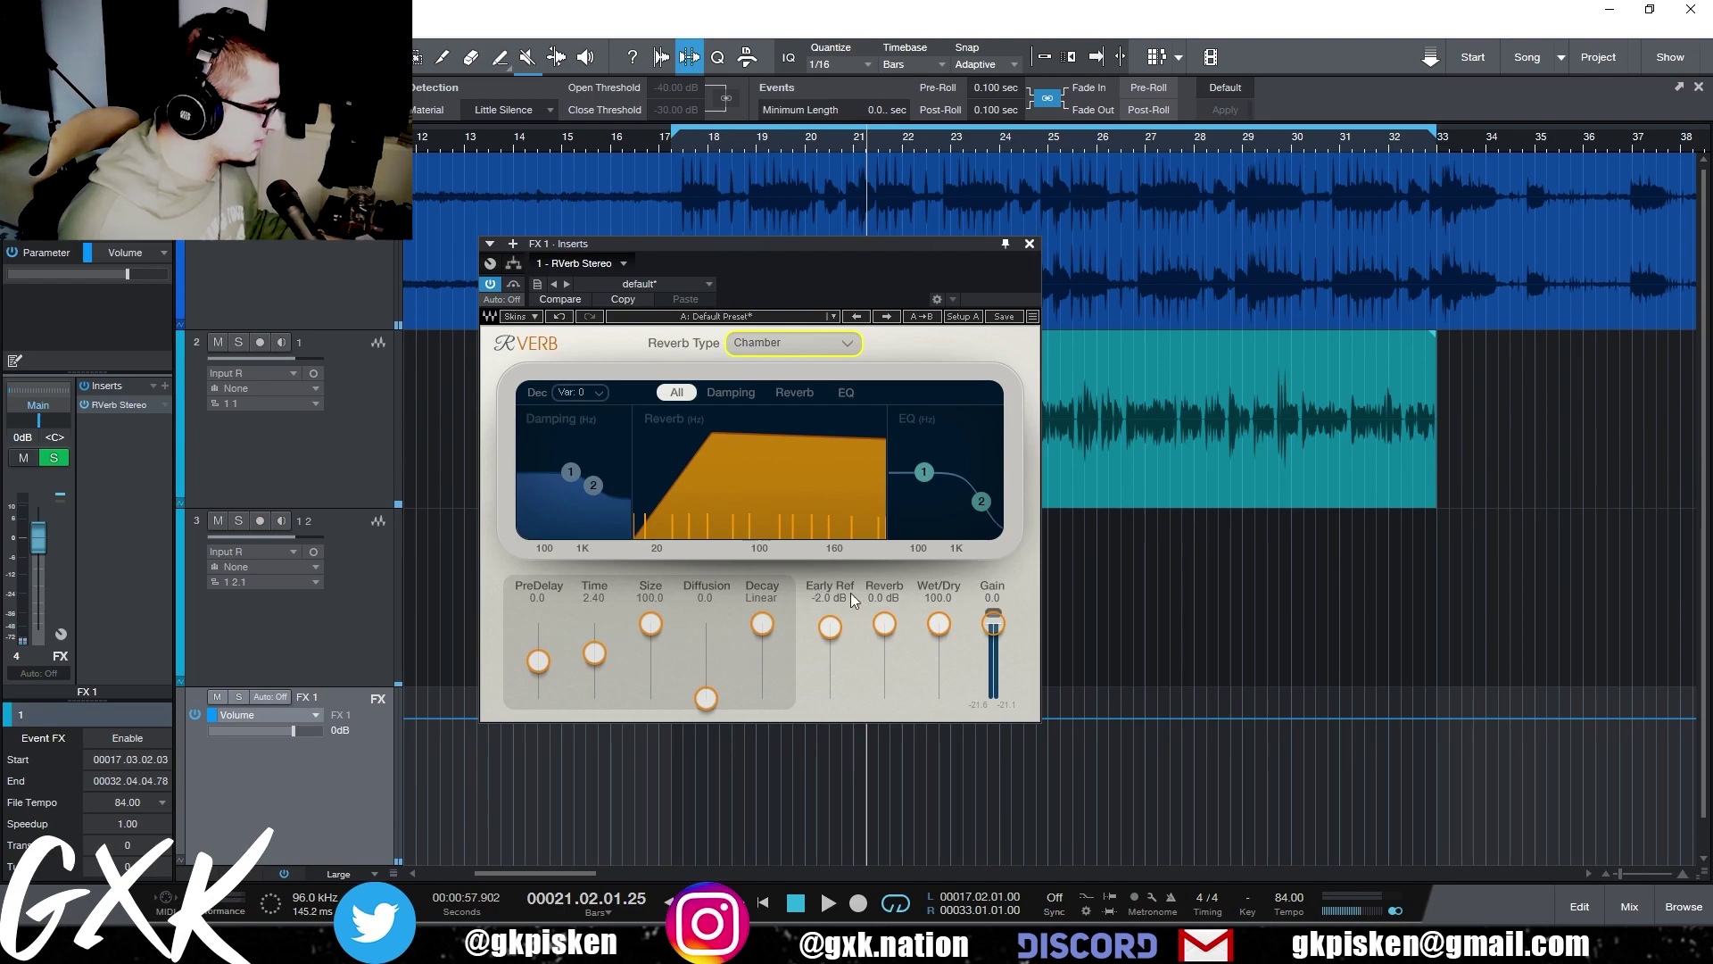
- Balance RVerb at 0.0 dB early reflections and -7.3 dB reverb, auditioning with the FX 1 channel raised to +10
drag(885, 626, 884, 698)
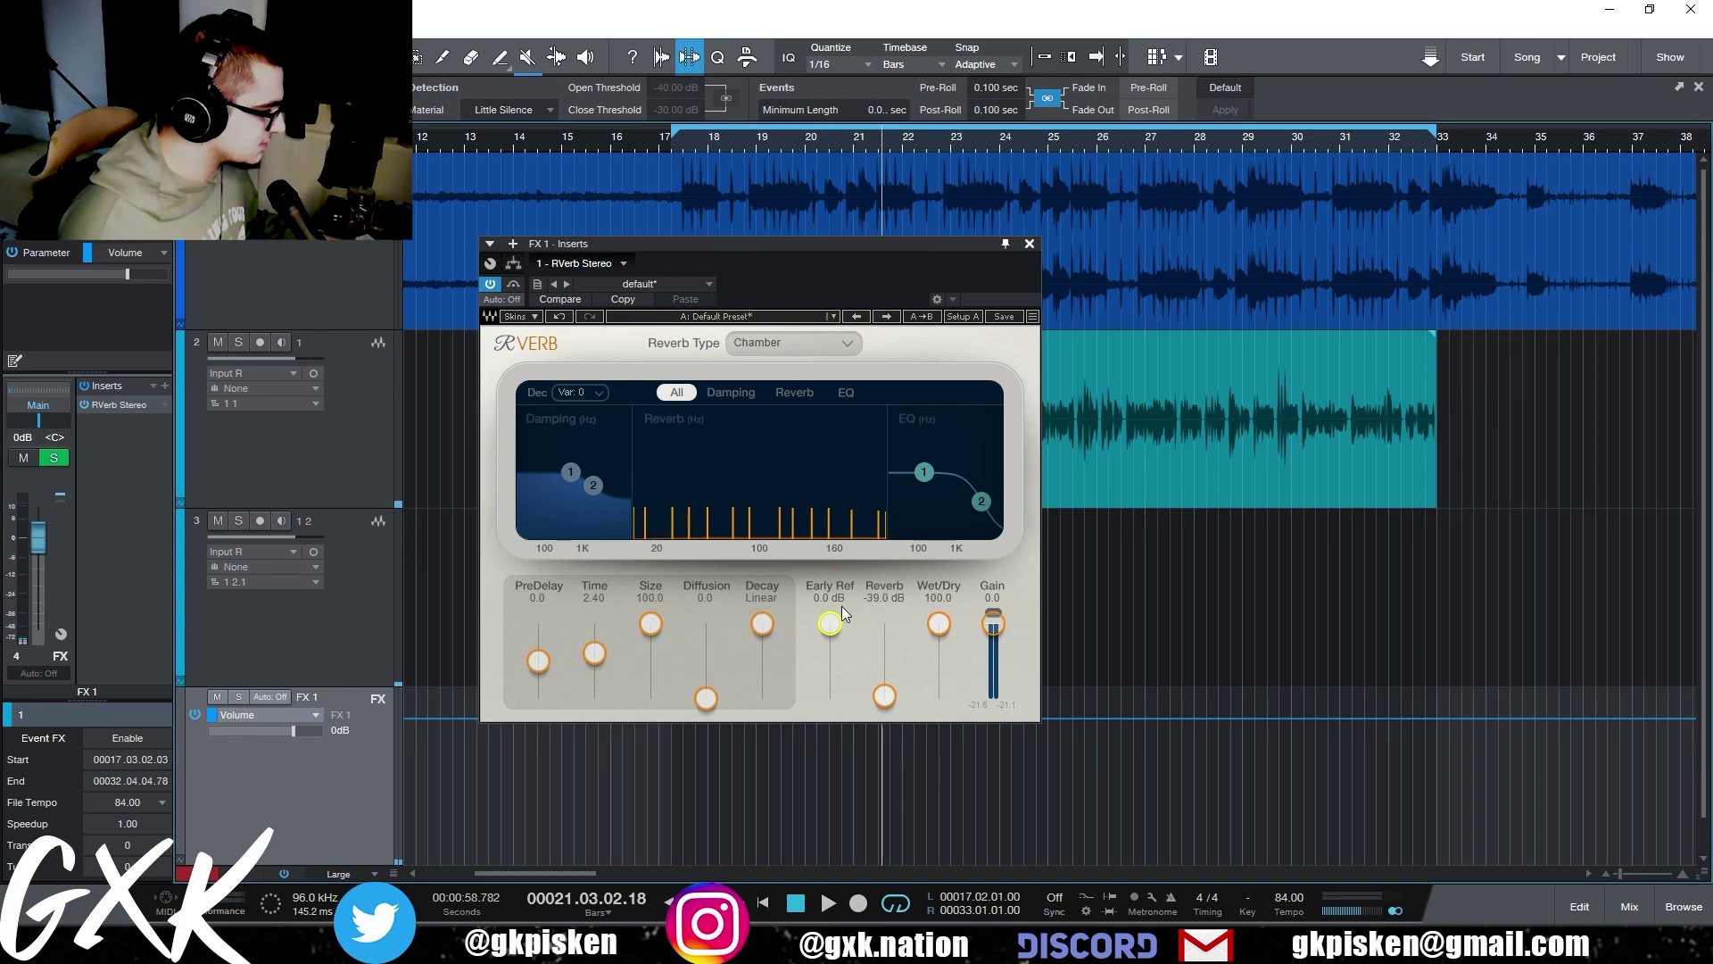
key(space)
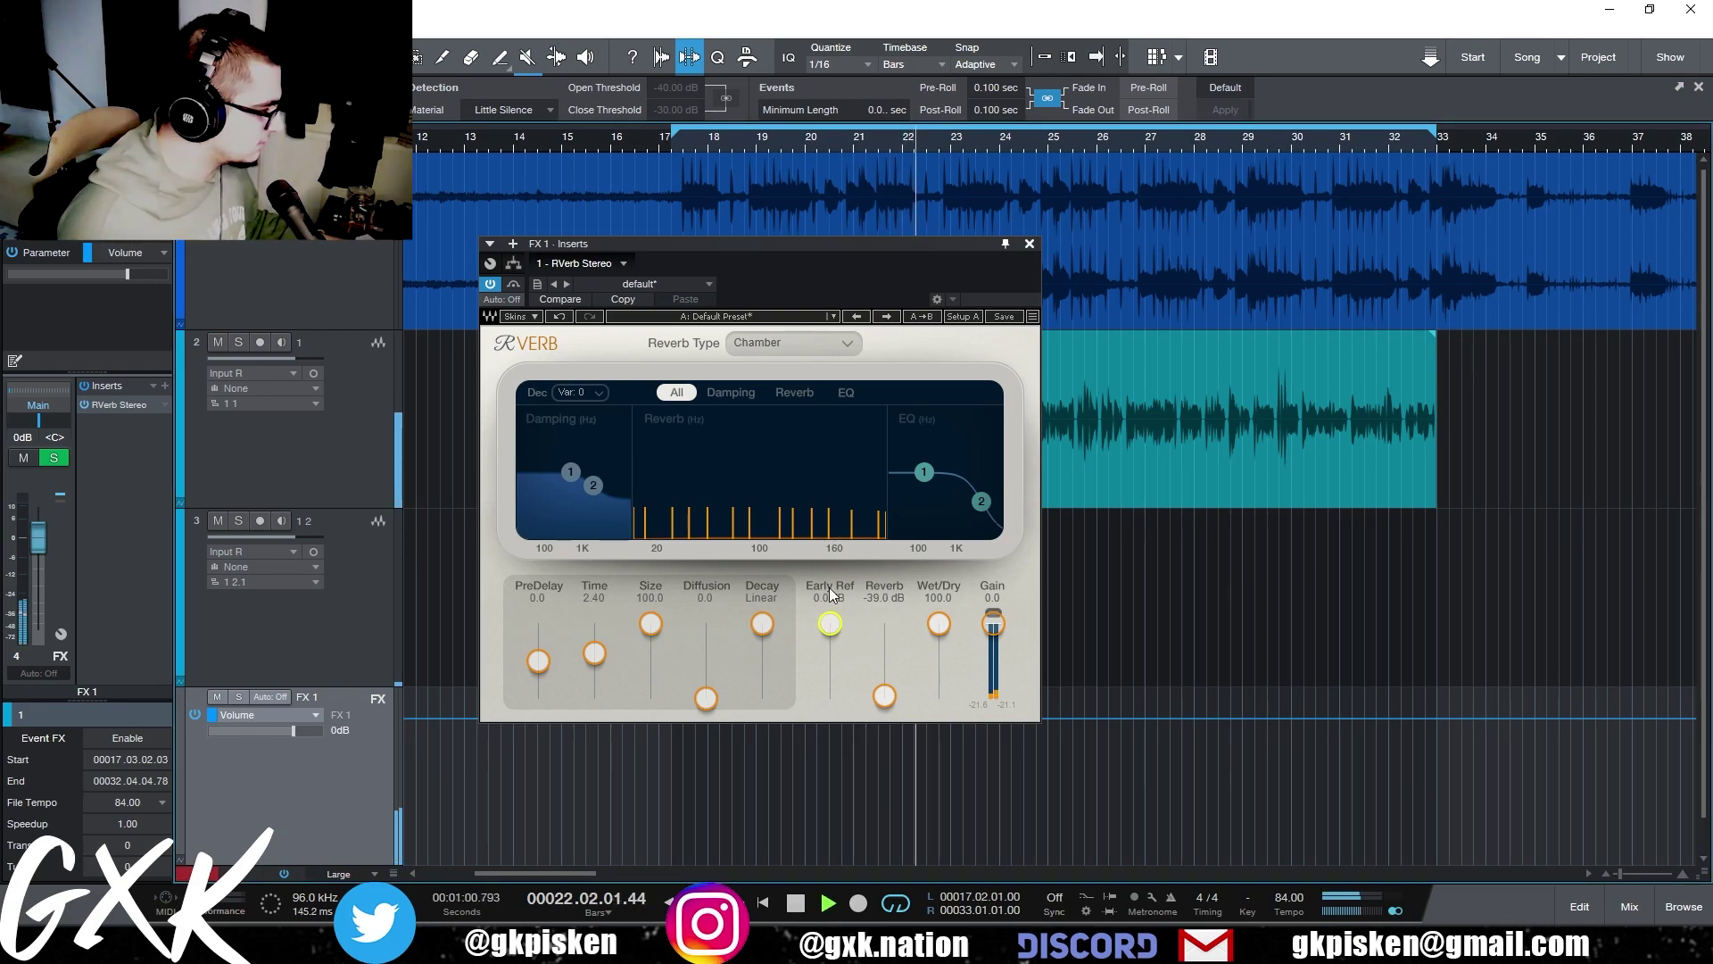
drag(40, 535, 154, 496)
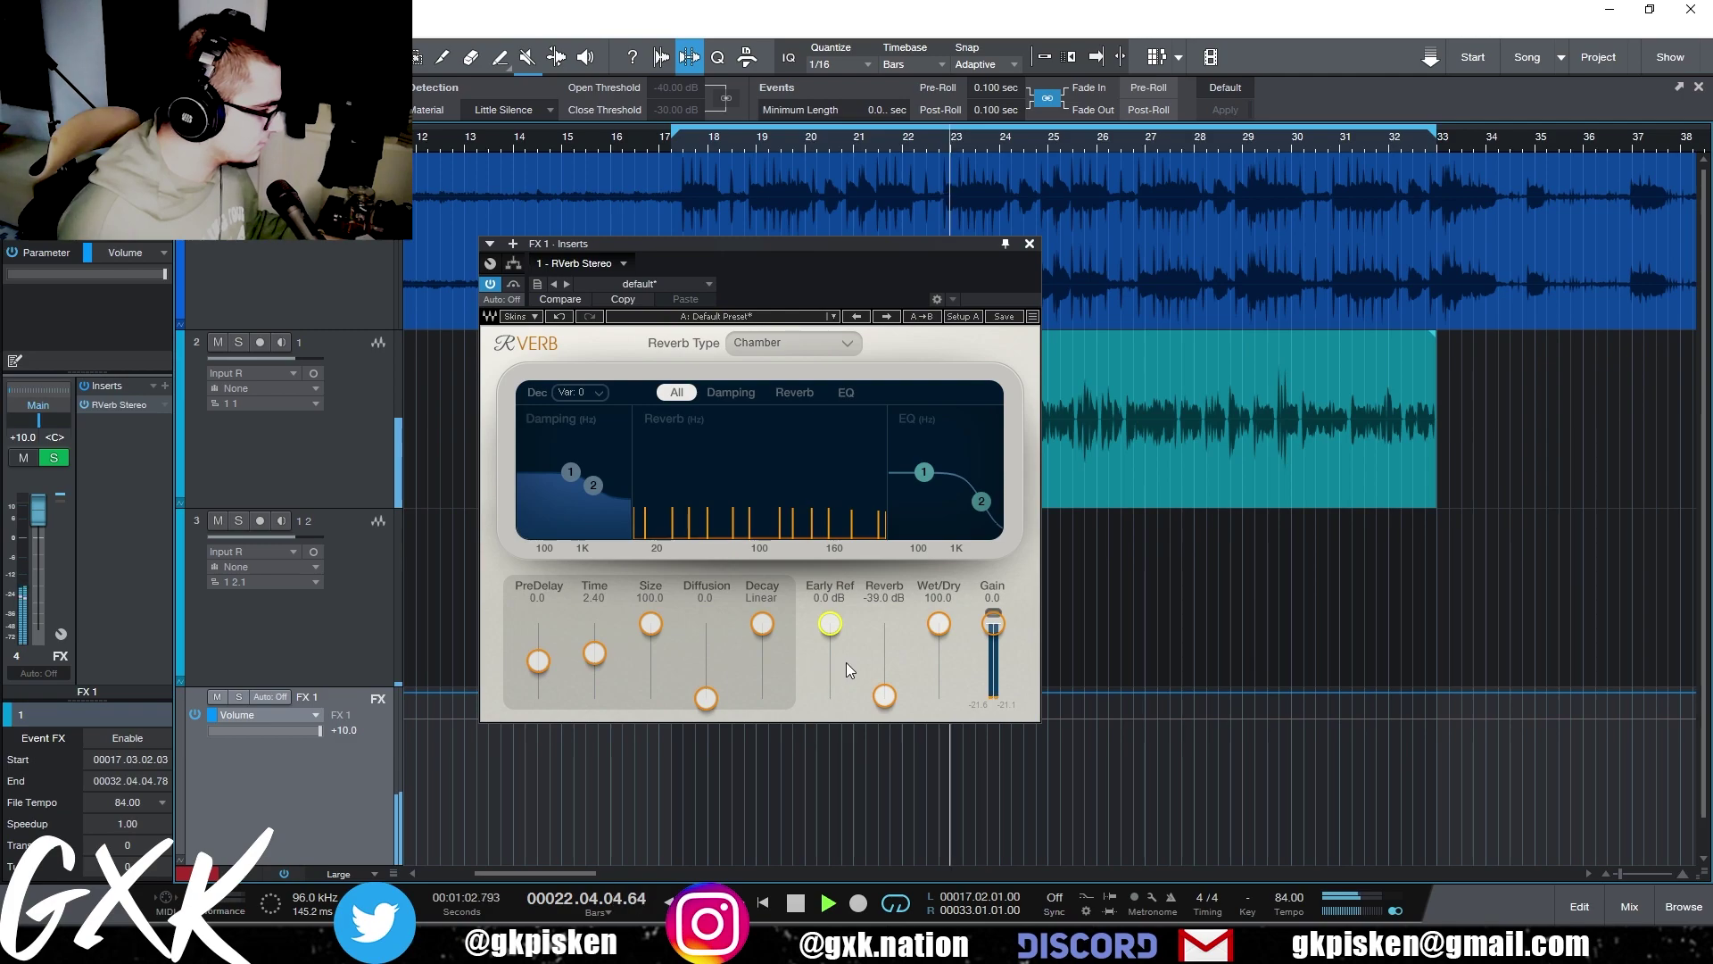
drag(839, 635, 888, 623)
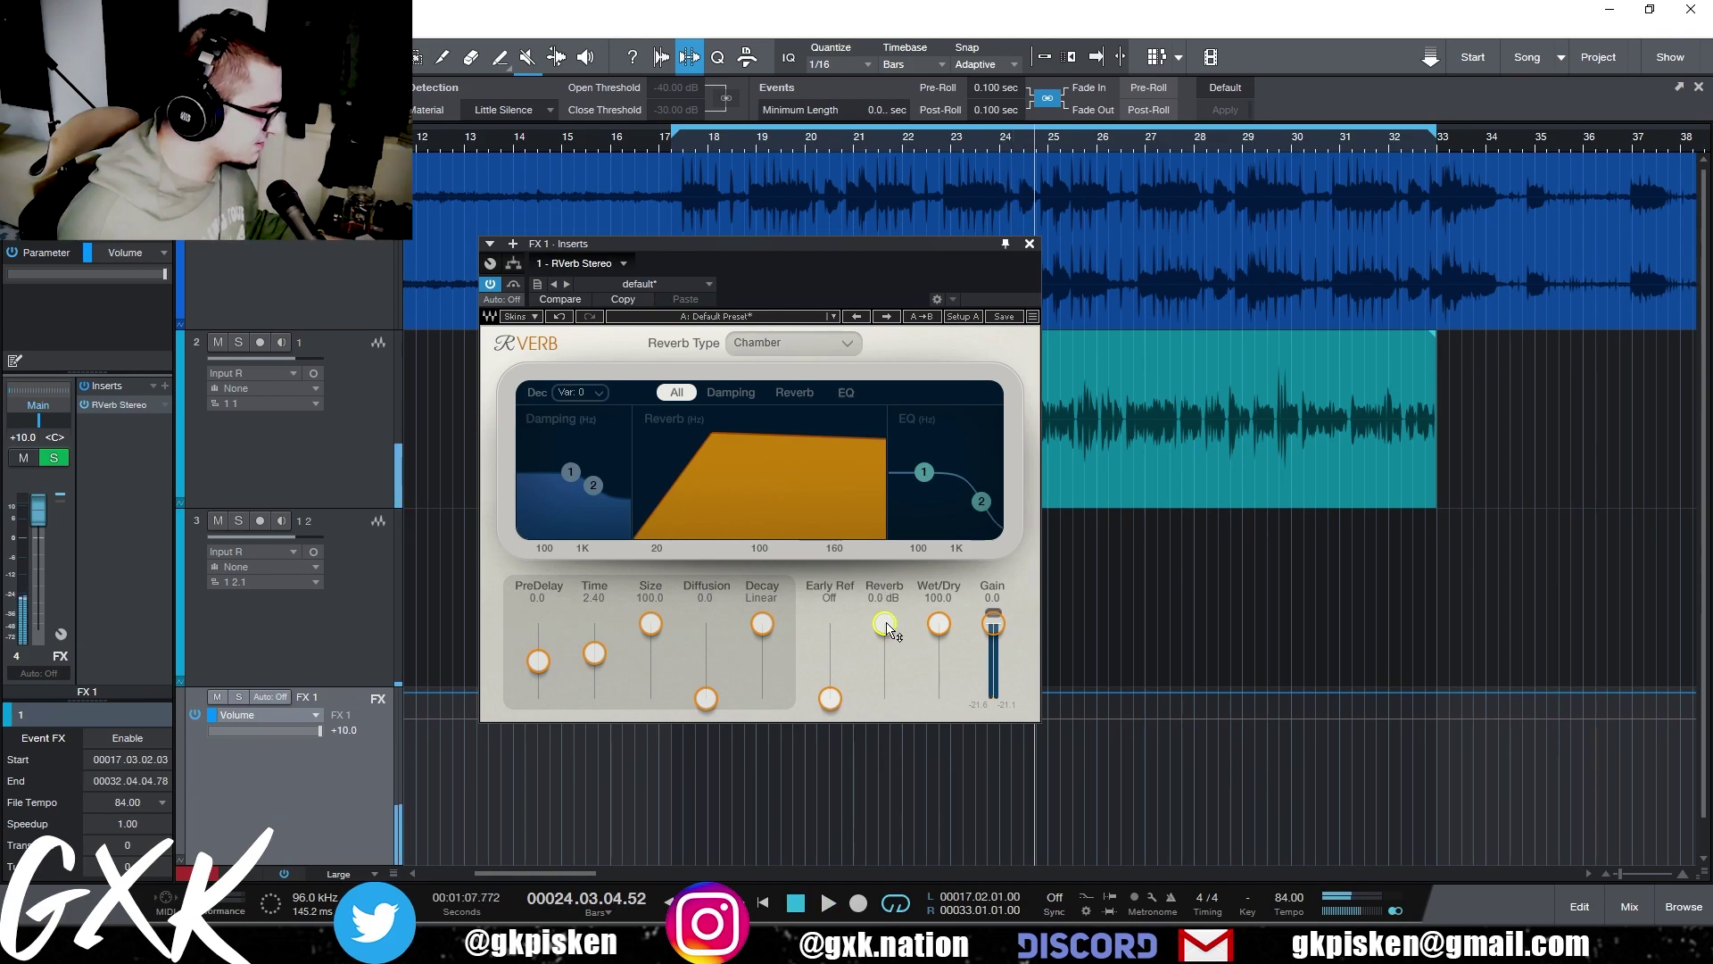
drag(890, 630, 830, 623)
drag(876, 701, 884, 636)
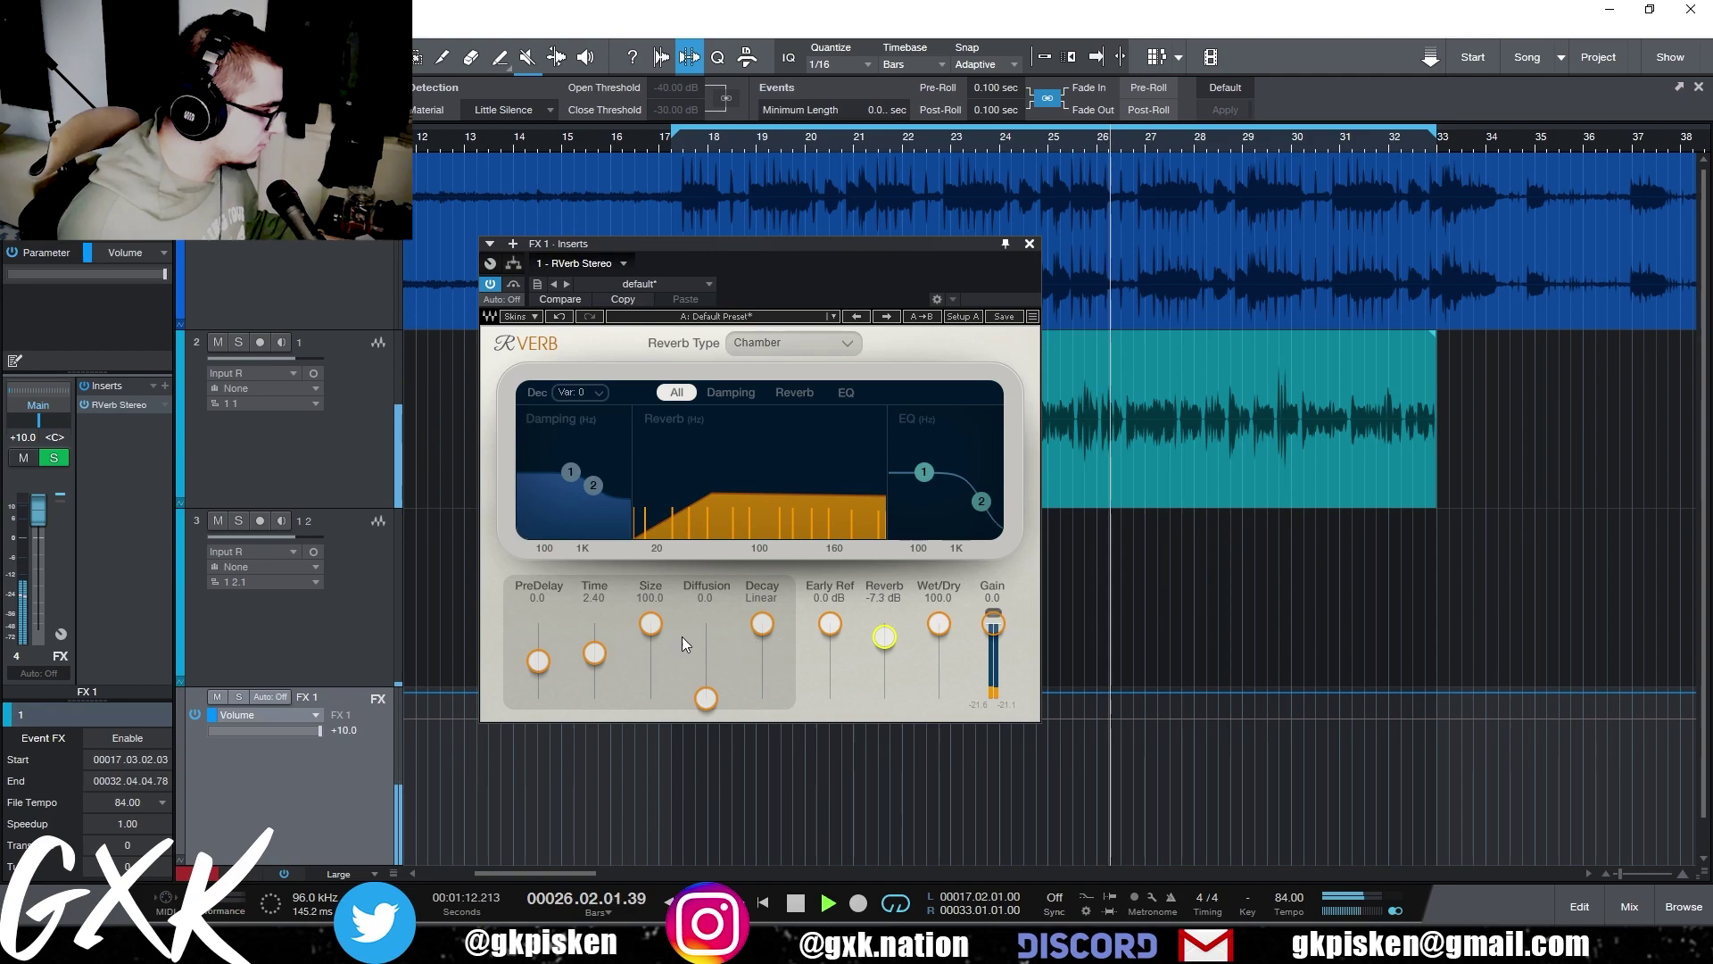
- Refine RVerb with a time of 1.76, a -5.1 dB reverb level and a lowered low EQ band, returning FX 1's volume to 0 dB
drag(594, 654, 598, 669)
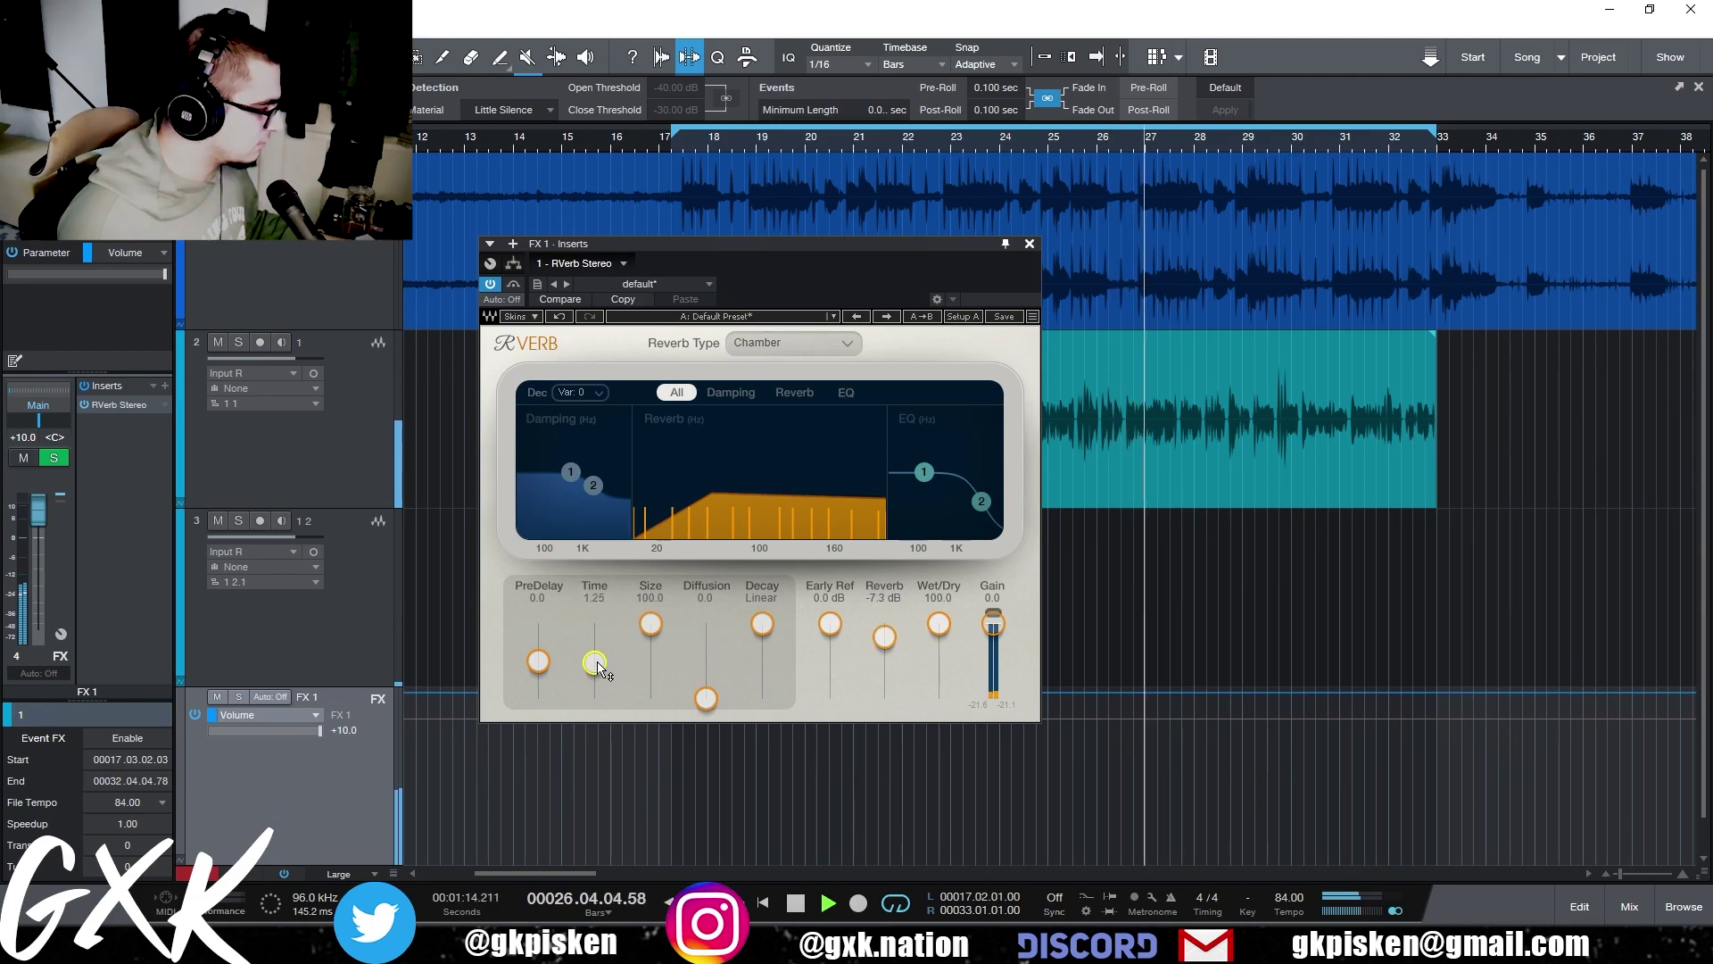
drag(924, 471, 918, 505)
click(357, 484)
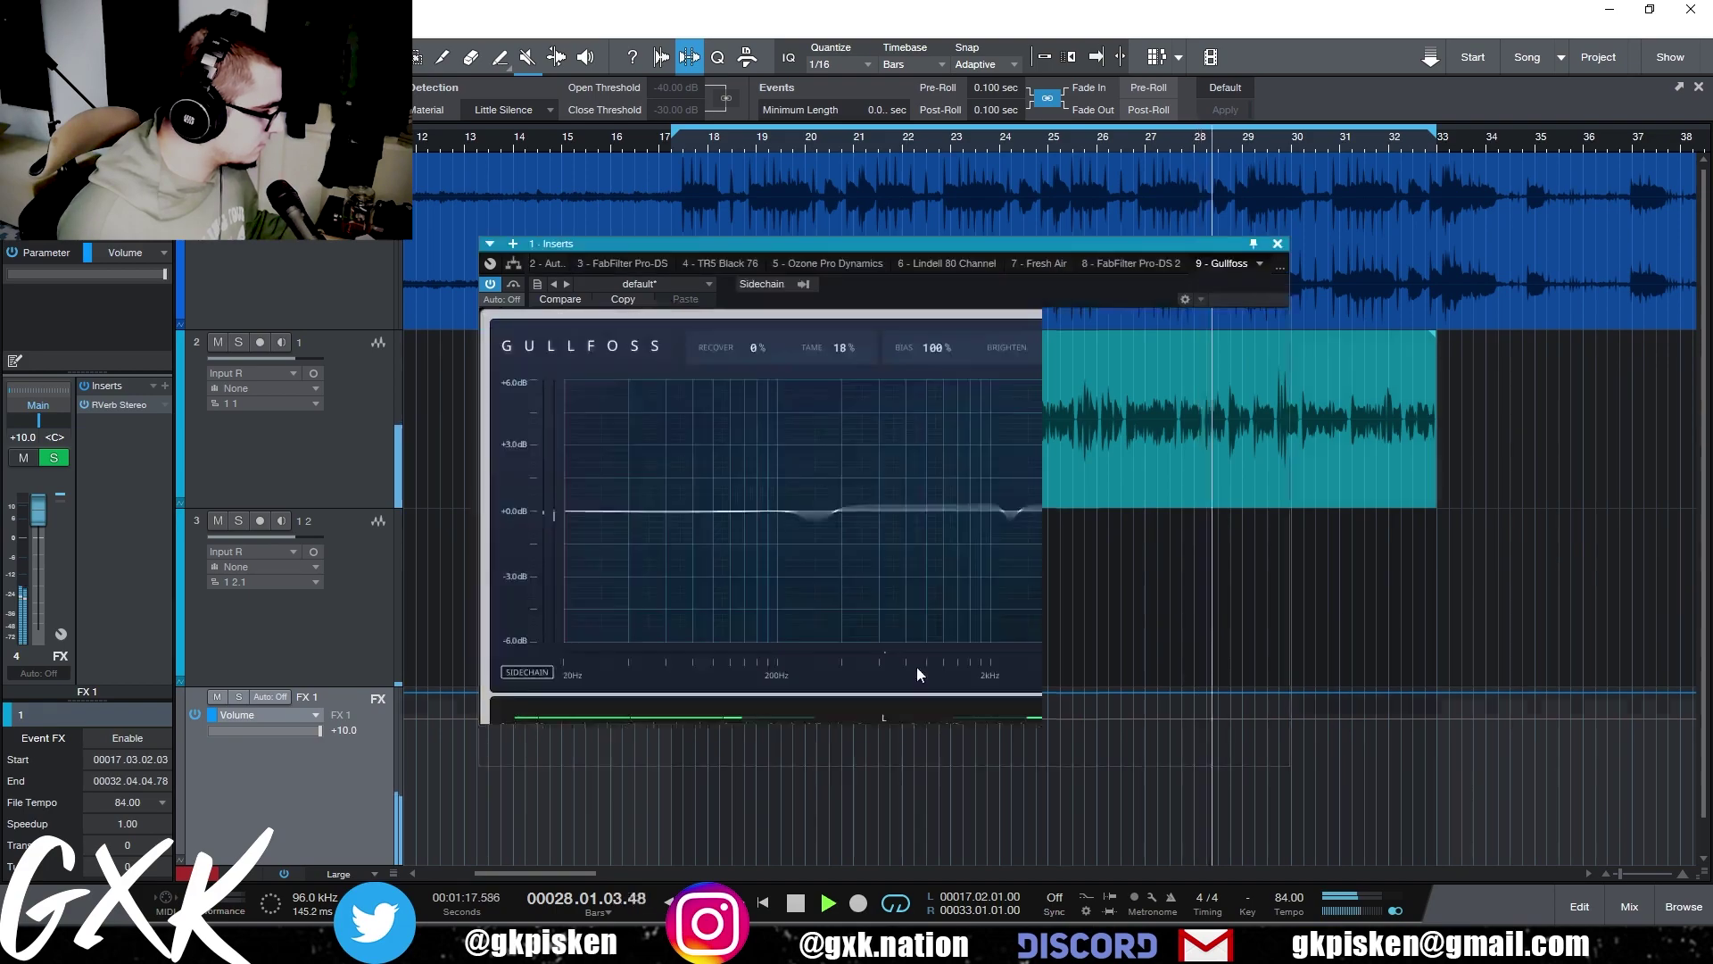
click(380, 769)
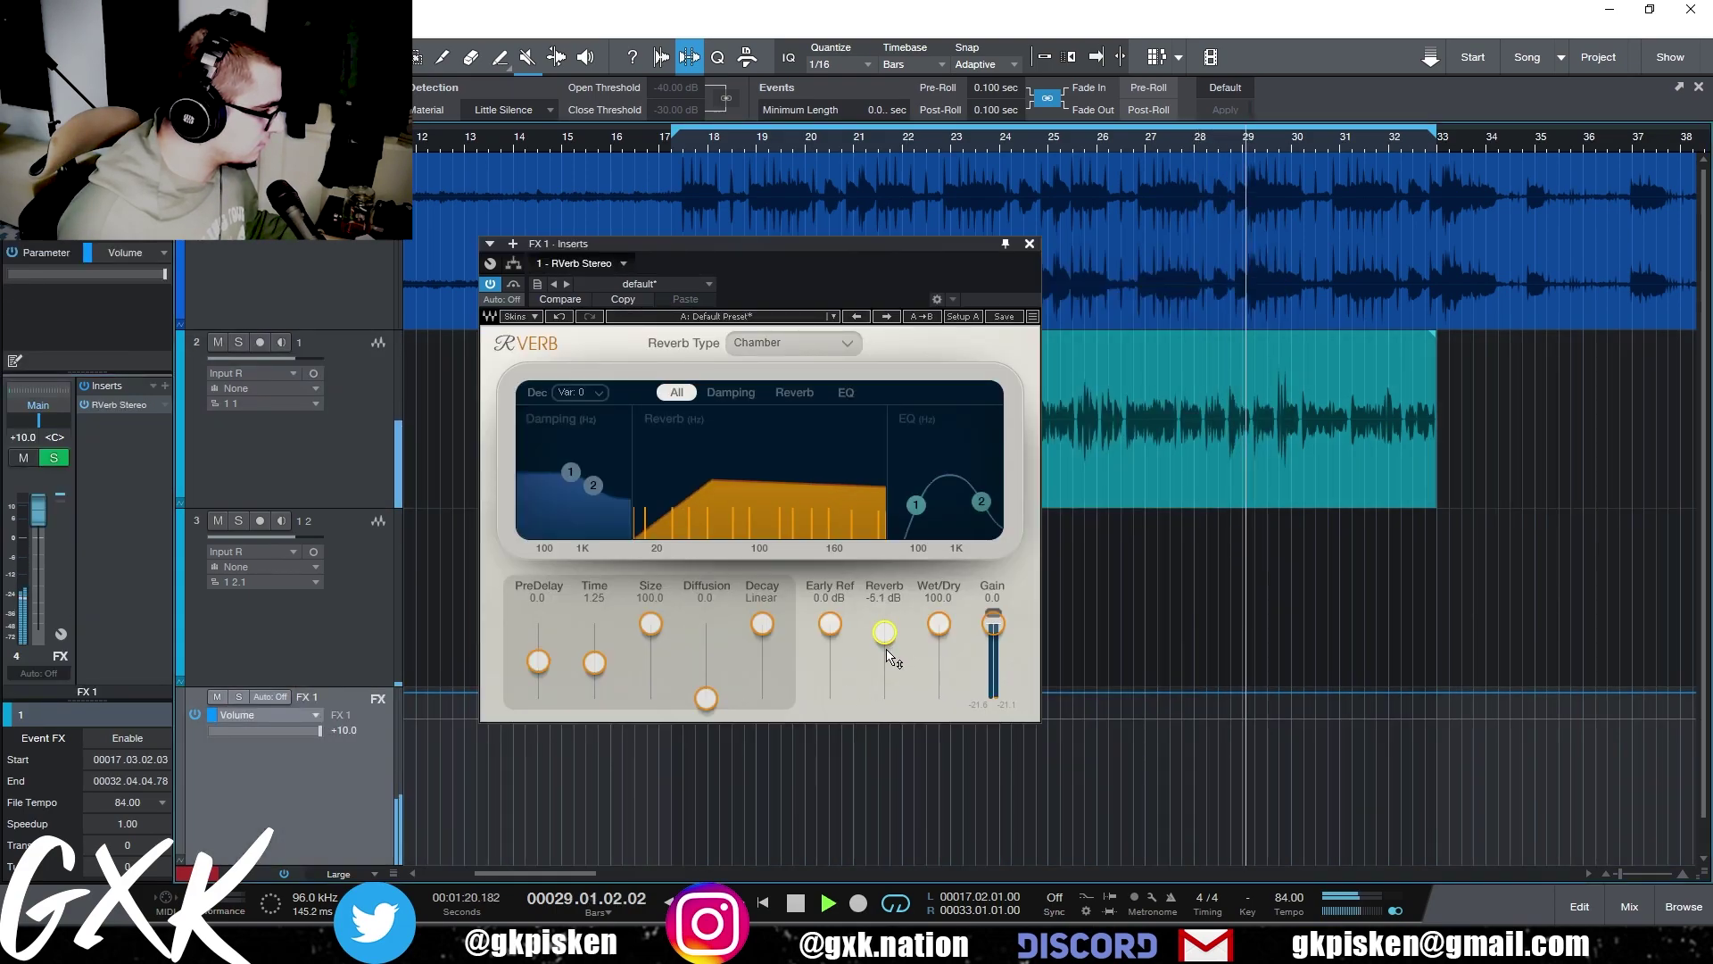
drag(602, 670, 601, 667)
scroll(603, 671, up, 2)
scroll(47, 564, down, 10)
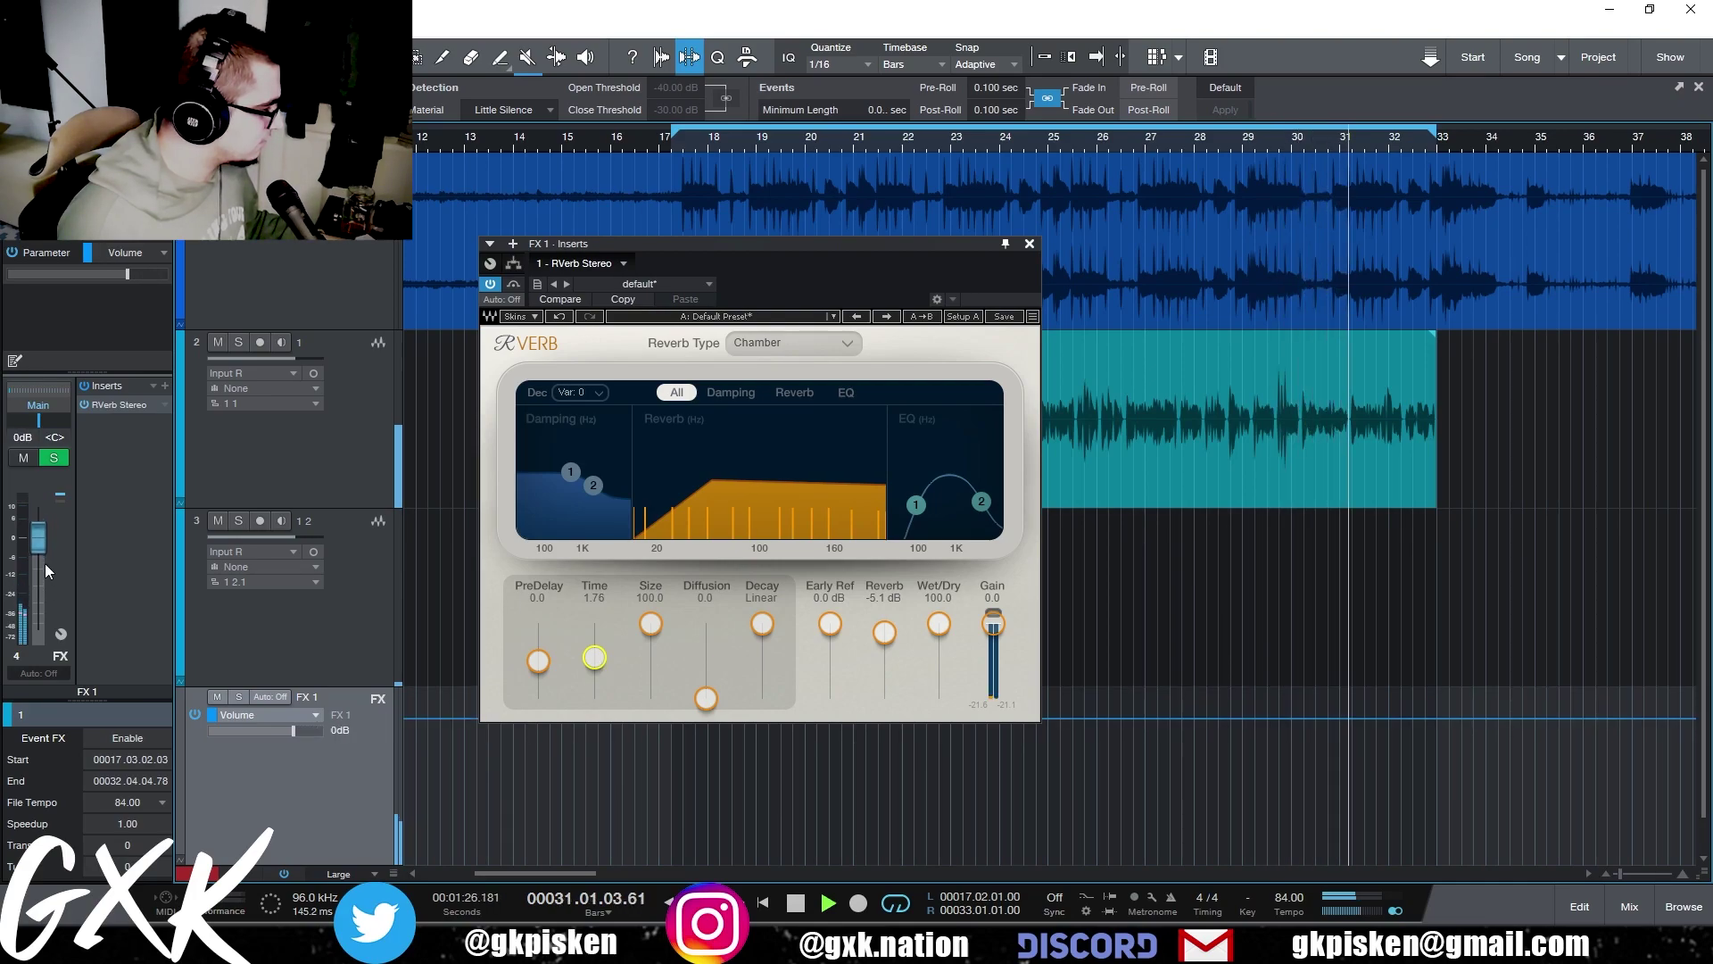
- Adjust the vocal track's send level to FX 1 by ear during playback
click(339, 447)
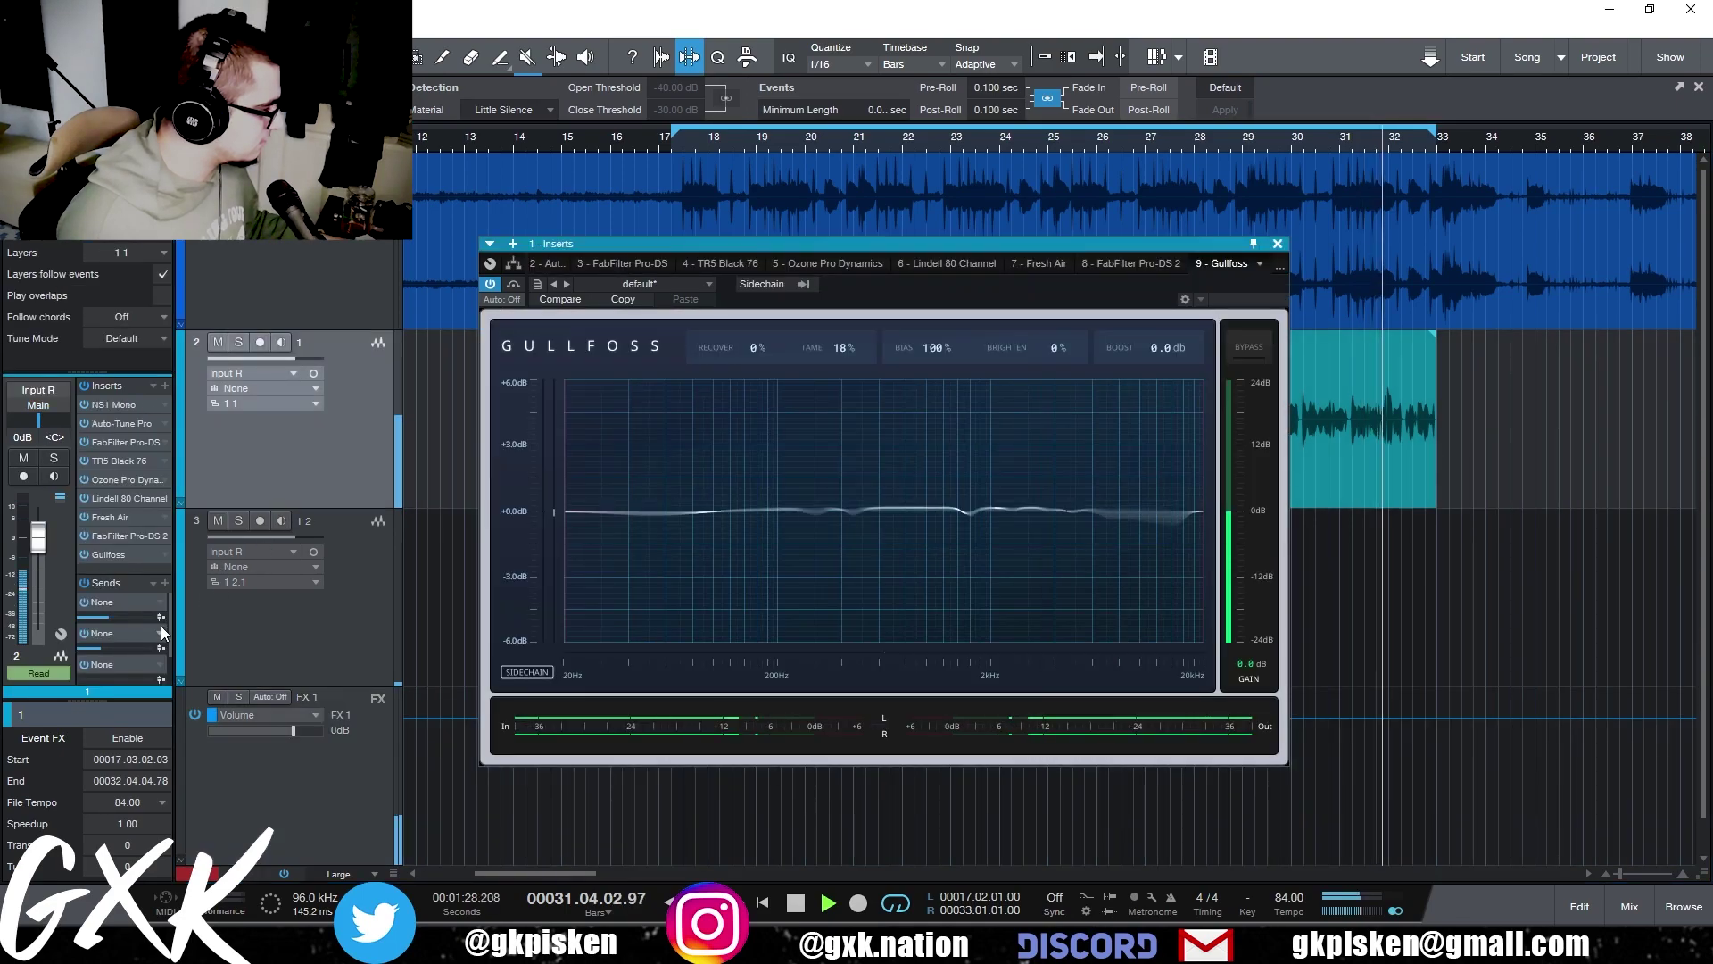
drag(170, 636, 170, 662)
key(space)
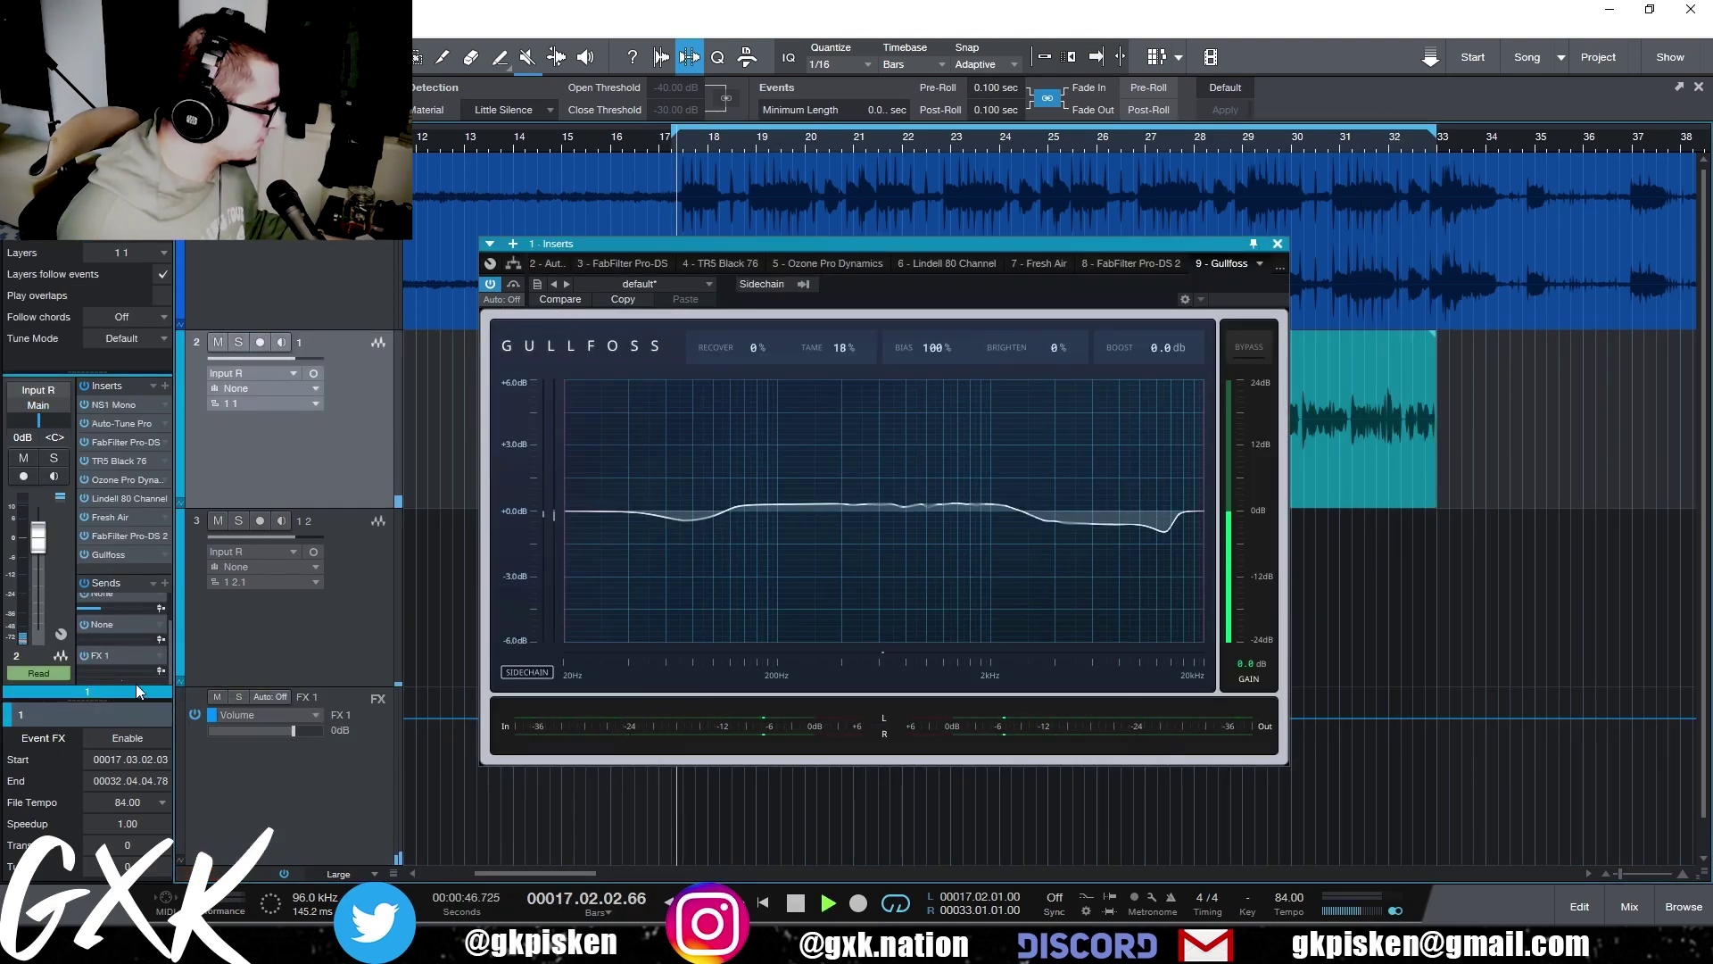
drag(125, 668, 173, 674)
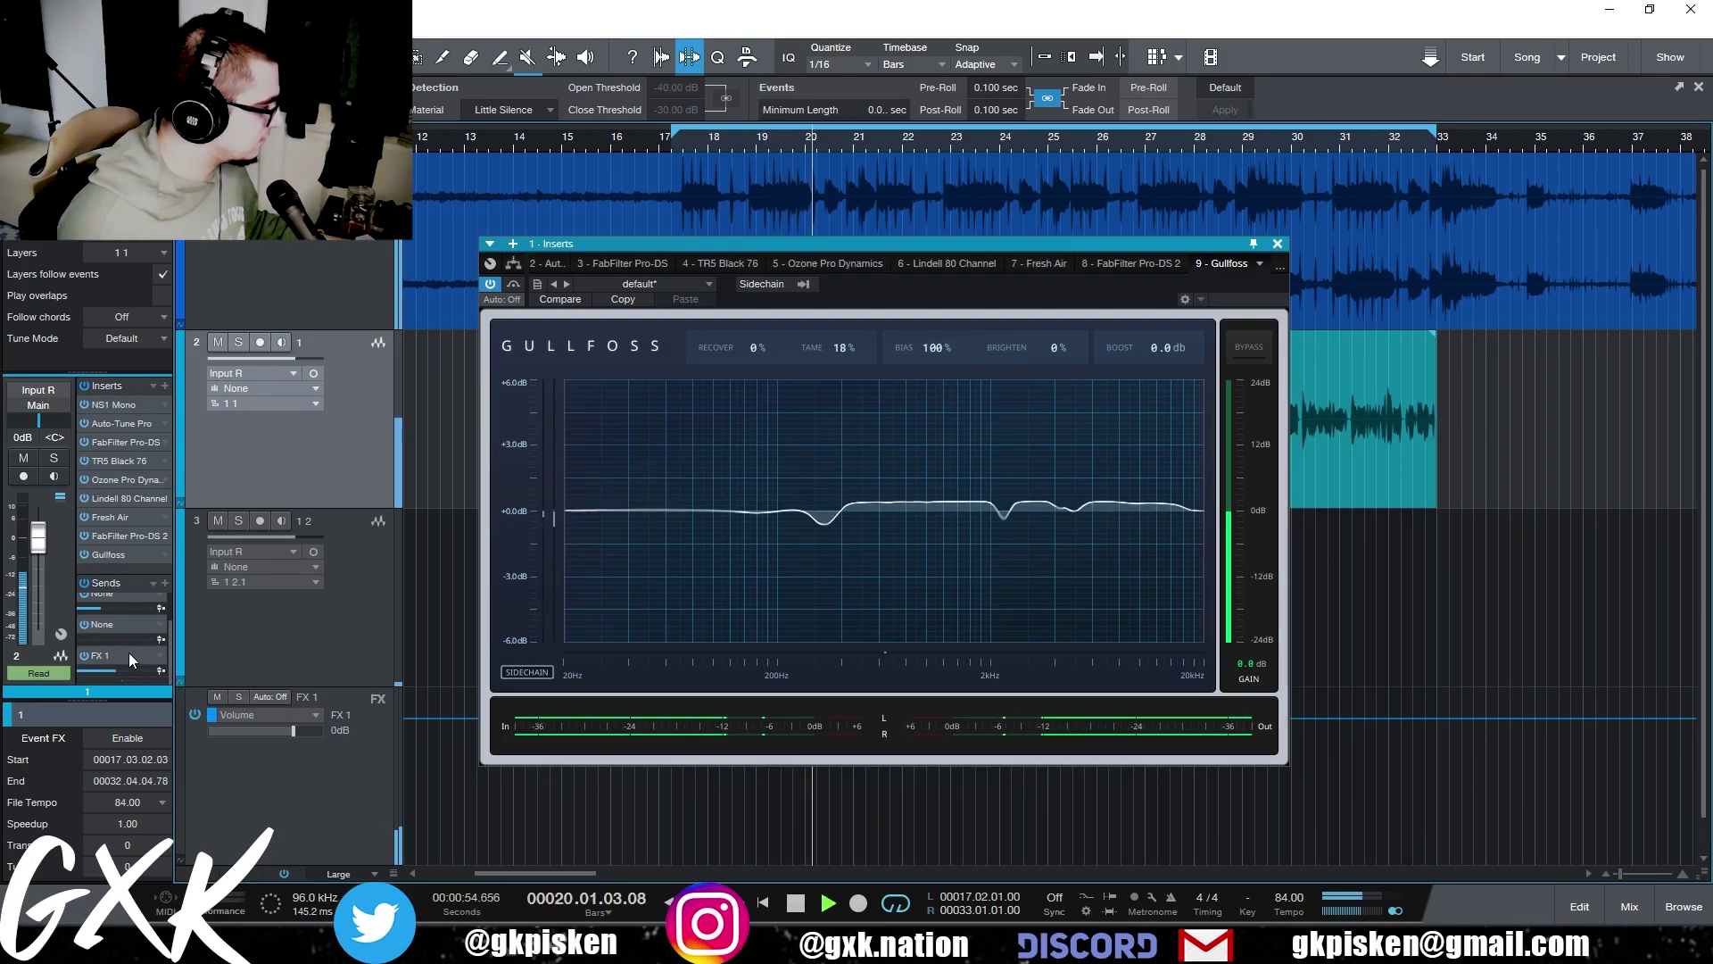
- Add a second FX channel to the vocal's sends with H-Delay Stereo, using a 1/16 ping-pong delay, filtering and low feedback
click(164, 582)
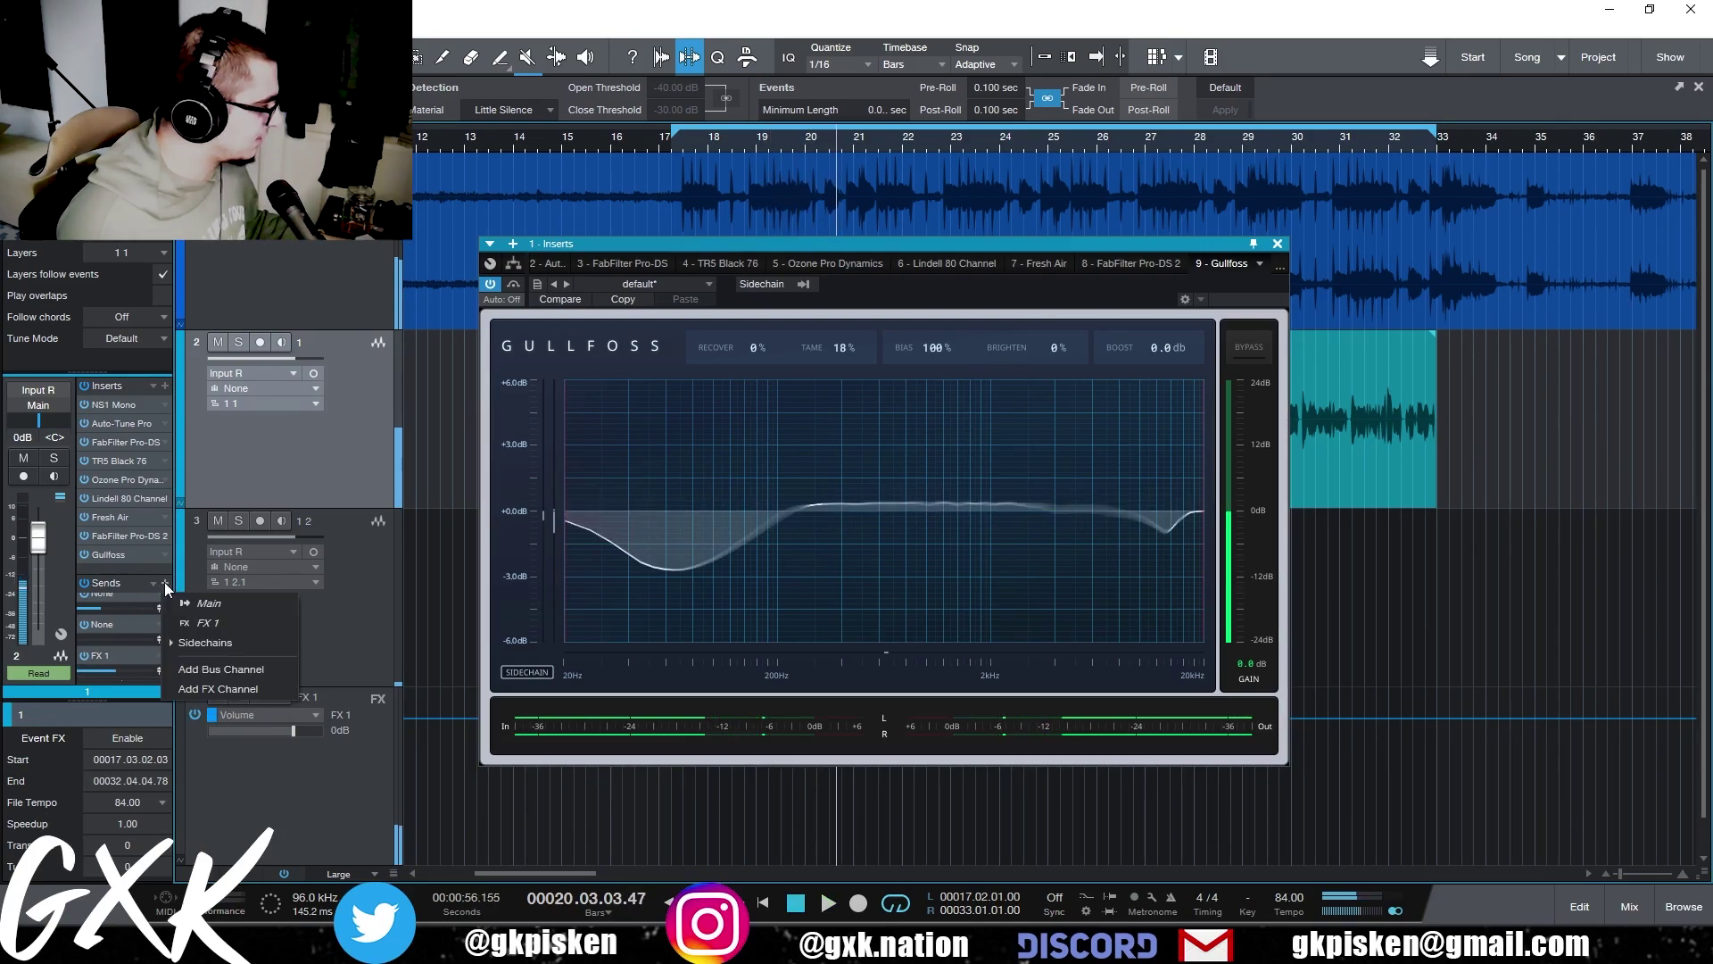
click(234, 690)
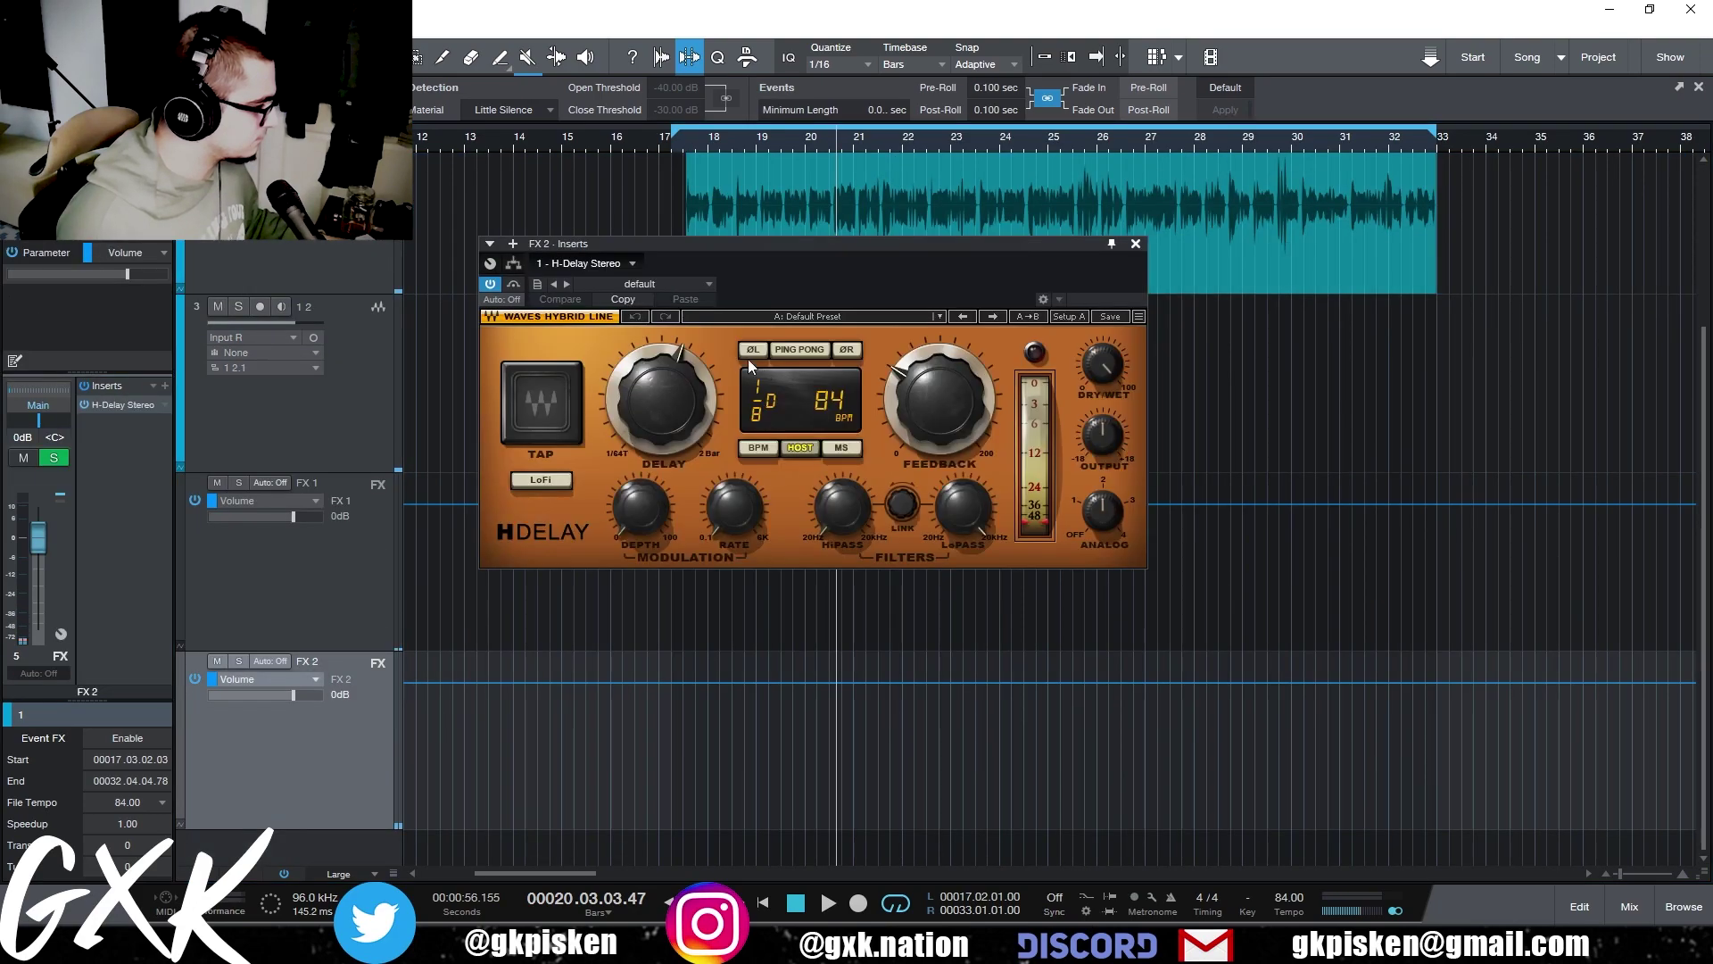
key(space)
scroll(697, 399, down, 8)
scroll(698, 399, up, 4)
scroll(928, 431, down, 3)
scroll(856, 495, up, 3)
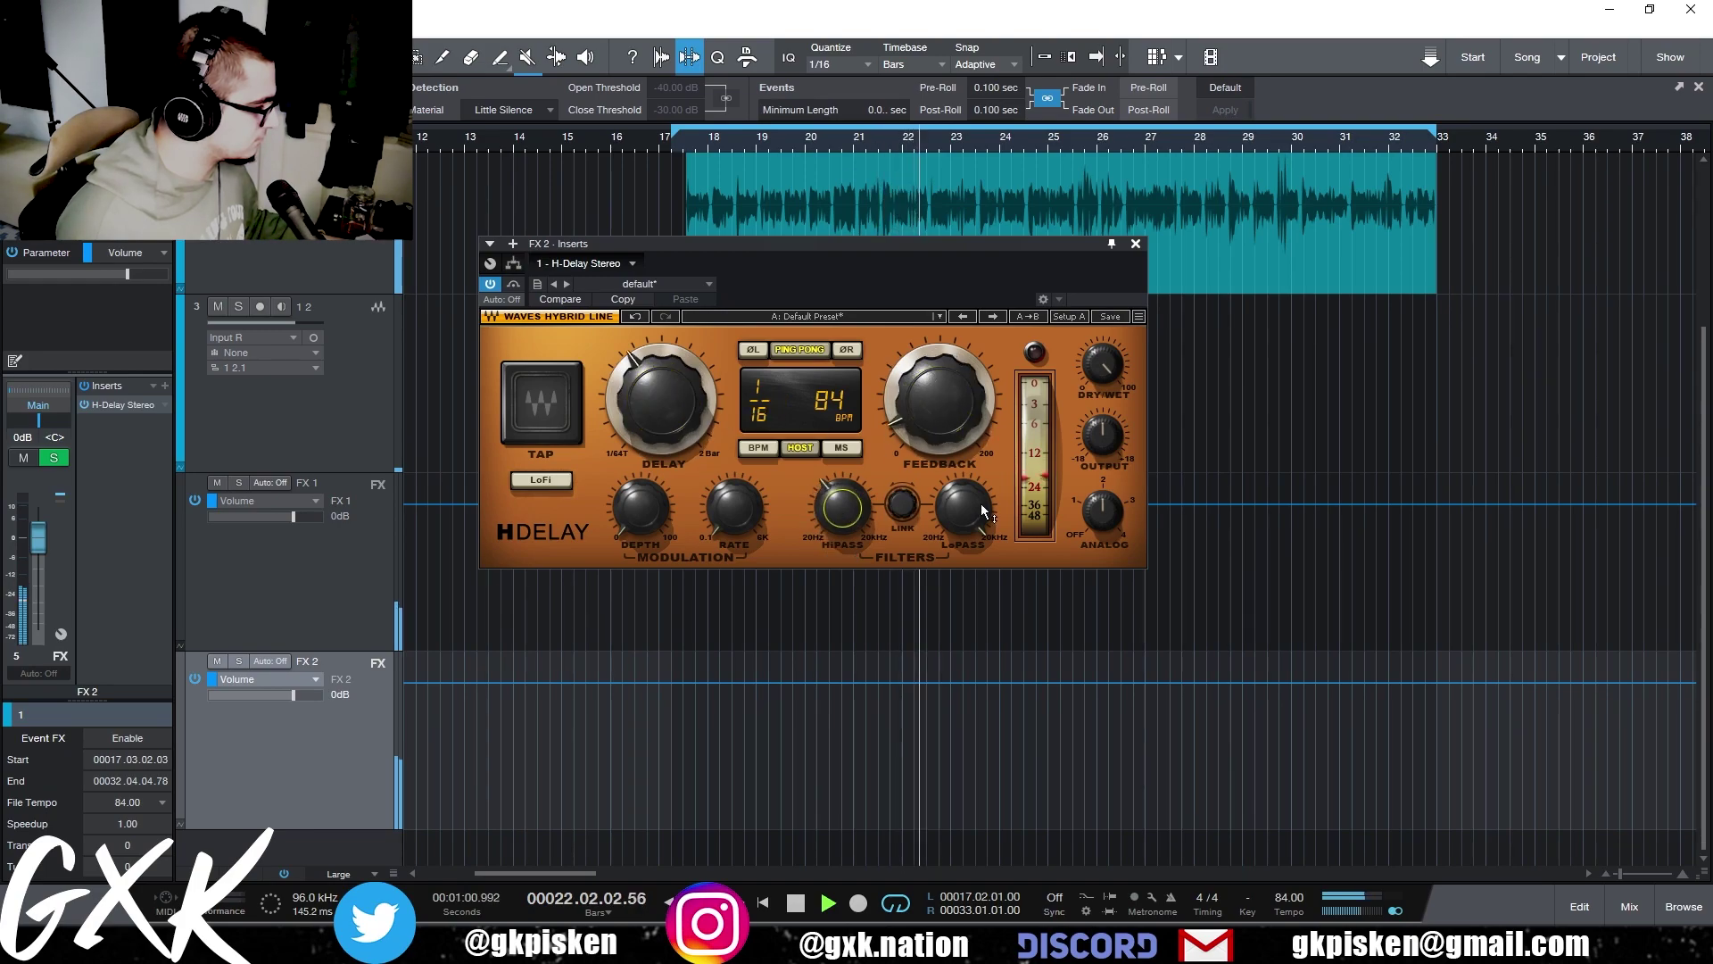
scroll(948, 446, down, 5)
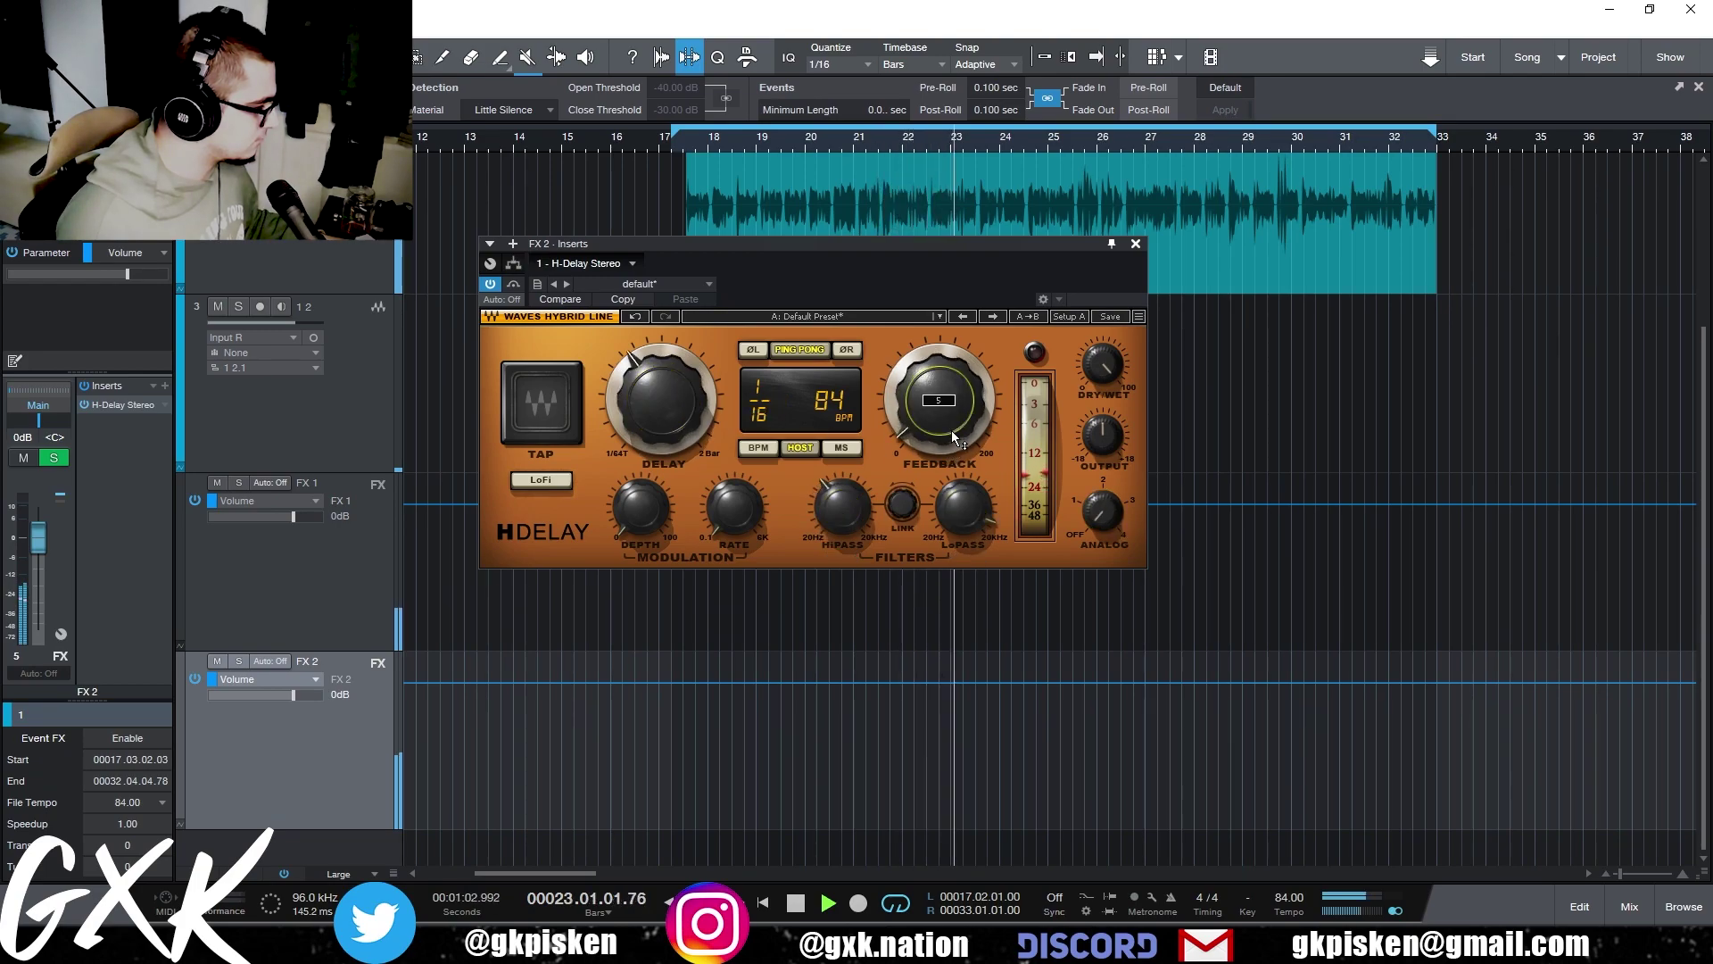
scroll(951, 430, up, 3)
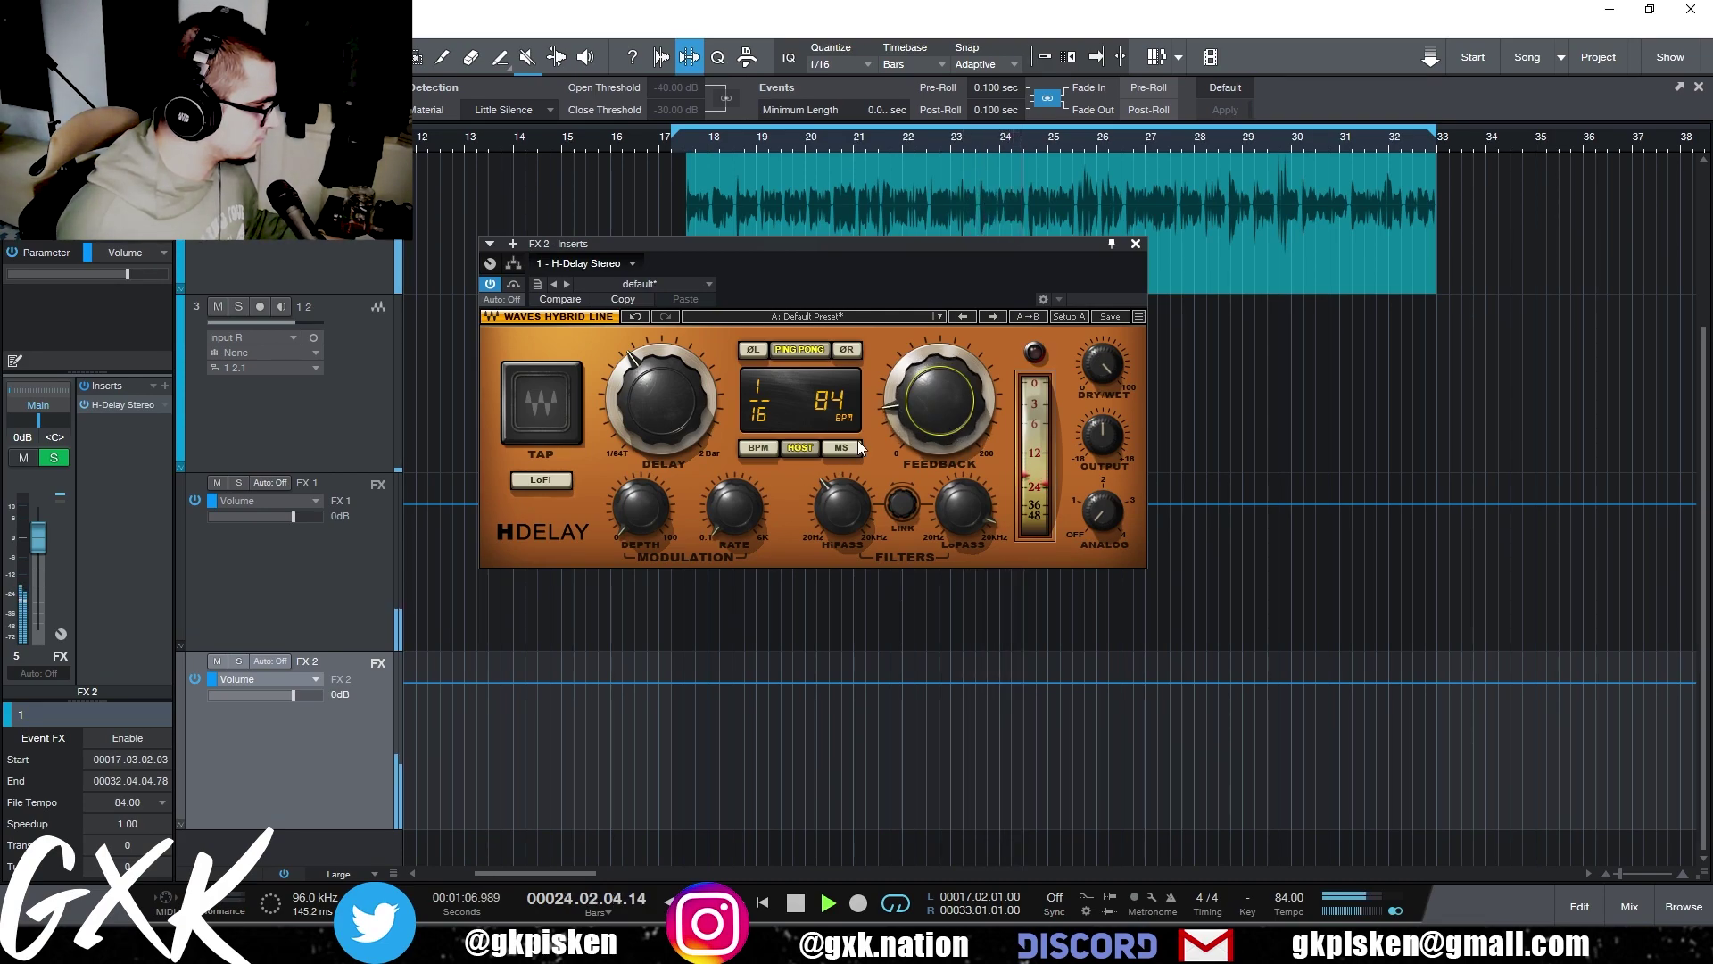
- Lower the vocal track's send level to FX 2 to -15.0 during playback
scroll(742, 677, up, 2)
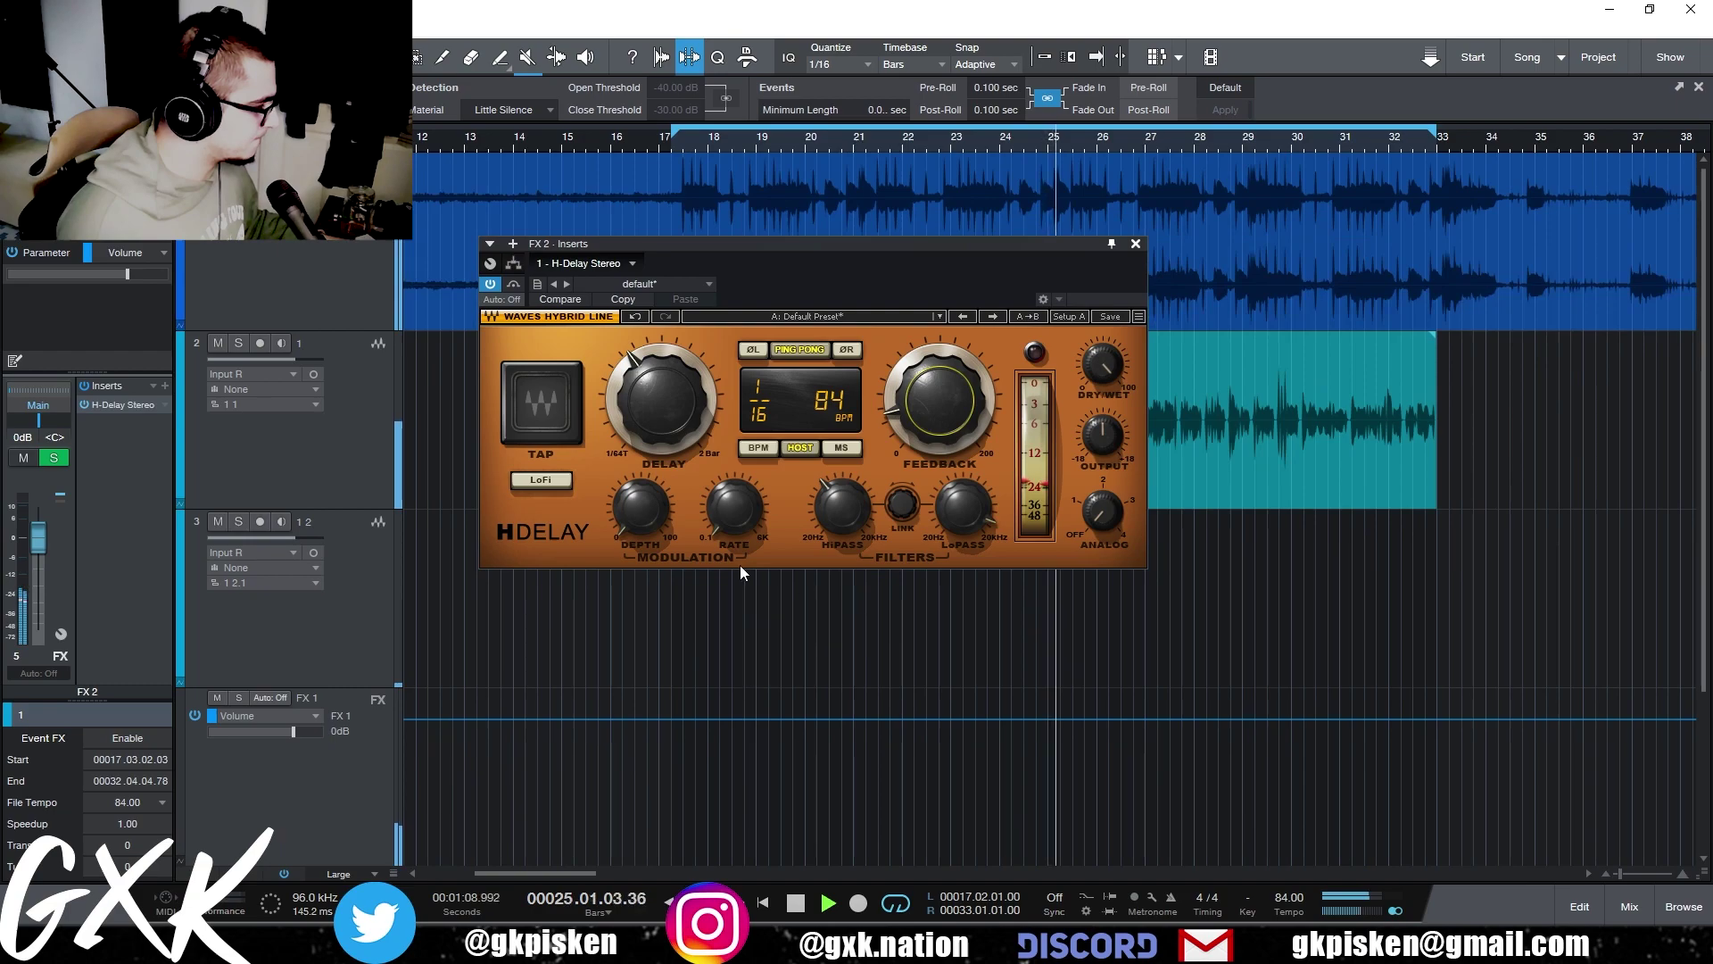
click(275, 482)
scroll(170, 625, down, 2)
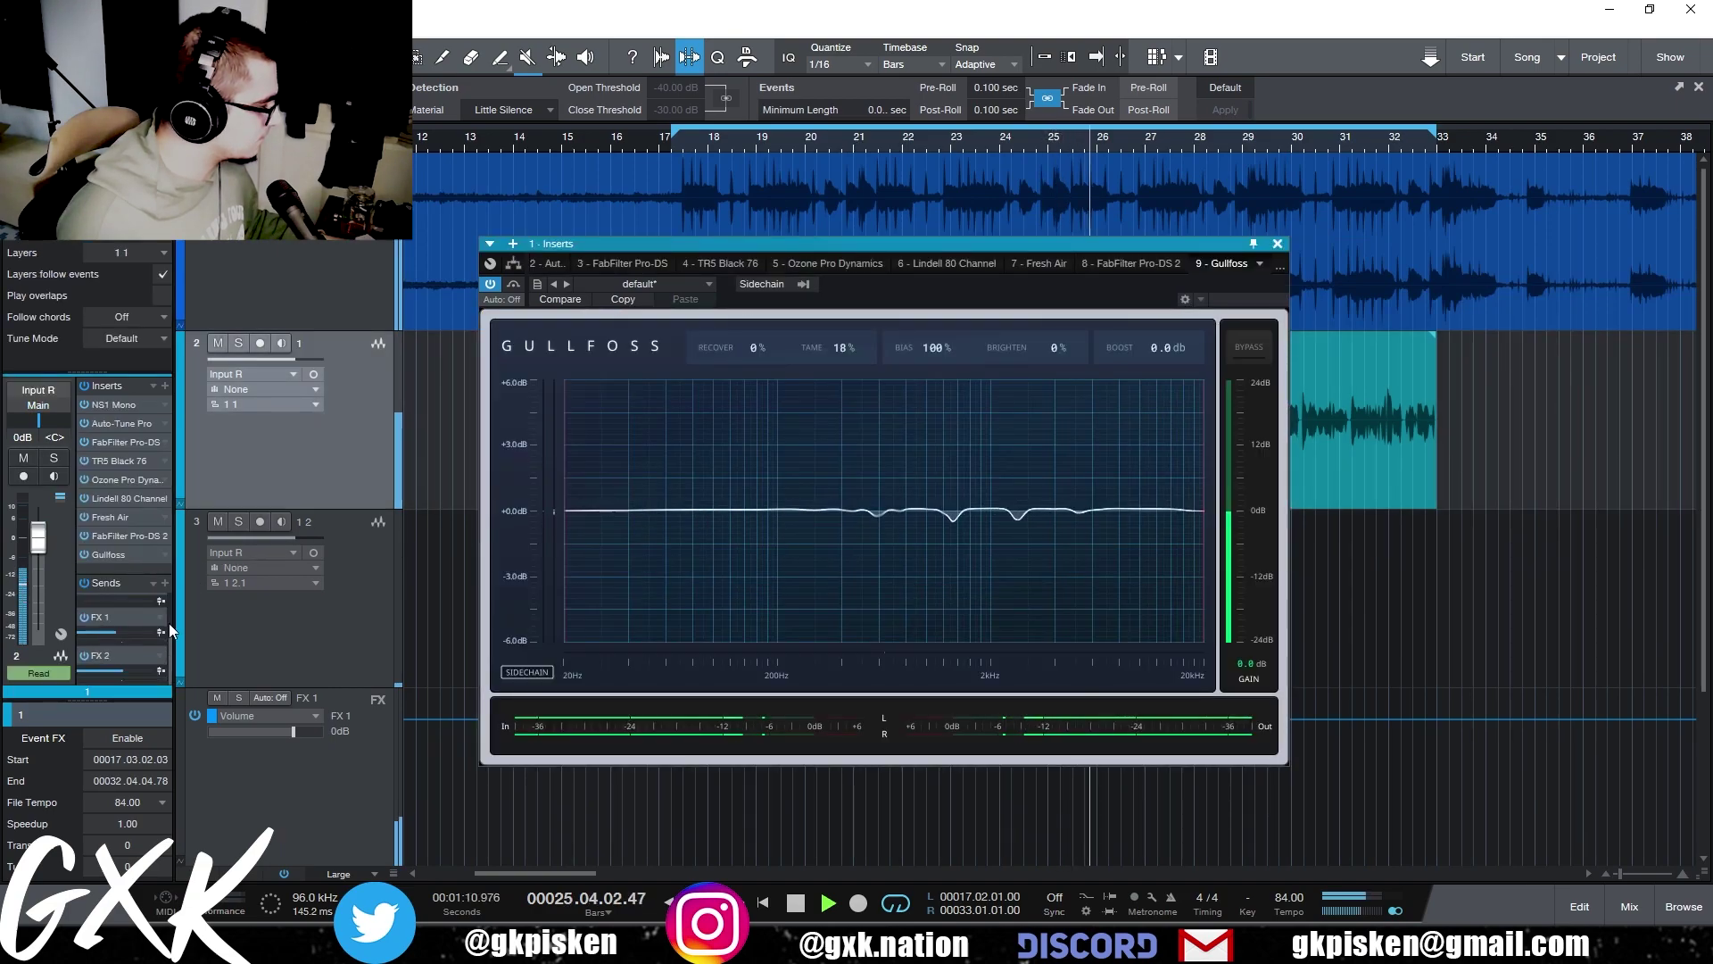
scroll(116, 667, down, 5)
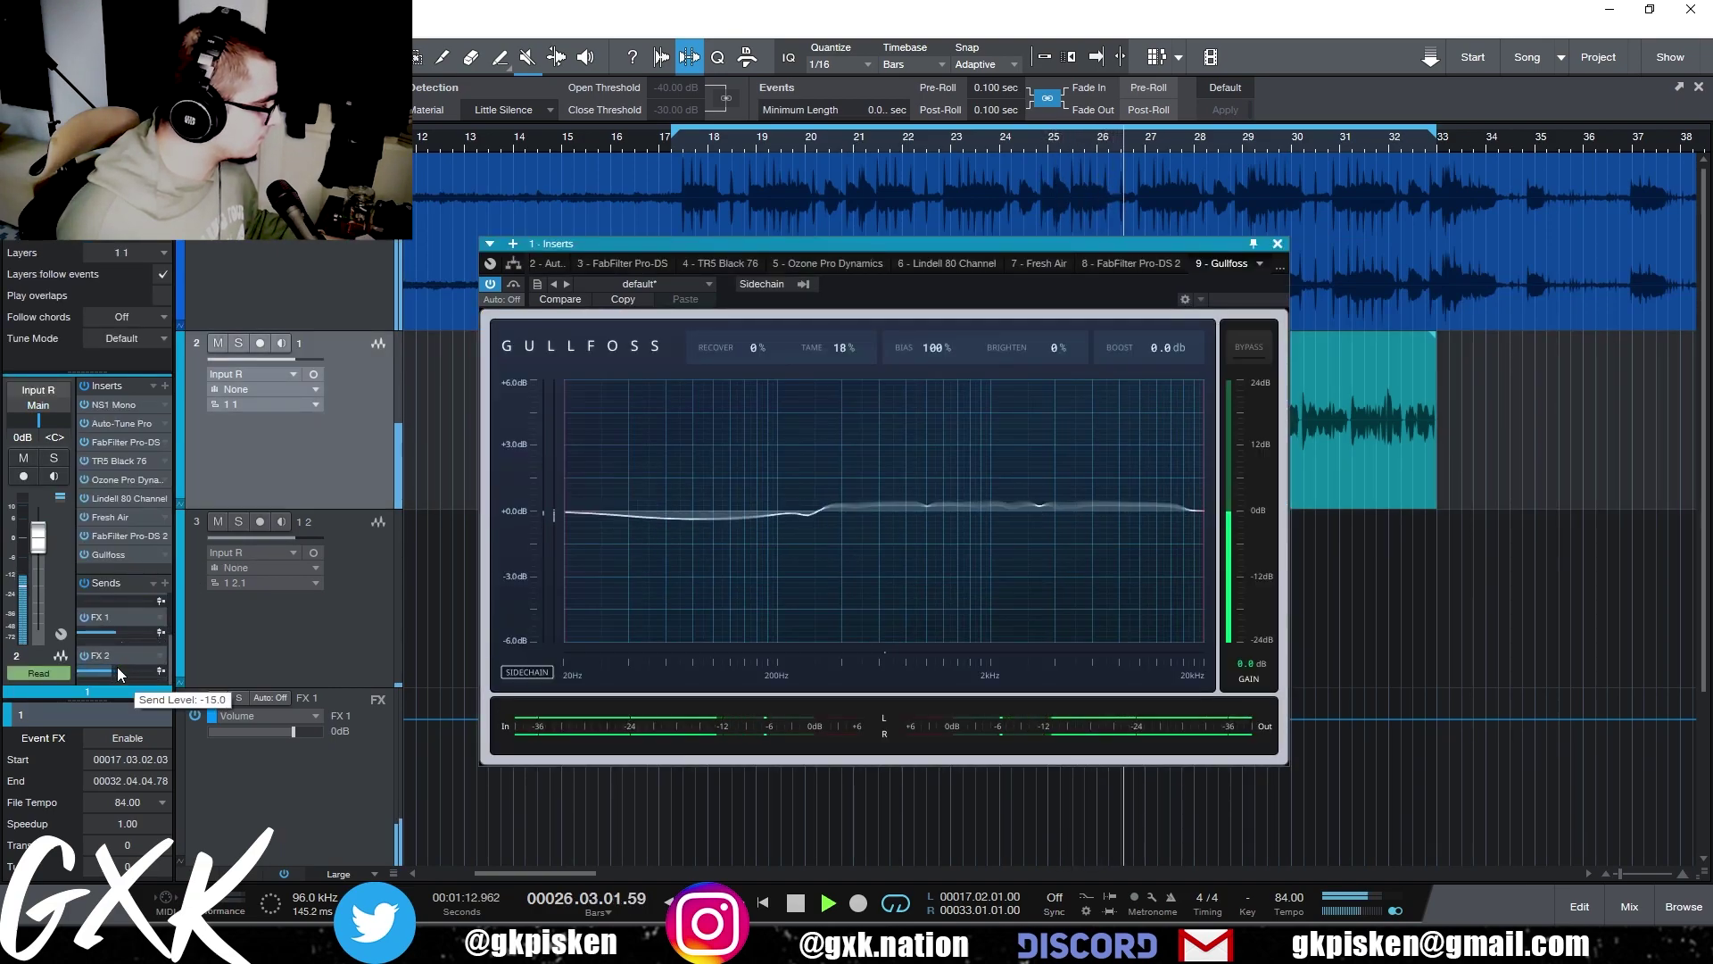
scroll(116, 667, down, 2)
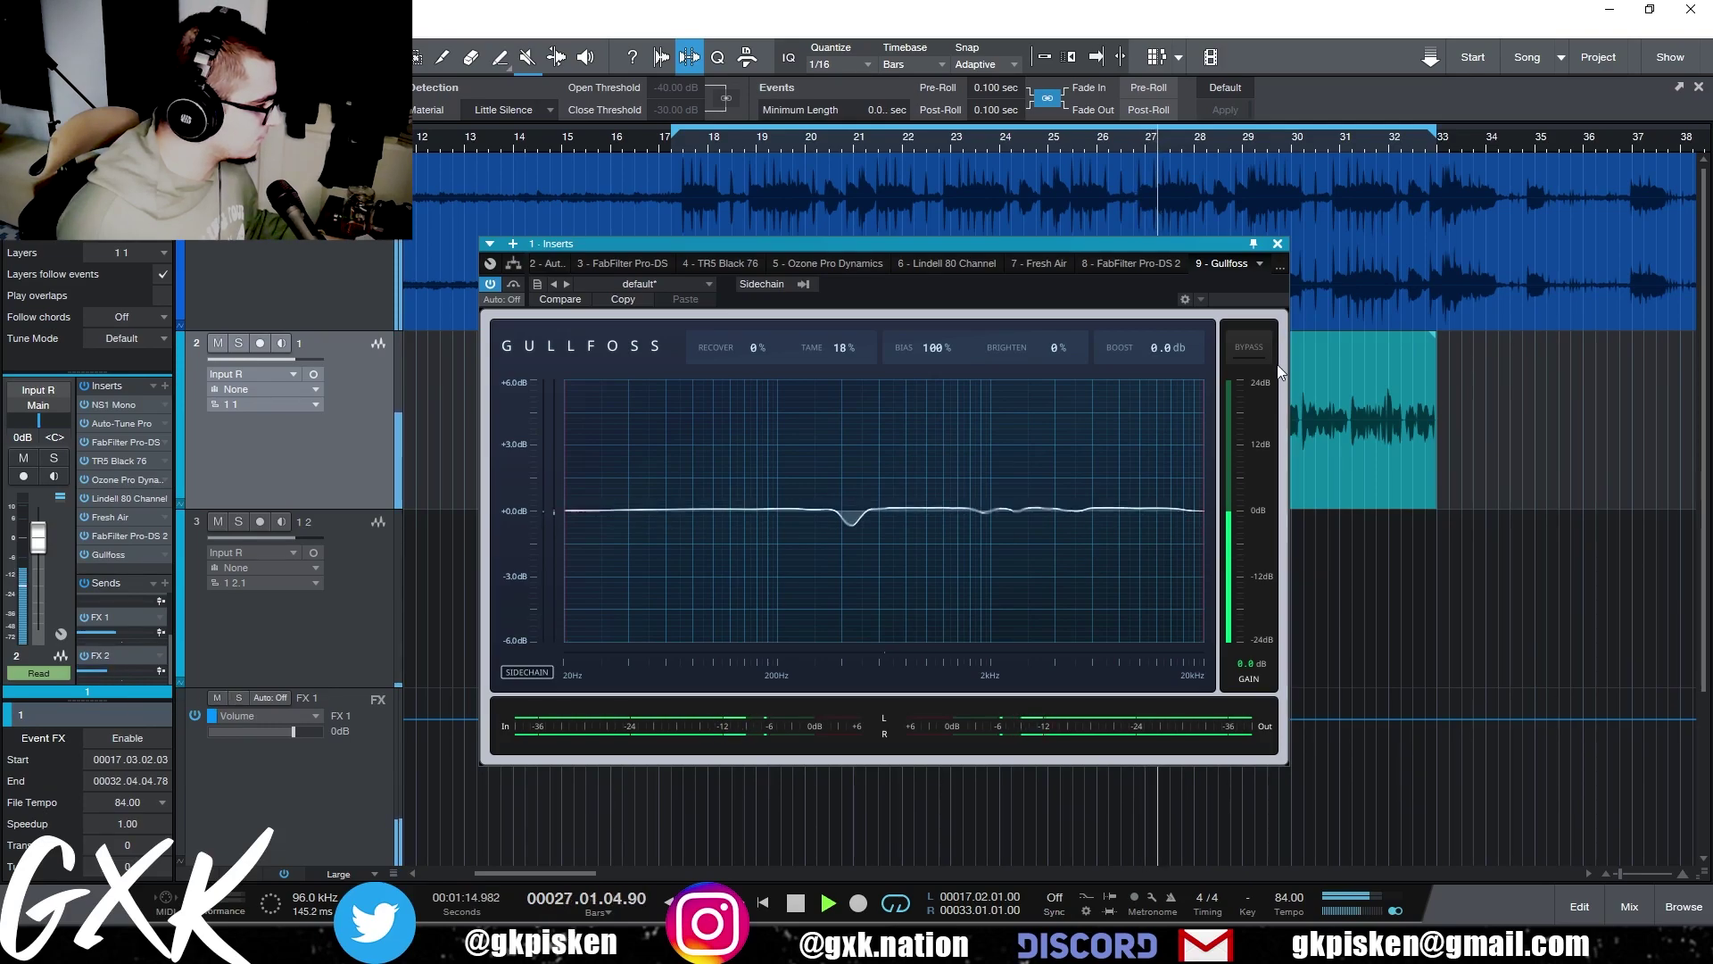
- Add a third FX channel to the vocal's sends and insert Aphex Vintage Exciter Mono on it with the input at 13.9
key(space)
click(163, 584)
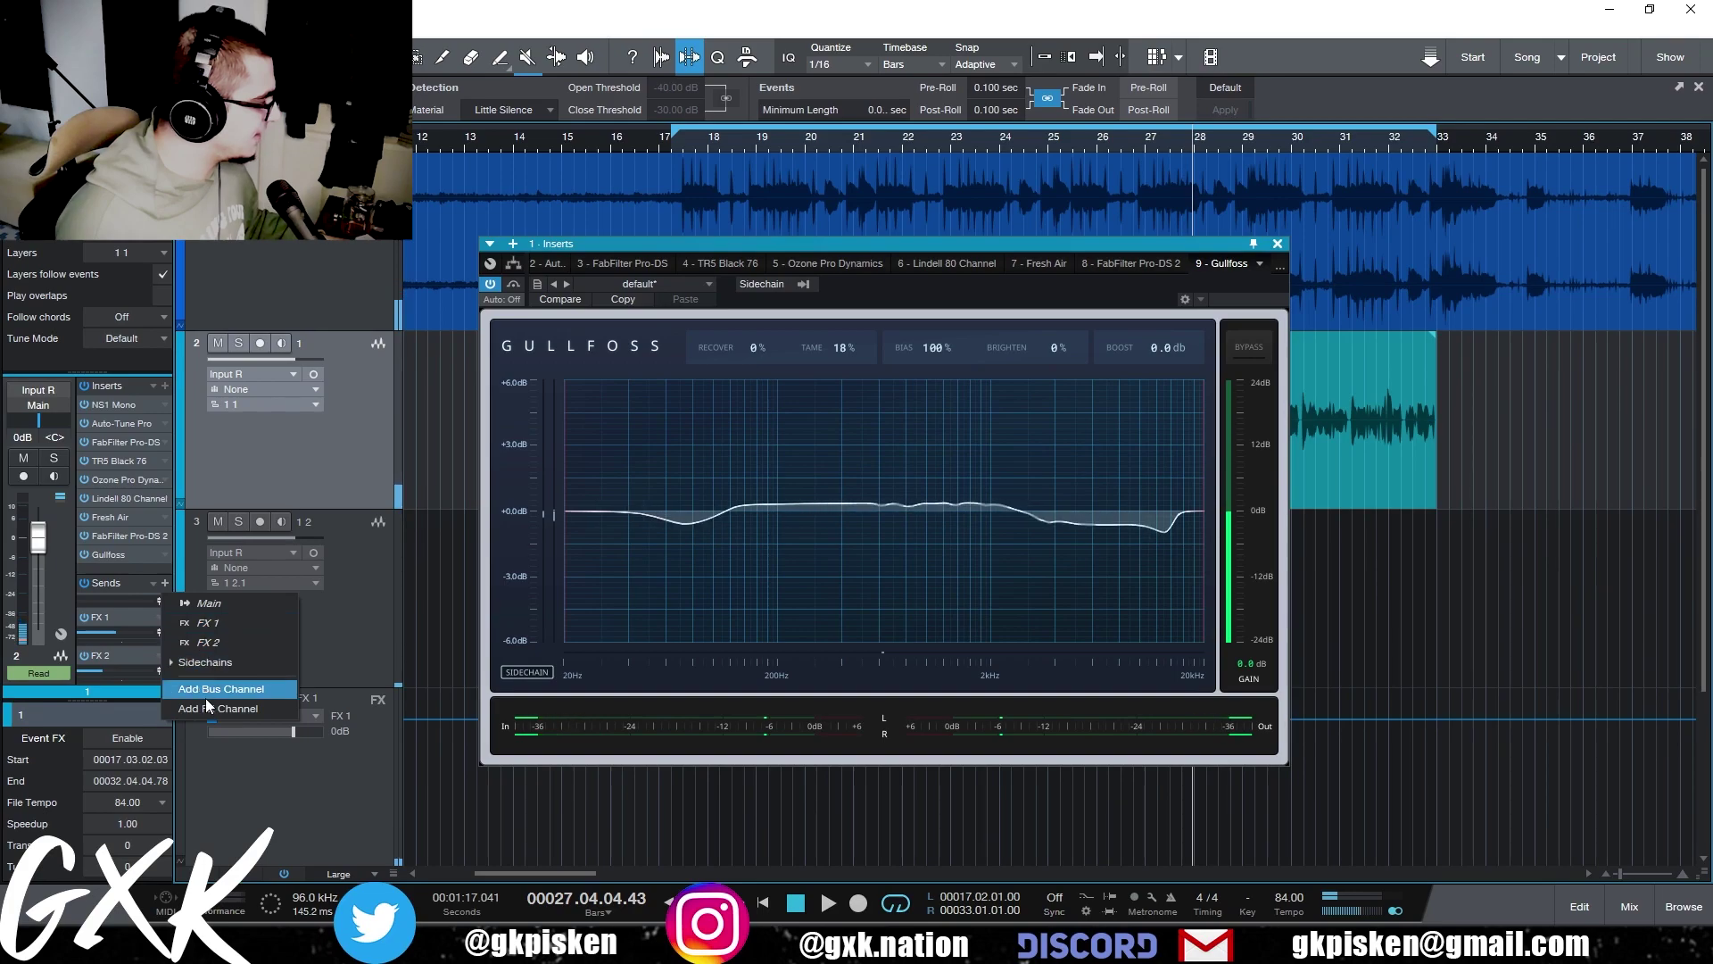
click(254, 684)
click(373, 737)
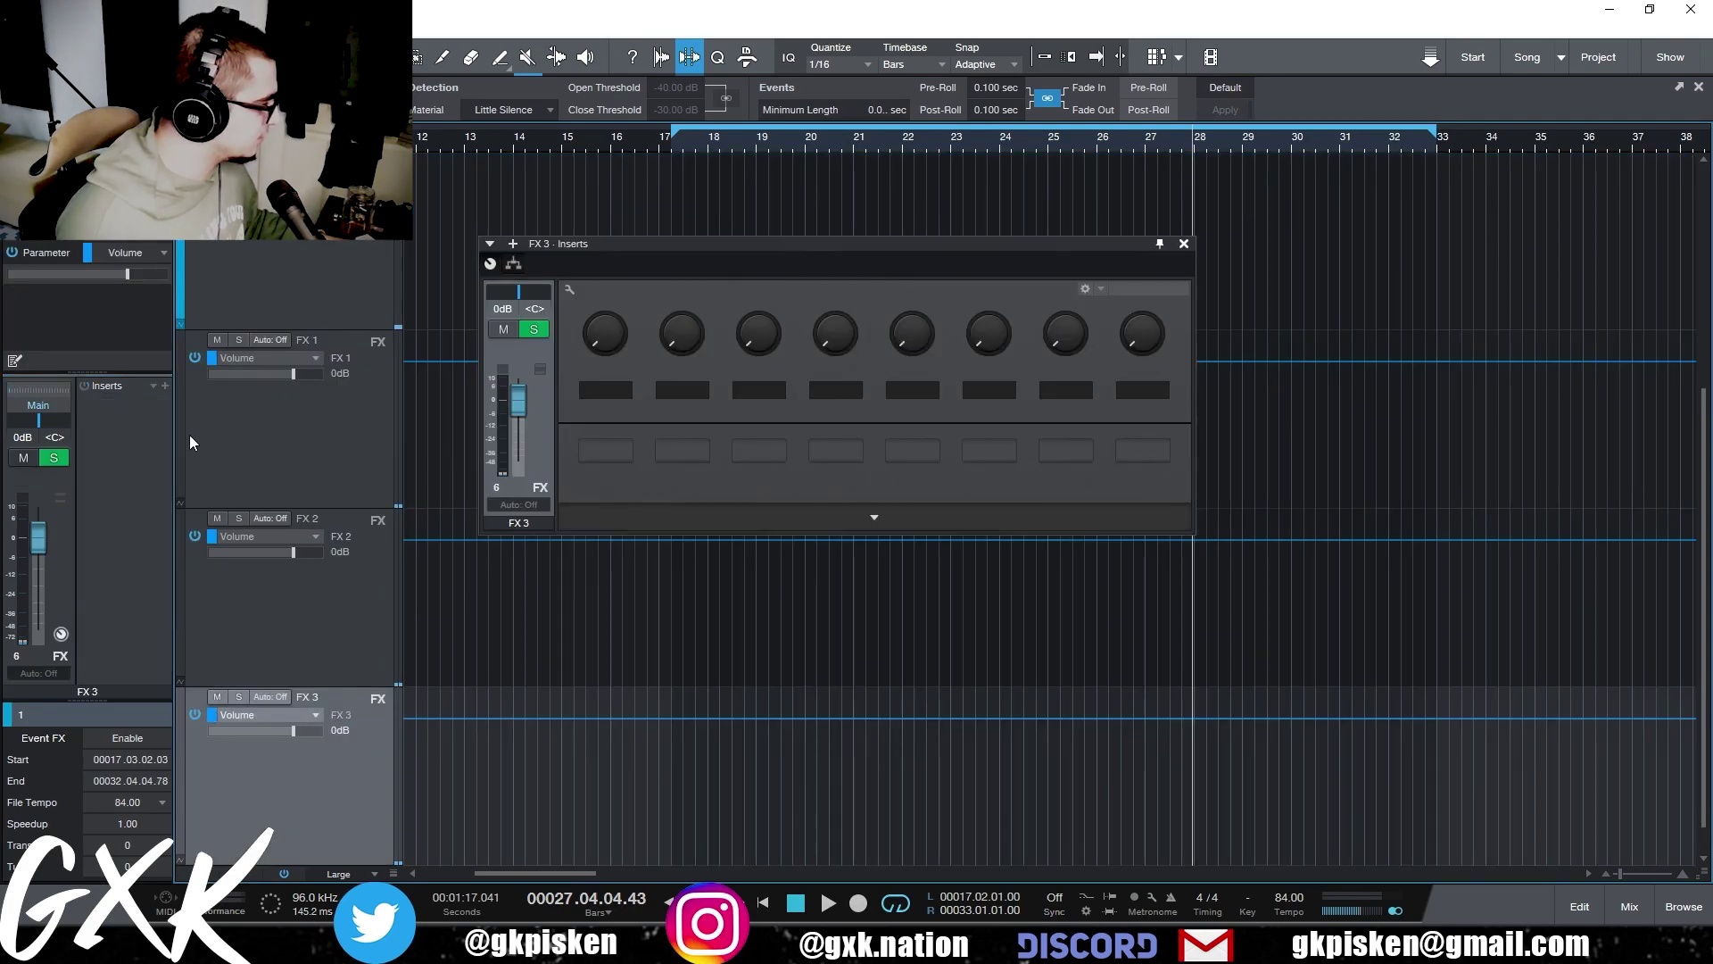
click(164, 387)
click(284, 491)
drag(826, 533, 826, 571)
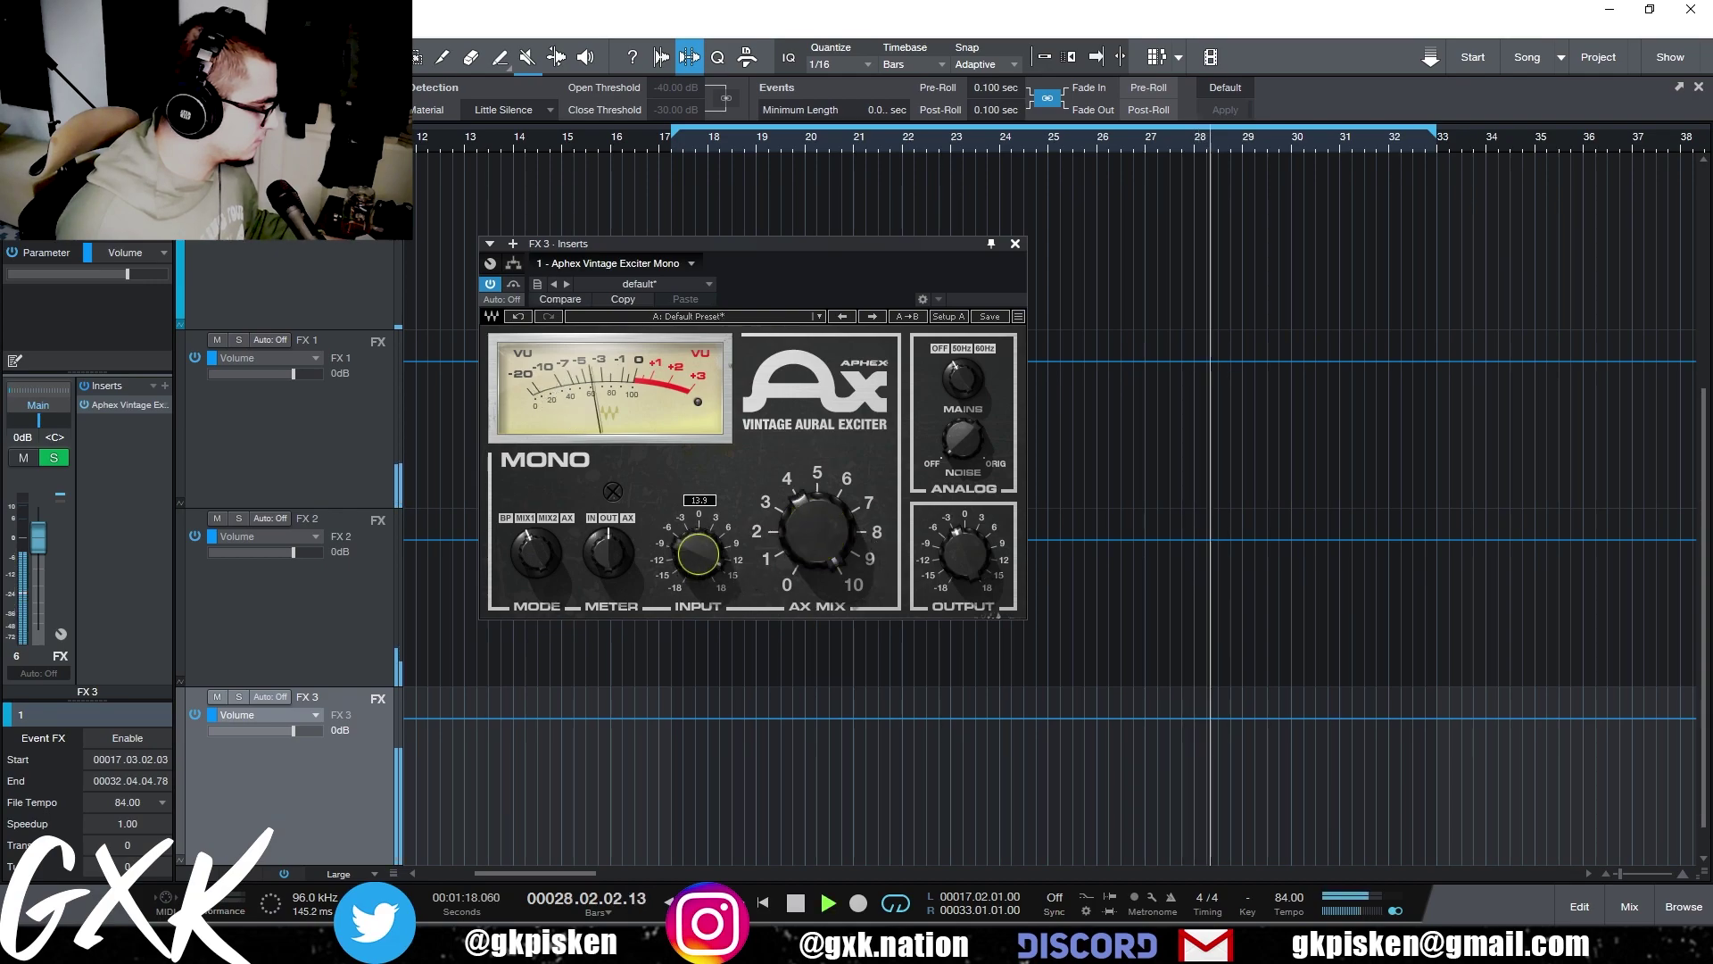
- Lower FX 3's volume to -20.0 during playback and compare the mix with the channel muted and unmuted
key(space)
mouse_move(40, 547)
mouse_down()
mouse_move(23, 682)
mouse_move(39, 543)
mouse_move(39, 582)
mouse_up()
key(space)
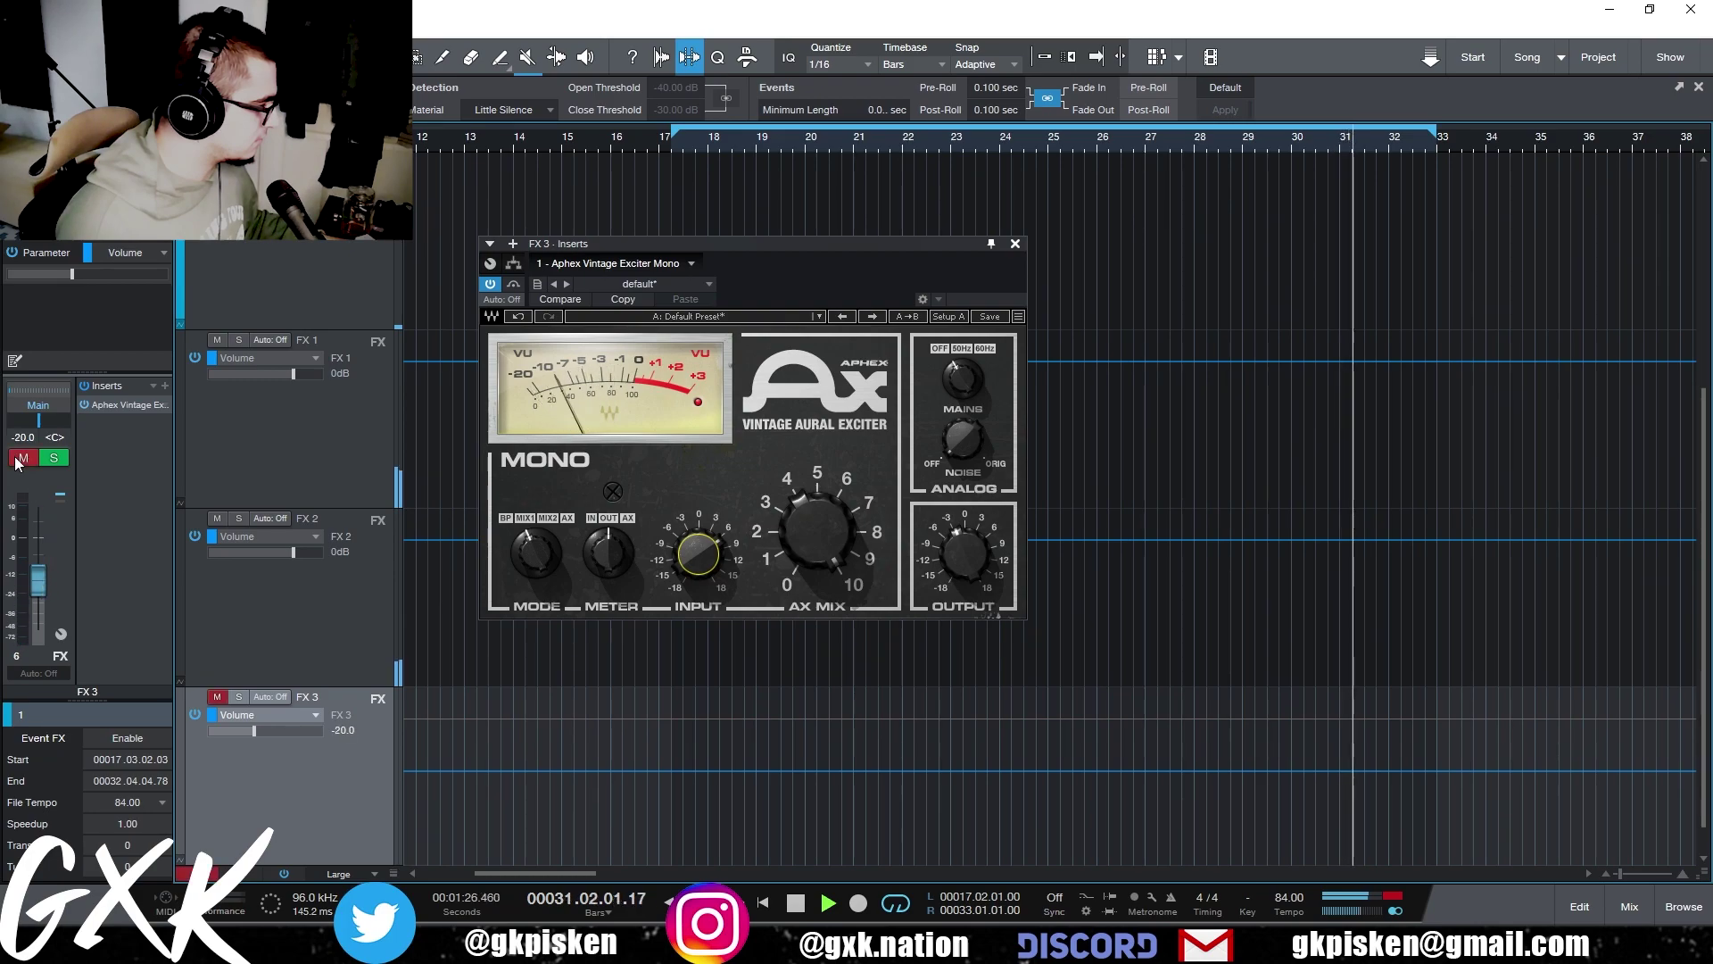
- Close the exciter, select the vocal track and listen to it with its sends switched off and on
scroll(793, 707, up, 4)
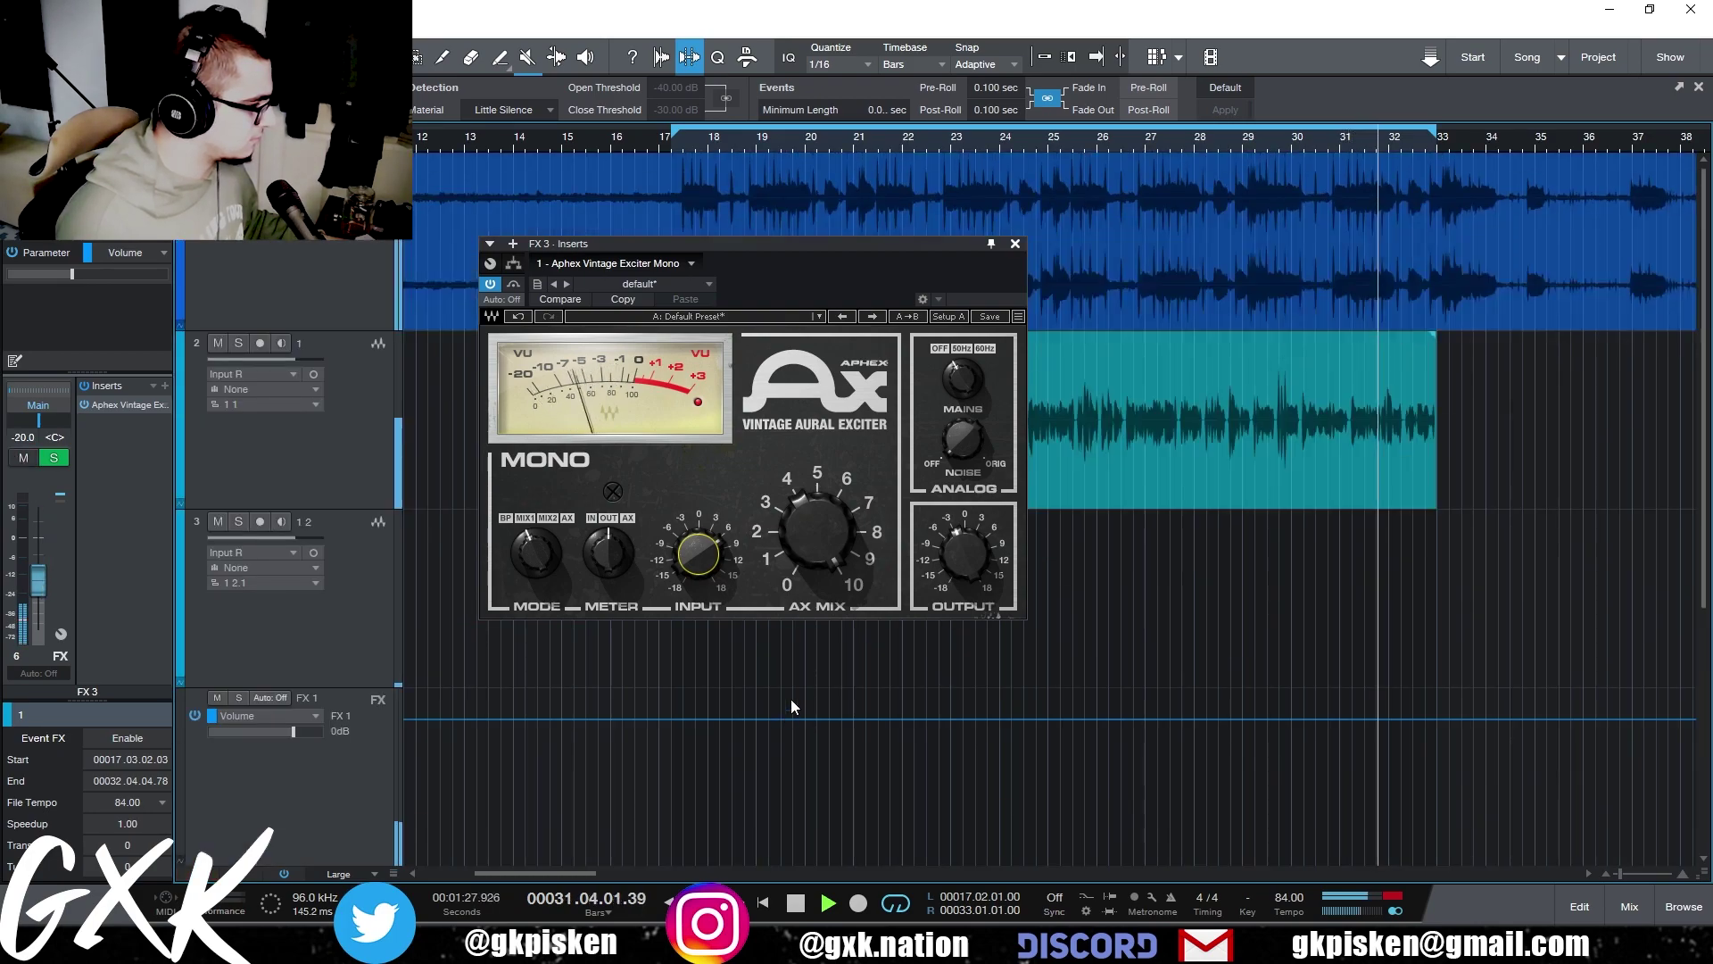
click(1014, 243)
scroll(589, 393, down, 1)
click(295, 446)
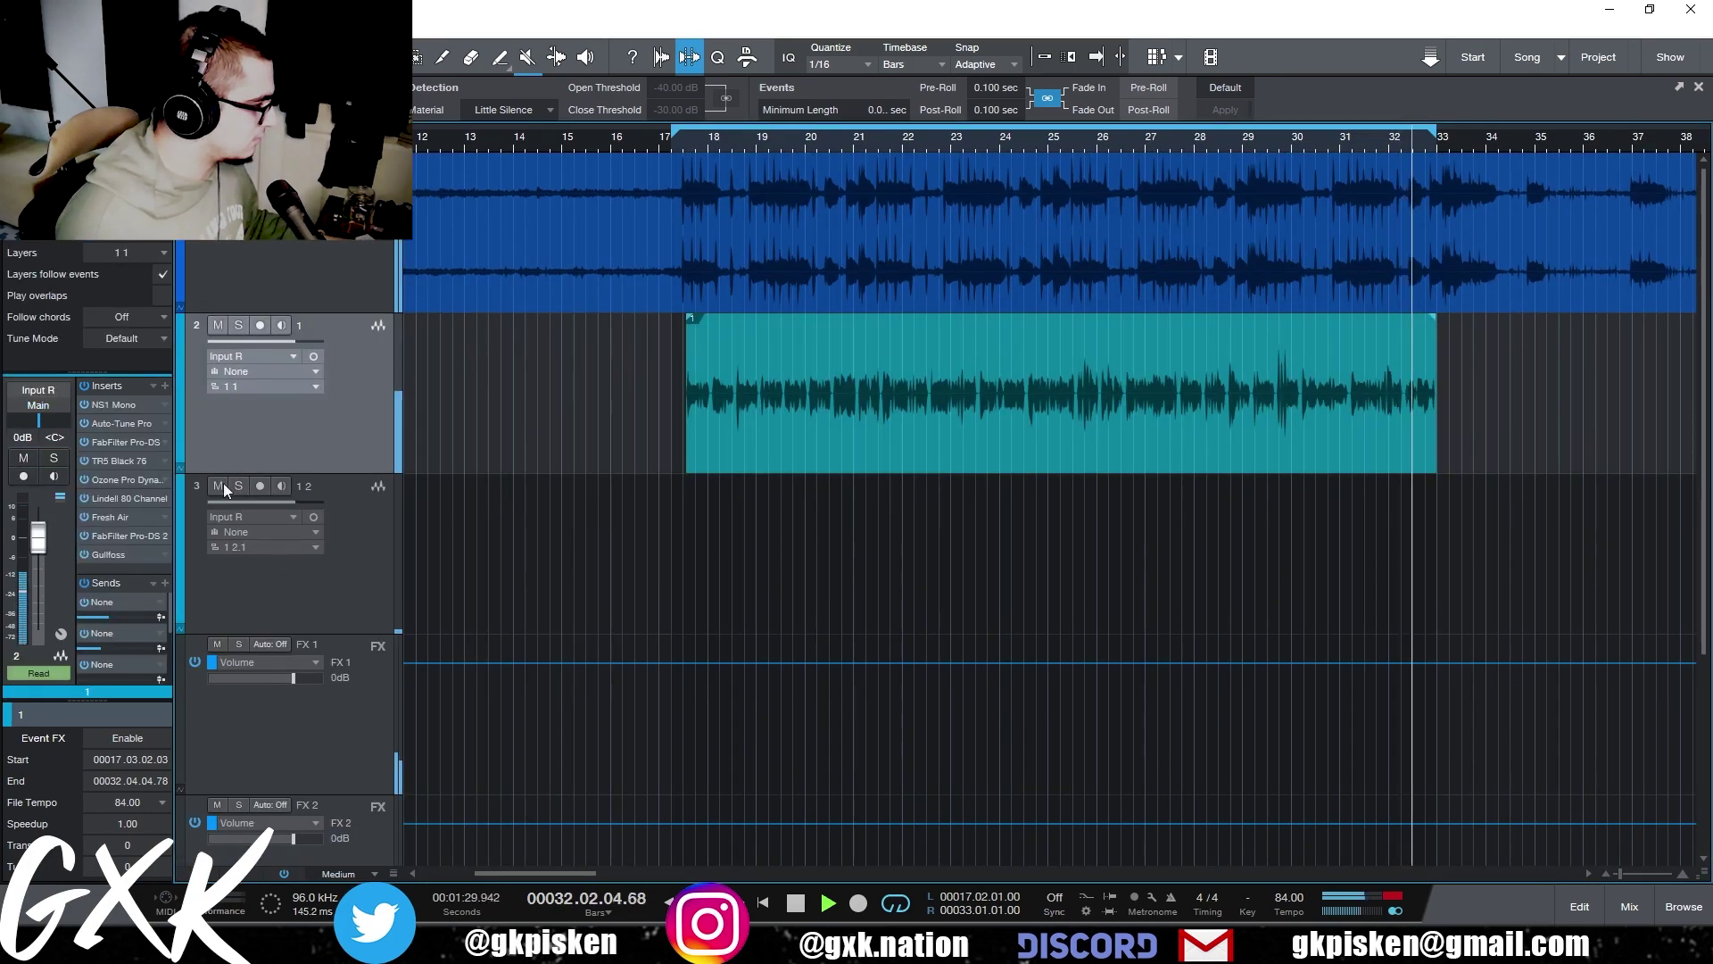
click(82, 582)
key(space)
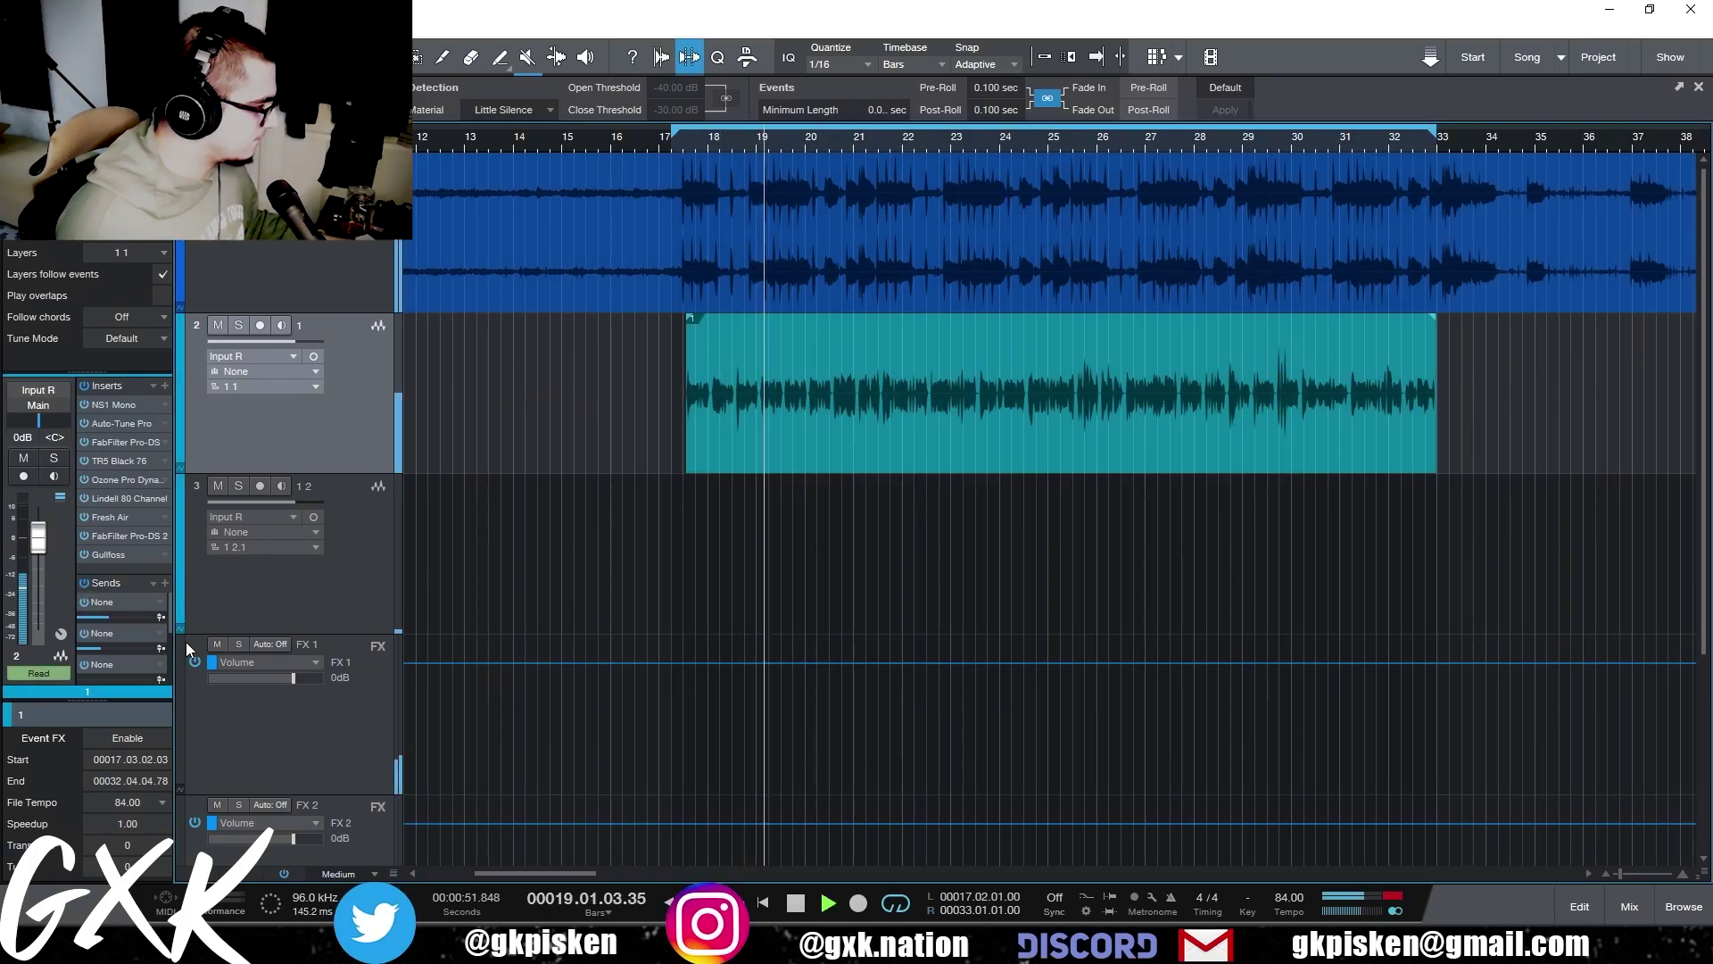
scroll(170, 660, down, 2)
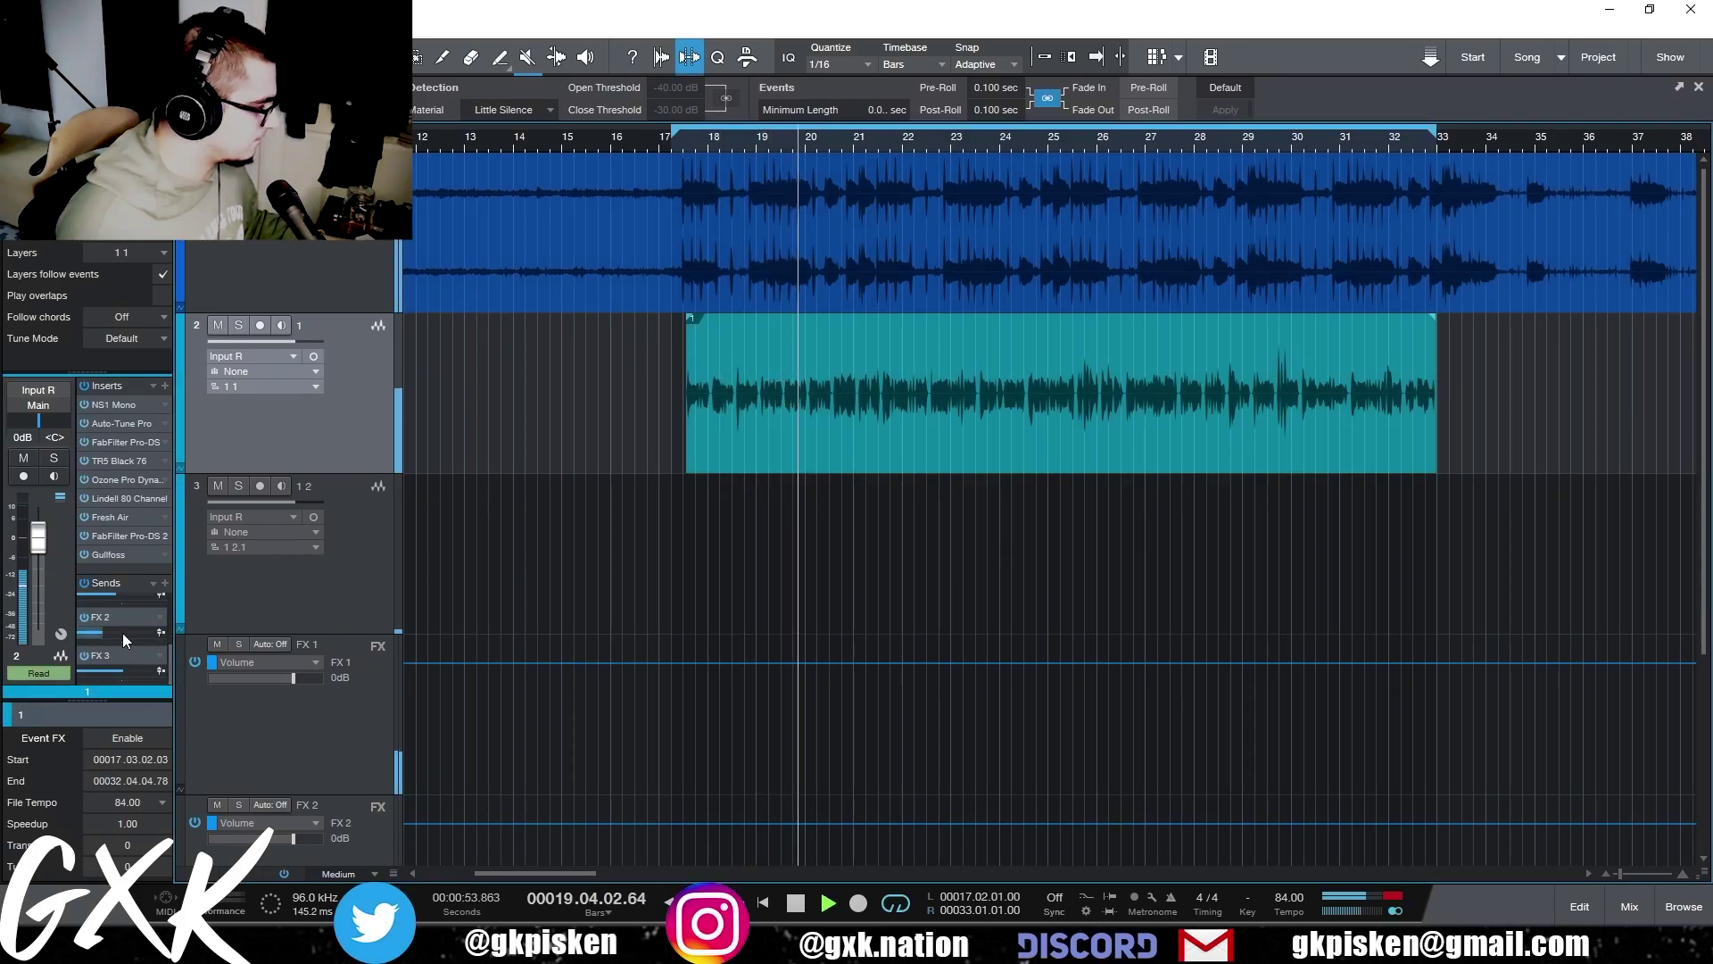
scroll(123, 633, up, 1)
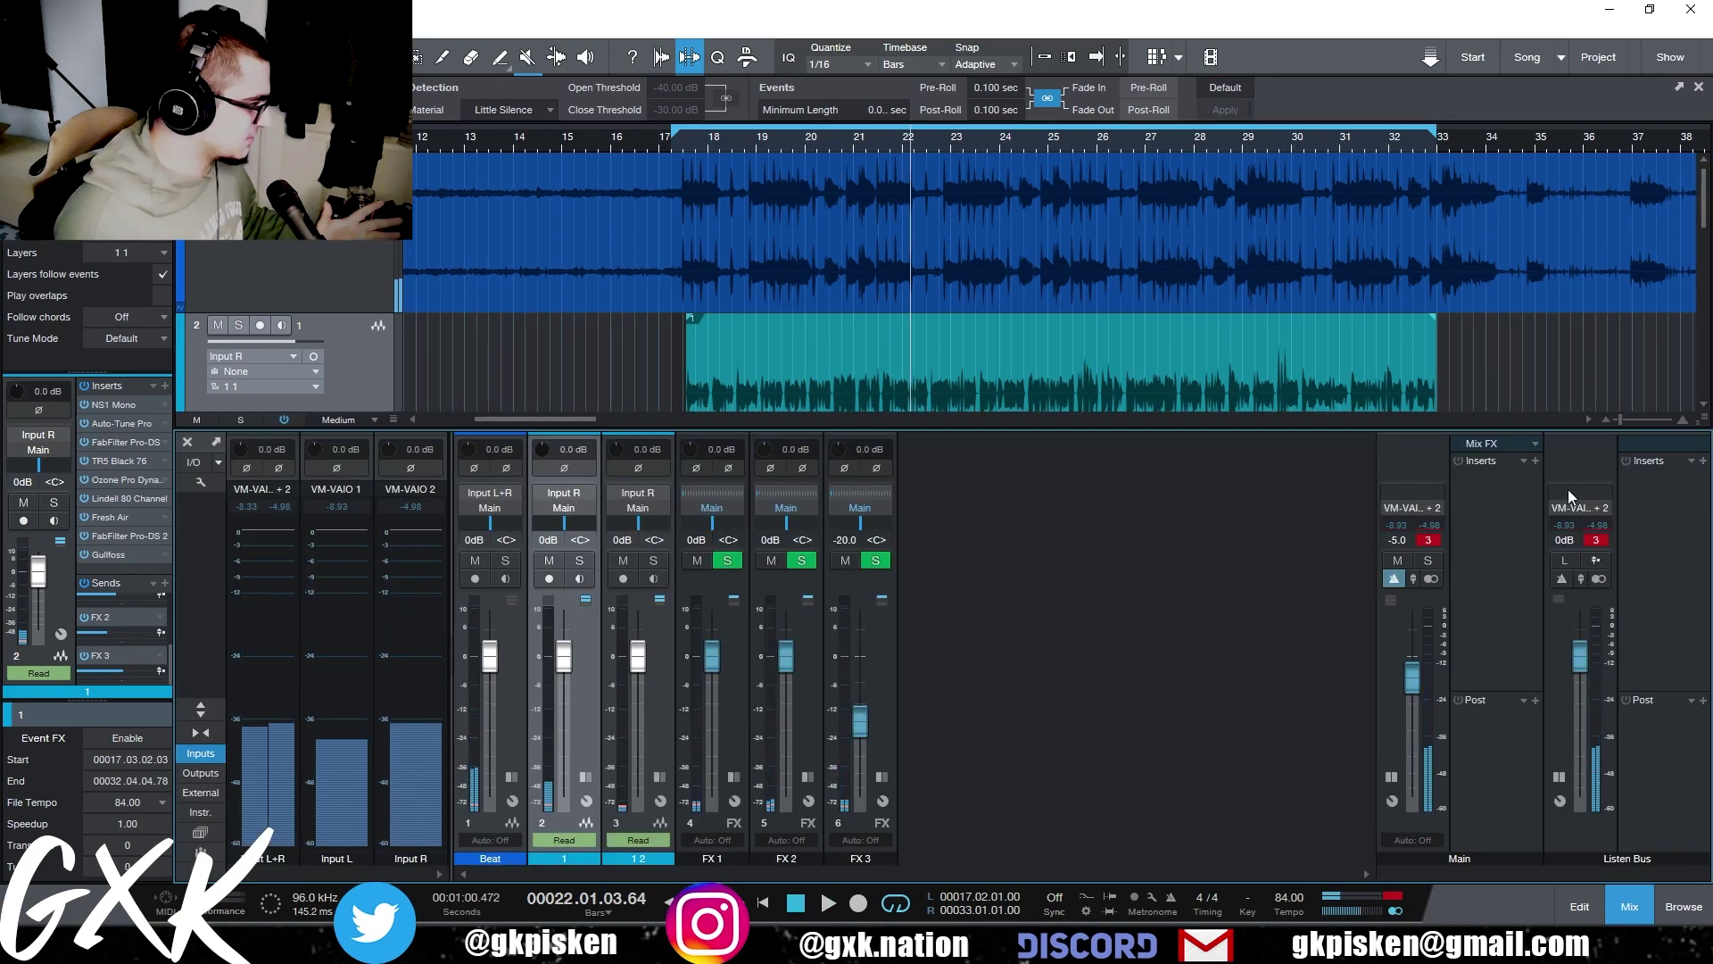
- Insert Pro-Q 3 on the Main output with 18 dB/oct cuts: a low cut at about 20 Hz and a high cut at about 19 kHz
click(1536, 461)
text(q)
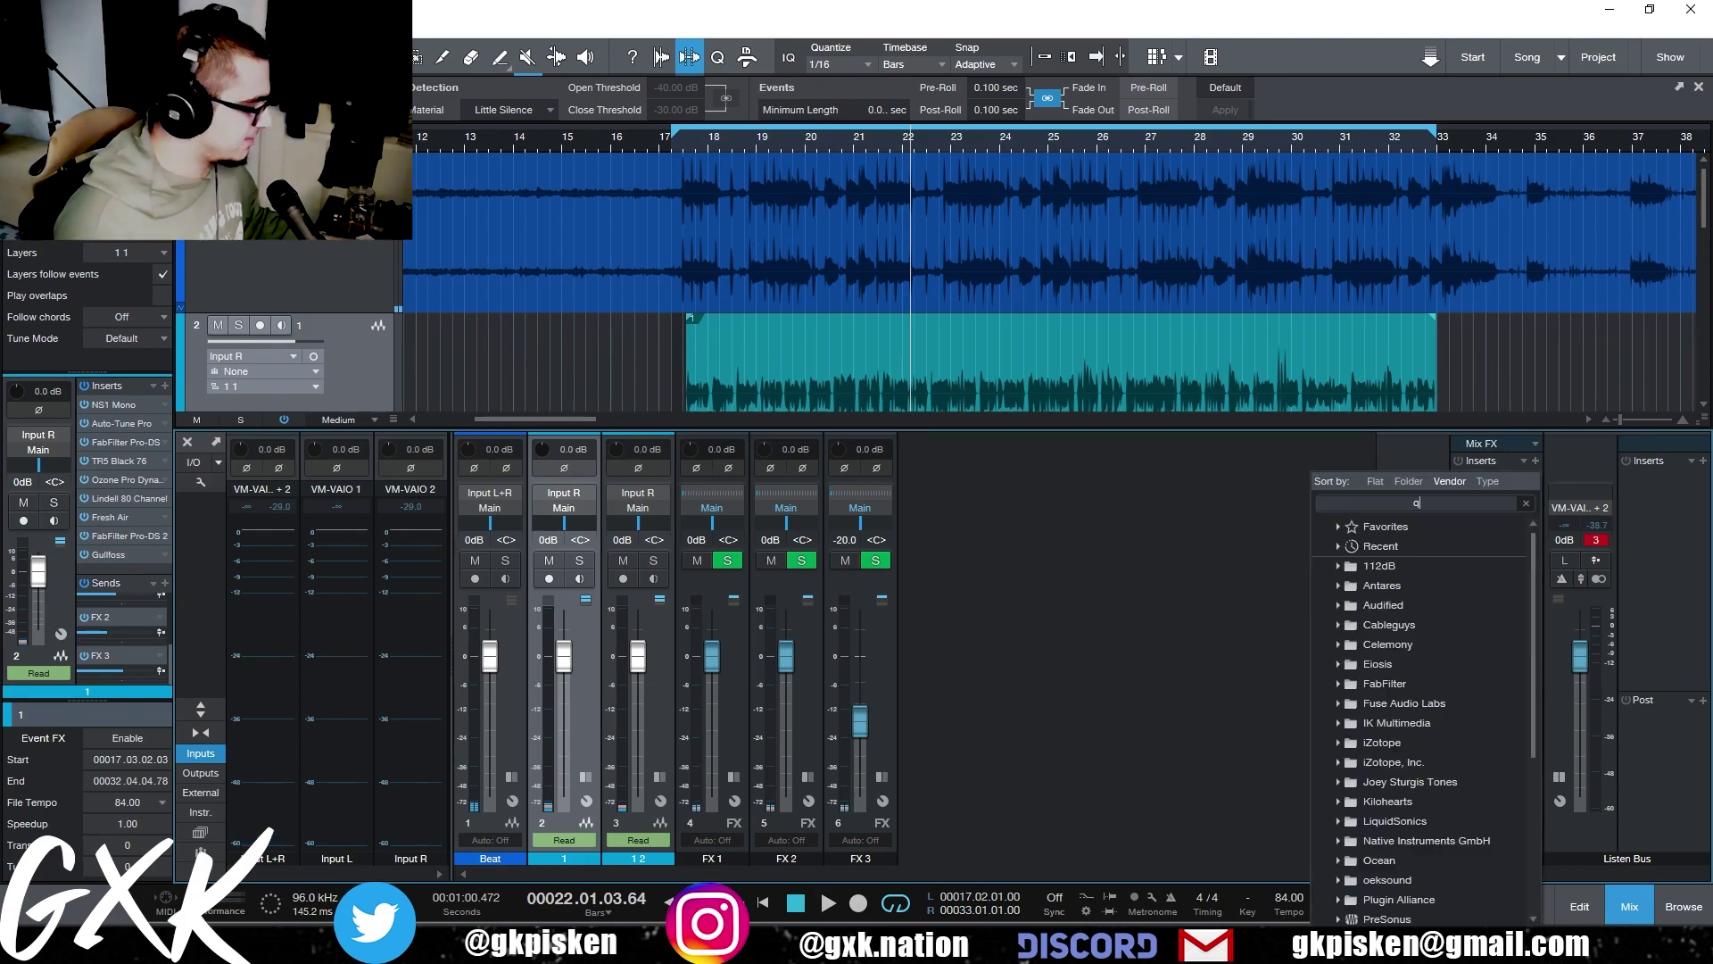
text( 3)
double_click(1393, 580)
drag(696, 245, 539, 70)
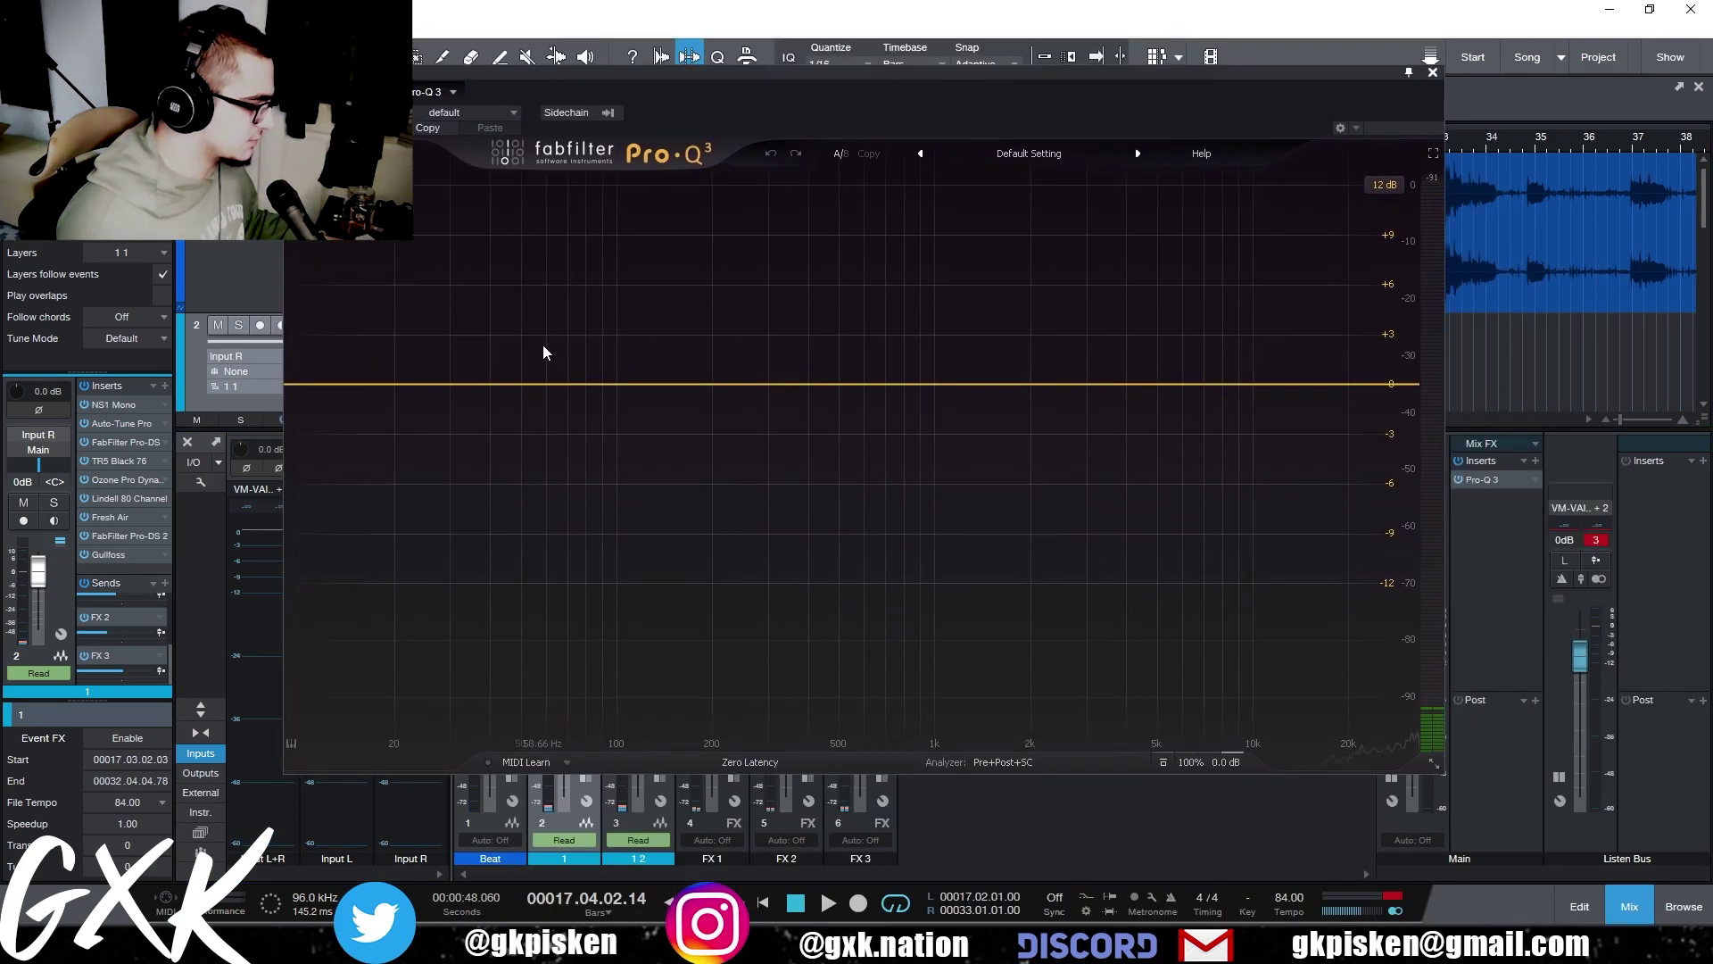
click(388, 384)
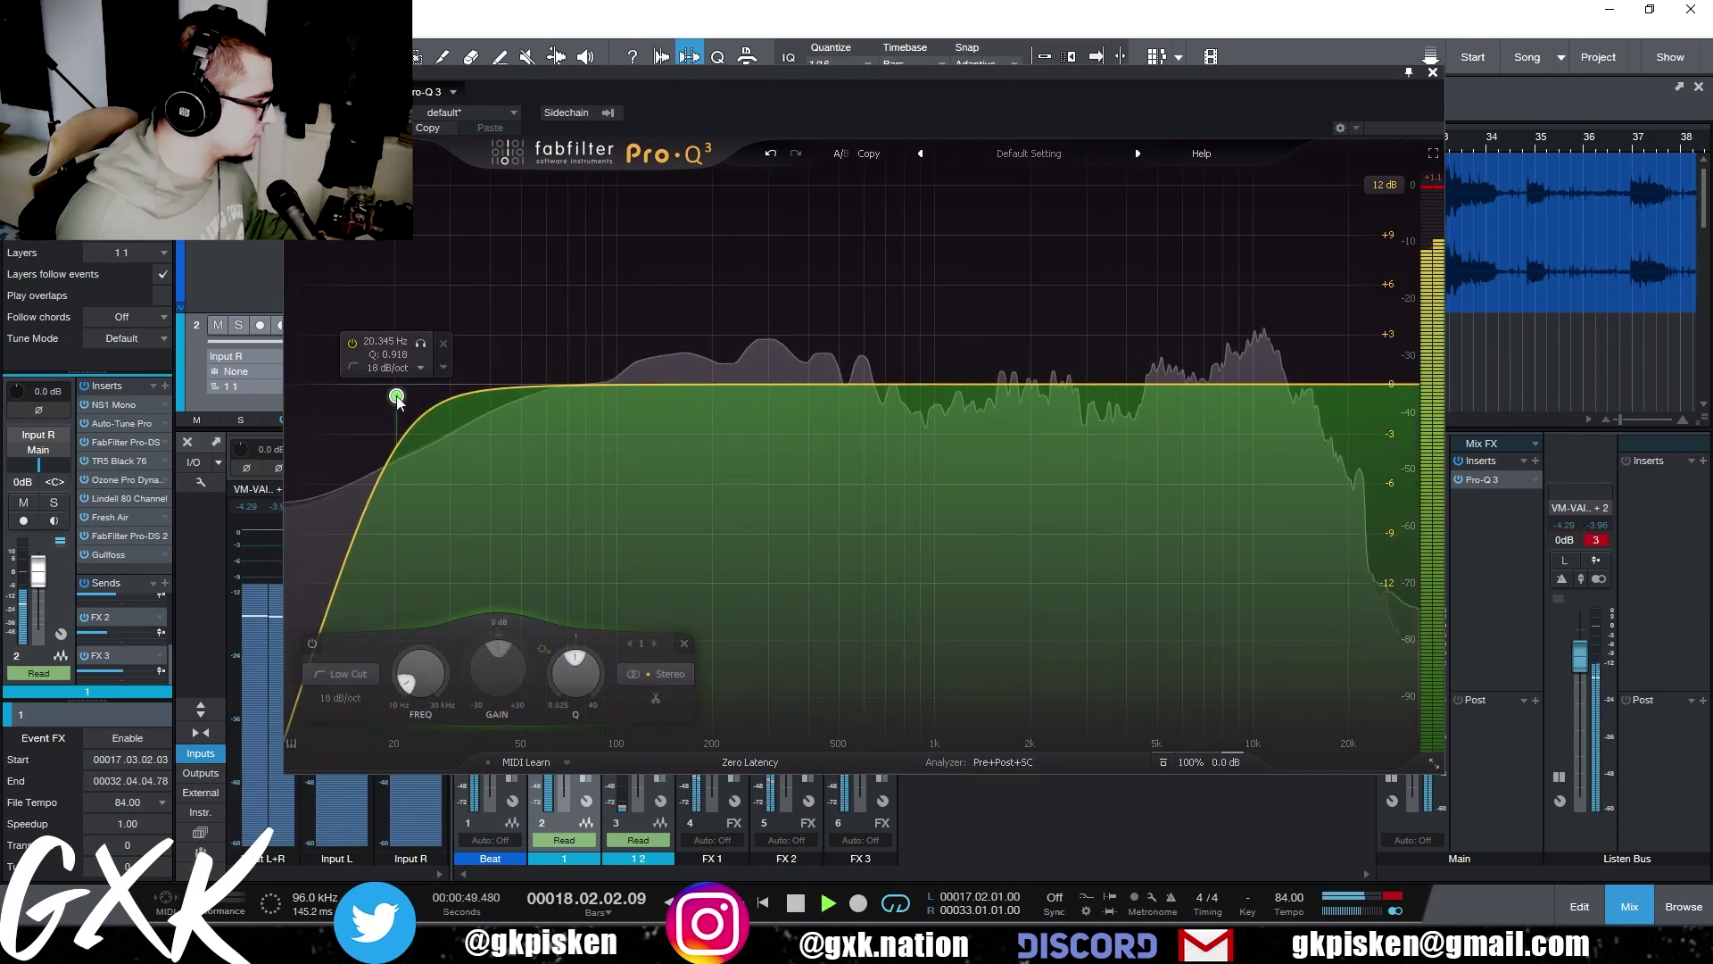
click(1341, 388)
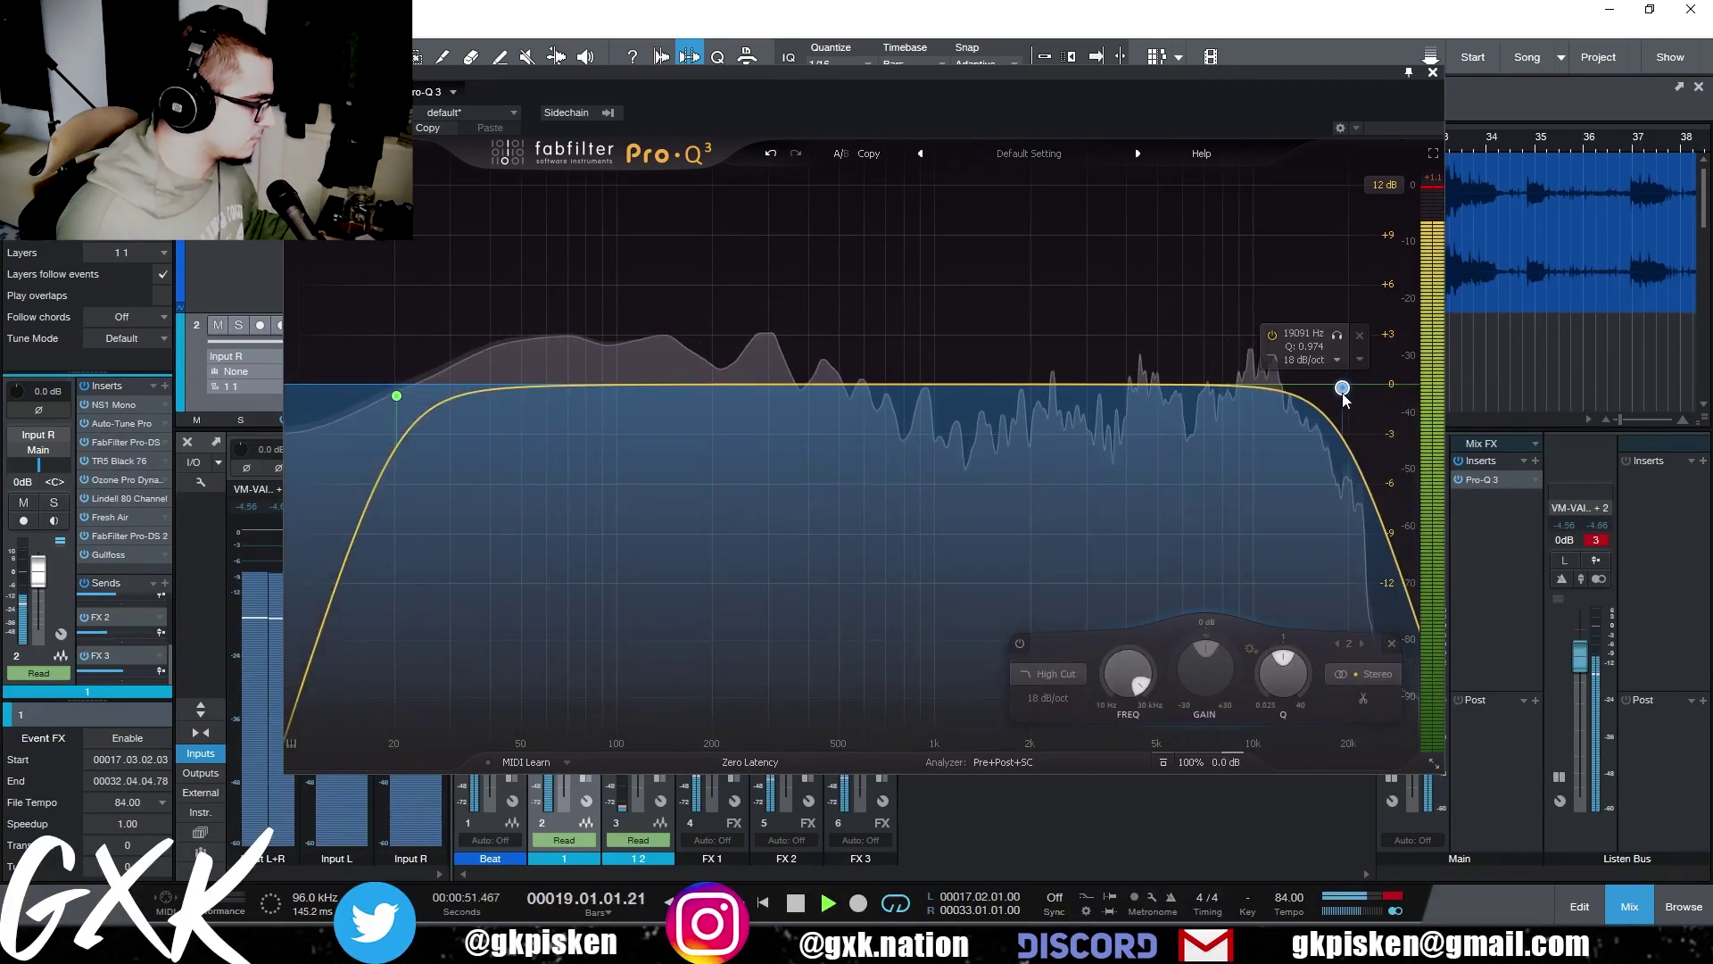
- Add a 12 dB/oct low cut to the side signal only, placed just above 100 Hz
click(485, 390)
click(533, 444)
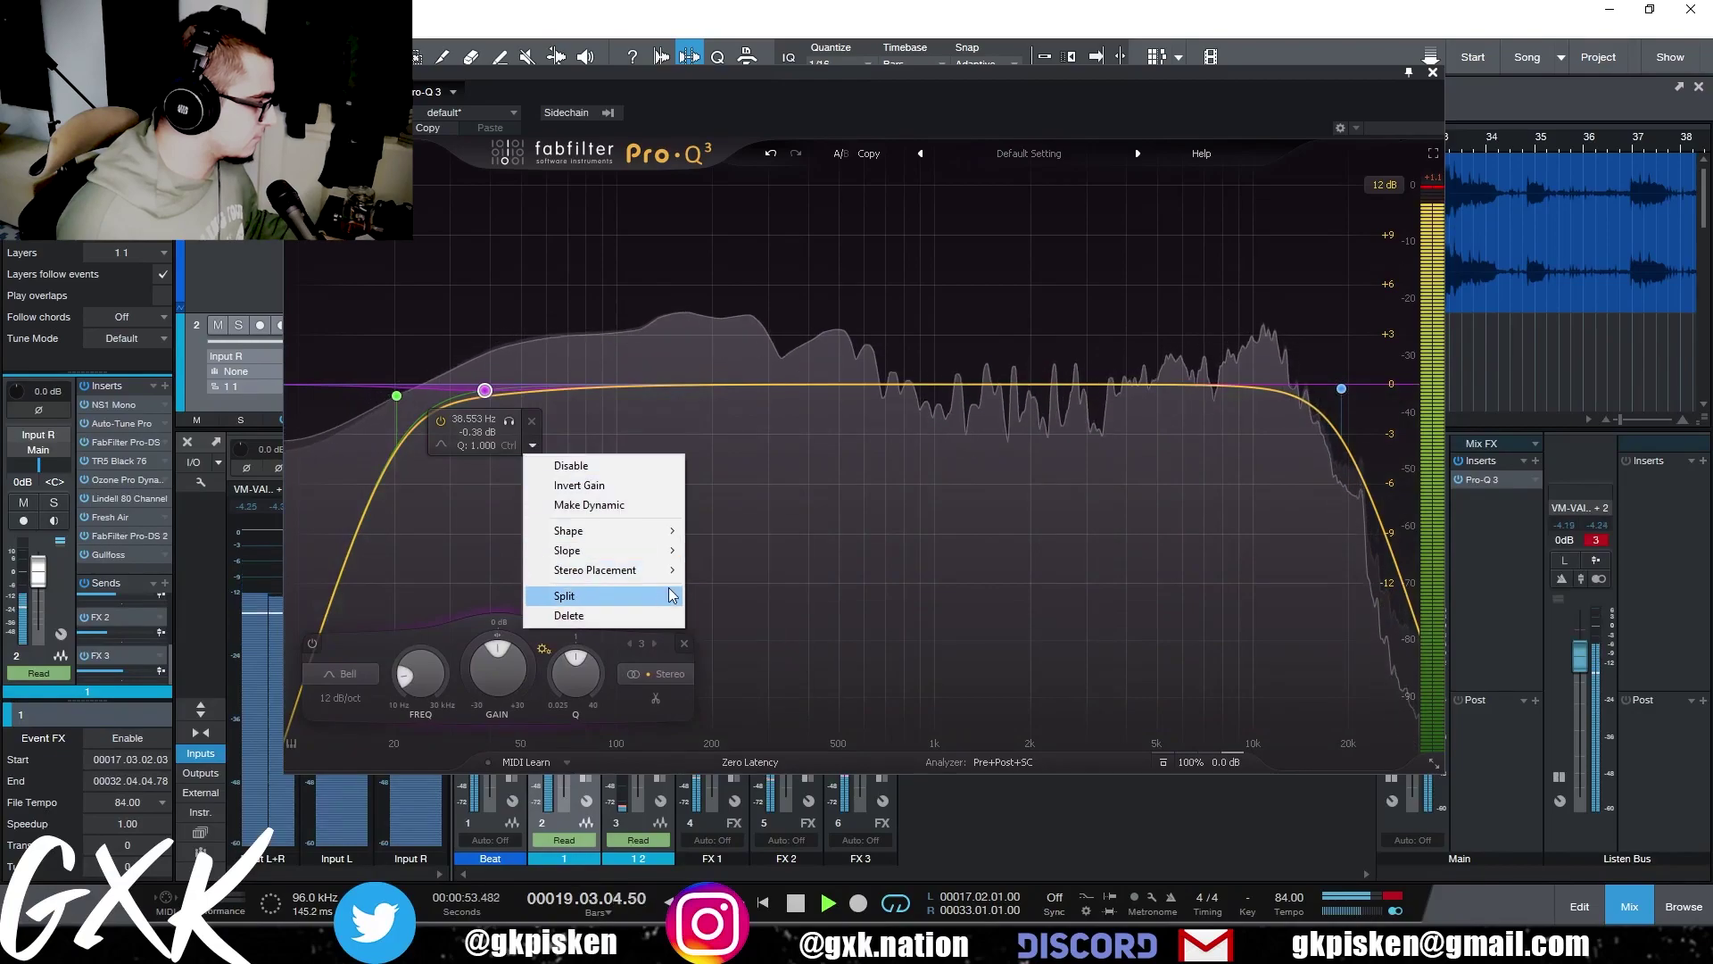
mouse_move(624, 530)
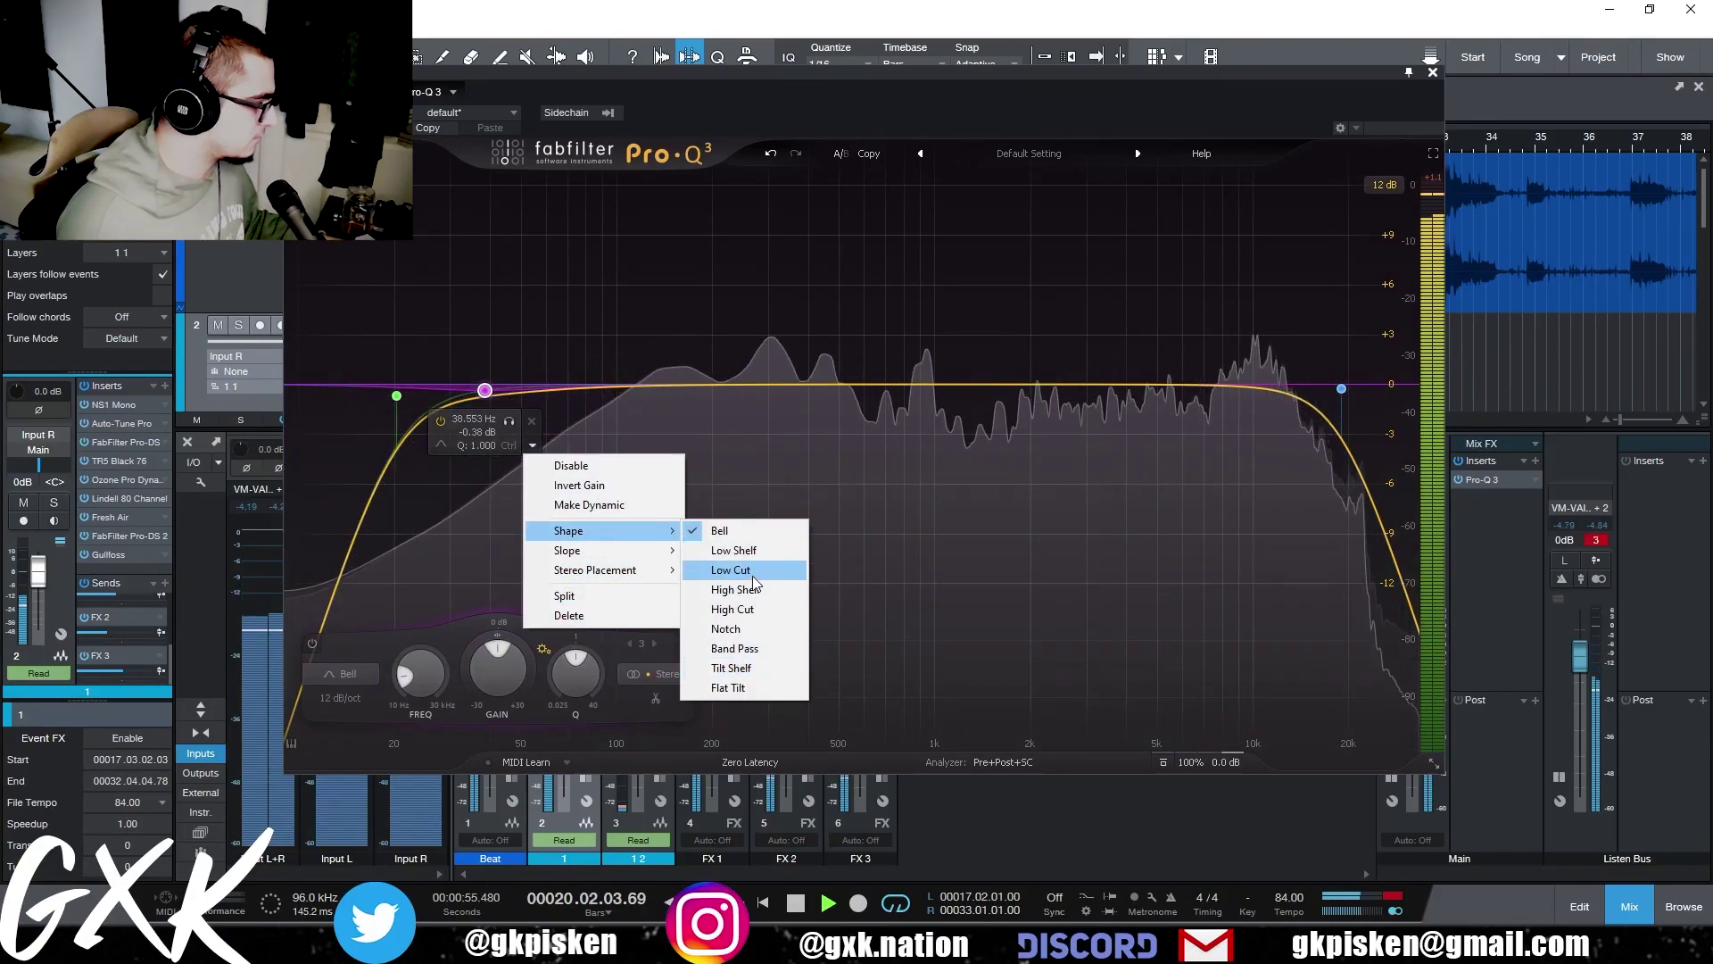
click(731, 569)
click(533, 355)
mouse_move(660, 396)
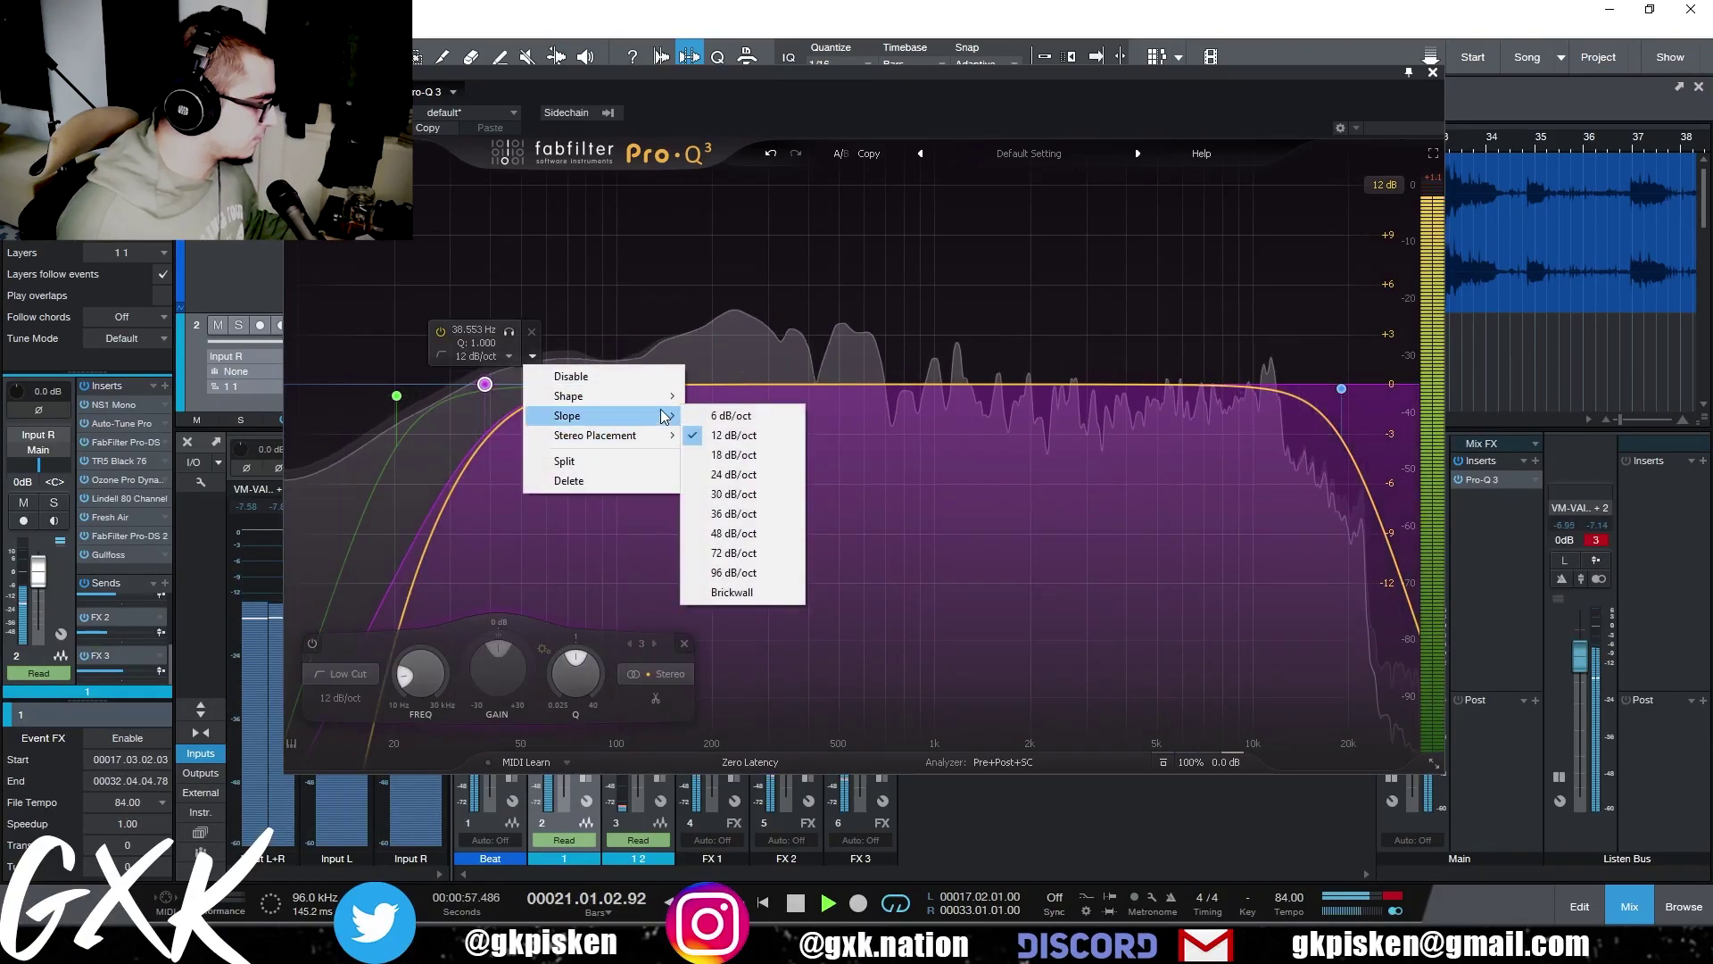
mouse_move(625, 436)
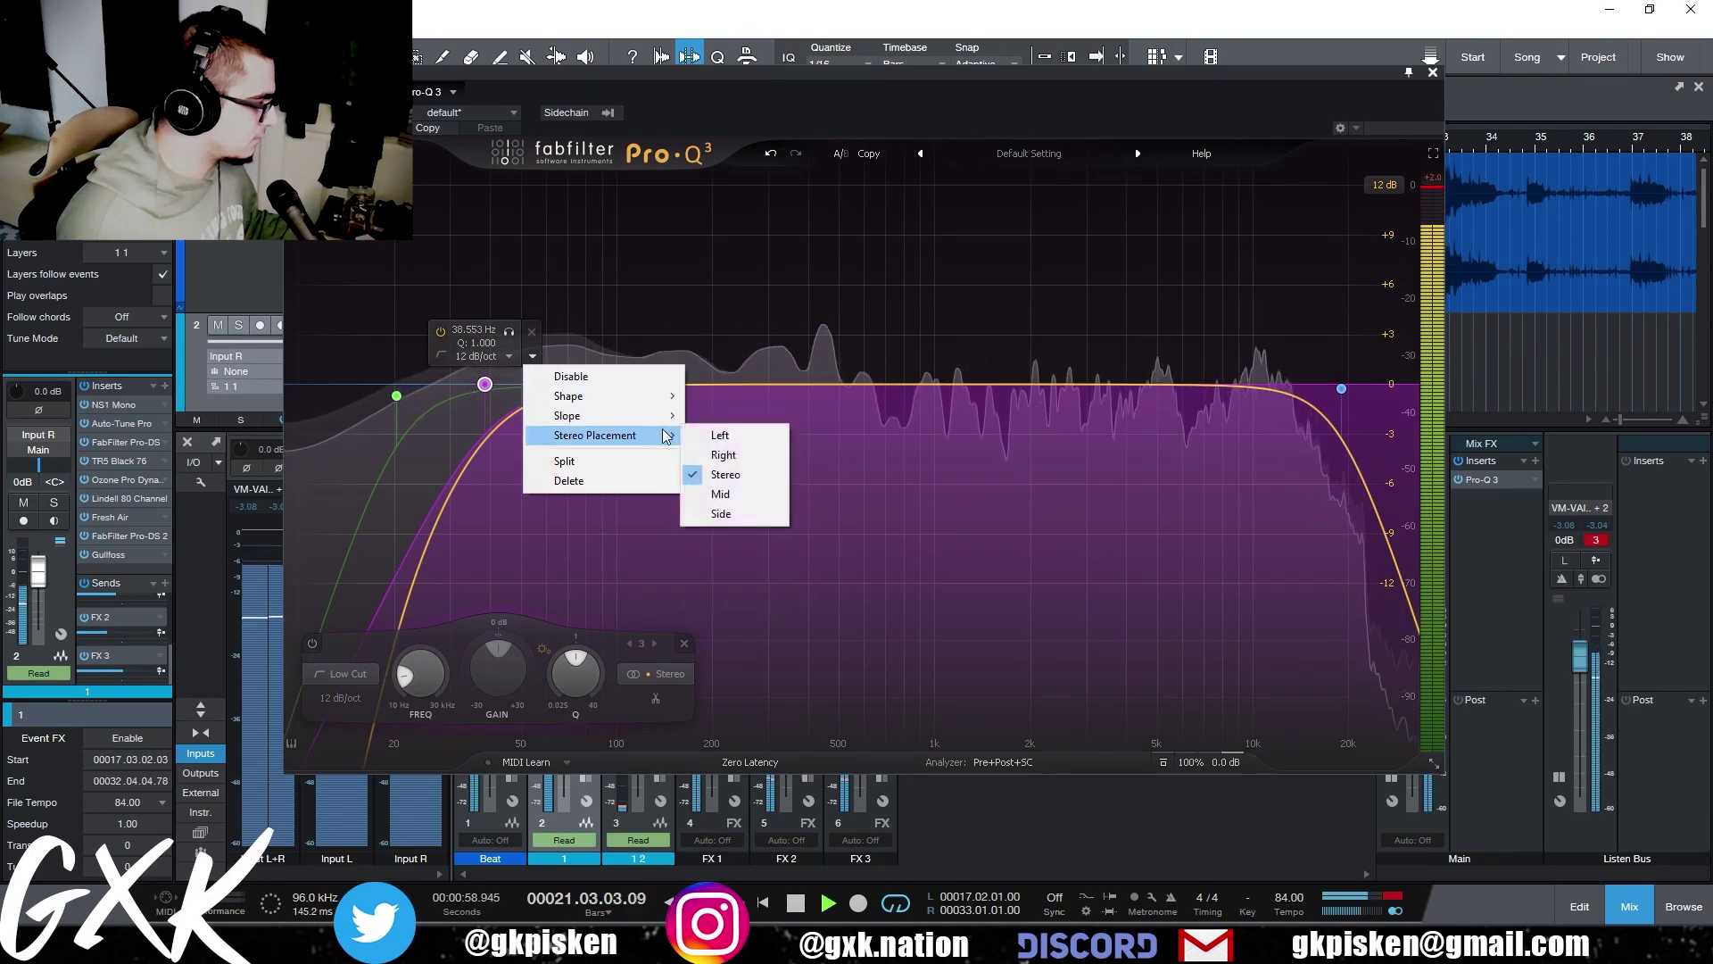
click(725, 512)
drag(489, 386, 652, 402)
- Add a shallow side-only bell cut of about 2.5 dB just below 500 Hz and close Pro-Q 3
drag(785, 385, 806, 247)
drag(820, 215, 827, 423)
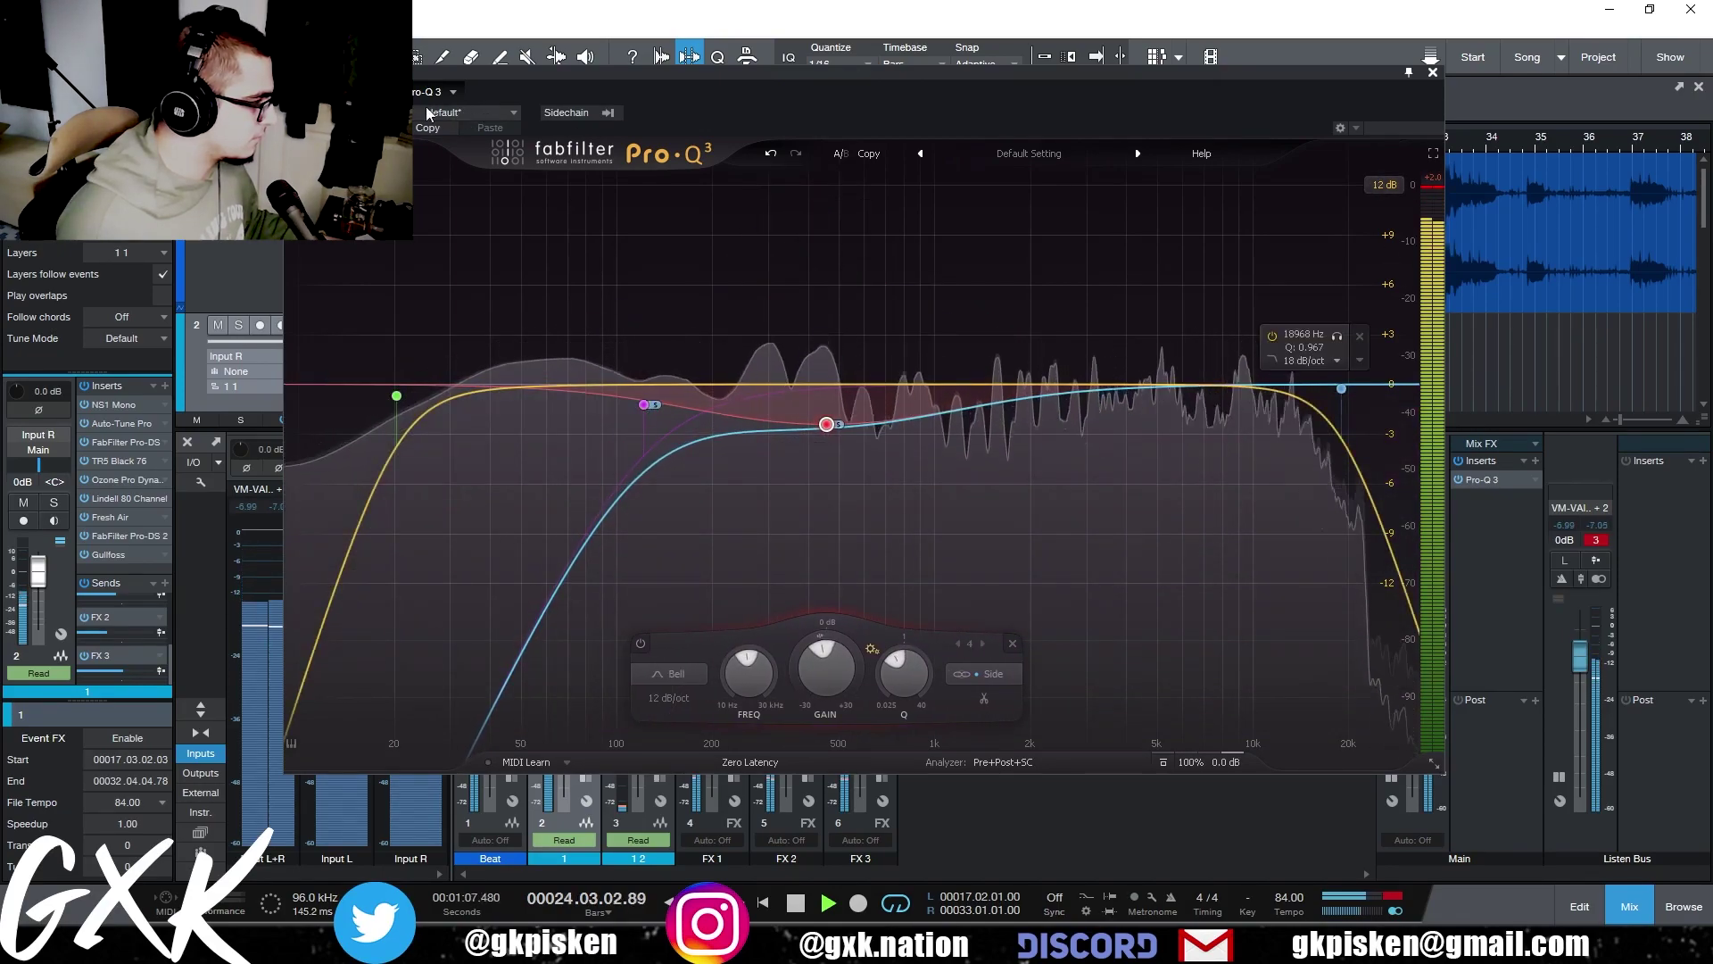
key(space)
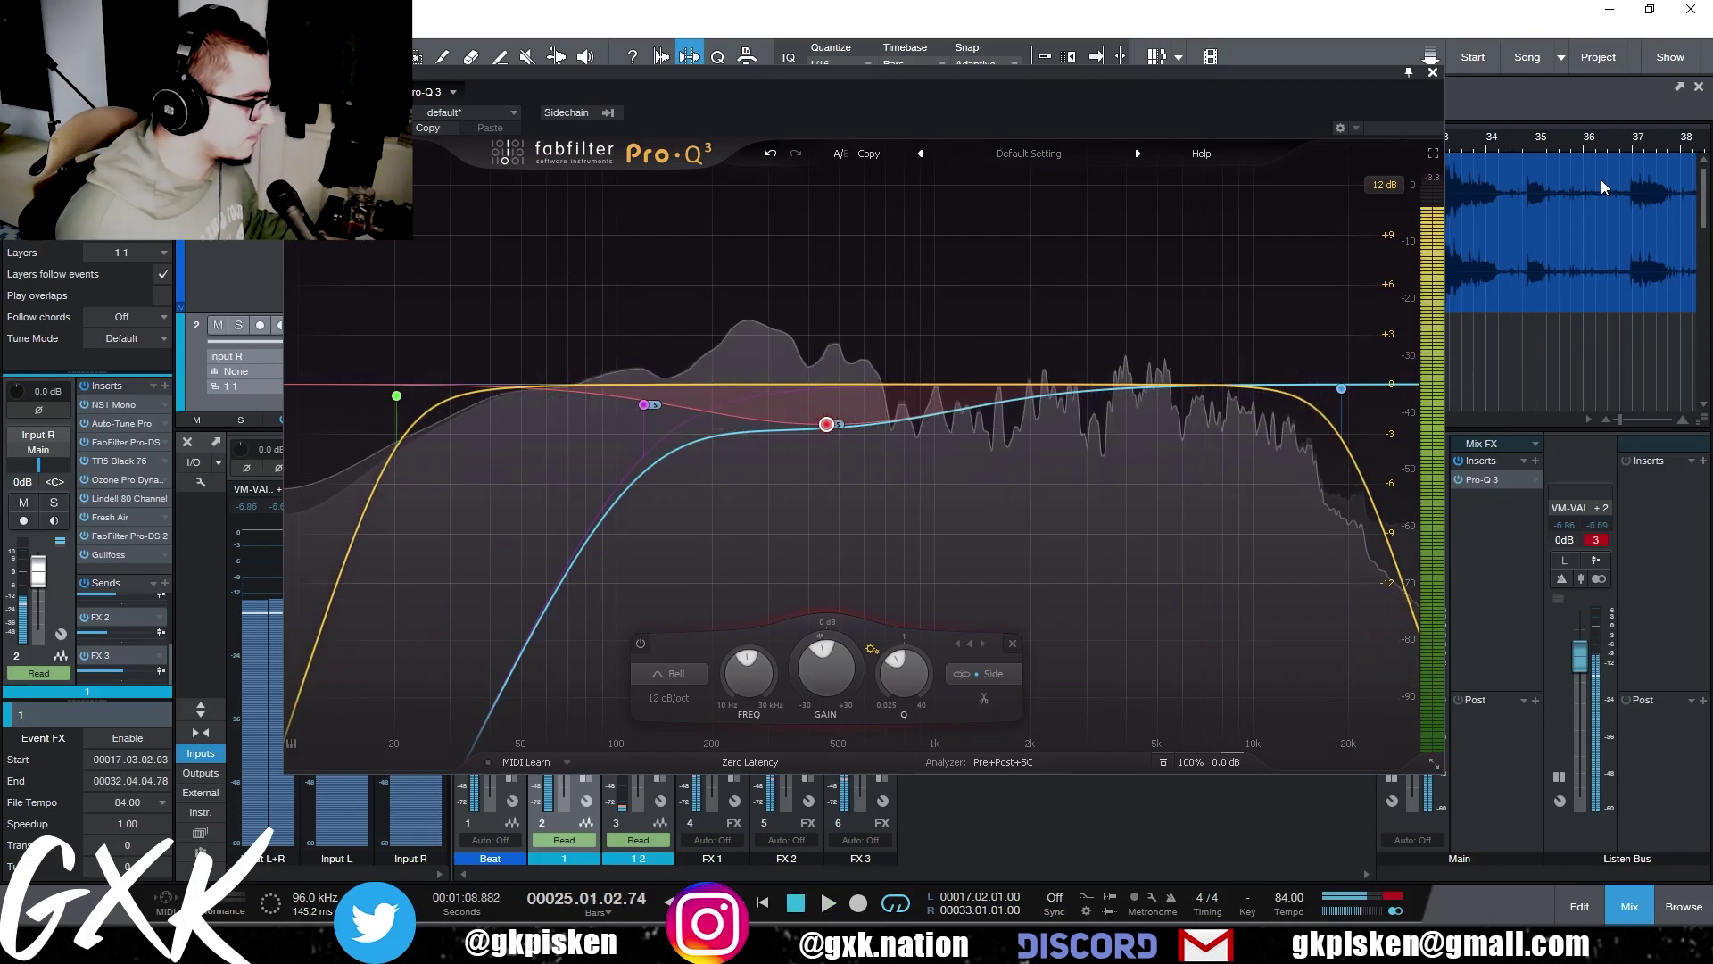
click(1433, 72)
- Insert SSLComp Stereo on the Main output and set its threshold to 10.3 during playback
click(1535, 461)
text(ssl)
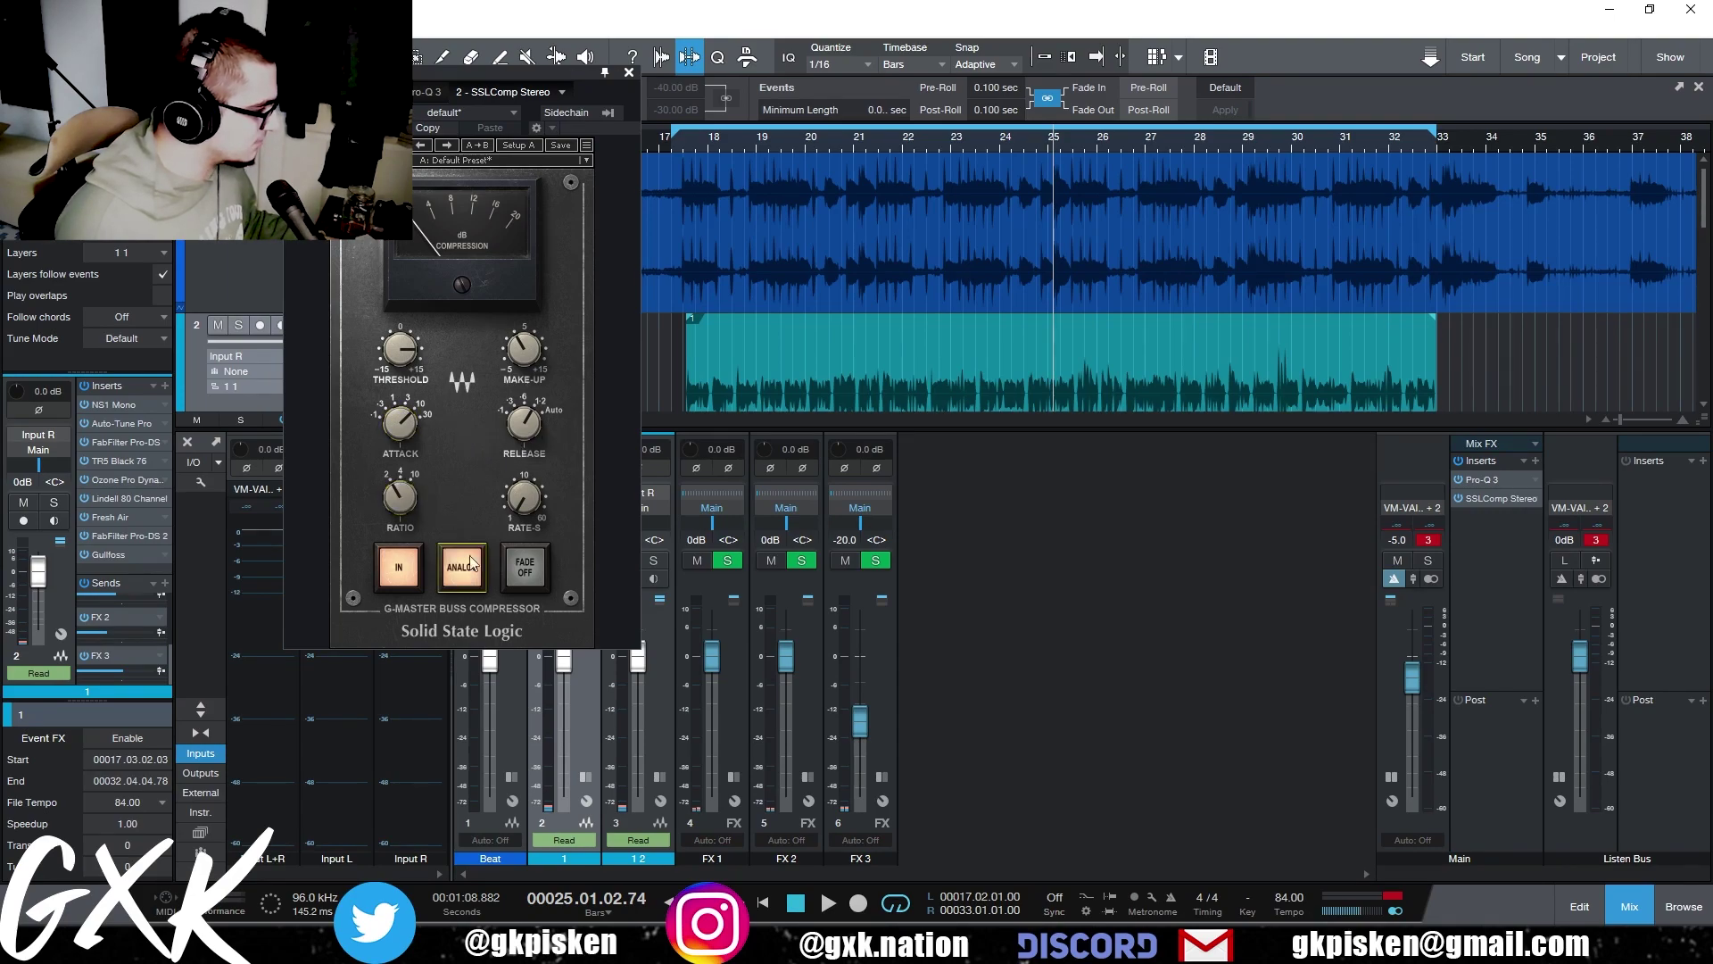
key(space)
mouse_move(523, 427)
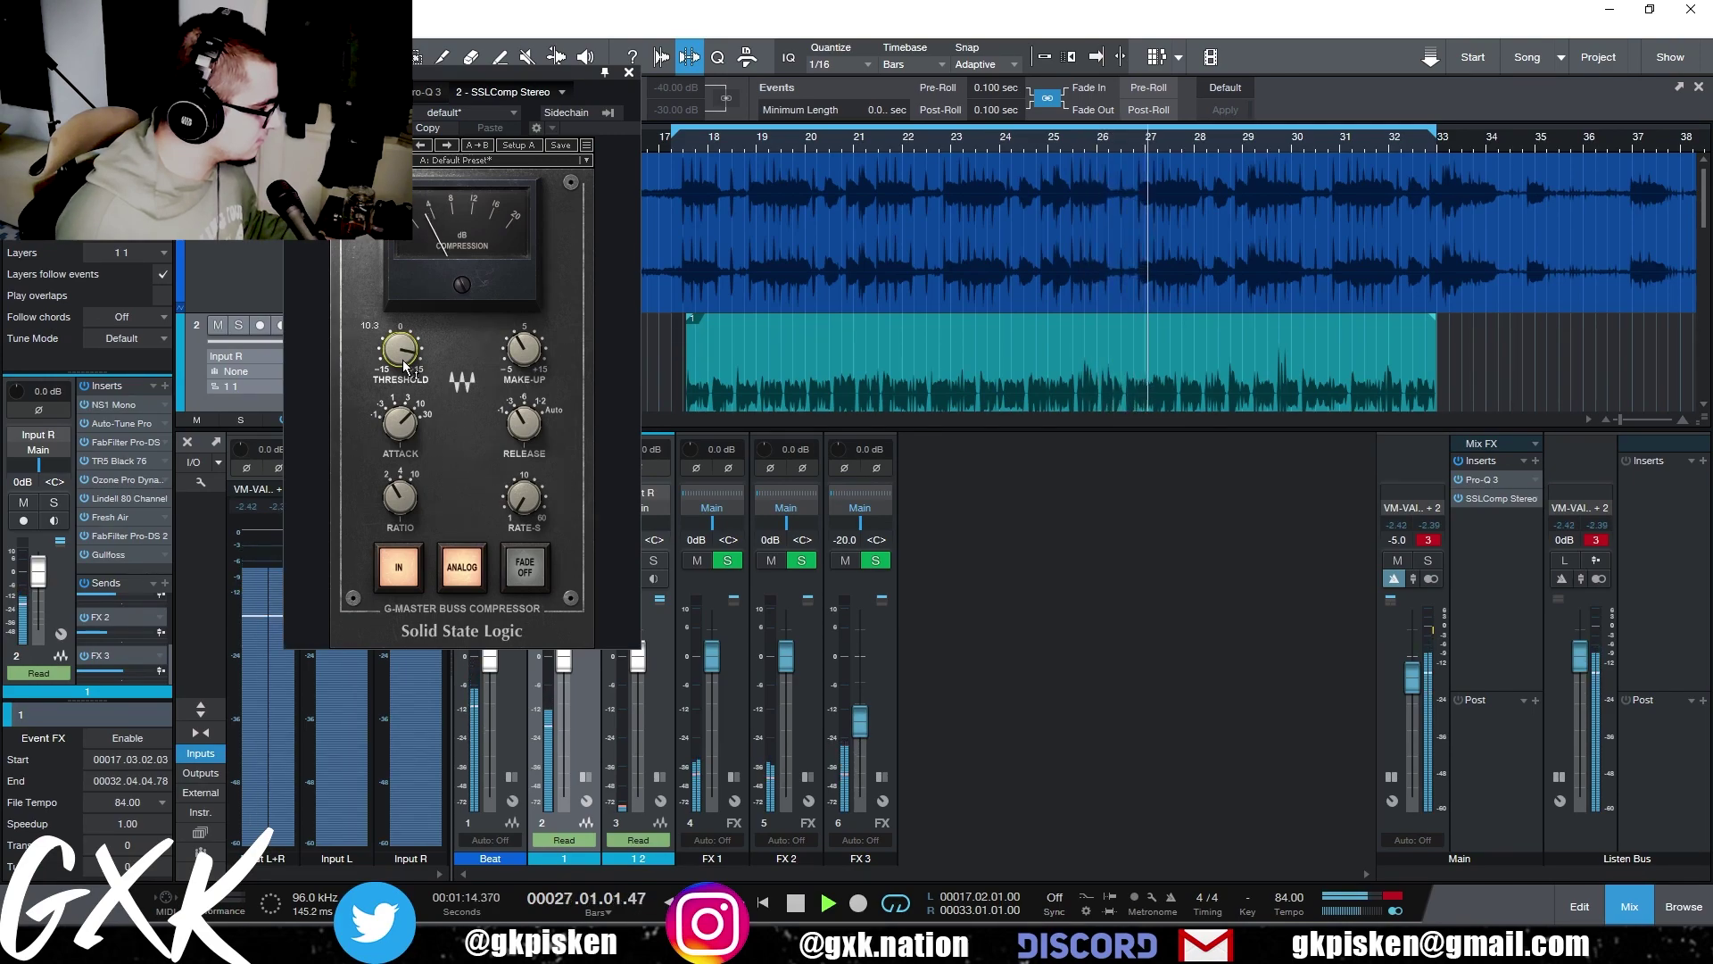
- Insert Saturn 2 after the compressor on the Main output and split off a high band
click(1535, 460)
text(sat)
click(1371, 646)
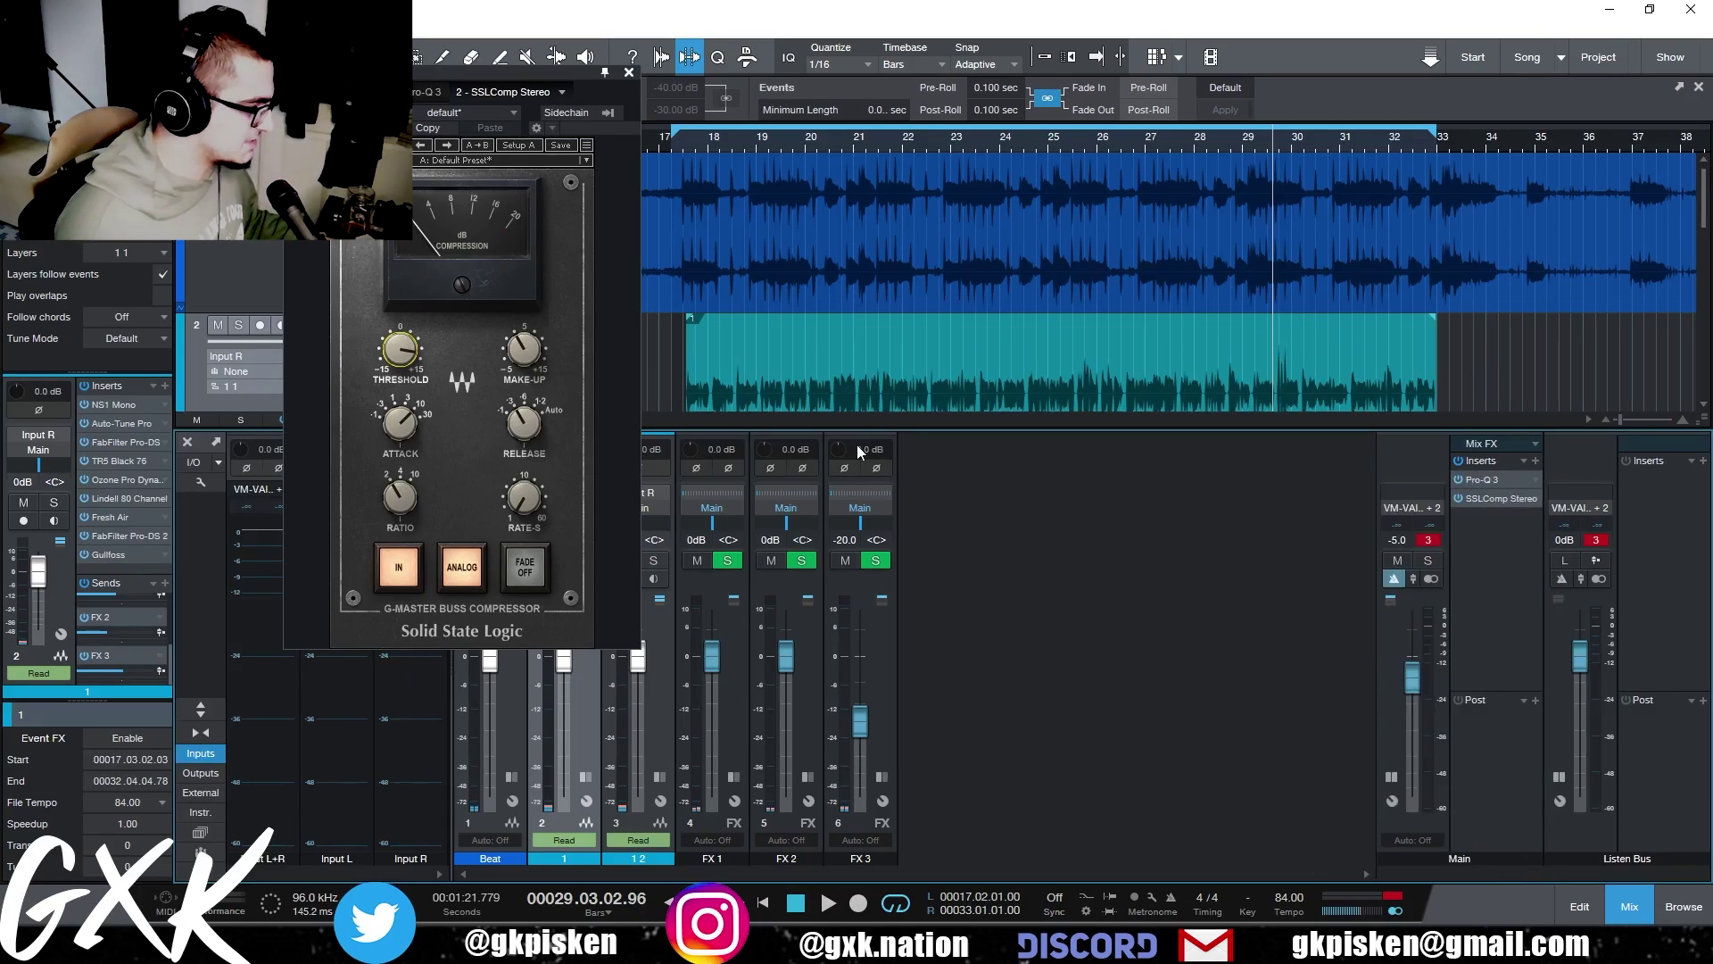
drag(602, 79, 801, 286)
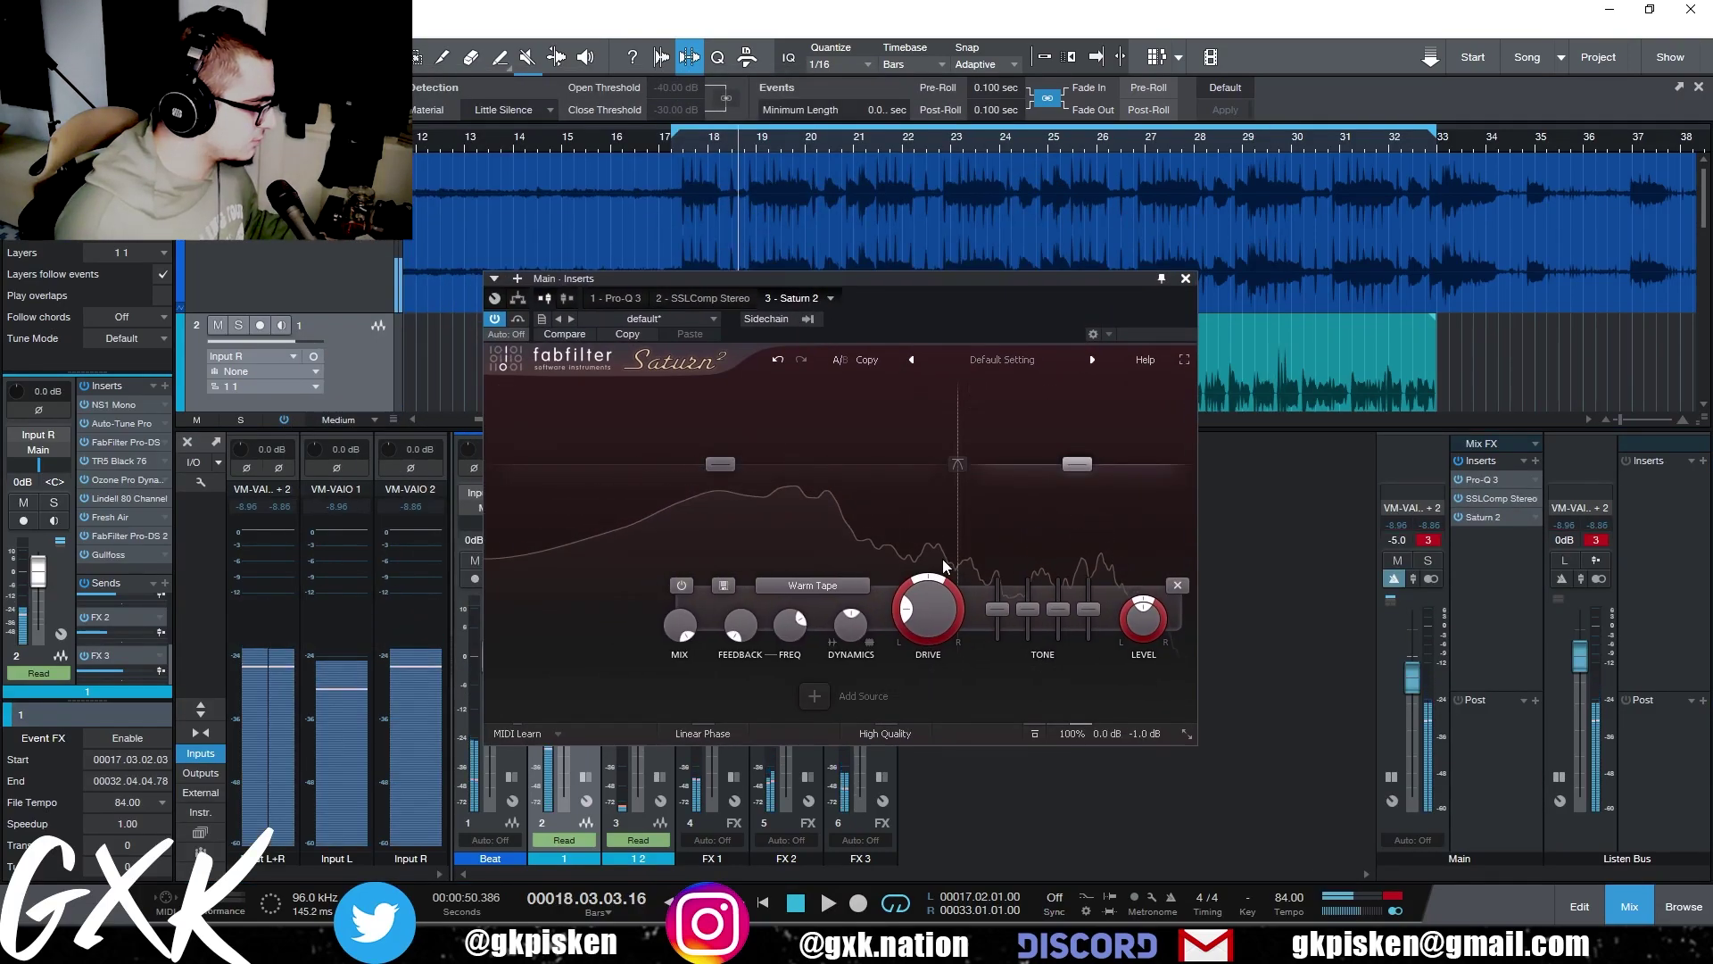
- Set the high band's saturation style to Clean Tube and try its drive at 100% during playback
click(840, 586)
mouse_move(803, 607)
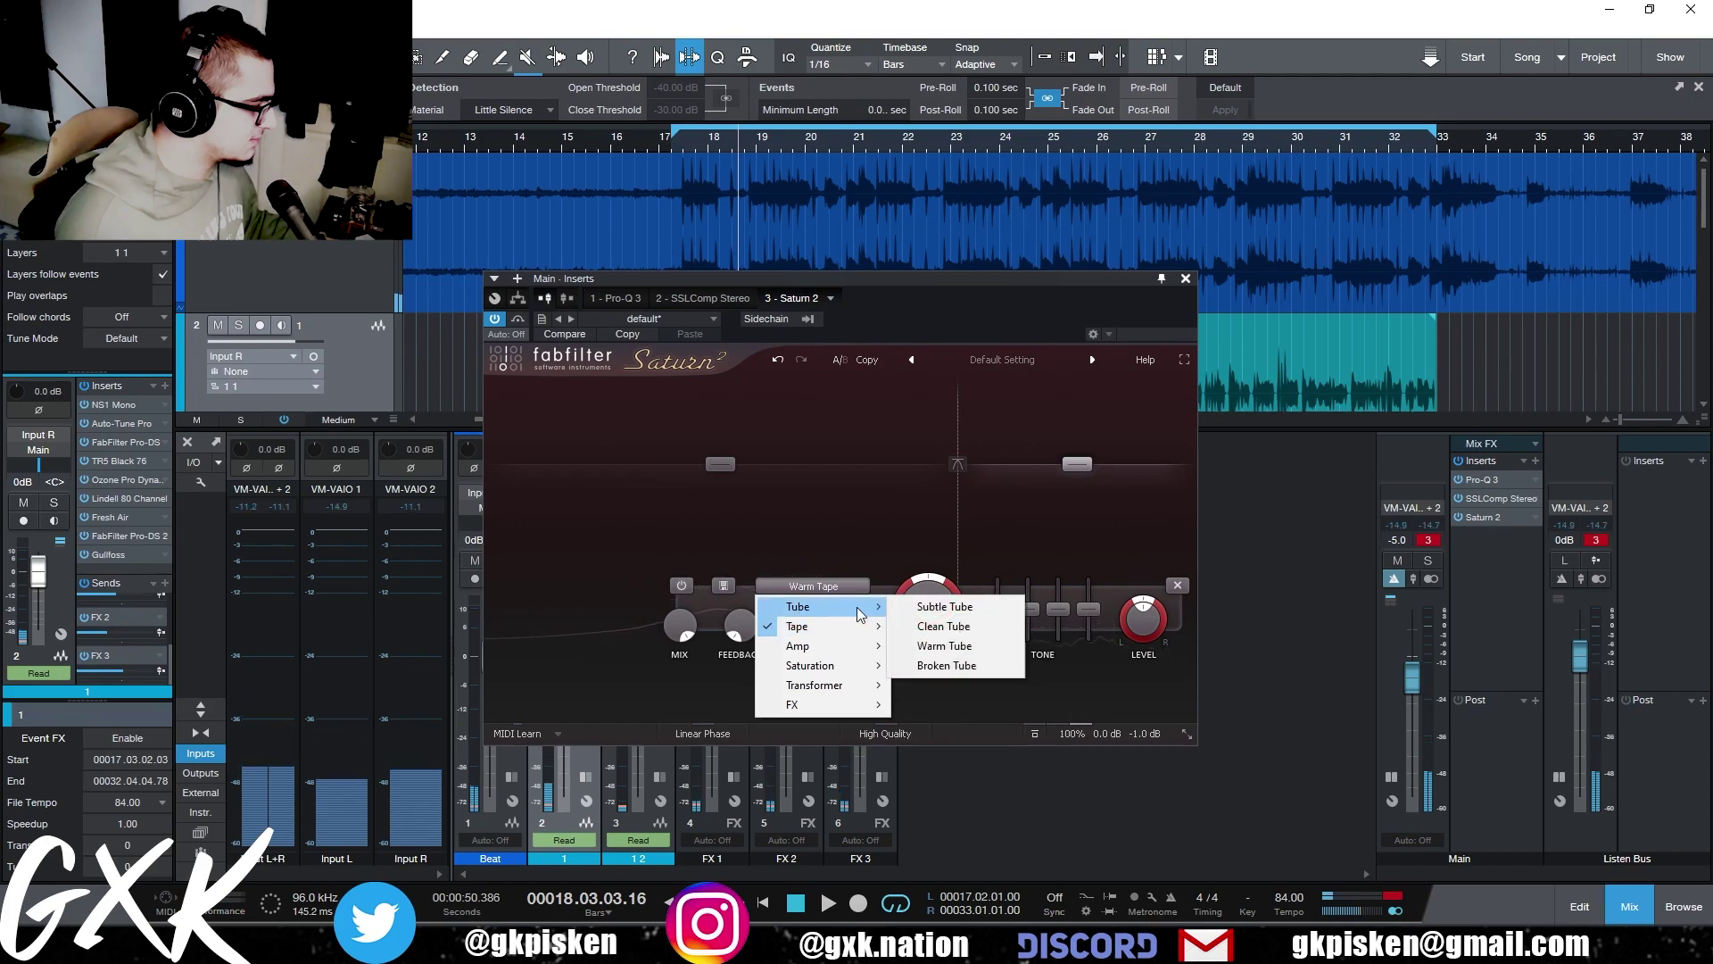
click(937, 626)
key(space)
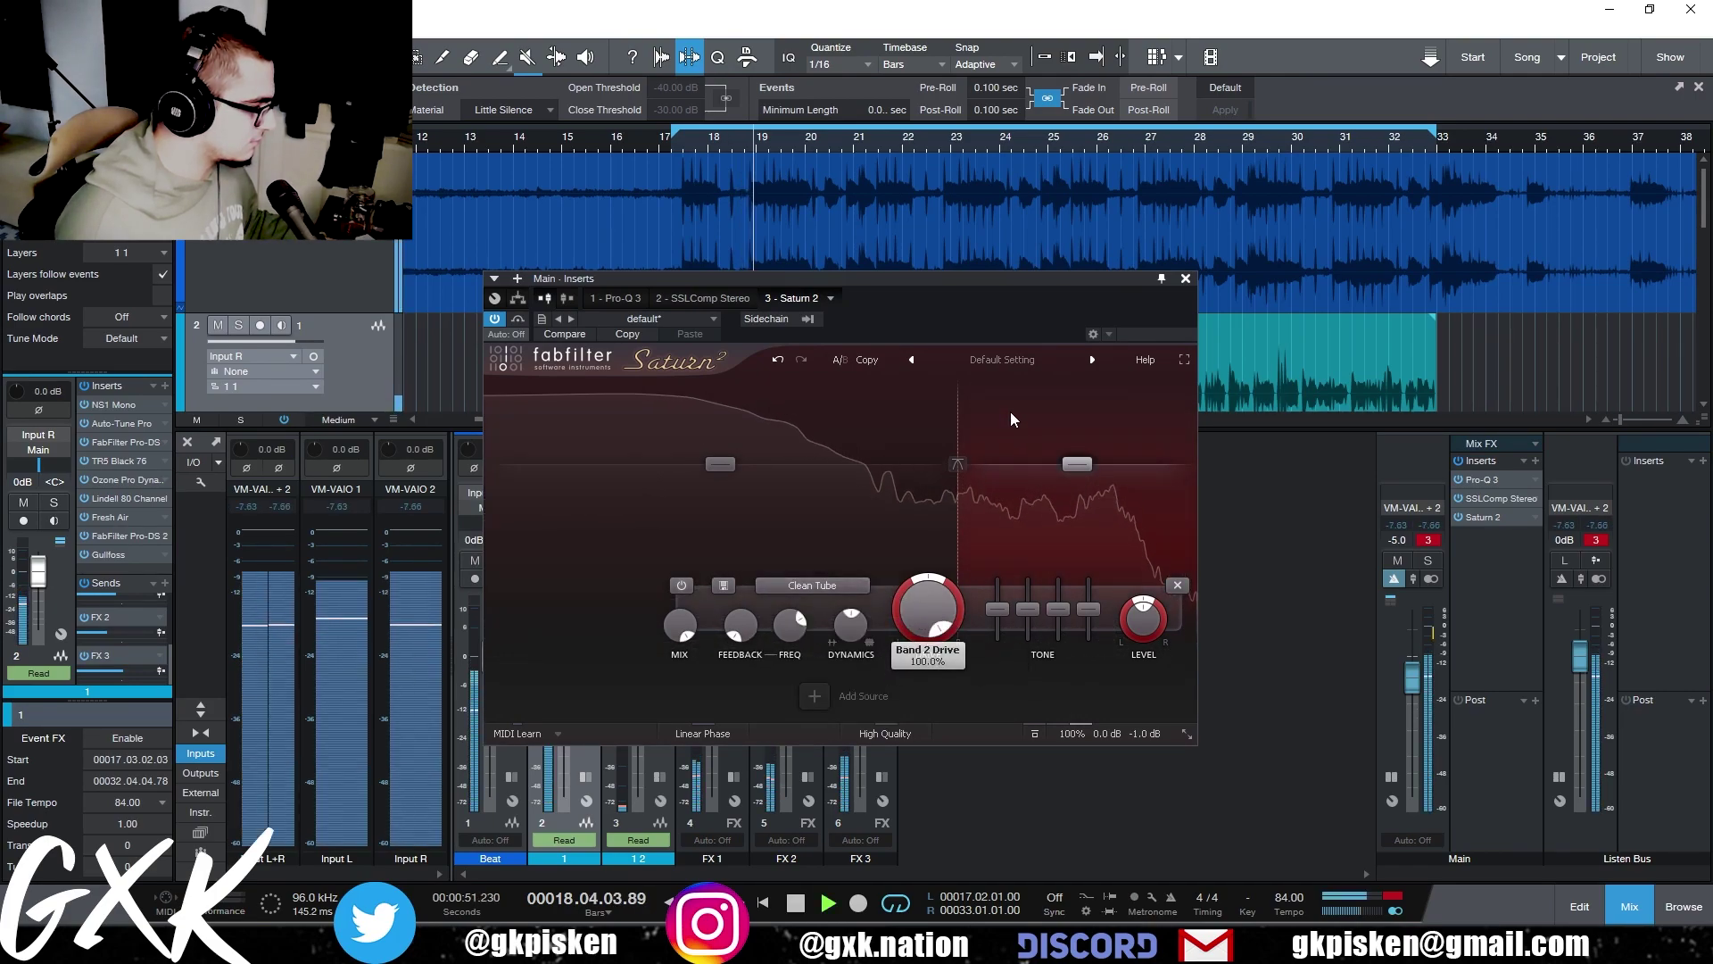
- Split off a low band in Saturn 2 and set its saturation style to Clean Tube
click(709, 399)
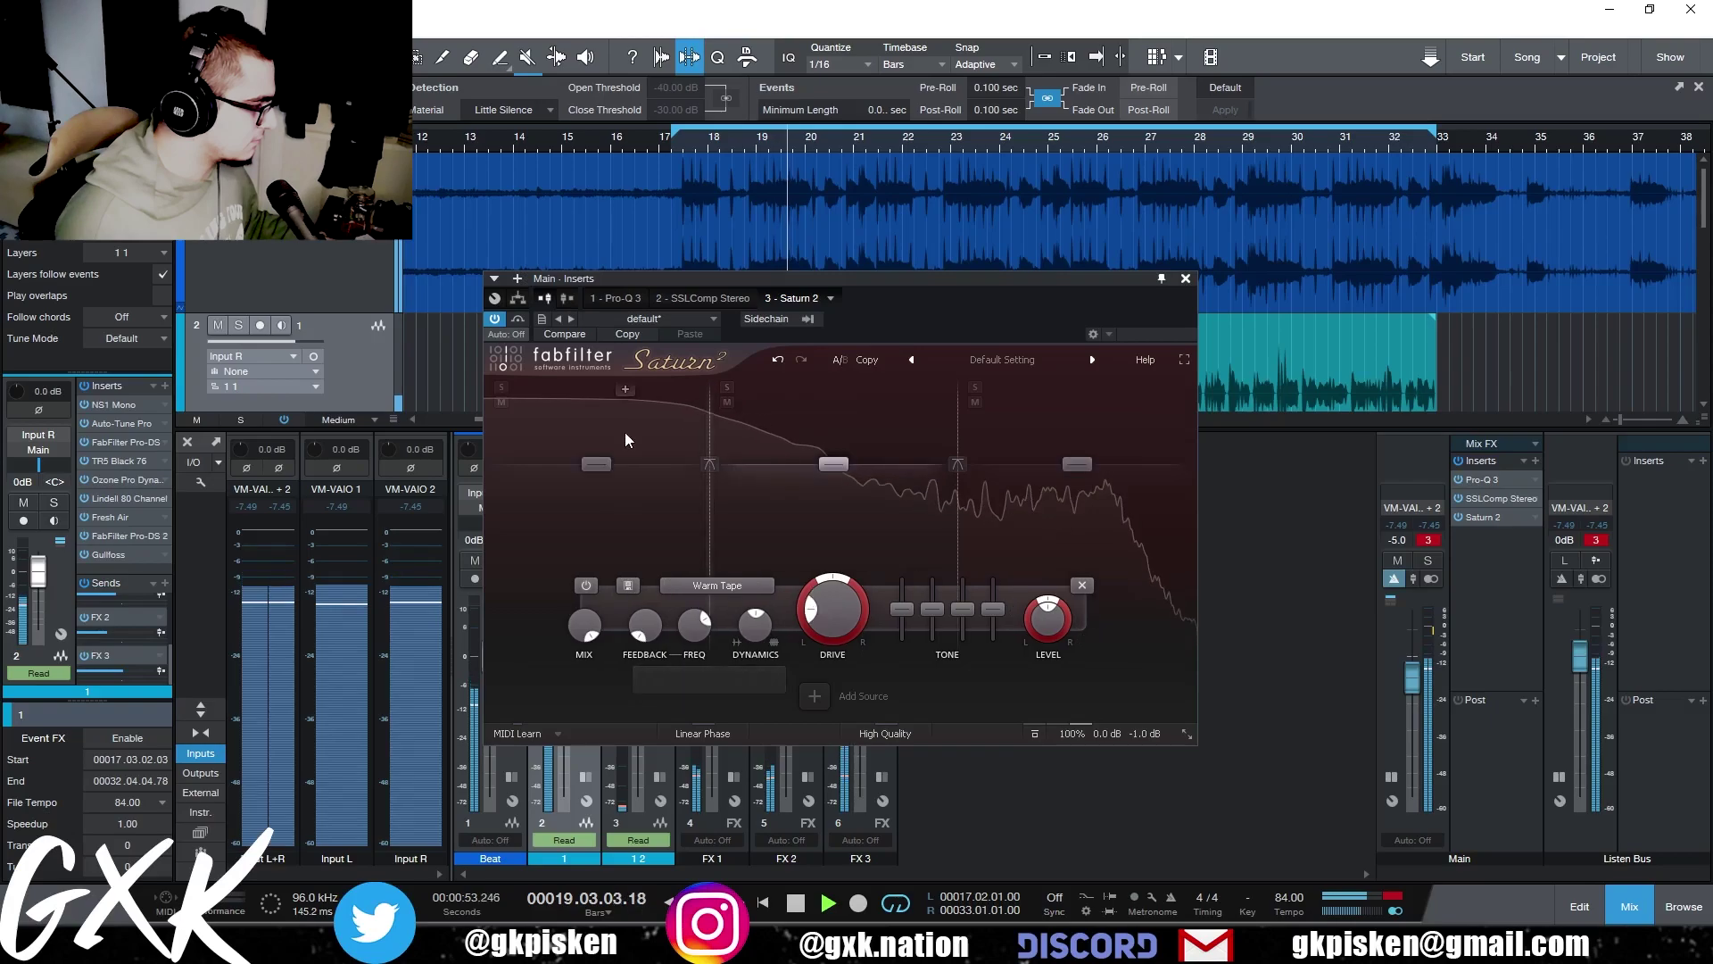
click(658, 585)
mouse_move(661, 605)
click(763, 625)
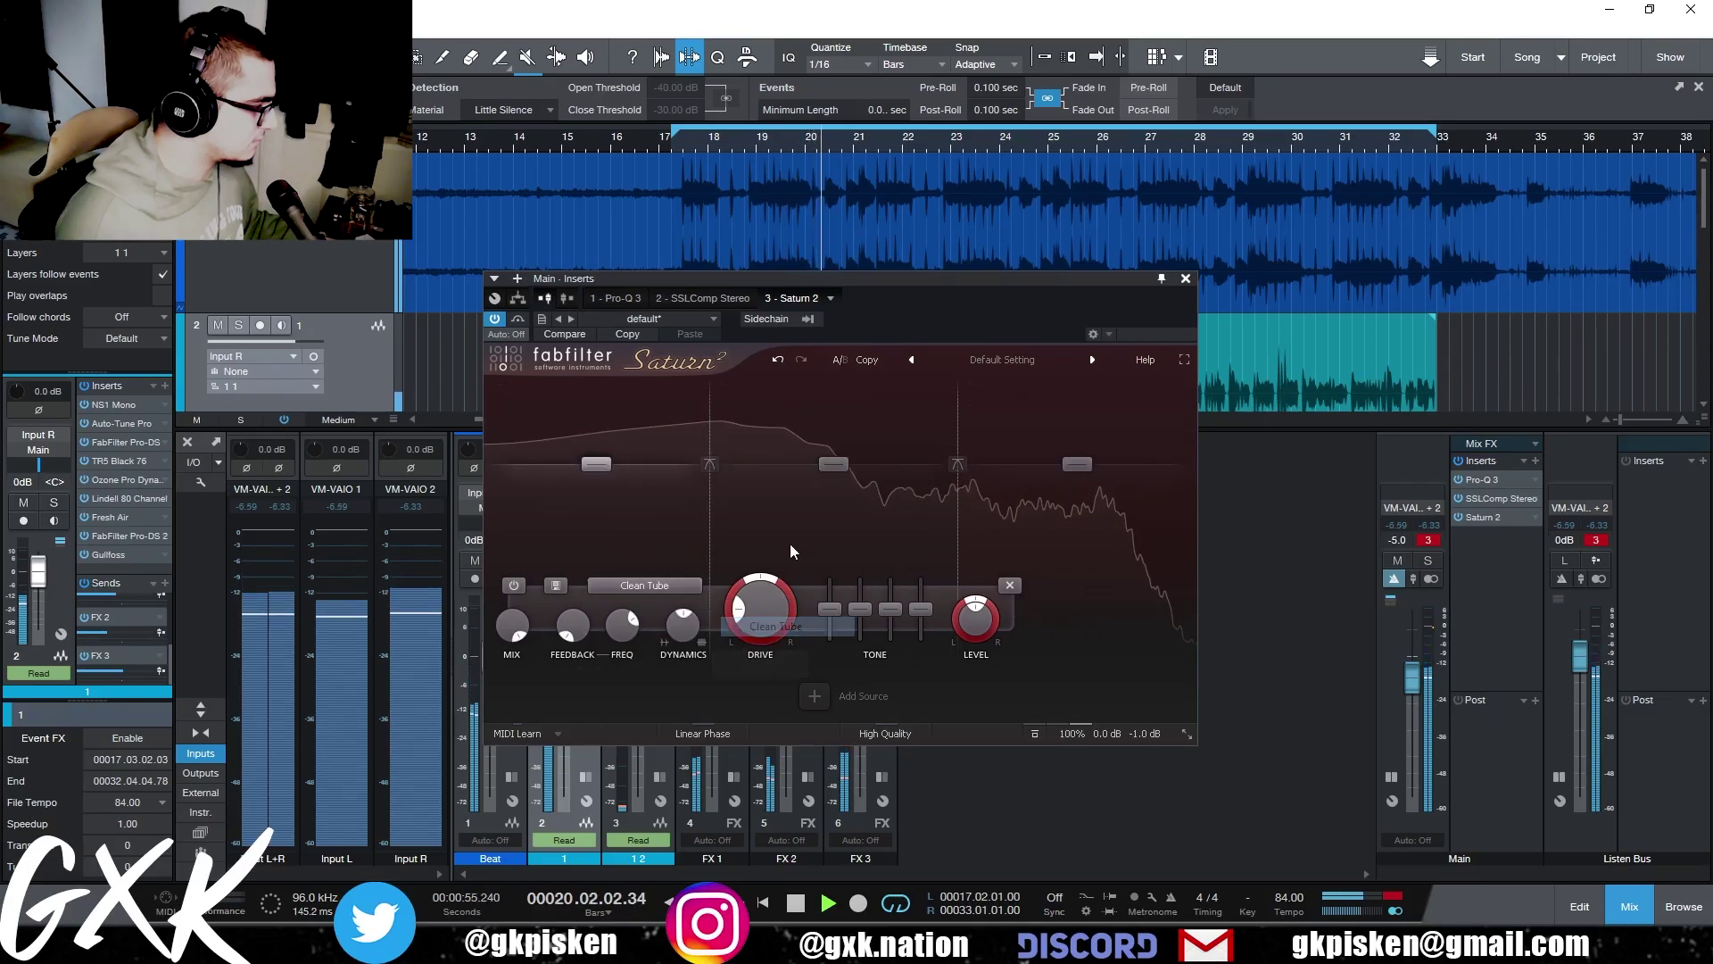
- Compare the mix with Saturn 2 bypassed and active, leaving it active, and close its window
click(806, 528)
click(519, 318)
click(521, 319)
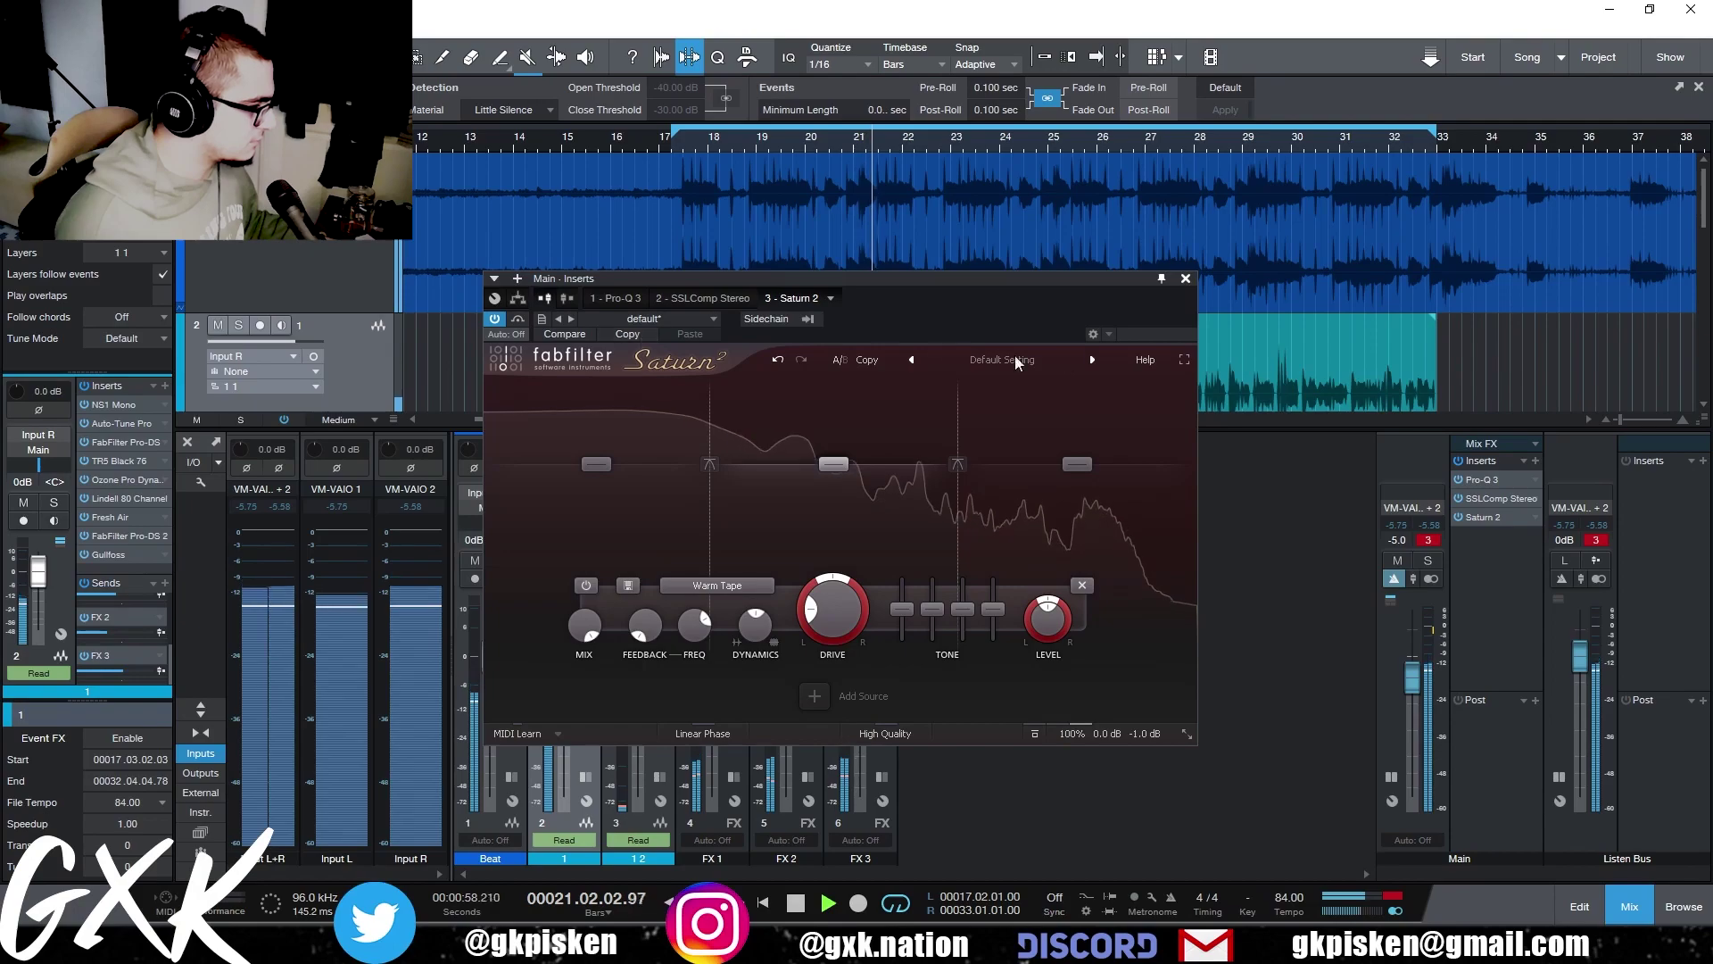
click(1185, 278)
key(space)
- Insert Pro-L 2 last on the Main output with a 10000 ms attack and a 50 ms release
click(1536, 460)
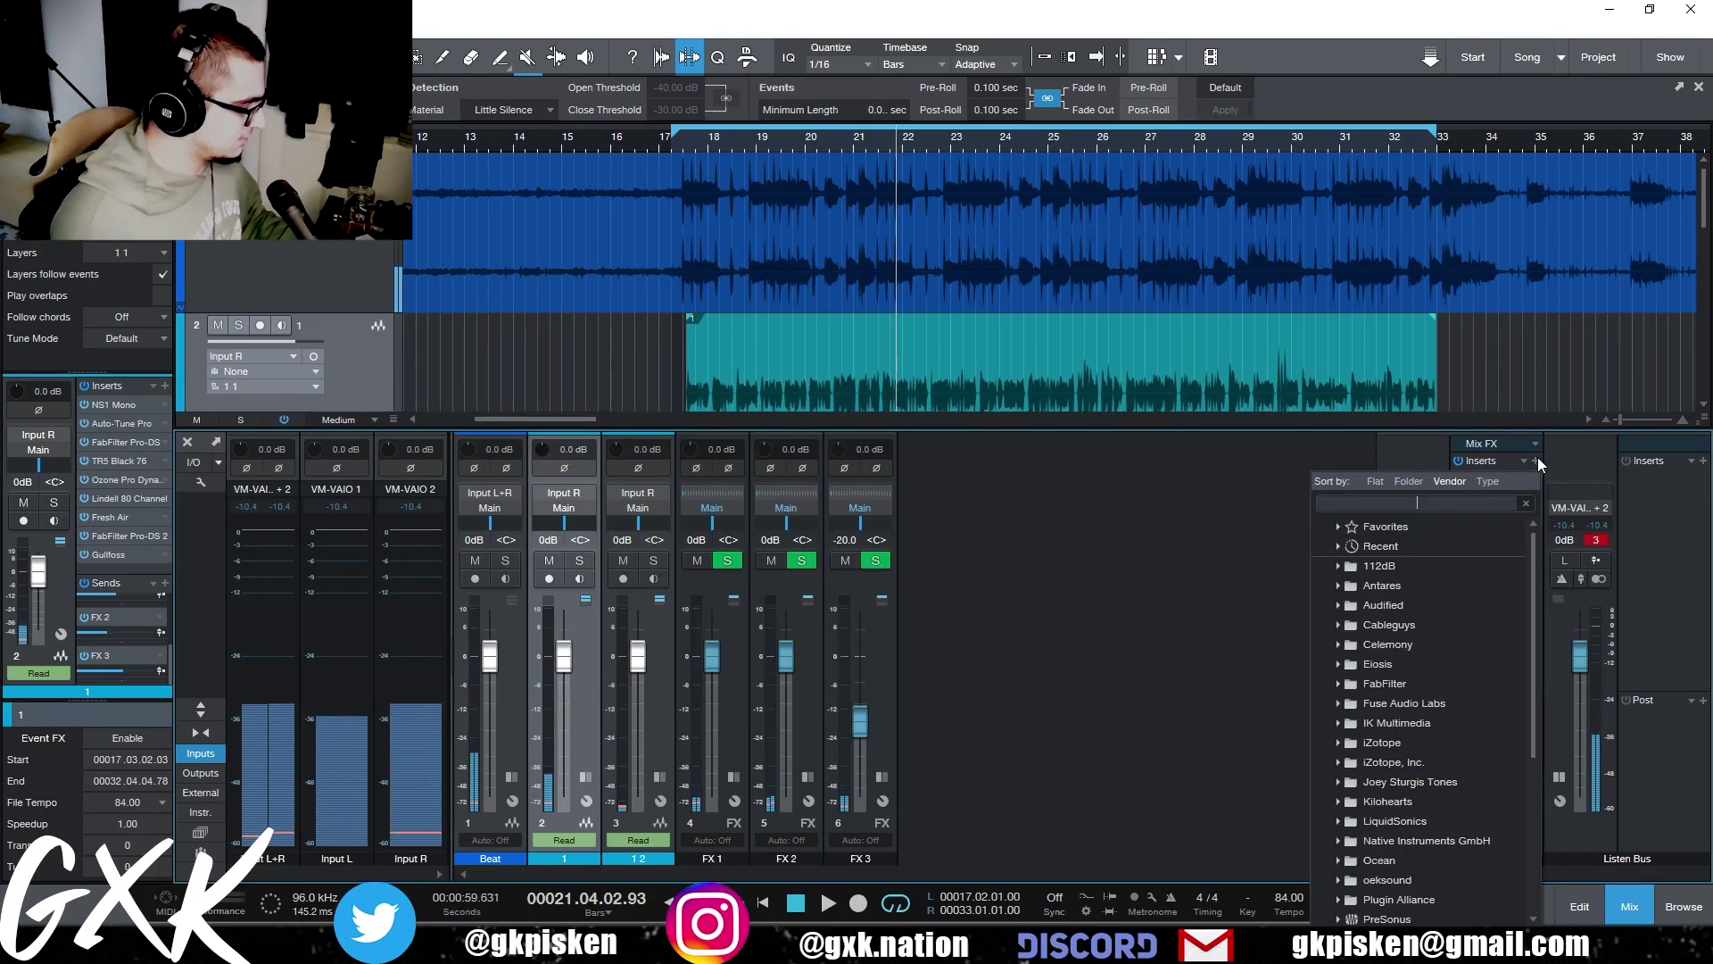
text(l 2)
key(Return)
drag(708, 766, 853, 501)
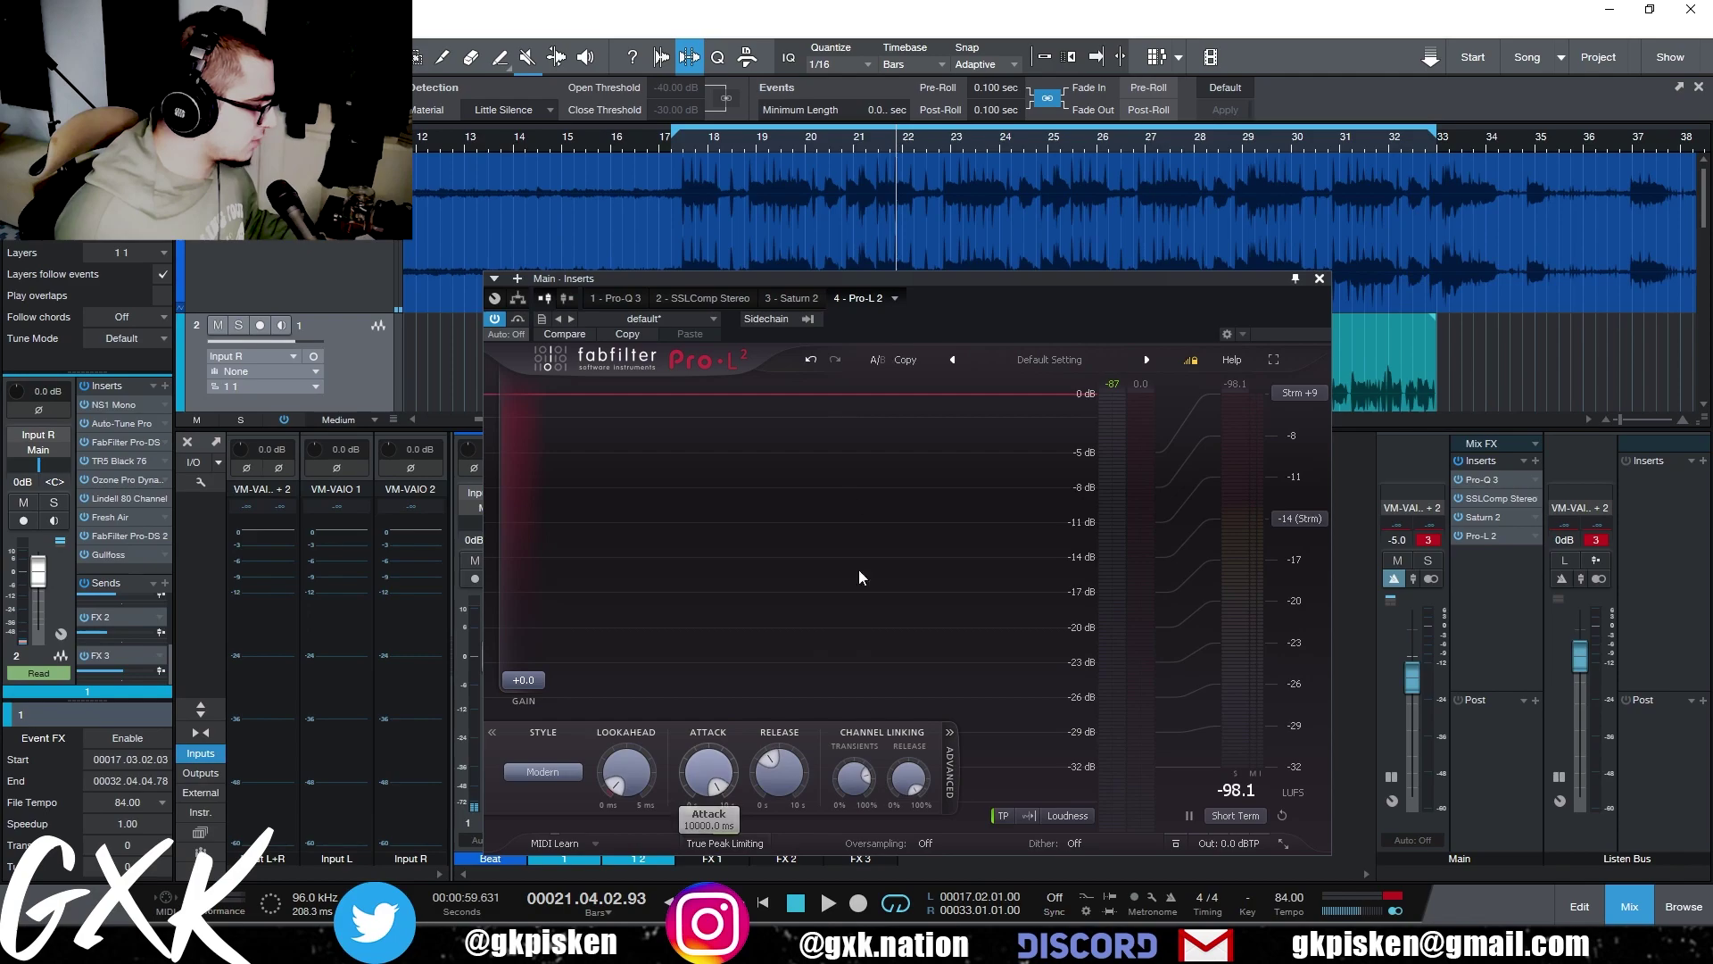
double_click(779, 765)
text(50 ms)
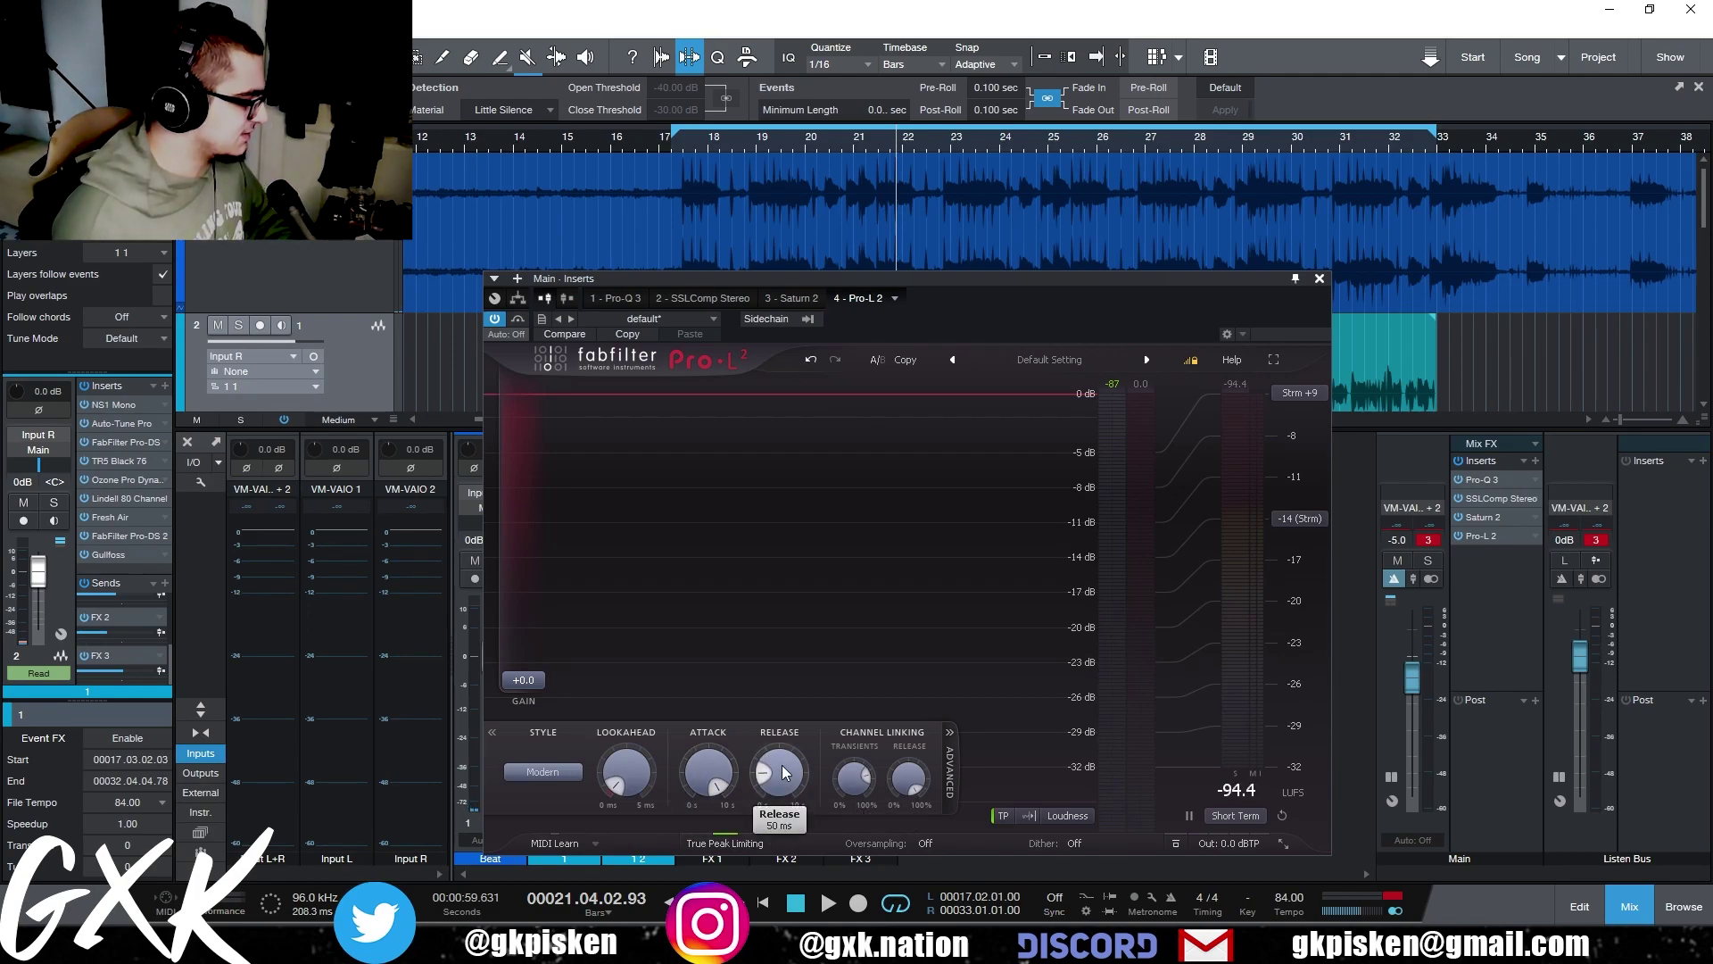
- Set Pro-L 2's output level to -0.11 dBTP, choose the Transparent style and raise the lookahead
drag(972, 279, 987, 180)
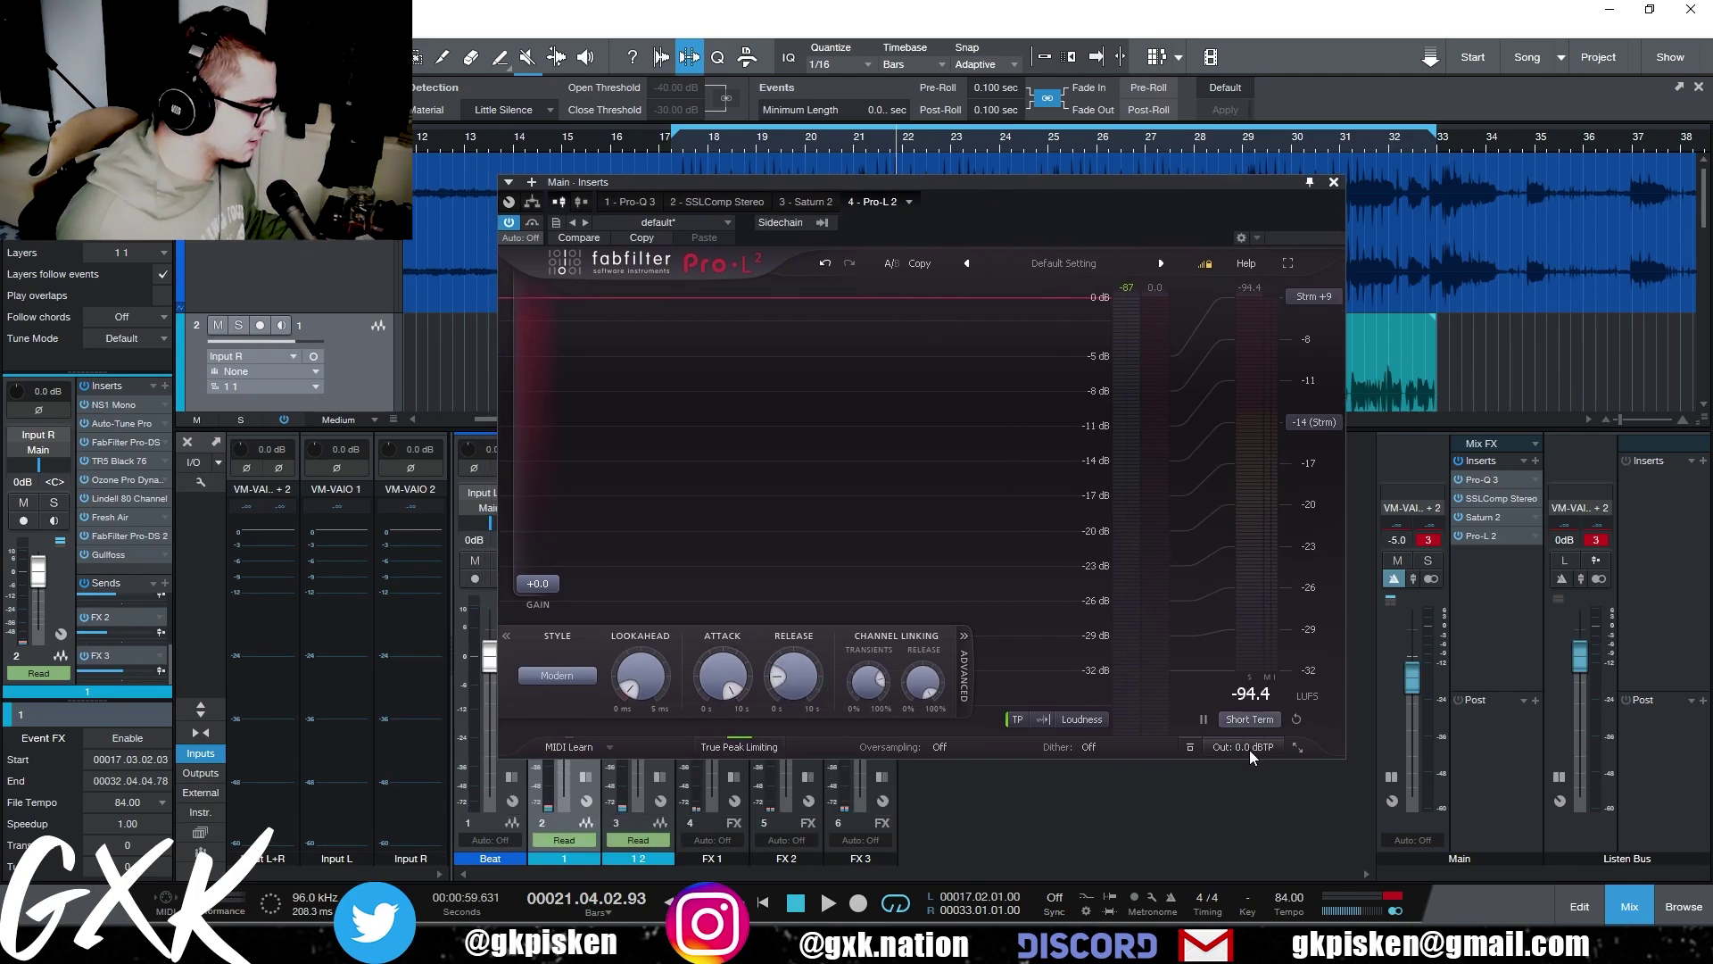
drag(1246, 692, 1246, 694)
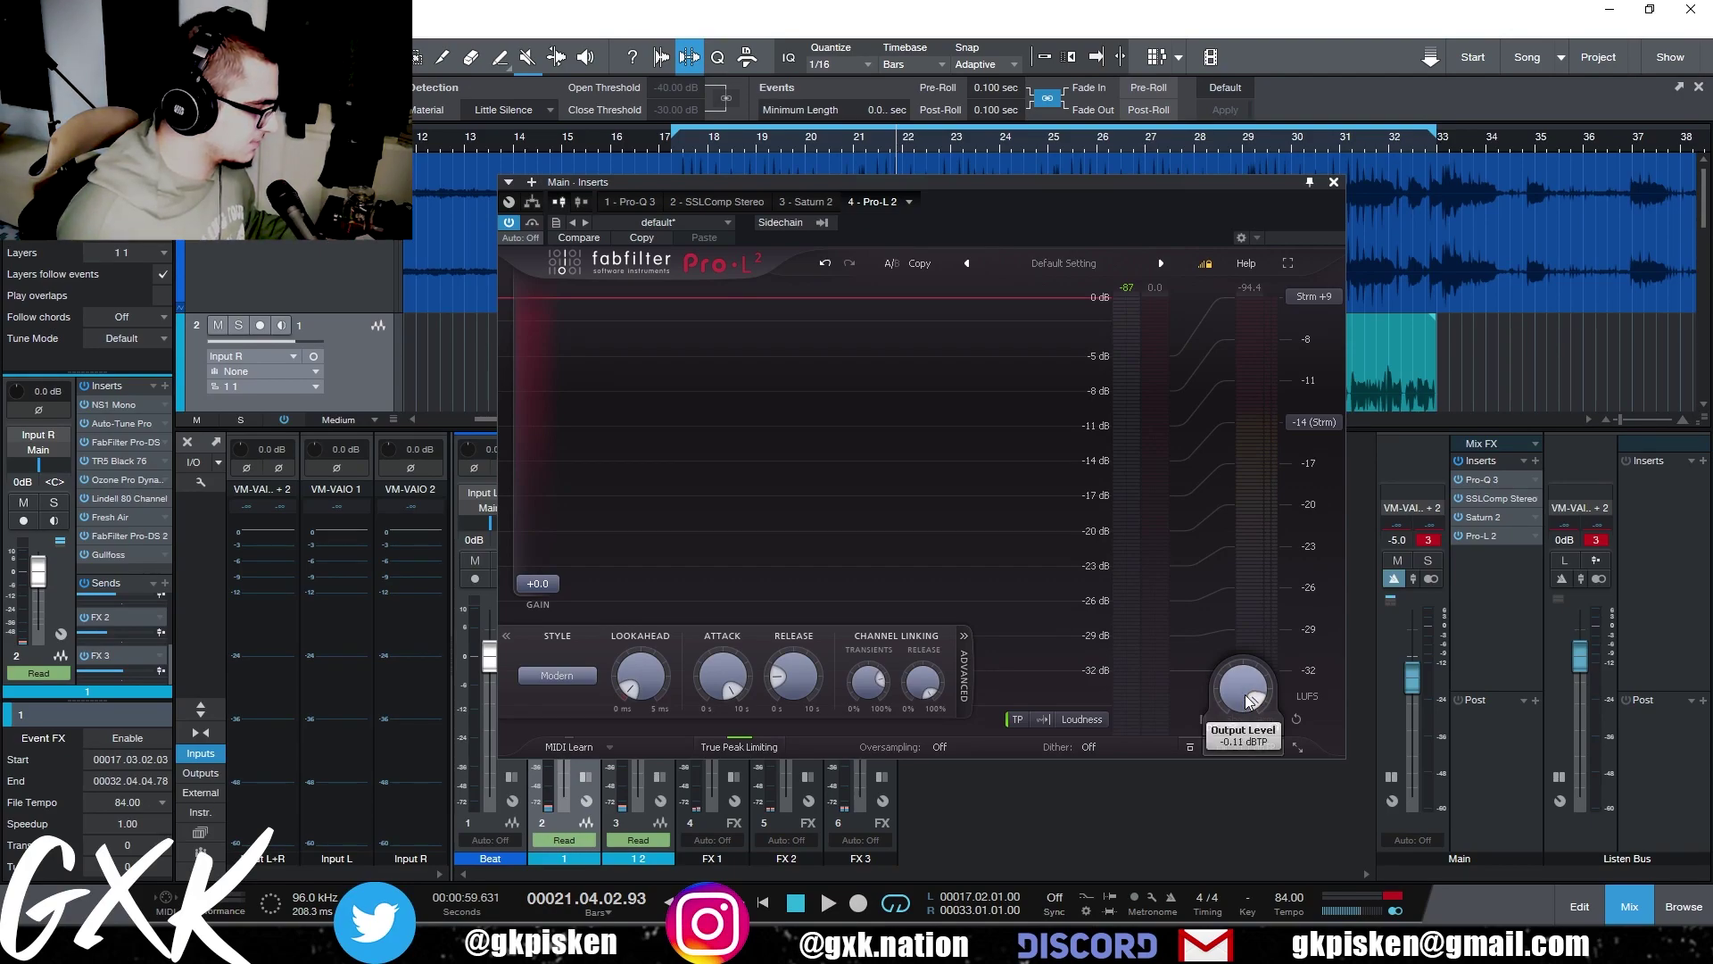
click(580, 682)
click(571, 698)
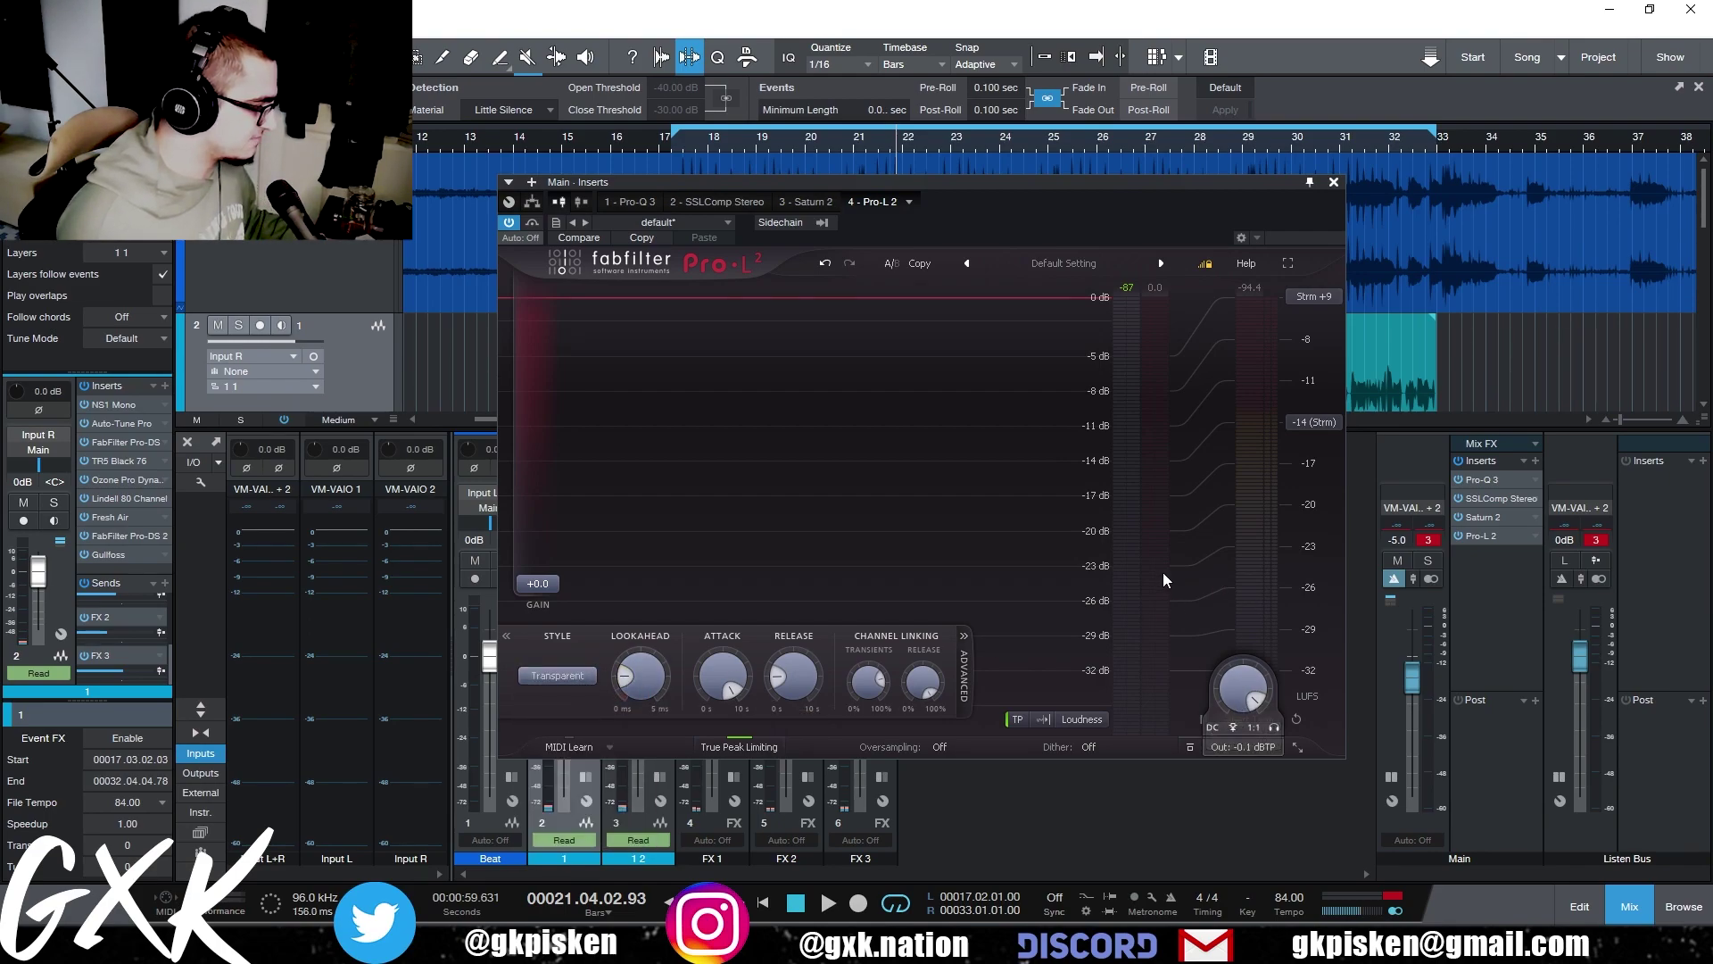
- Raise the Pro-L 2 limiter's gain to about +2.5 dB while the mix plays and close its window
scroll(555, 566, up, 3)
key(space)
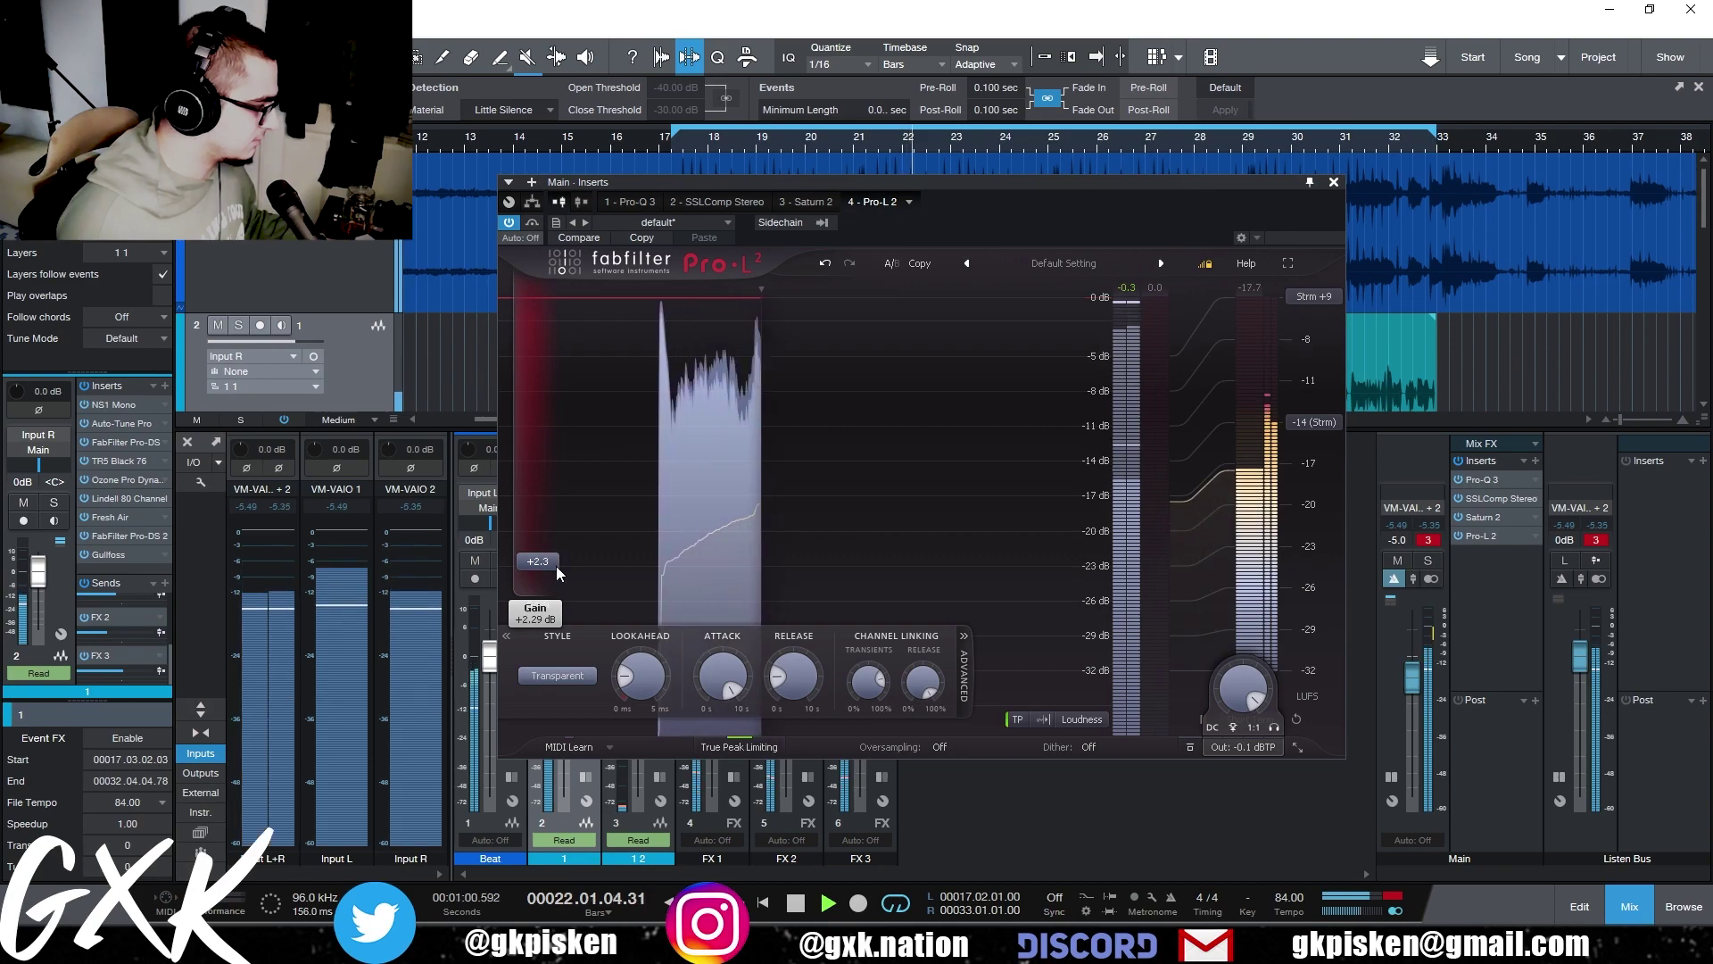
scroll(555, 565, up, 1)
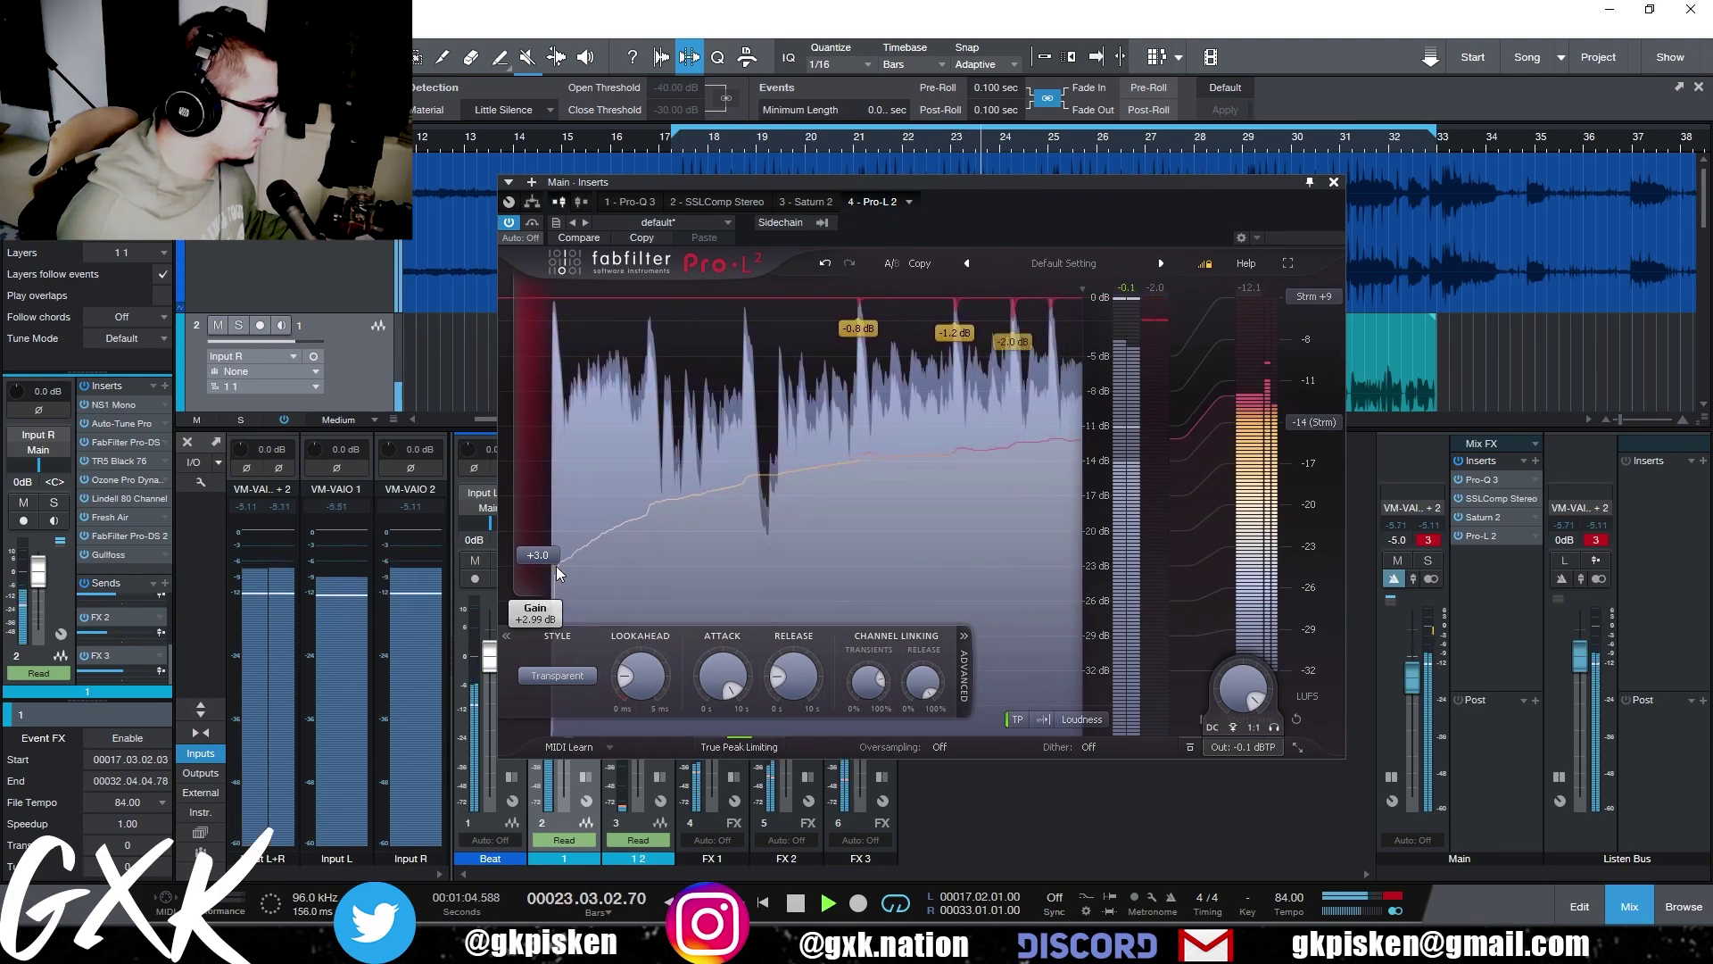
scroll(550, 560, down, 1)
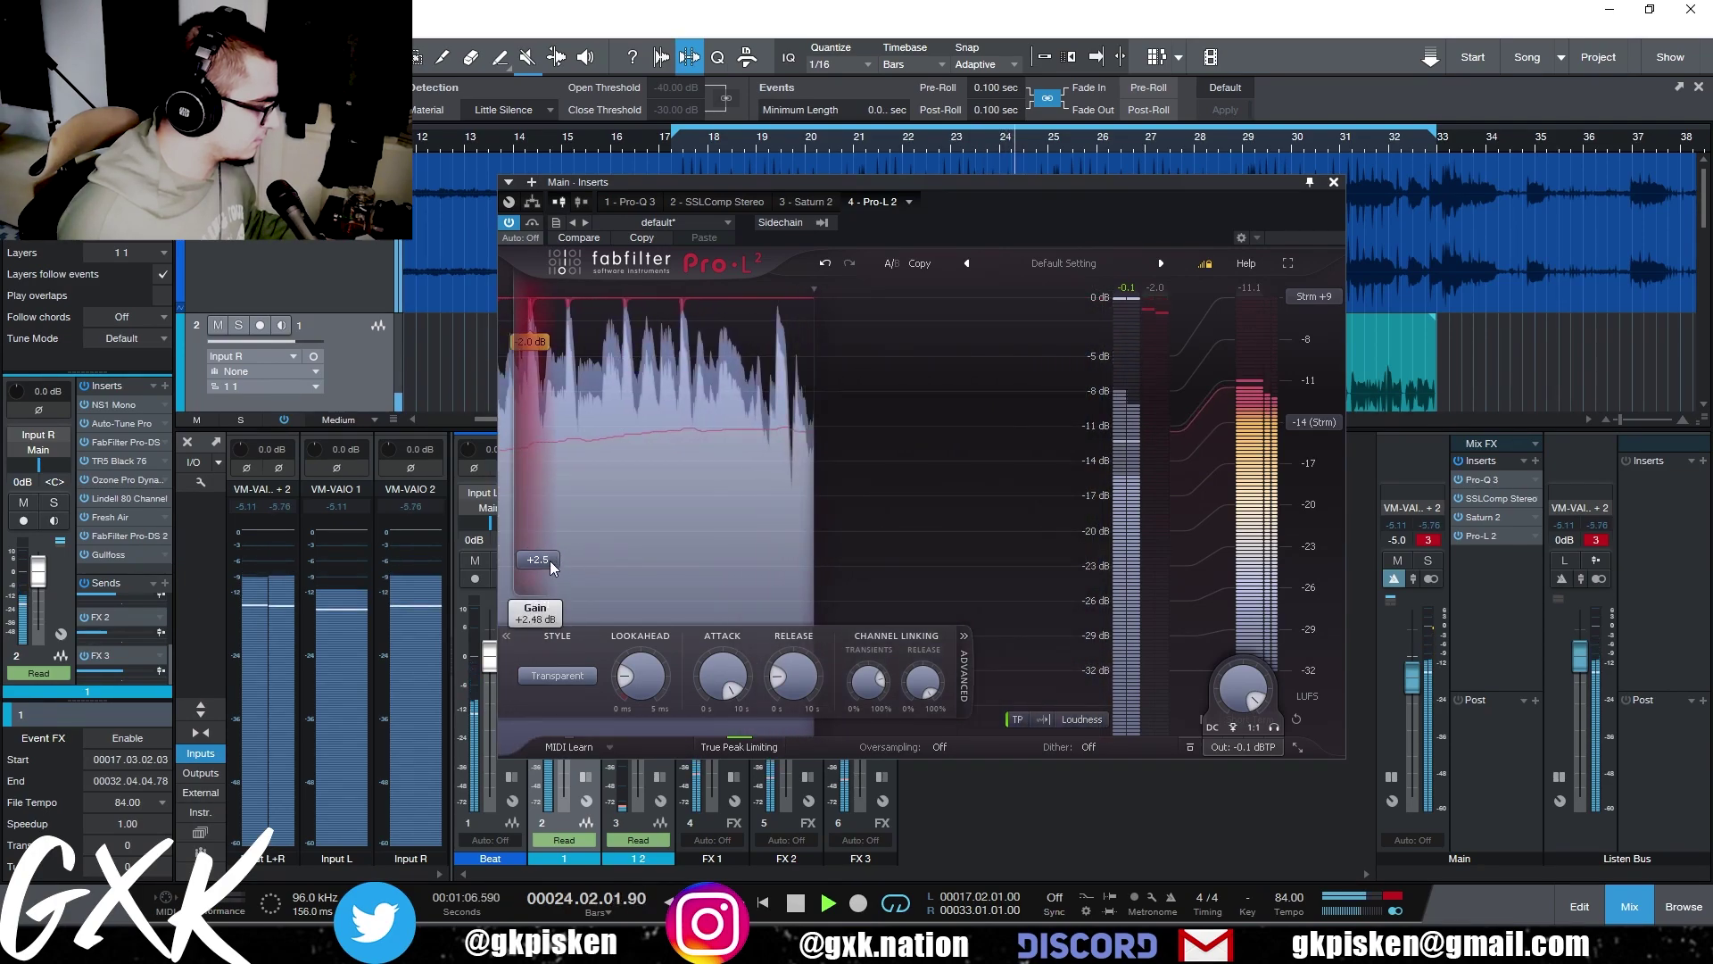
key(space)
click(1332, 182)
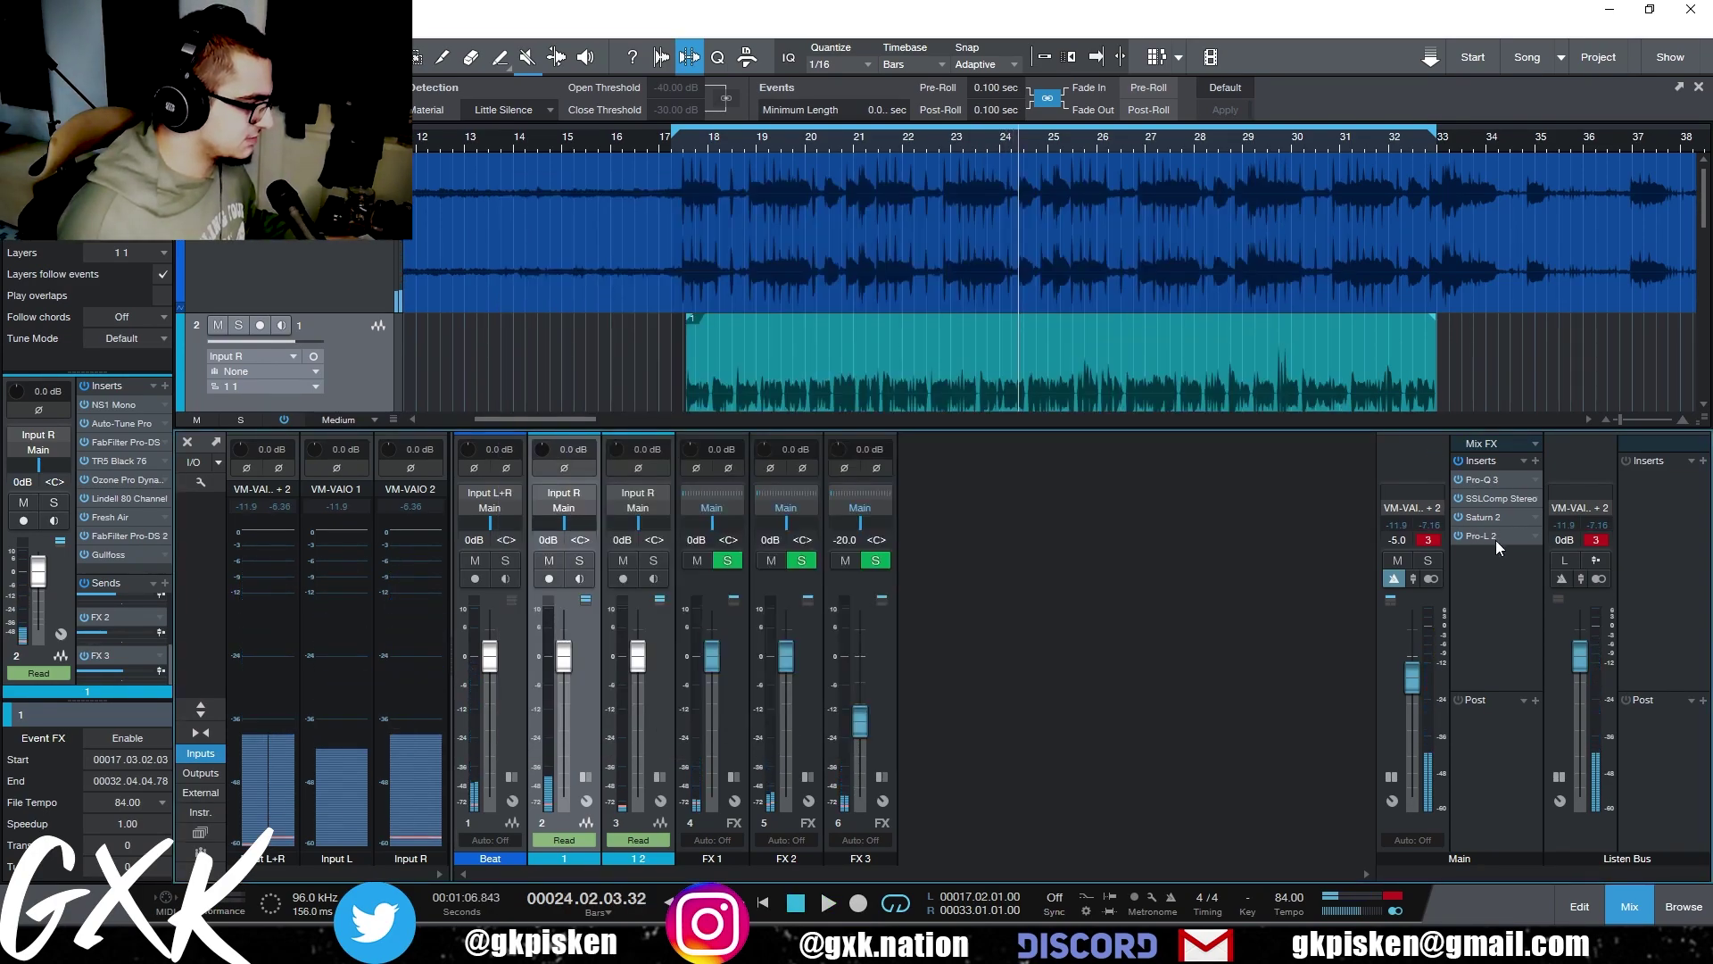
- Duplicate Pro-L 2 at the end of the Main inserts, with a -1 dBTP output level and the Modern style
drag(1496, 539, 1490, 614)
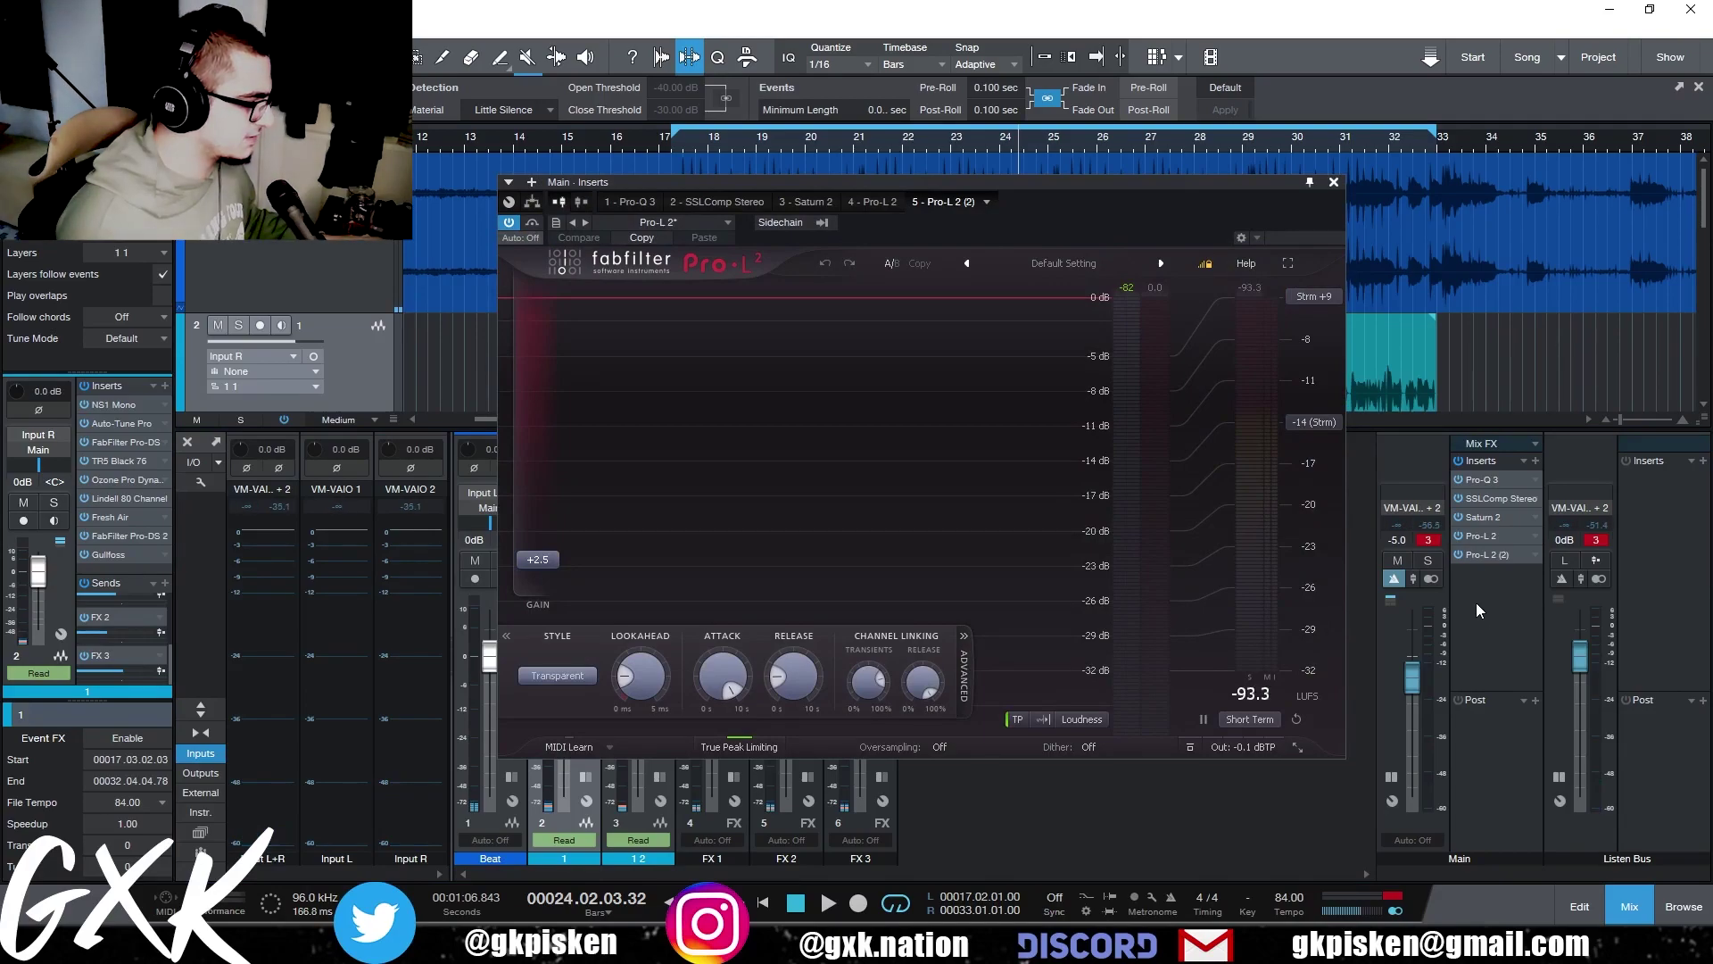
double_click(1233, 744)
text(-1)
key(Return)
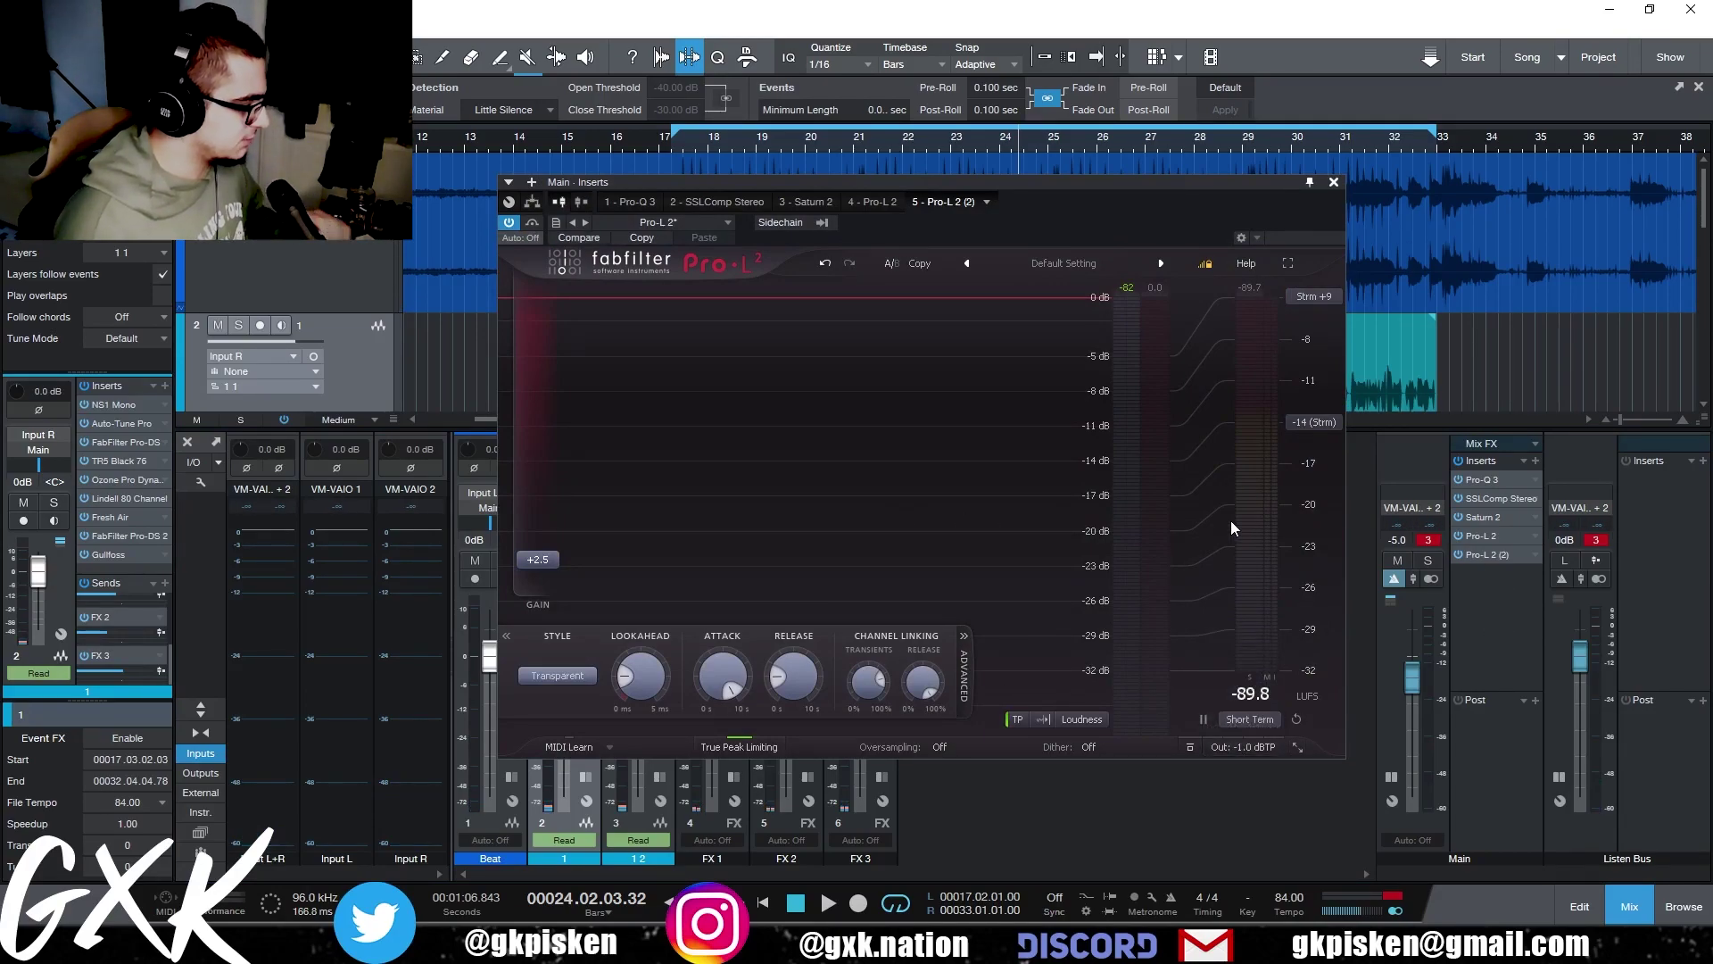
click(586, 678)
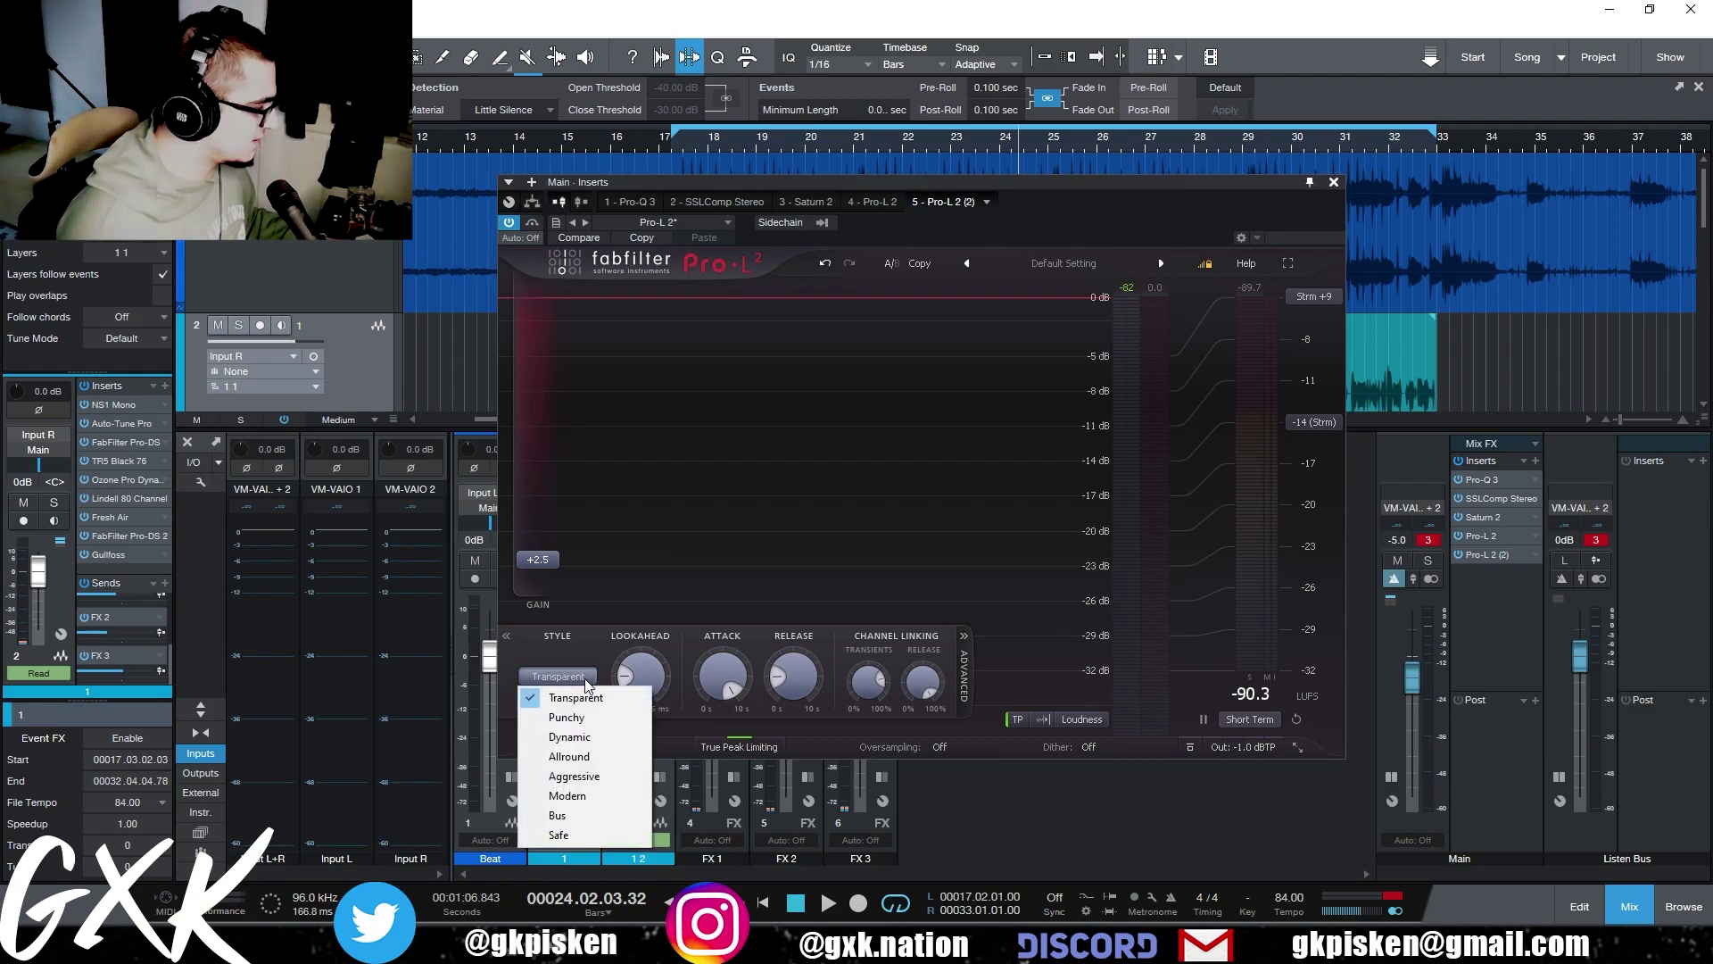
click(578, 795)
- Play the mix and set the second Pro-L 2's gain to about +4.4 dB
key(space)
scroll(547, 558, up, 6)
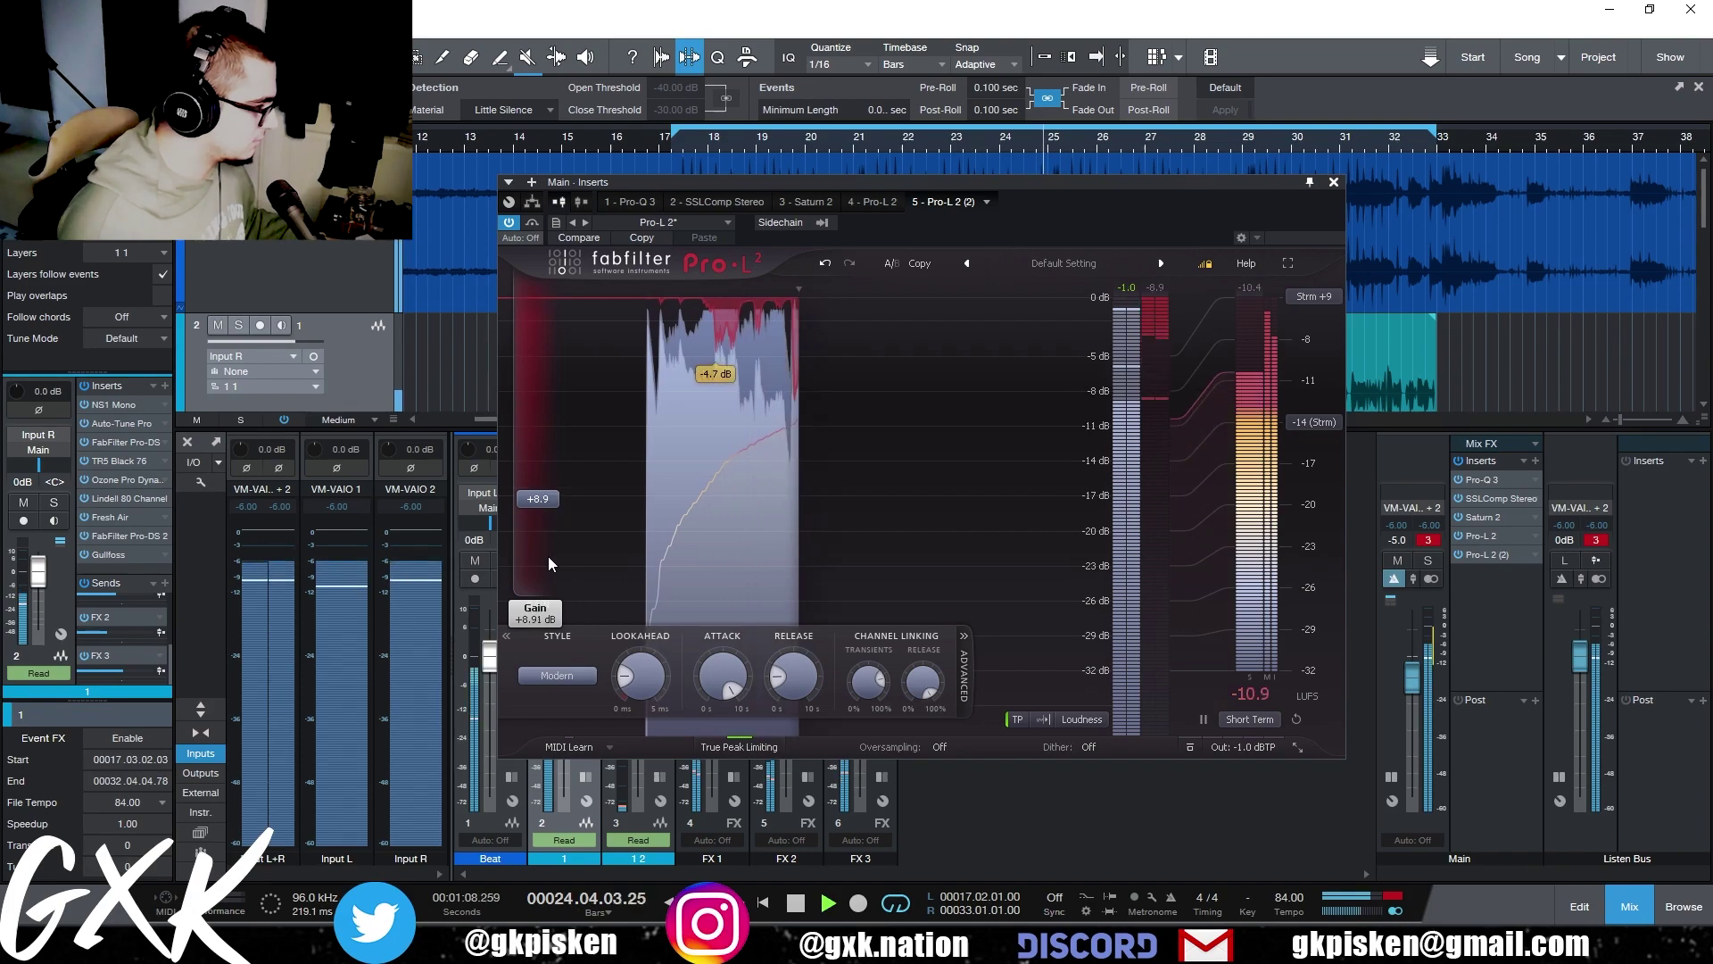
scroll(550, 562, down, 1)
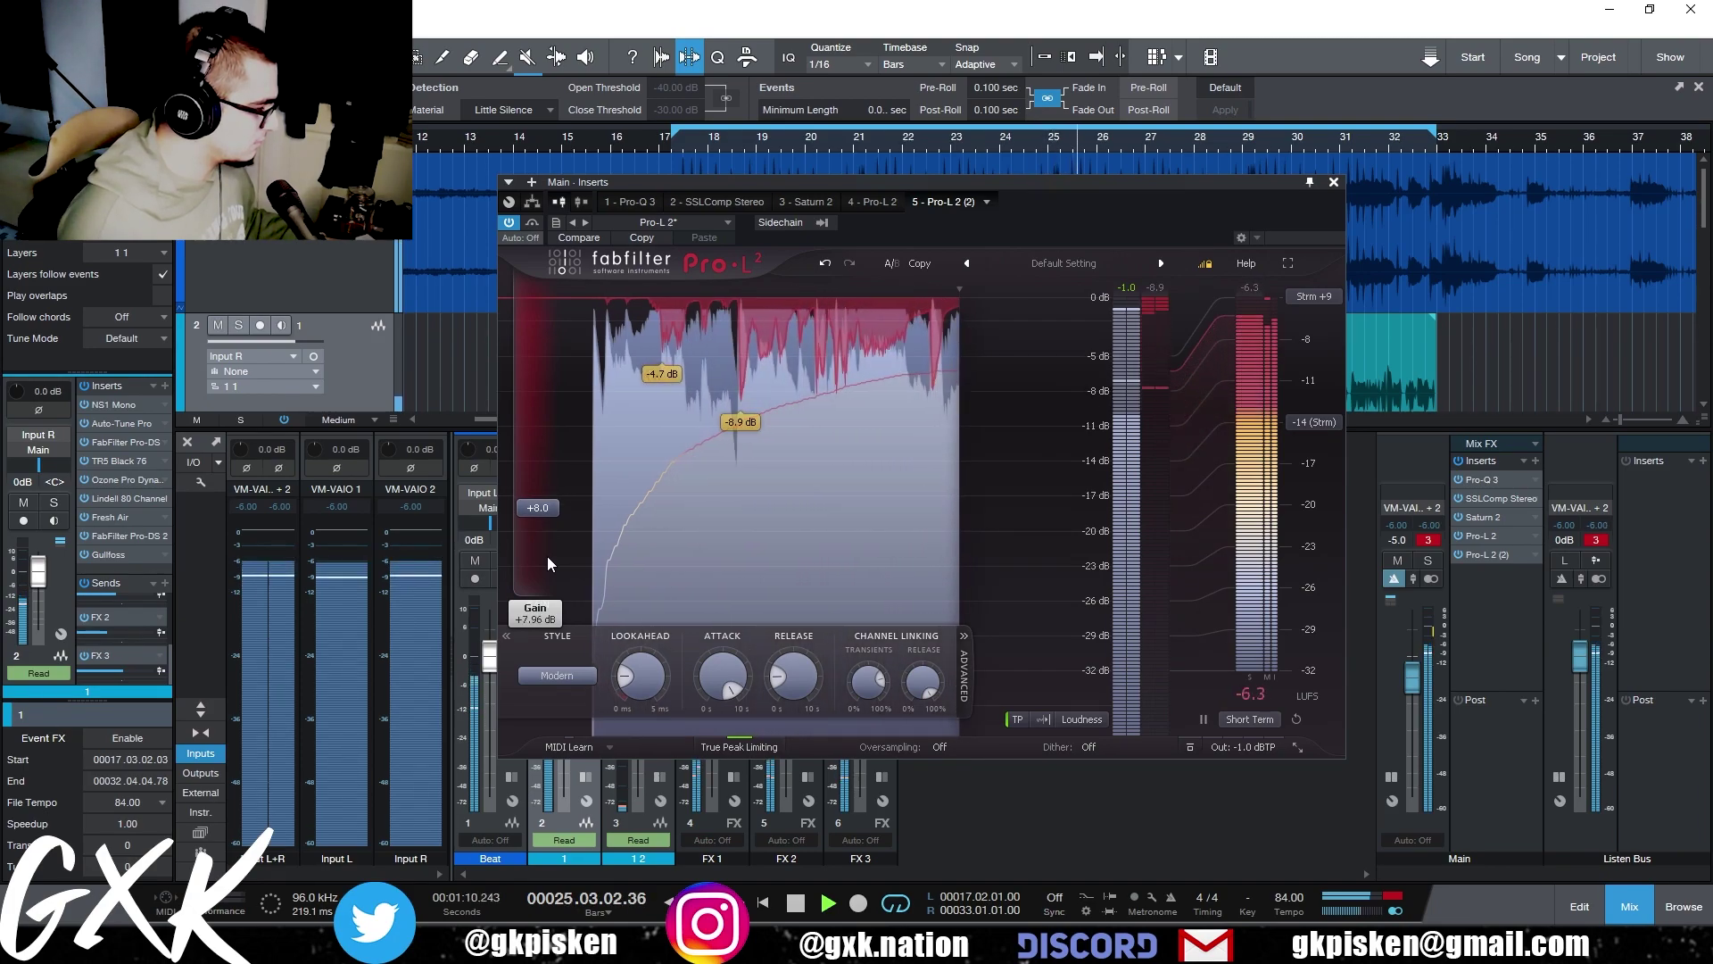
scroll(548, 555, down, 3)
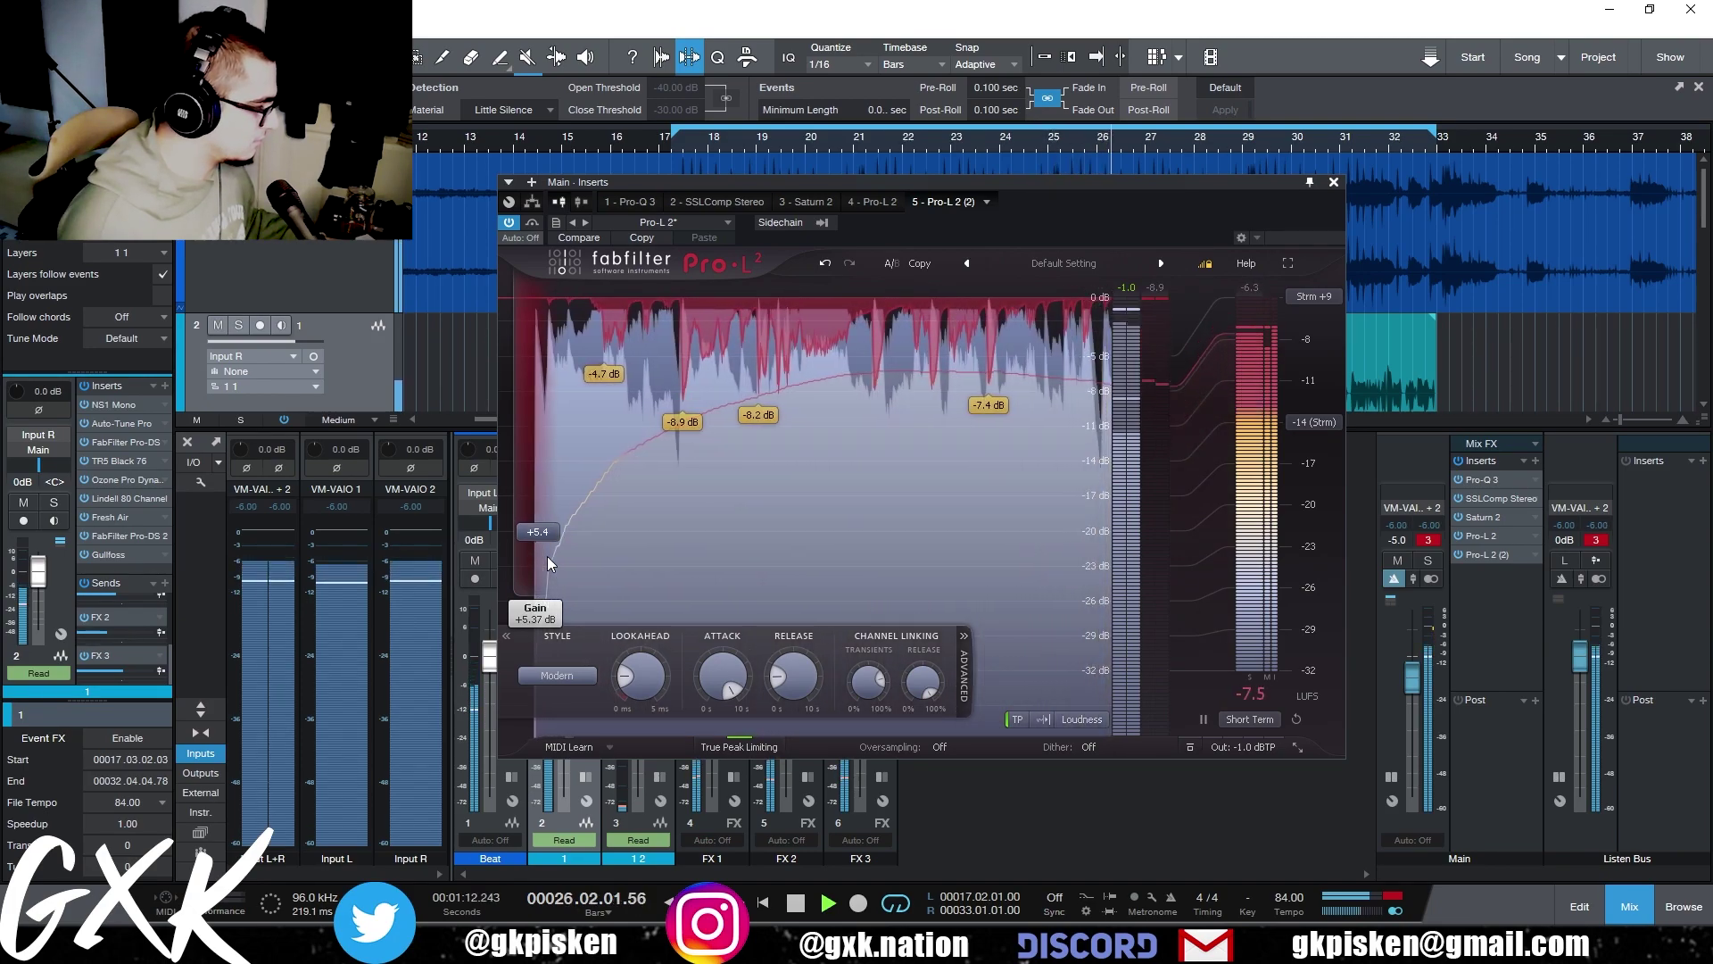
scroll(547, 555, down, 1)
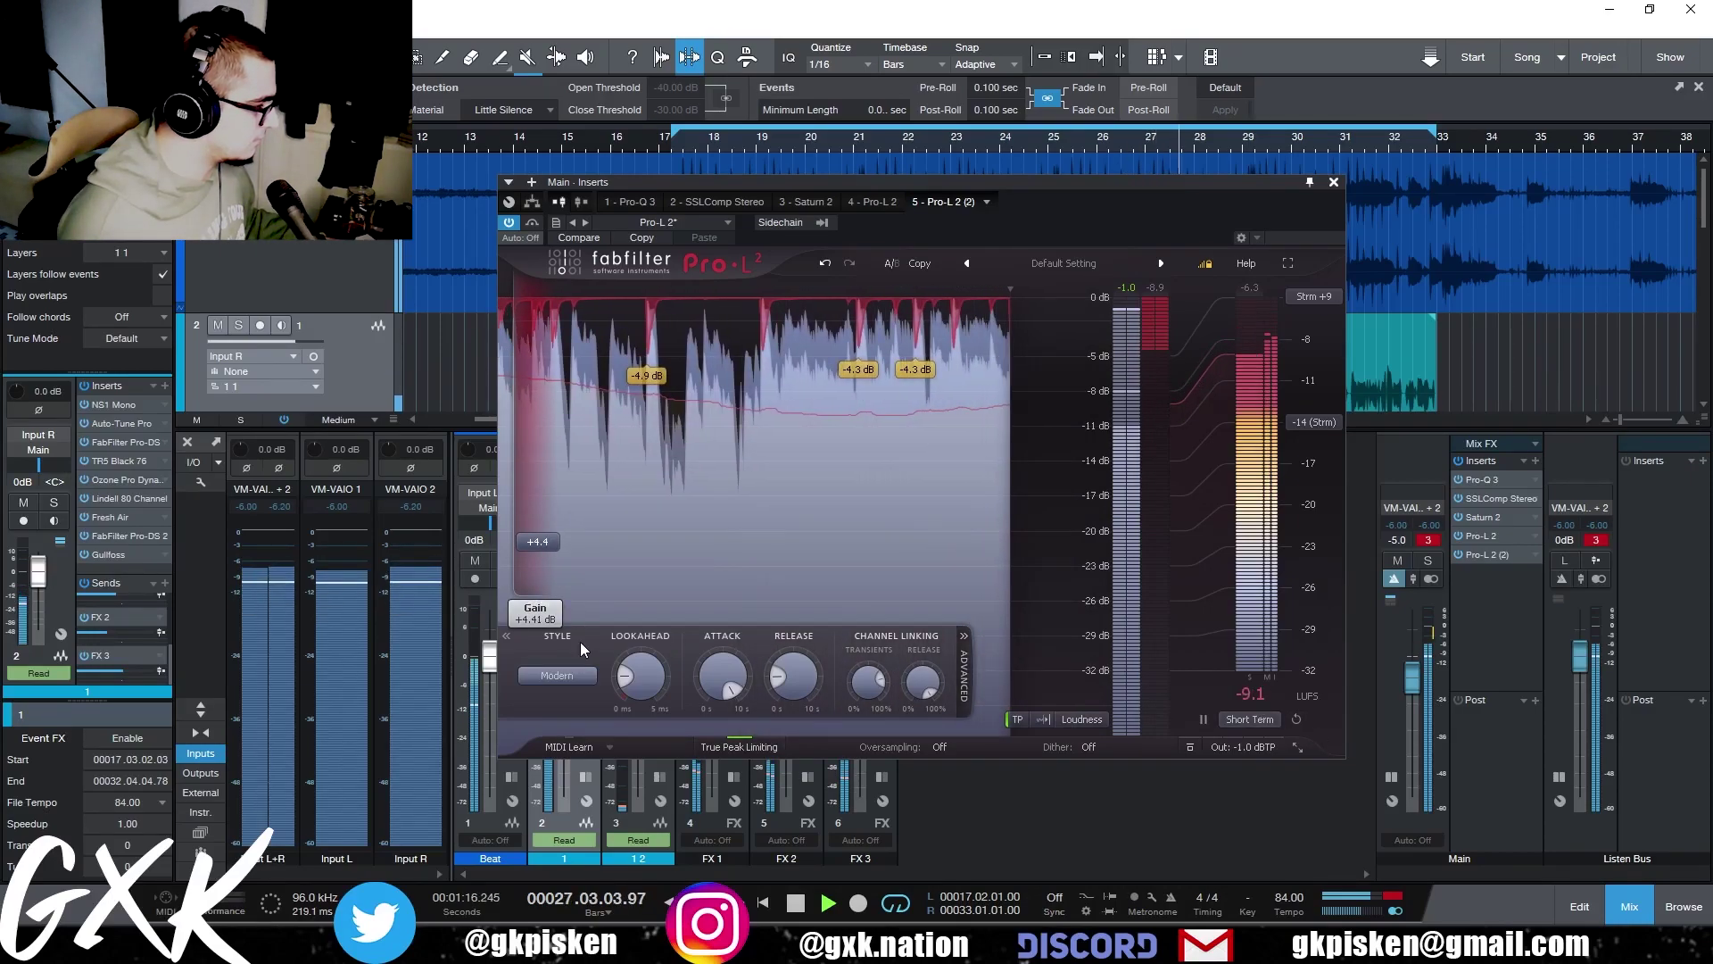
- Compare the Aggressive, Transparent and Modern styles in the second Pro-L 2 during playback, leaving Modern selected, and close its window
click(556, 675)
click(555, 771)
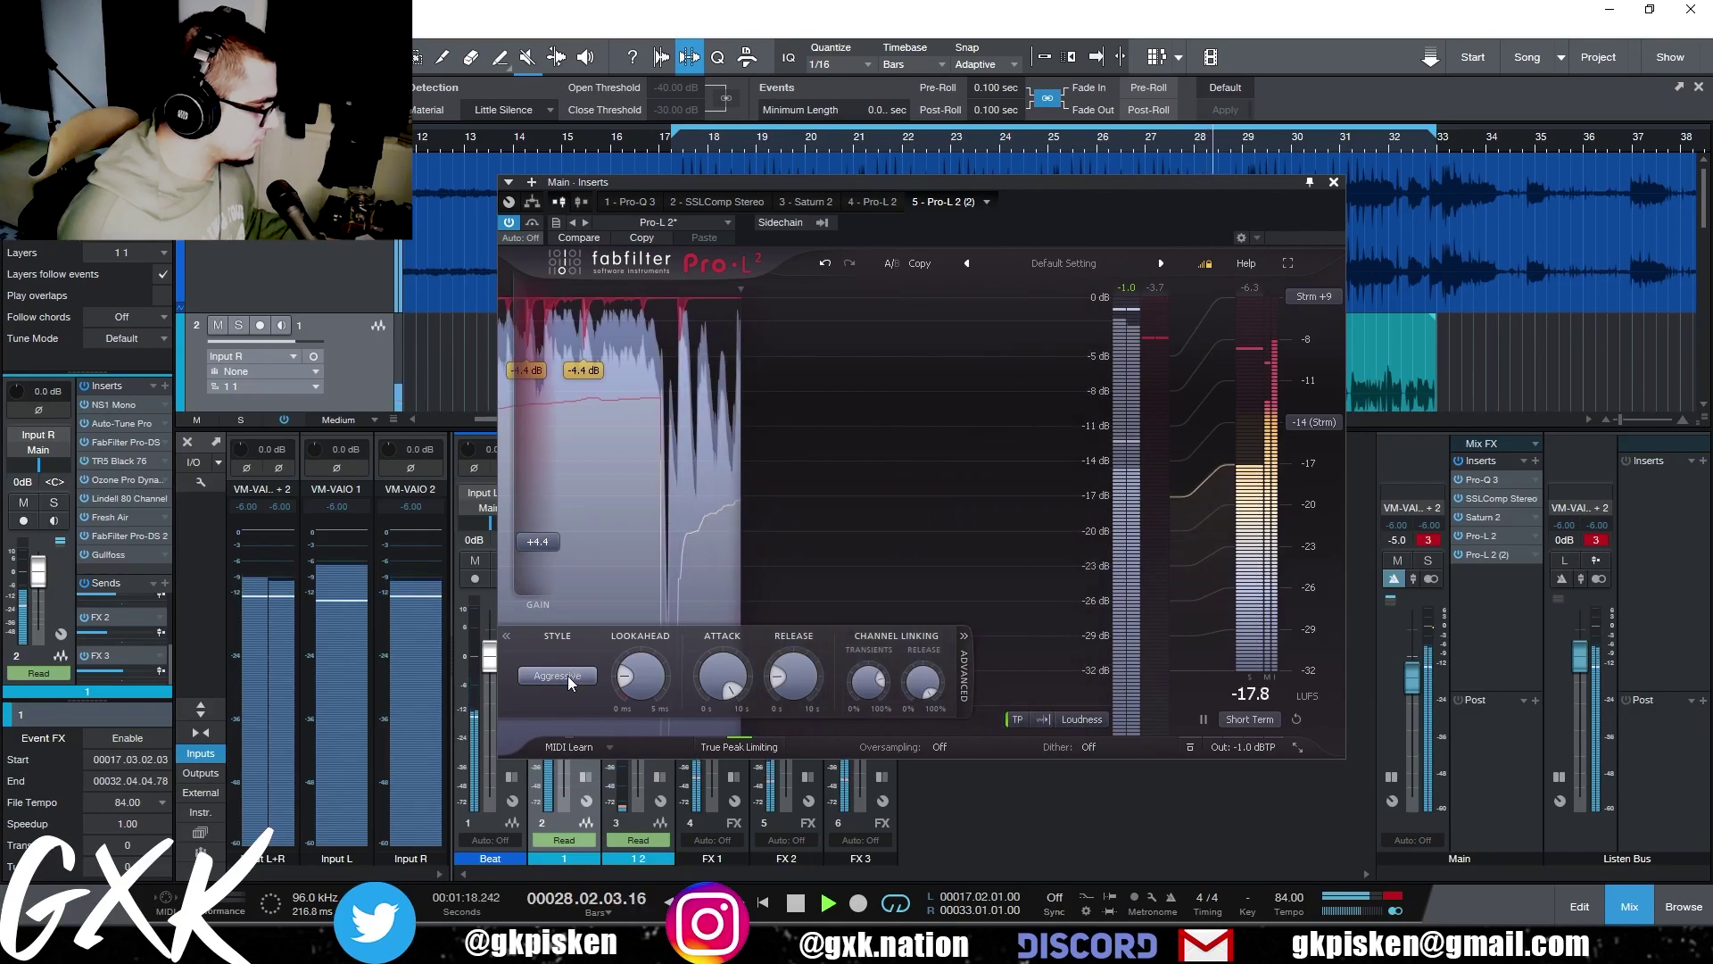
click(568, 680)
click(579, 698)
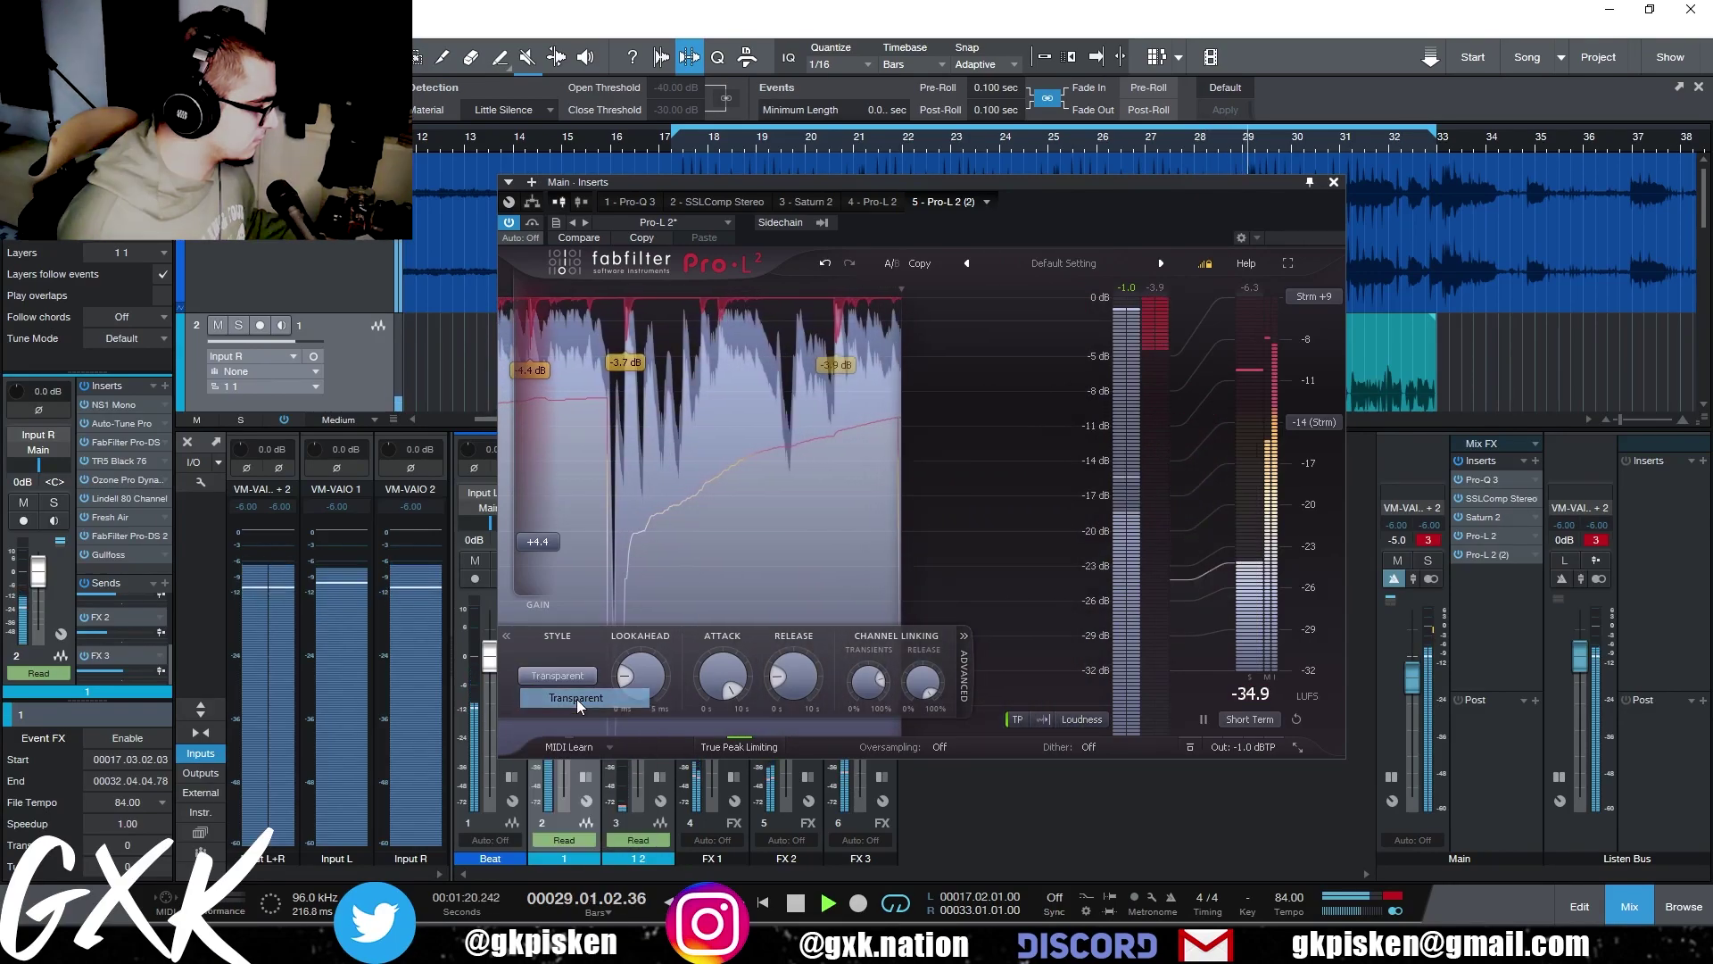
click(570, 676)
click(555, 771)
click(574, 678)
click(567, 795)
click(558, 675)
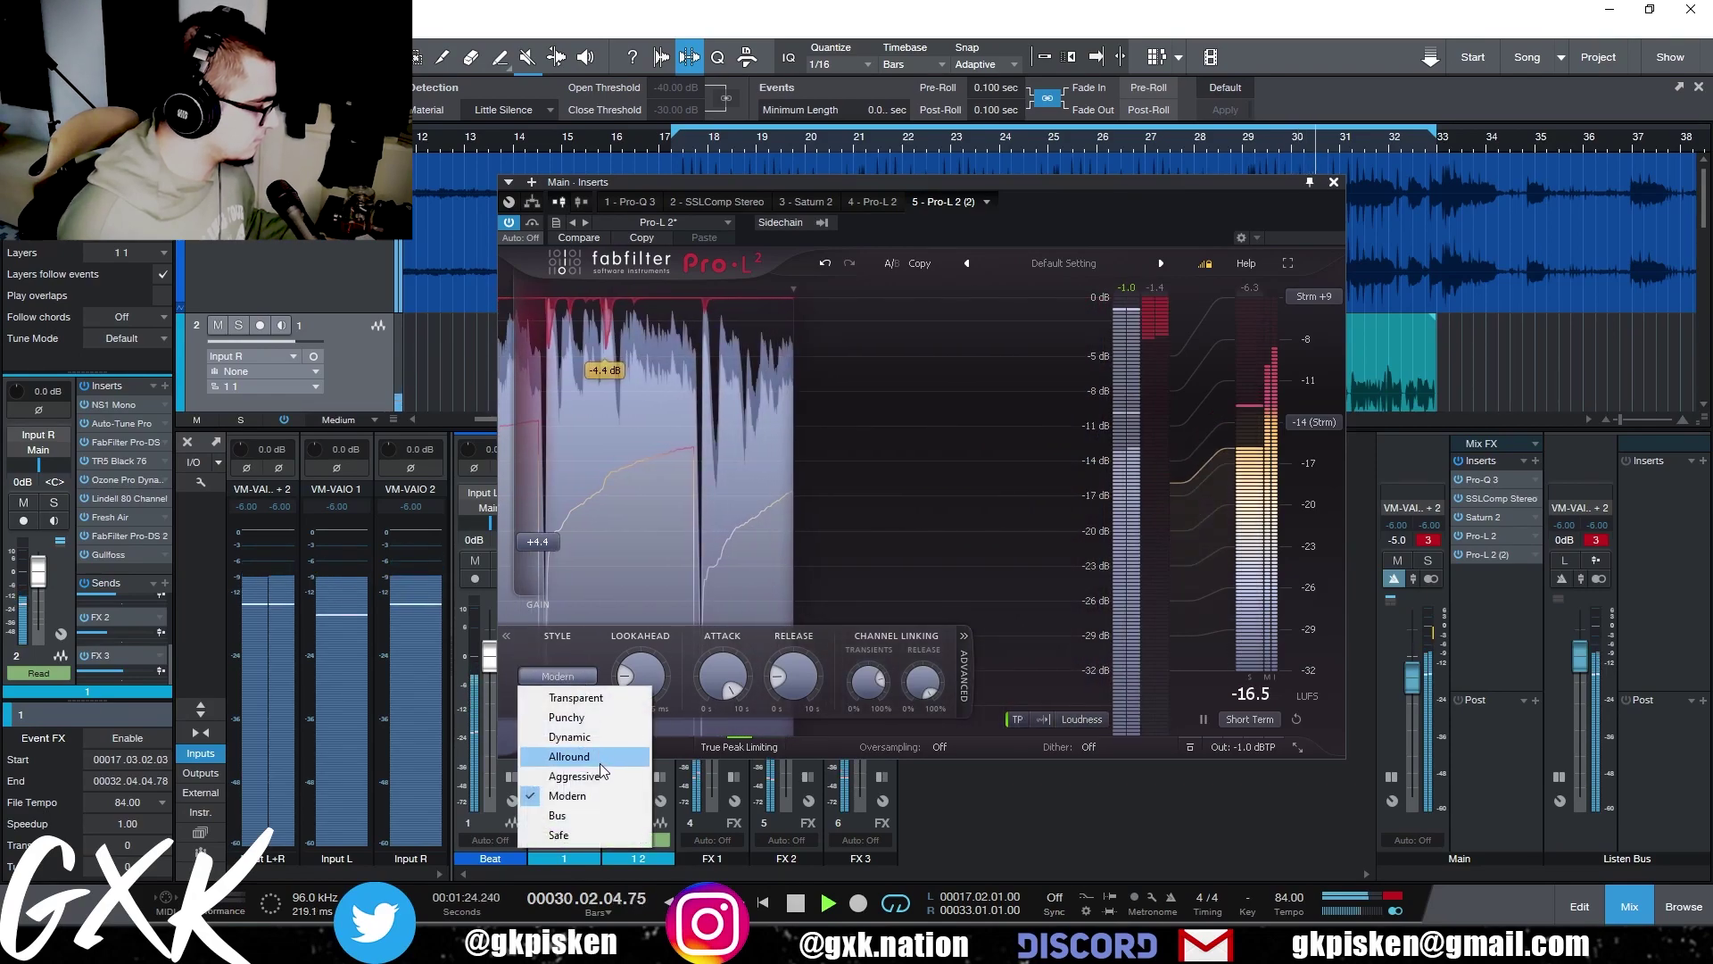
click(584, 775)
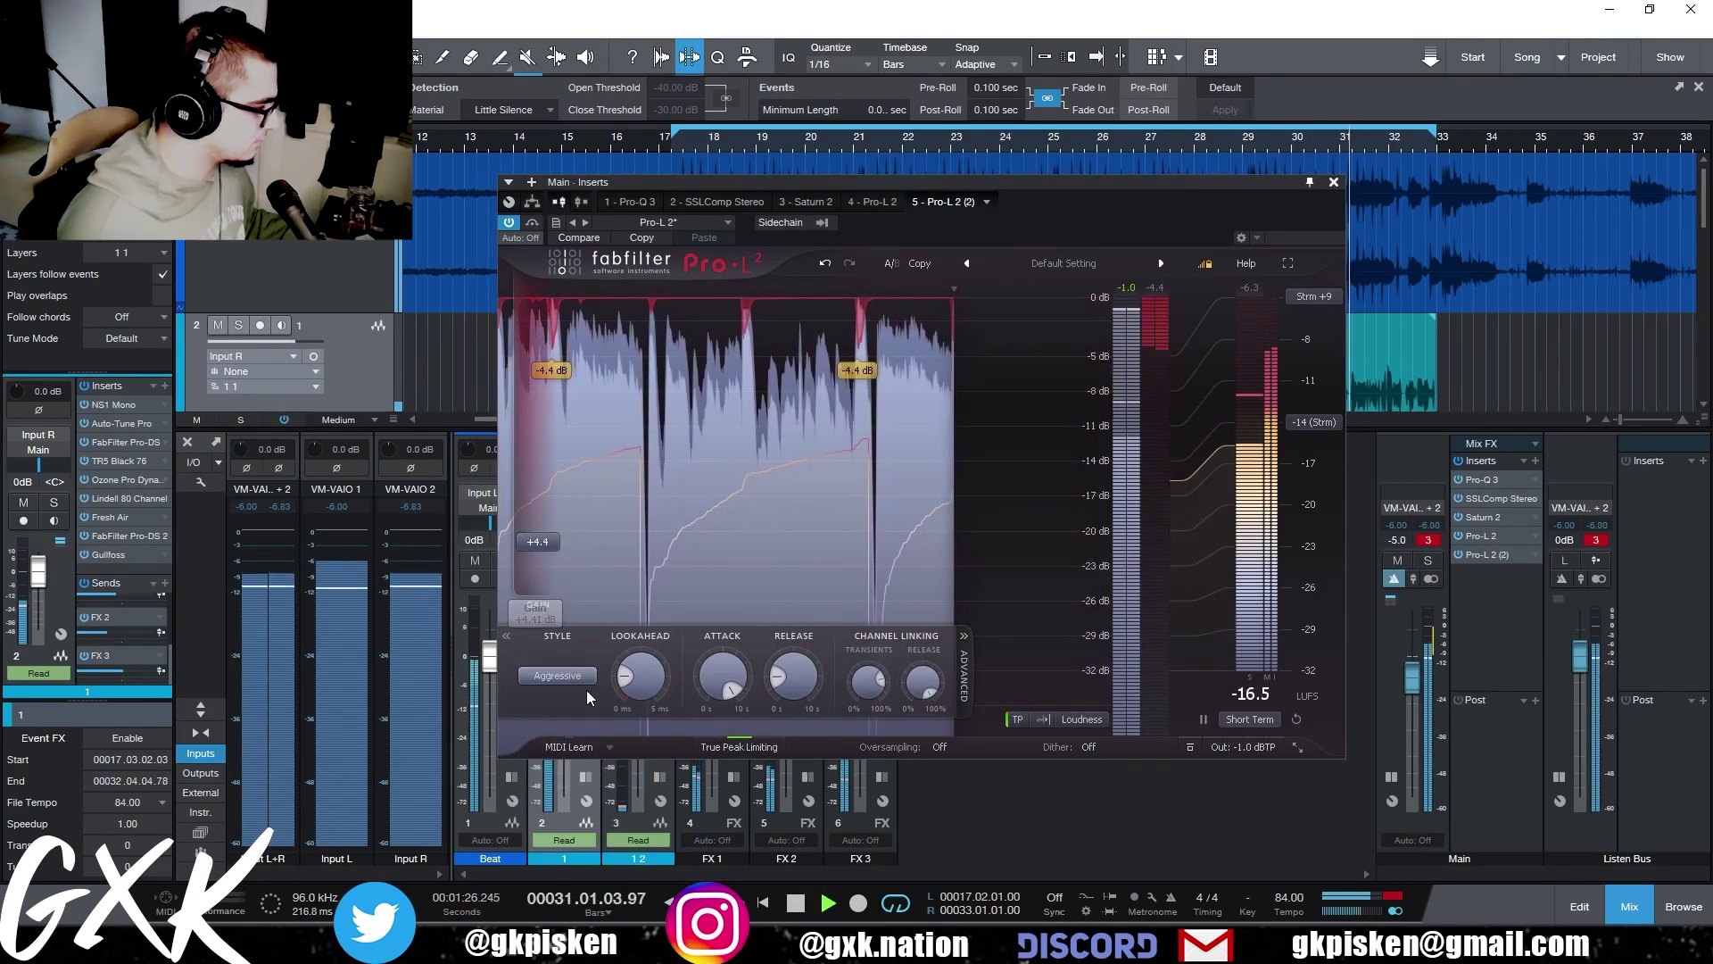
click(581, 680)
click(567, 795)
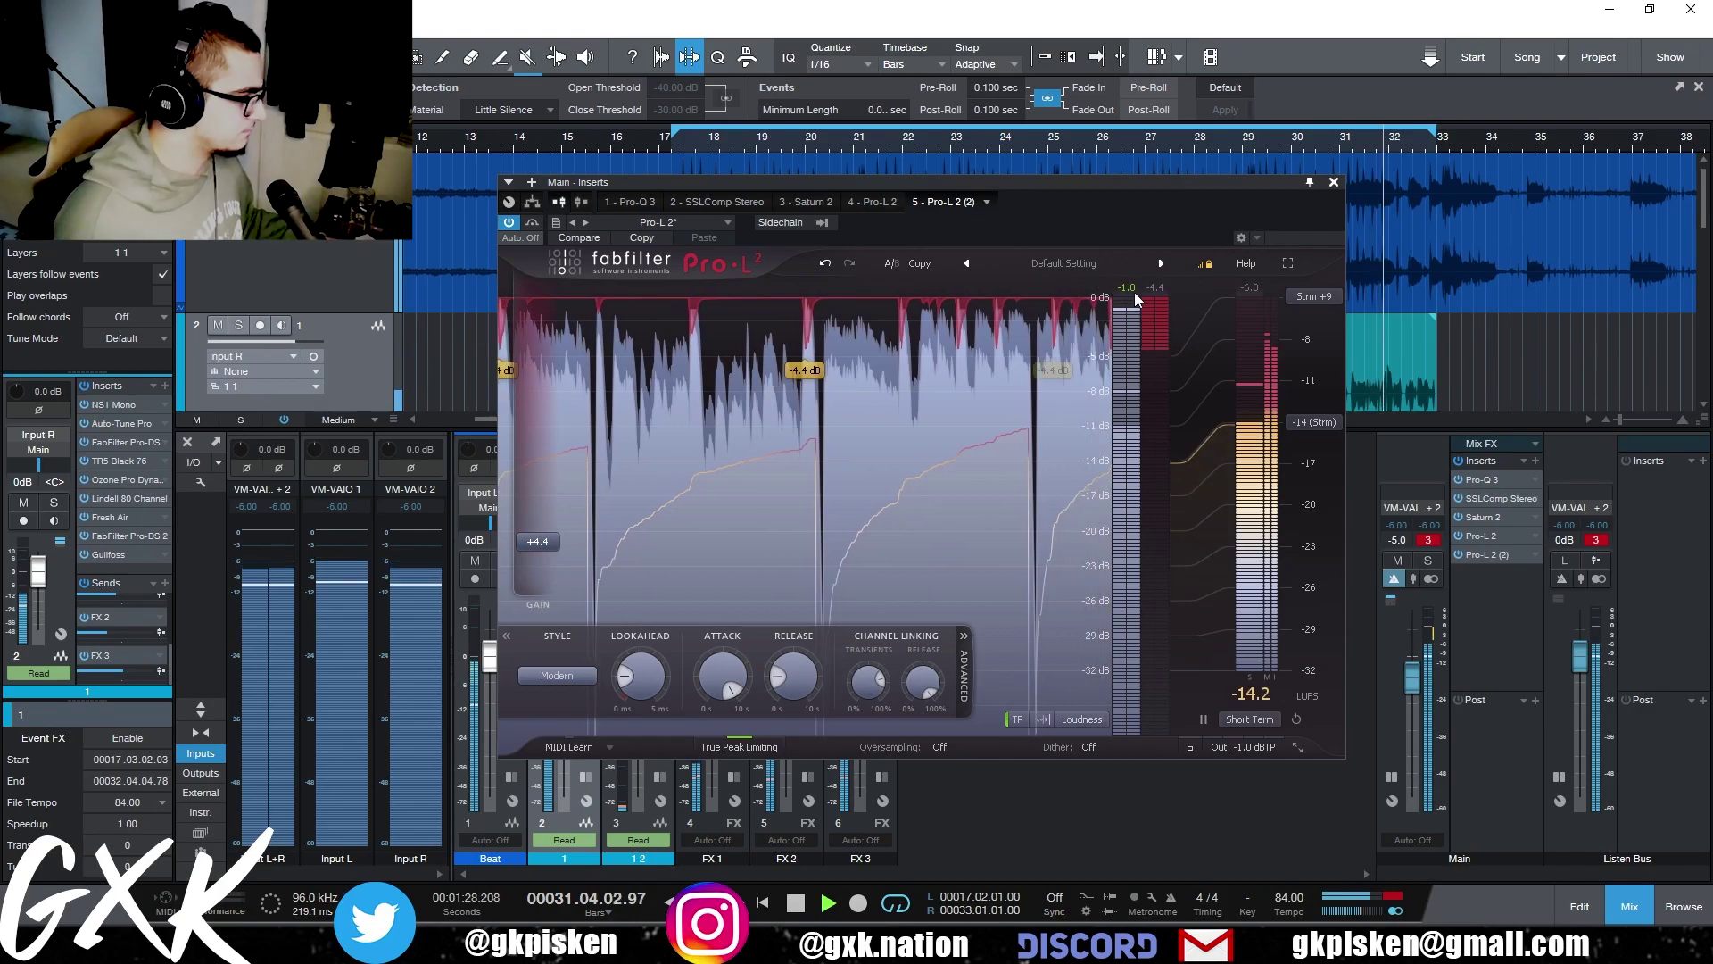
click(1333, 182)
key(space)
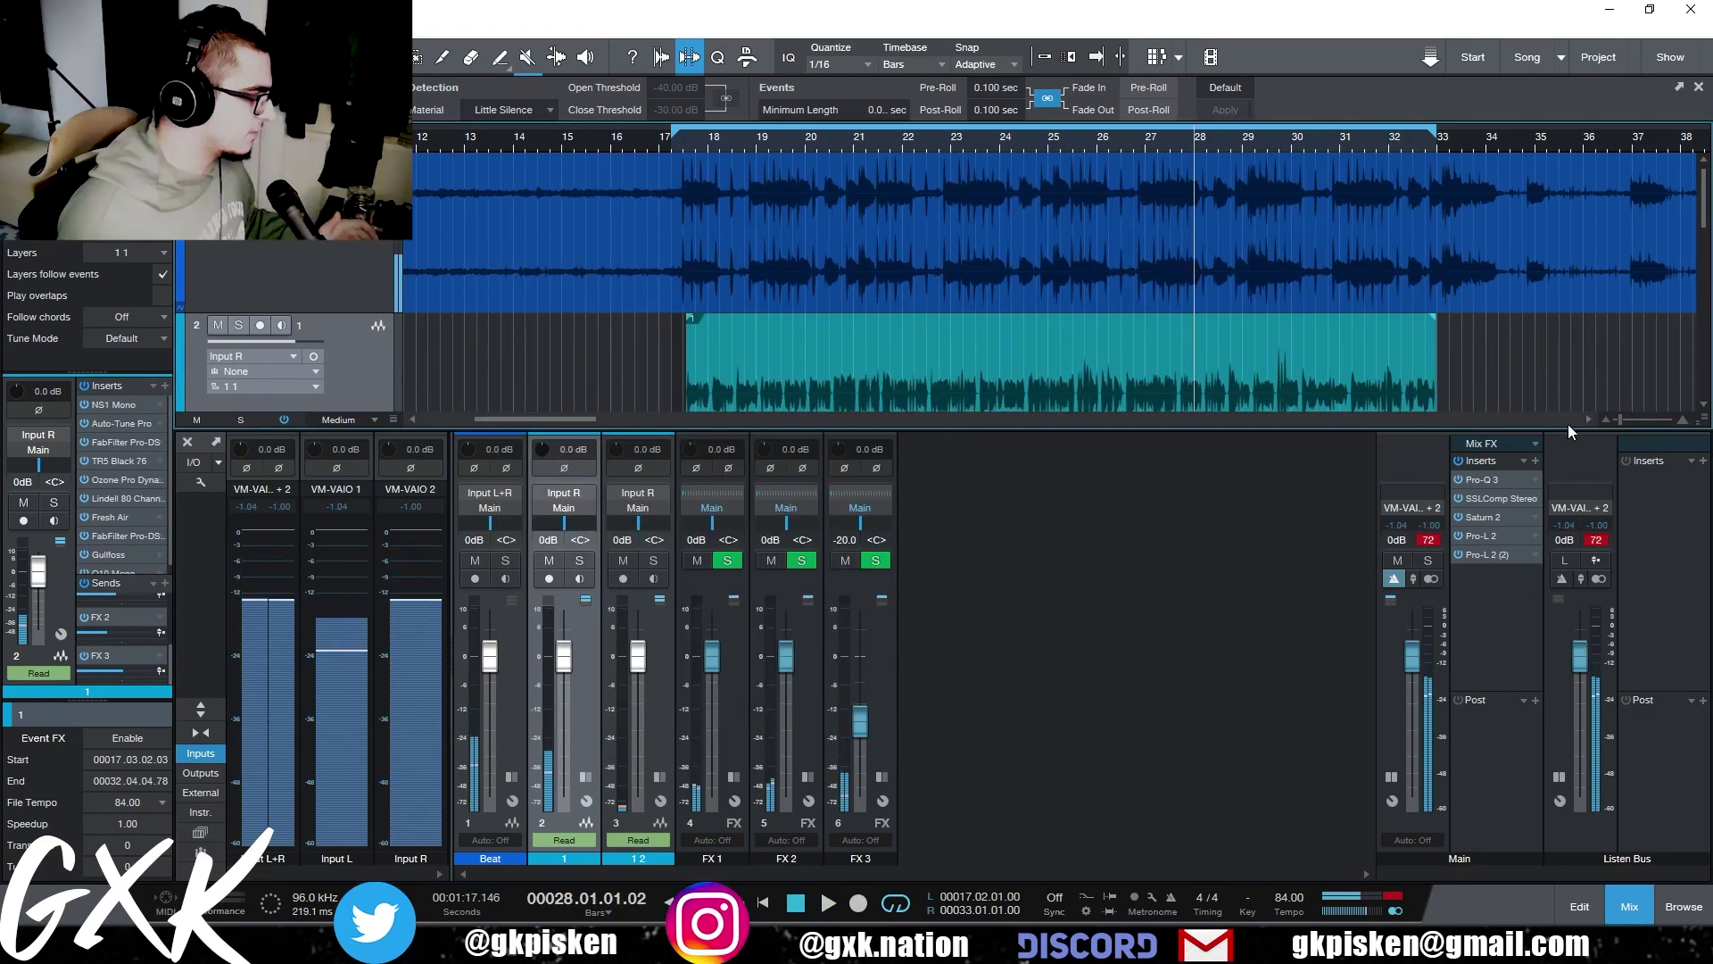
- Insert FabFilter Pro-MB on the Main output, between Saturn 2 and the first Pro-L 2
click(1533, 462)
text(mb)
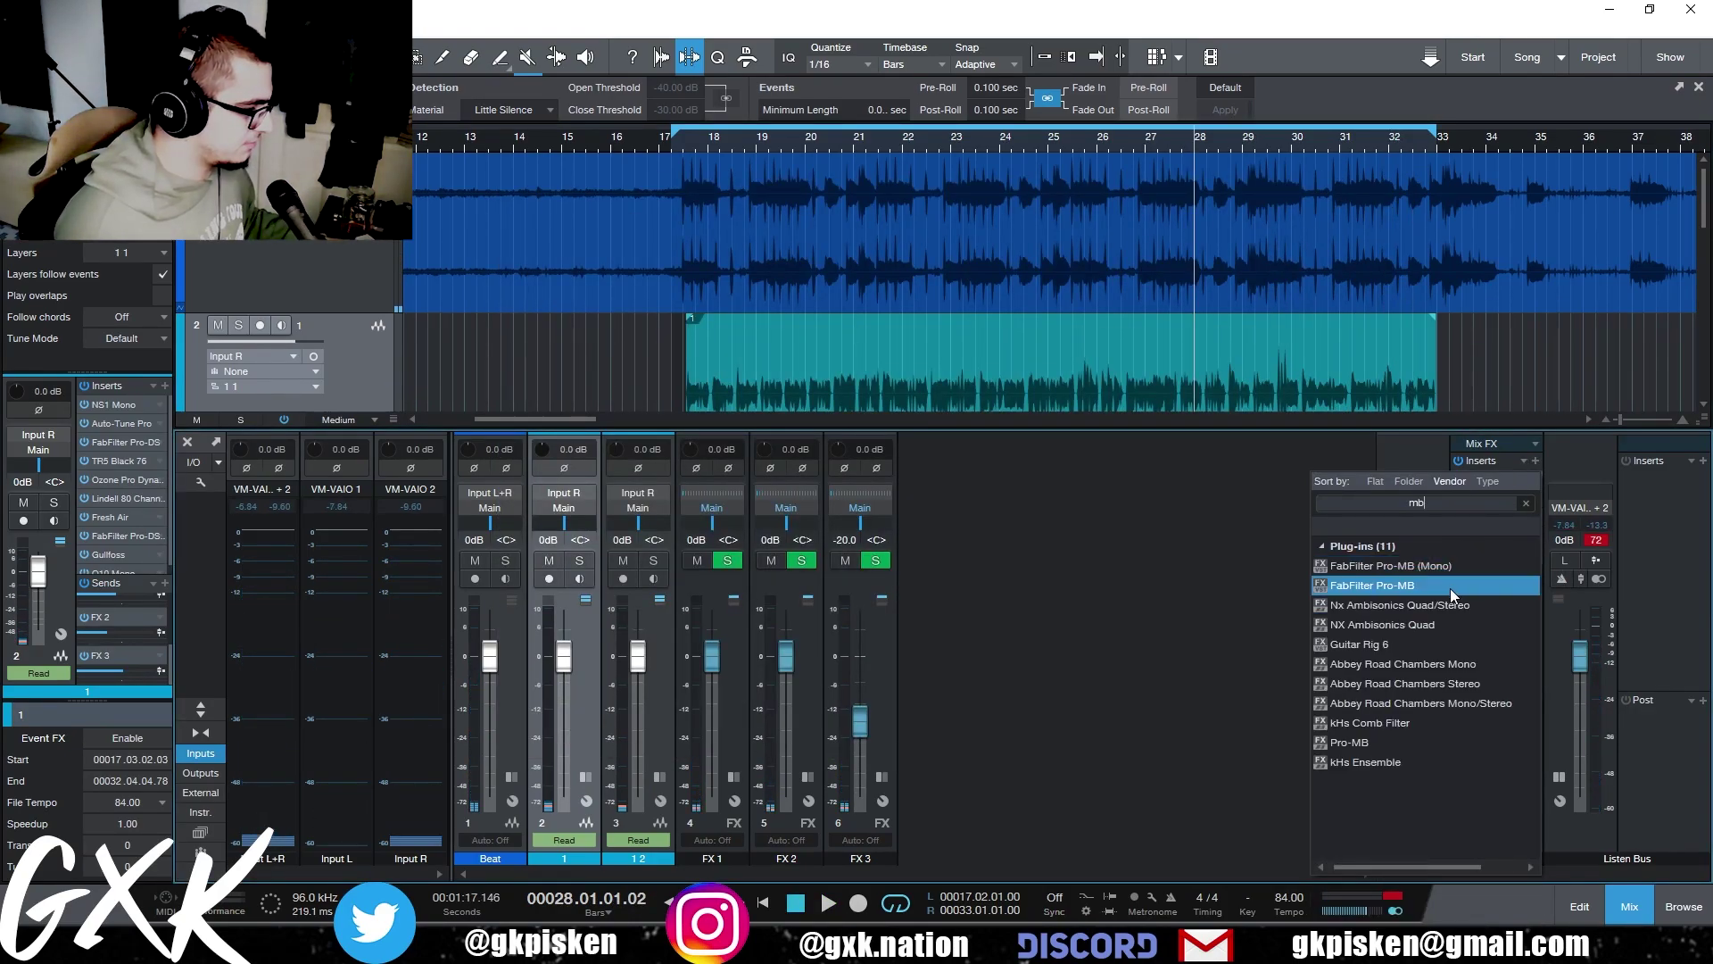
click(1449, 587)
drag(1499, 576, 1498, 535)
- Add a Pro-MB compression band centred at about 3991 Hz and adjust its upper crossover
click(1020, 419)
drag(1020, 419, 1047, 419)
drag(1132, 484, 1120, 478)
scroll(1048, 426, up, 2)
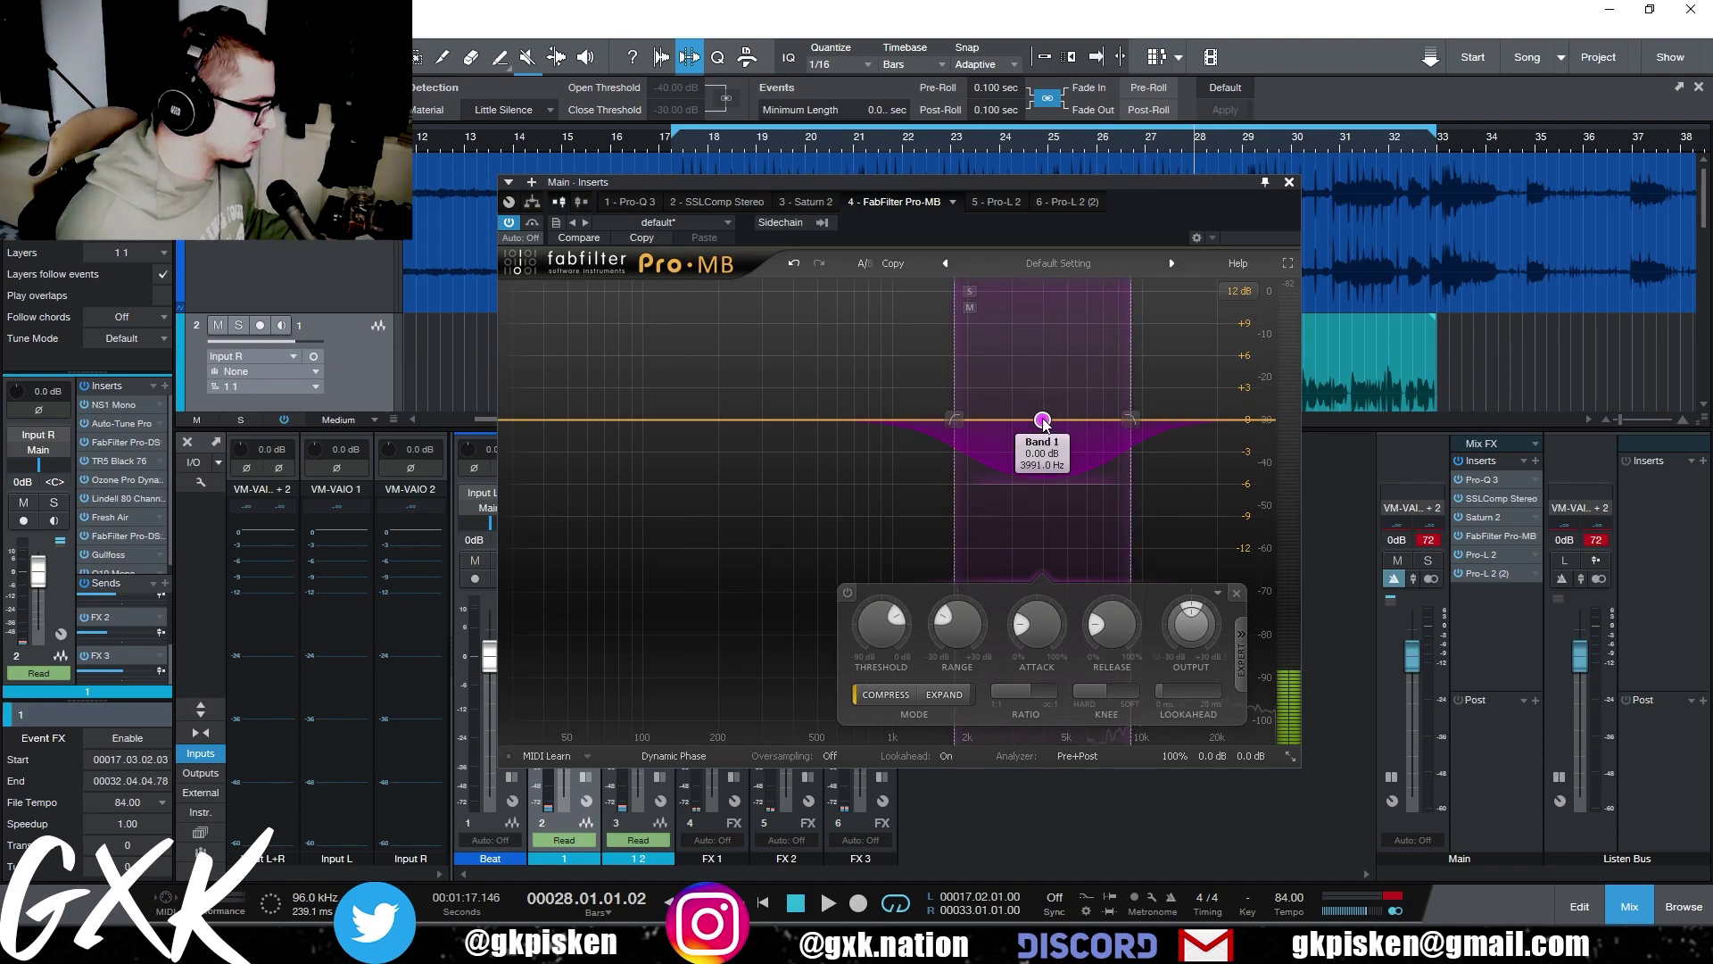
- Raise the Pro-MB band's level to +2.75 dB and shift both its crossovers lower during playback, then close the plug-in
key(space)
mouse_move(1043, 420)
mouse_down()
mouse_move(1044, 365)
mouse_move(1044, 393)
mouse_up()
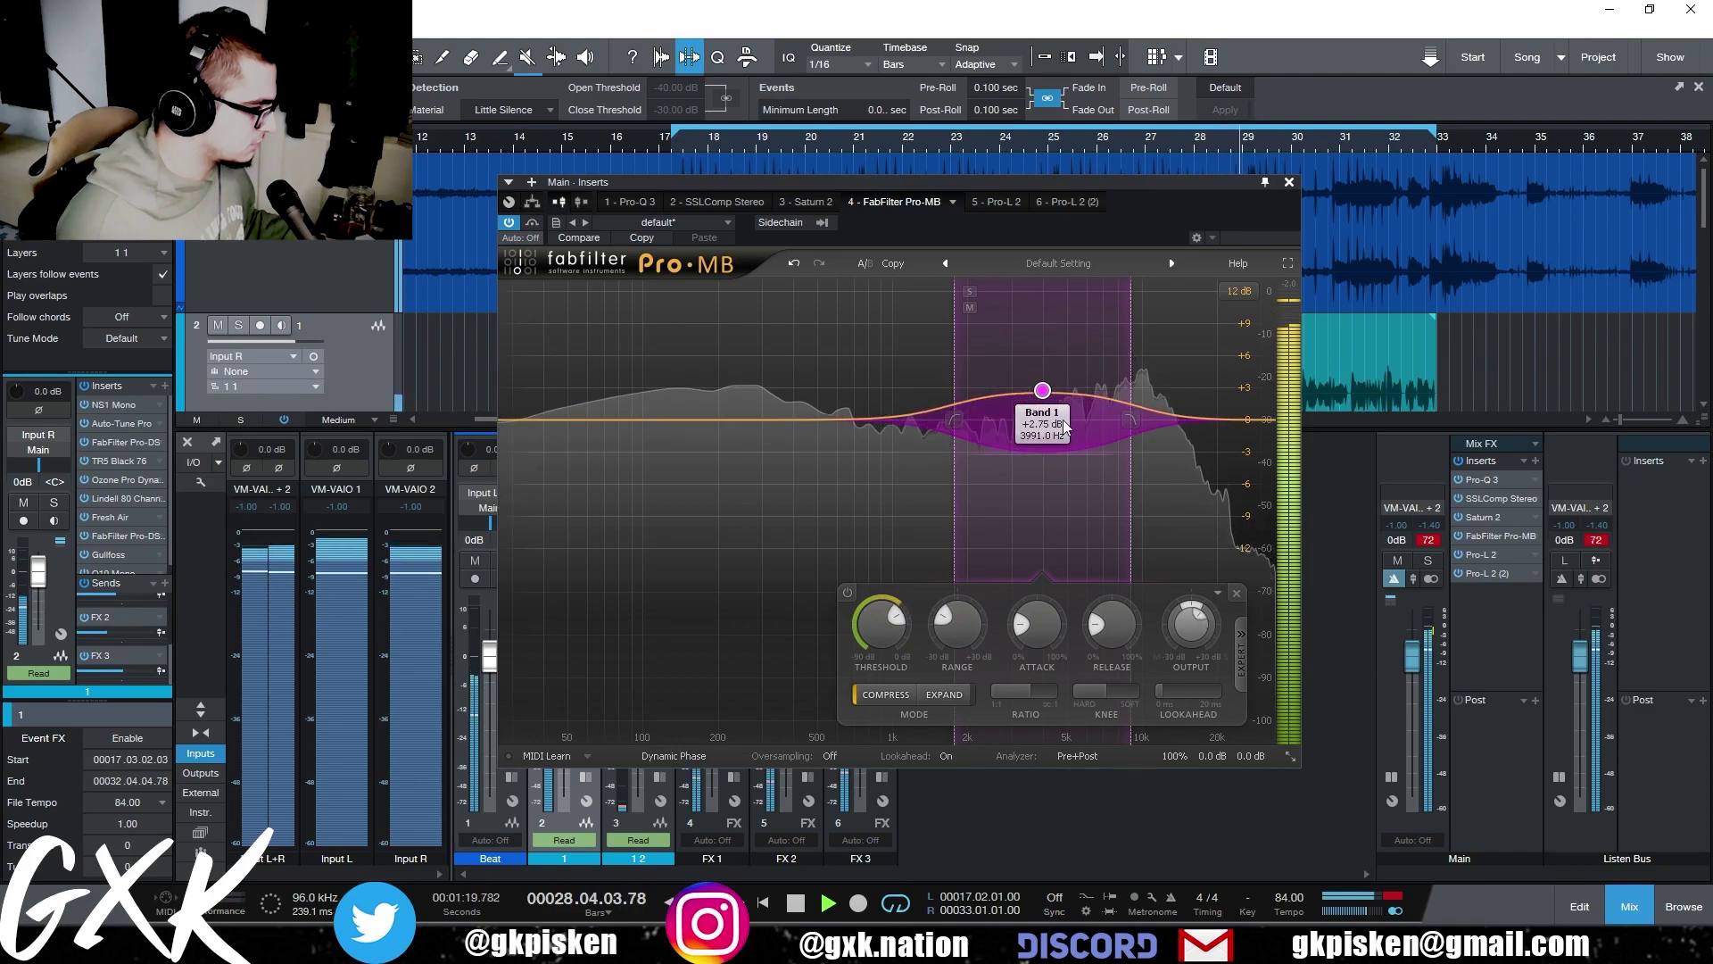
drag(954, 488, 937, 484)
drag(1126, 485, 1098, 489)
mouse_move(877, 625)
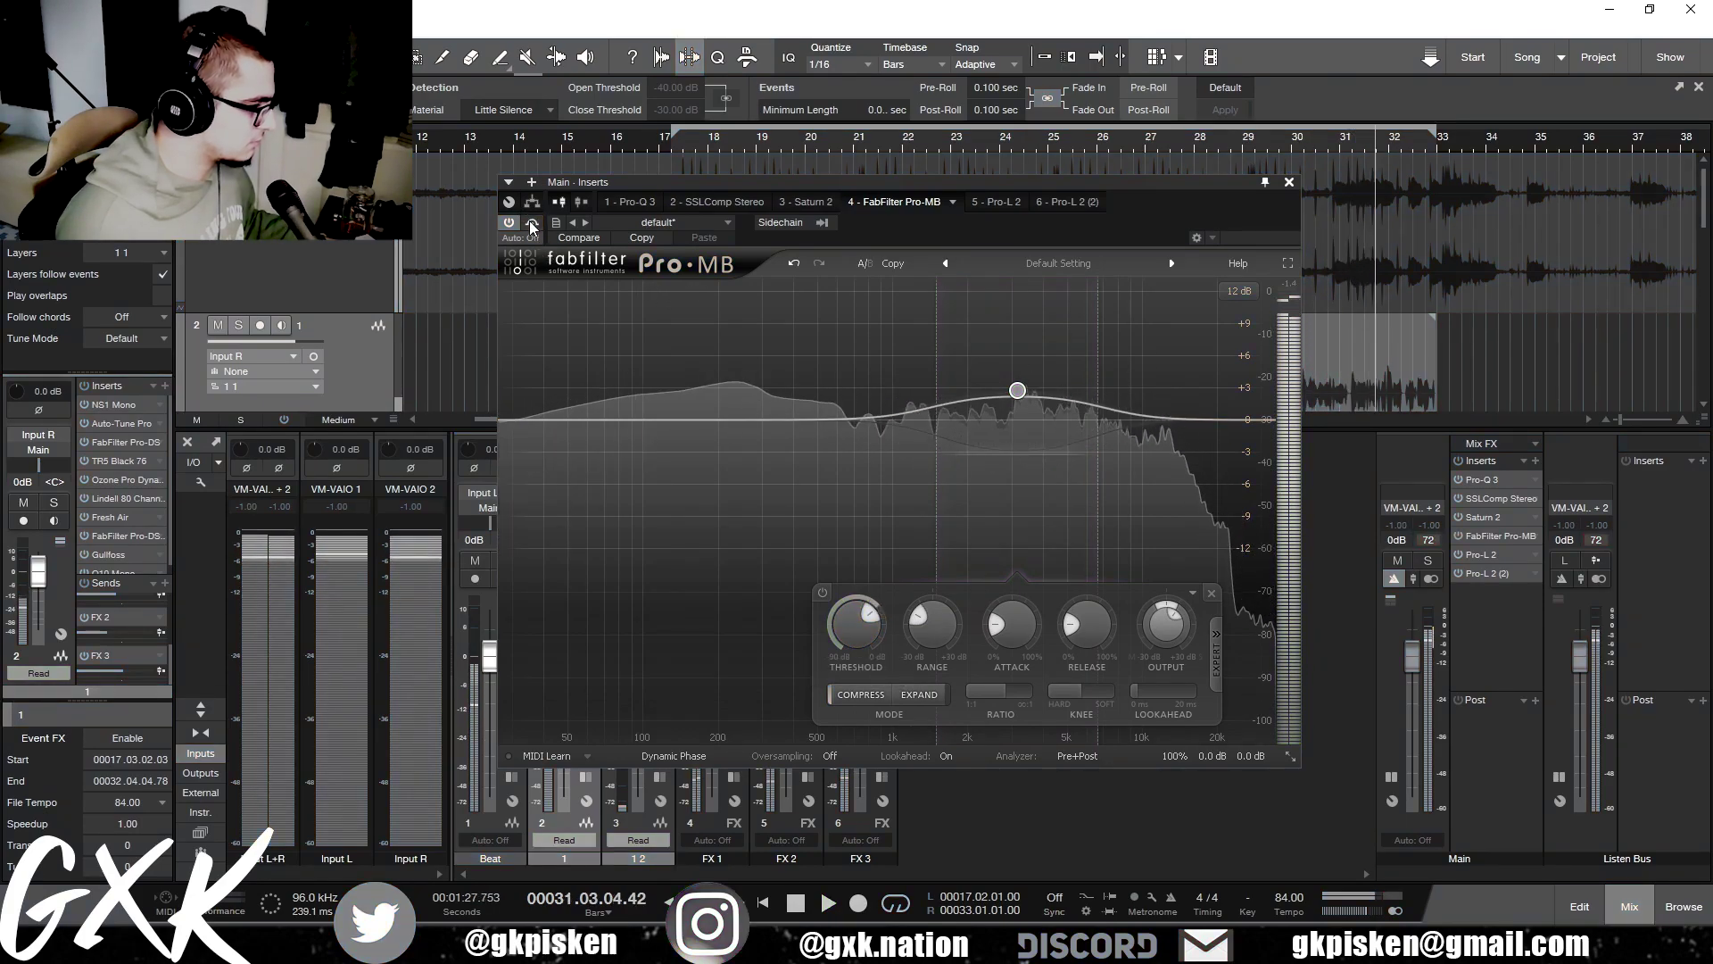
click(1288, 182)
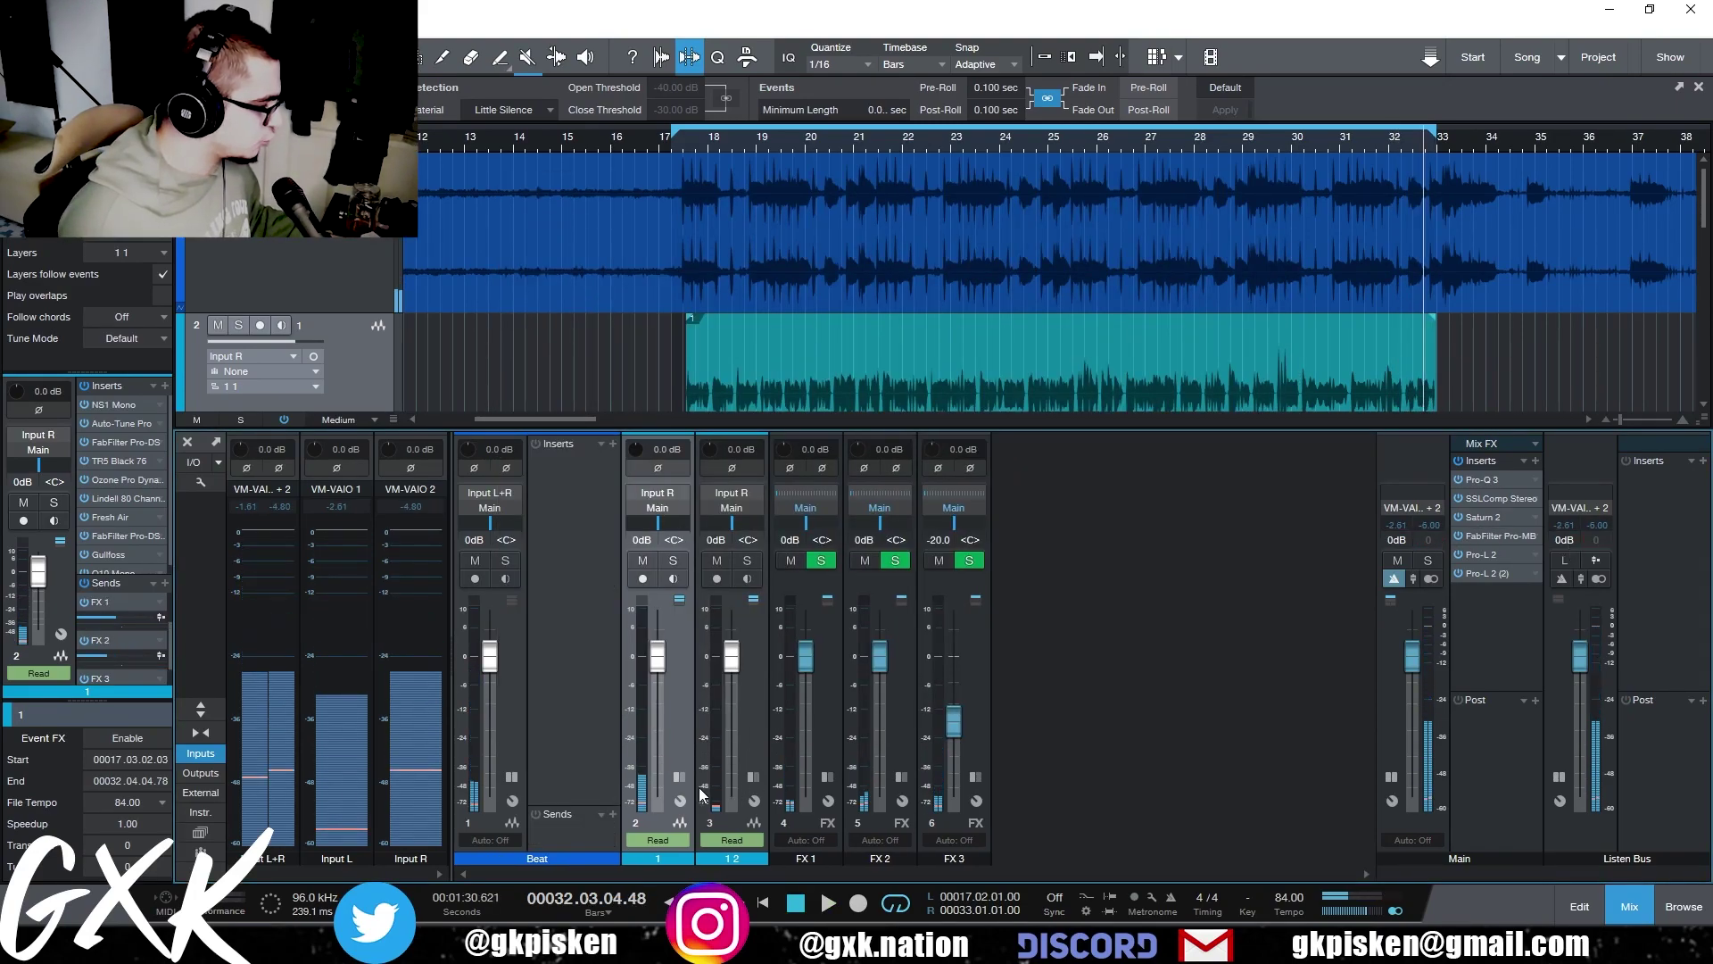
- Insert a second Gullfoss on vocal channel 1 and feed its sidechain from the Beat channel
click(680, 778)
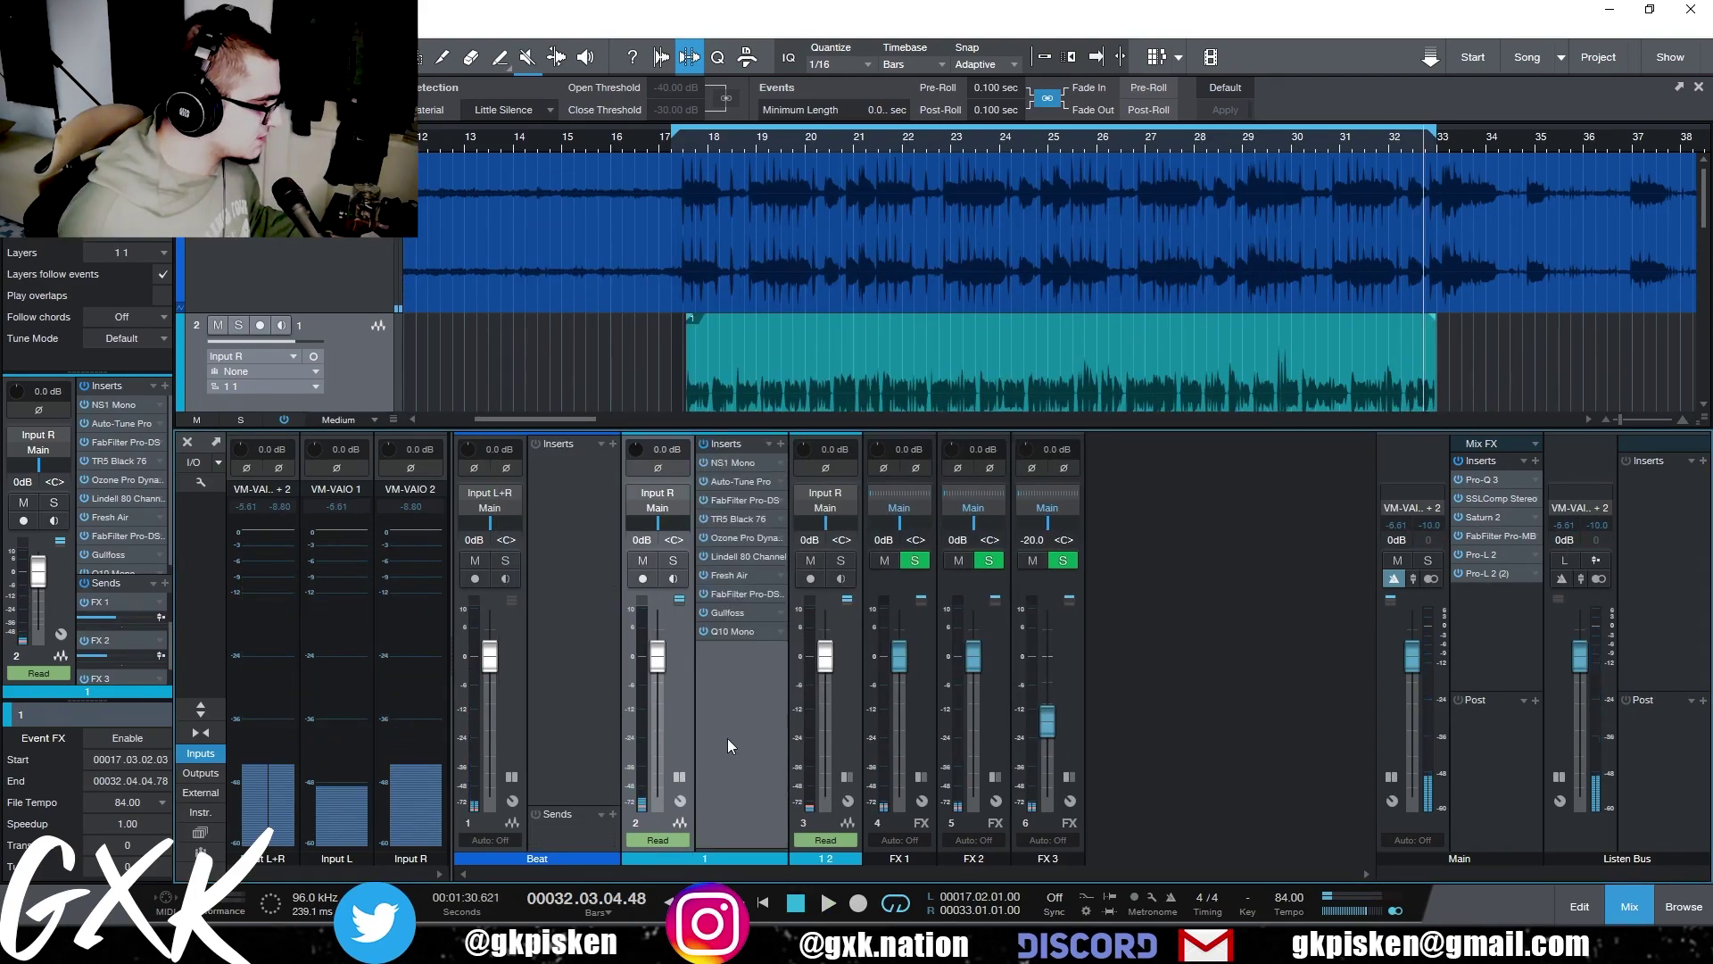
click(781, 444)
text(gull)
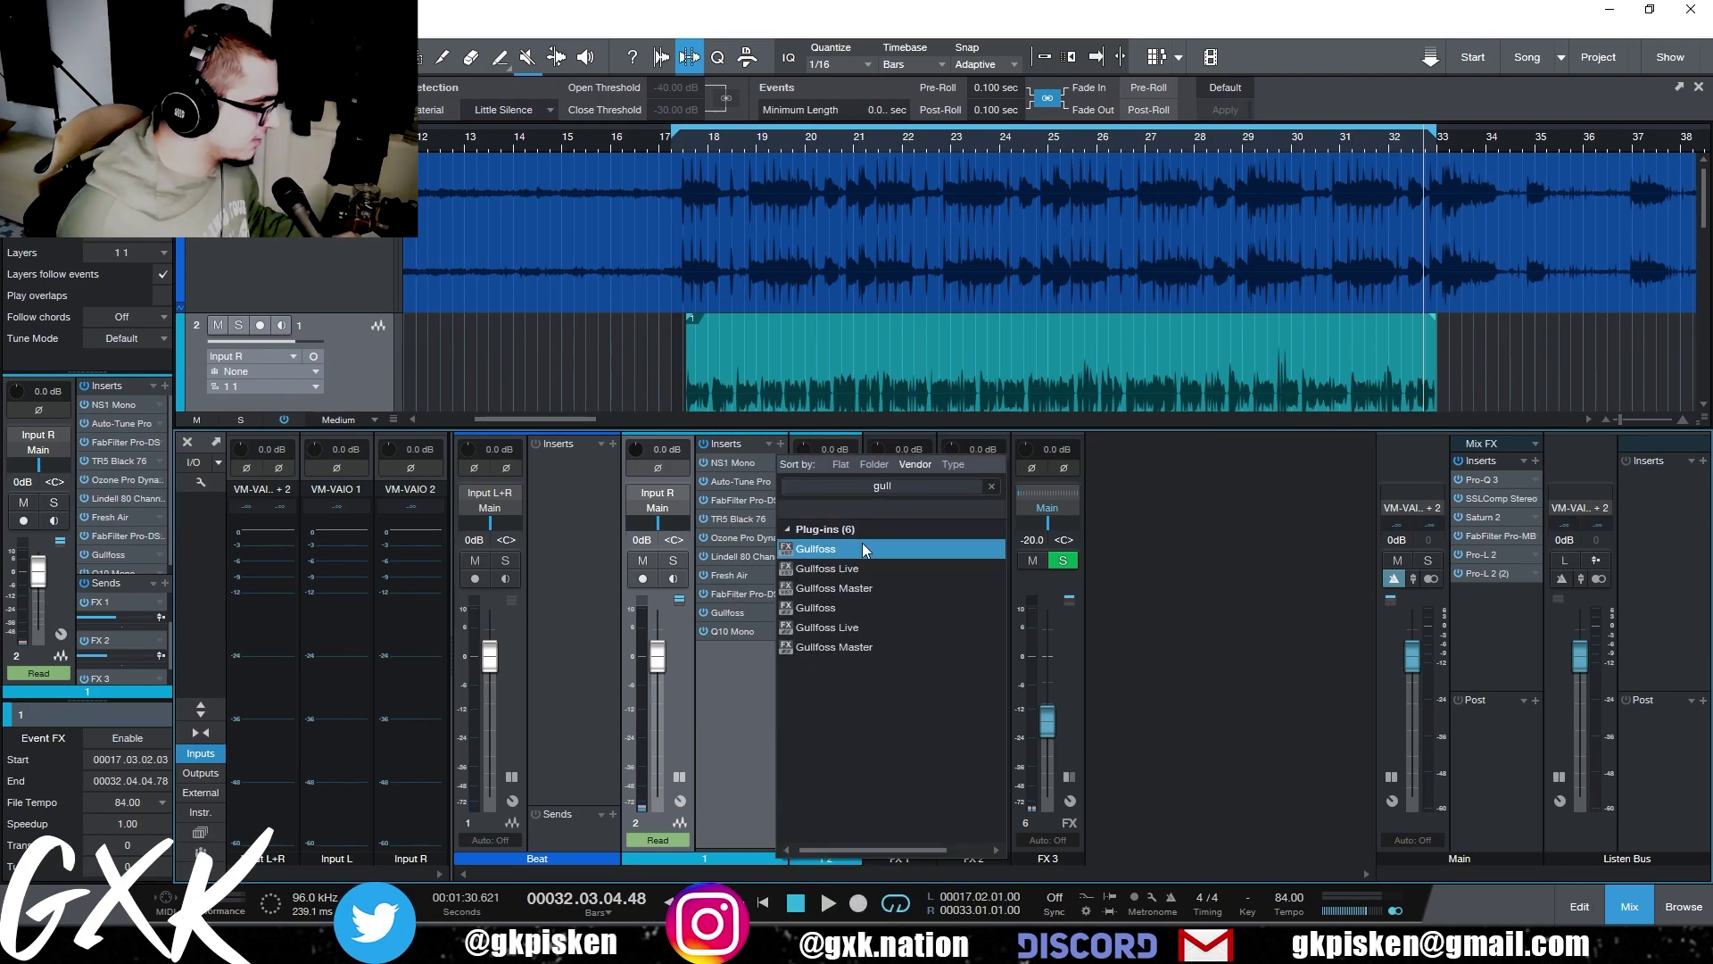
click(864, 550)
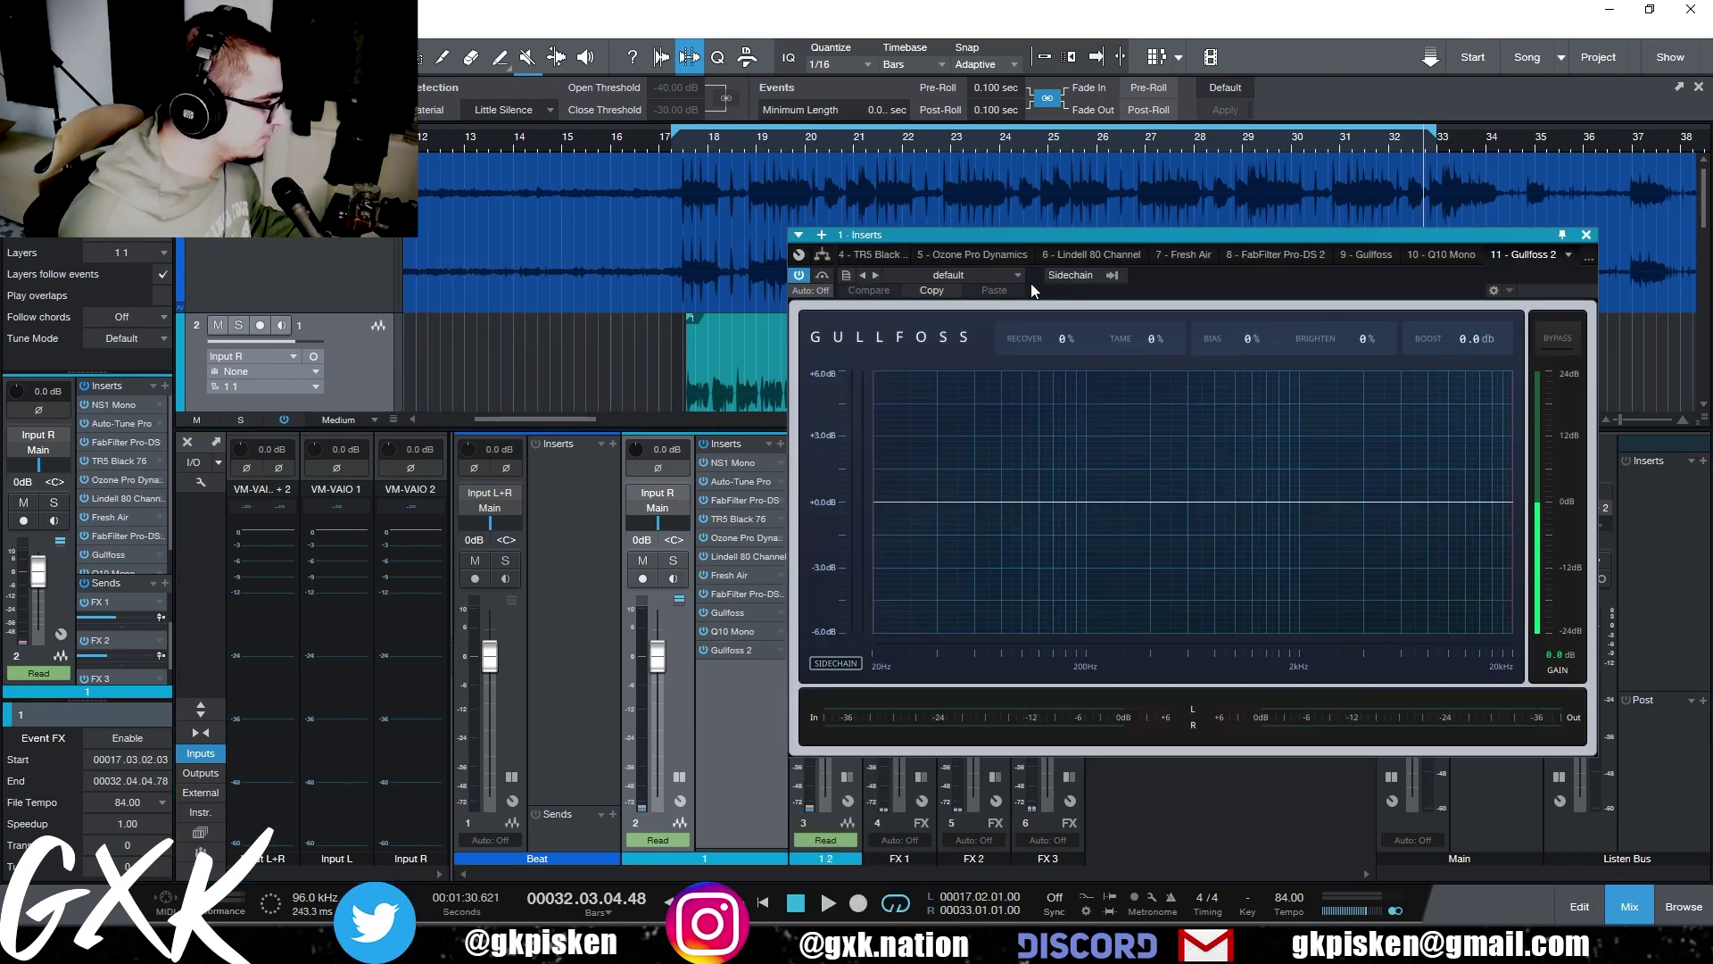
click(1113, 277)
click(1120, 293)
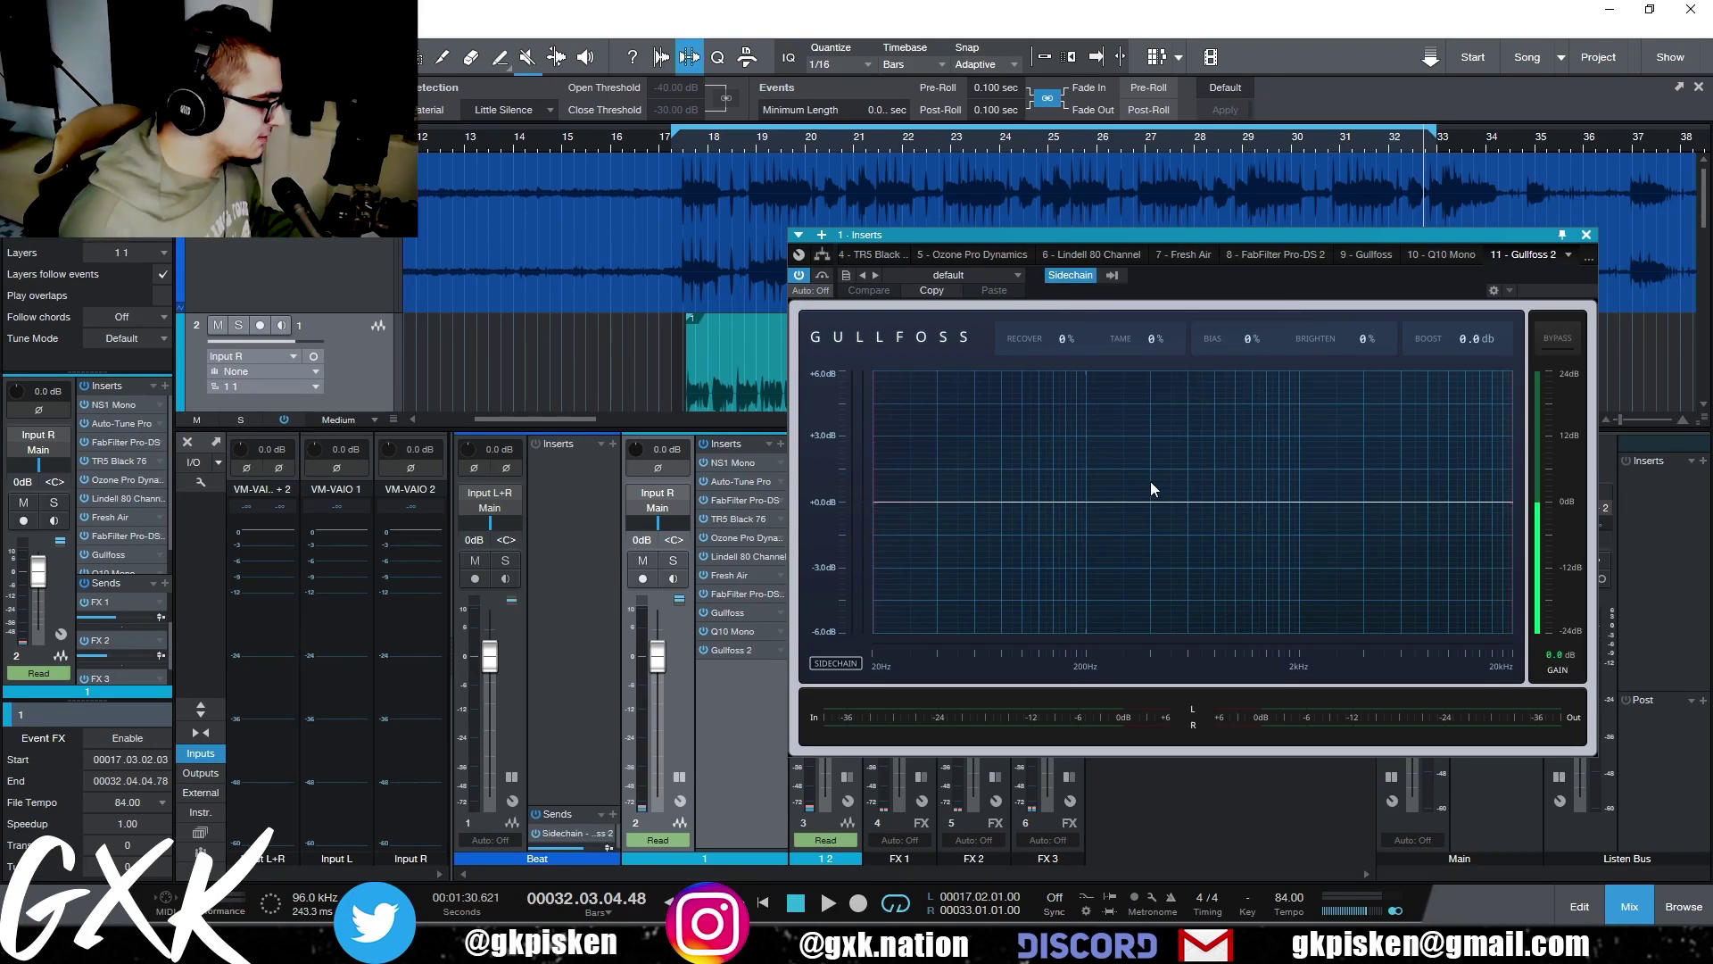
- Play the section from its start and set Gullfoss 2 to Recover 15%, Tame 1% and Bias 100%
click(687, 141)
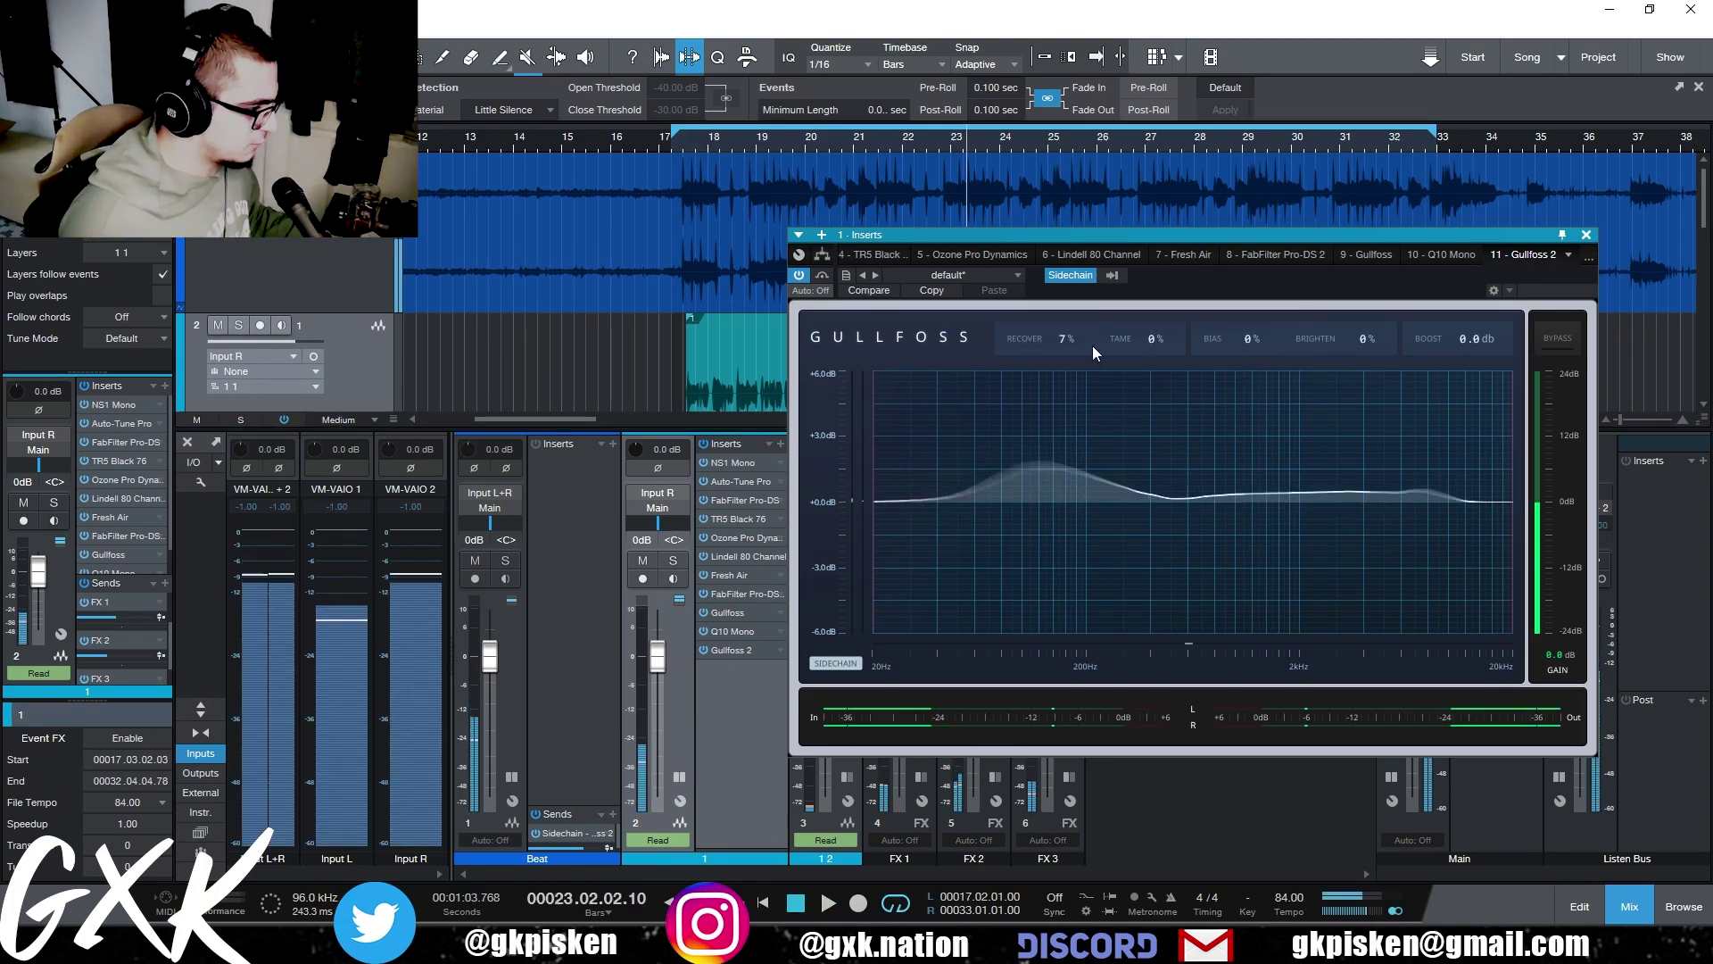
key(space)
drag(1152, 348, 1155, 331)
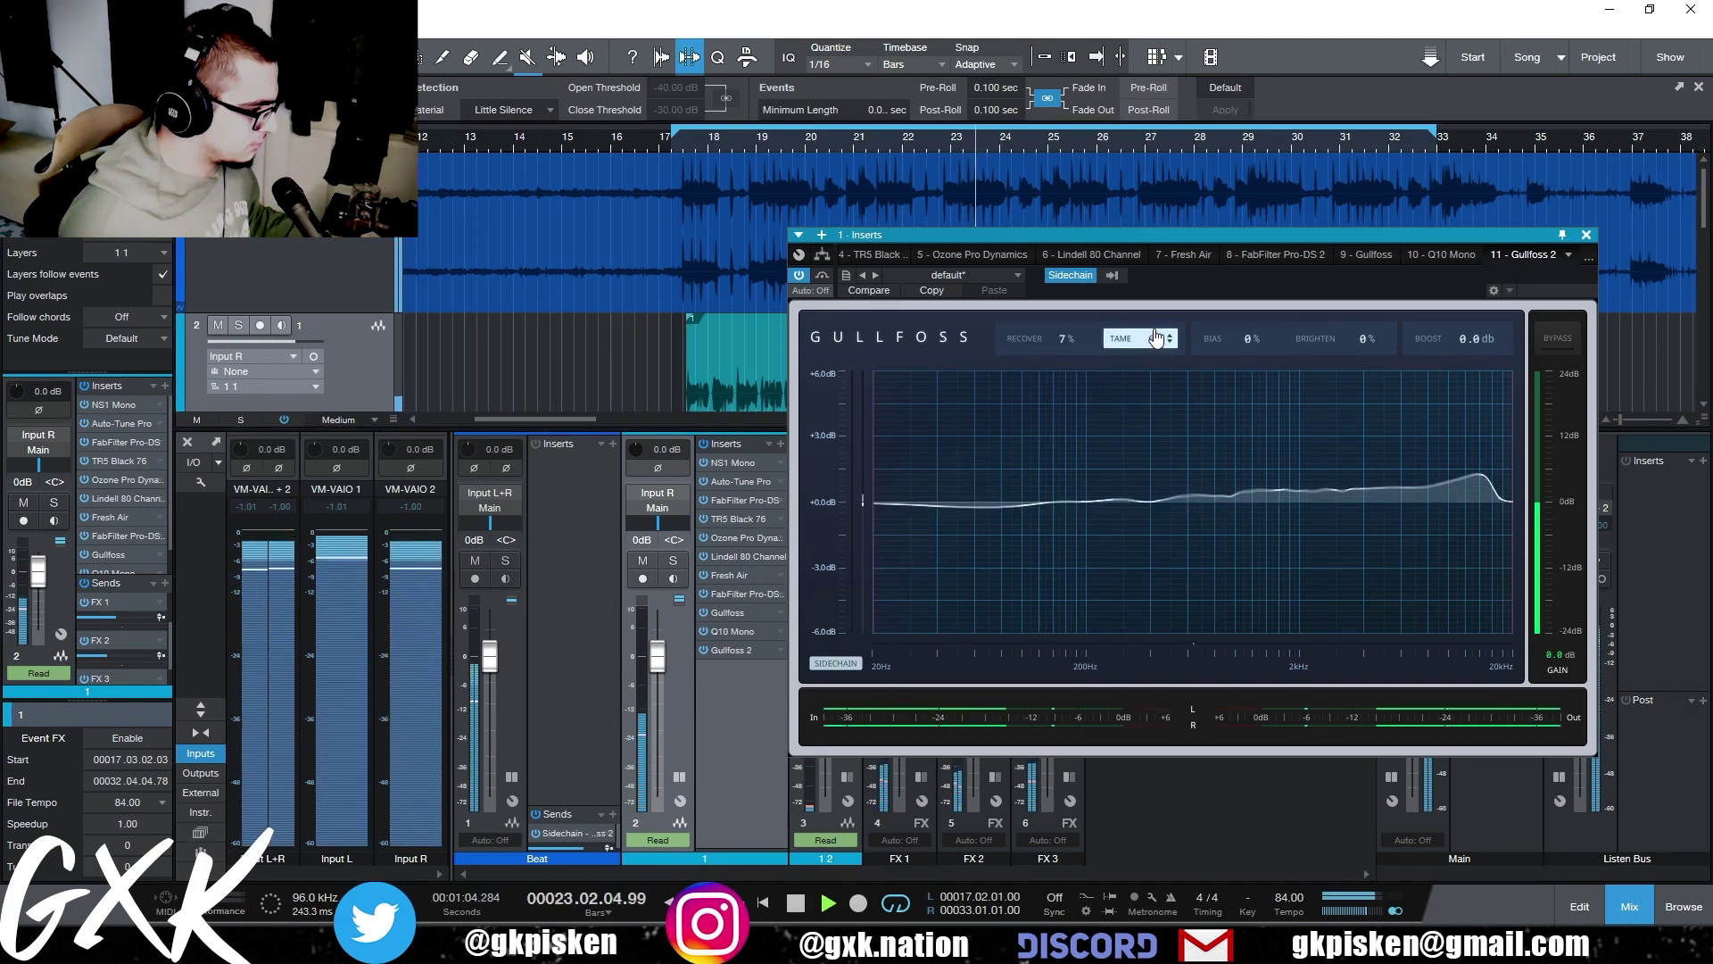
drag(1051, 345, 1268, 154)
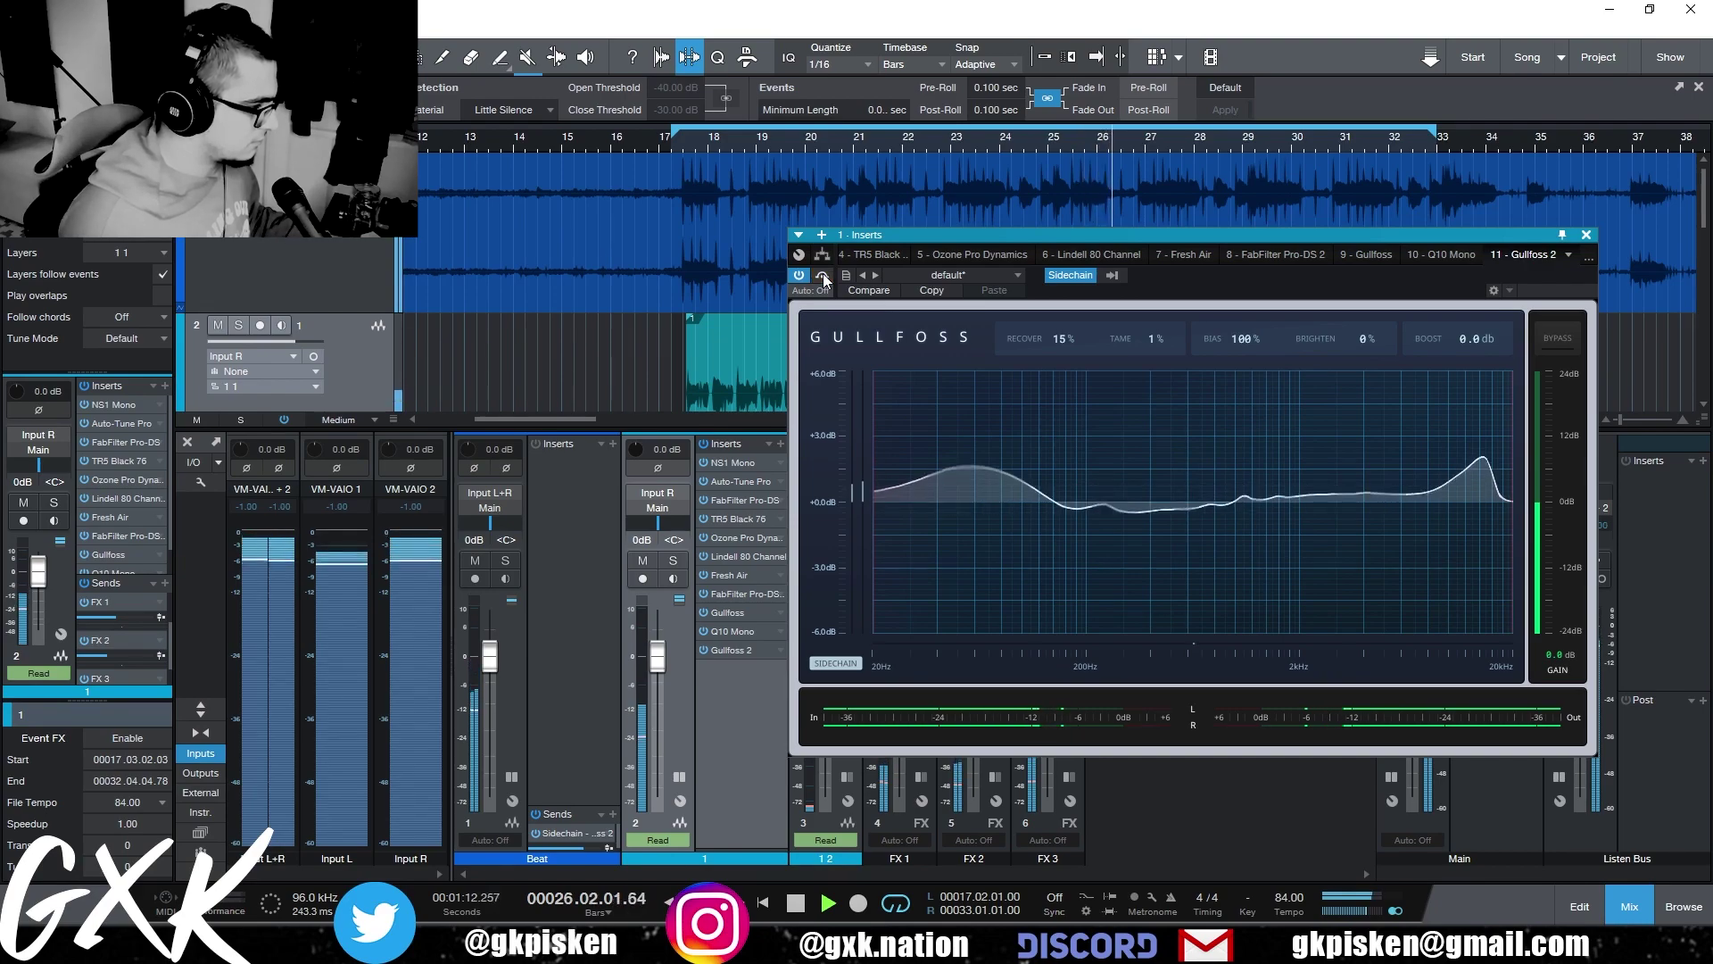
- Move Gullfoss 2 ahead of Q10 Mono and exclude the low frequencies up to just below 200 Hz from its processing
click(1587, 235)
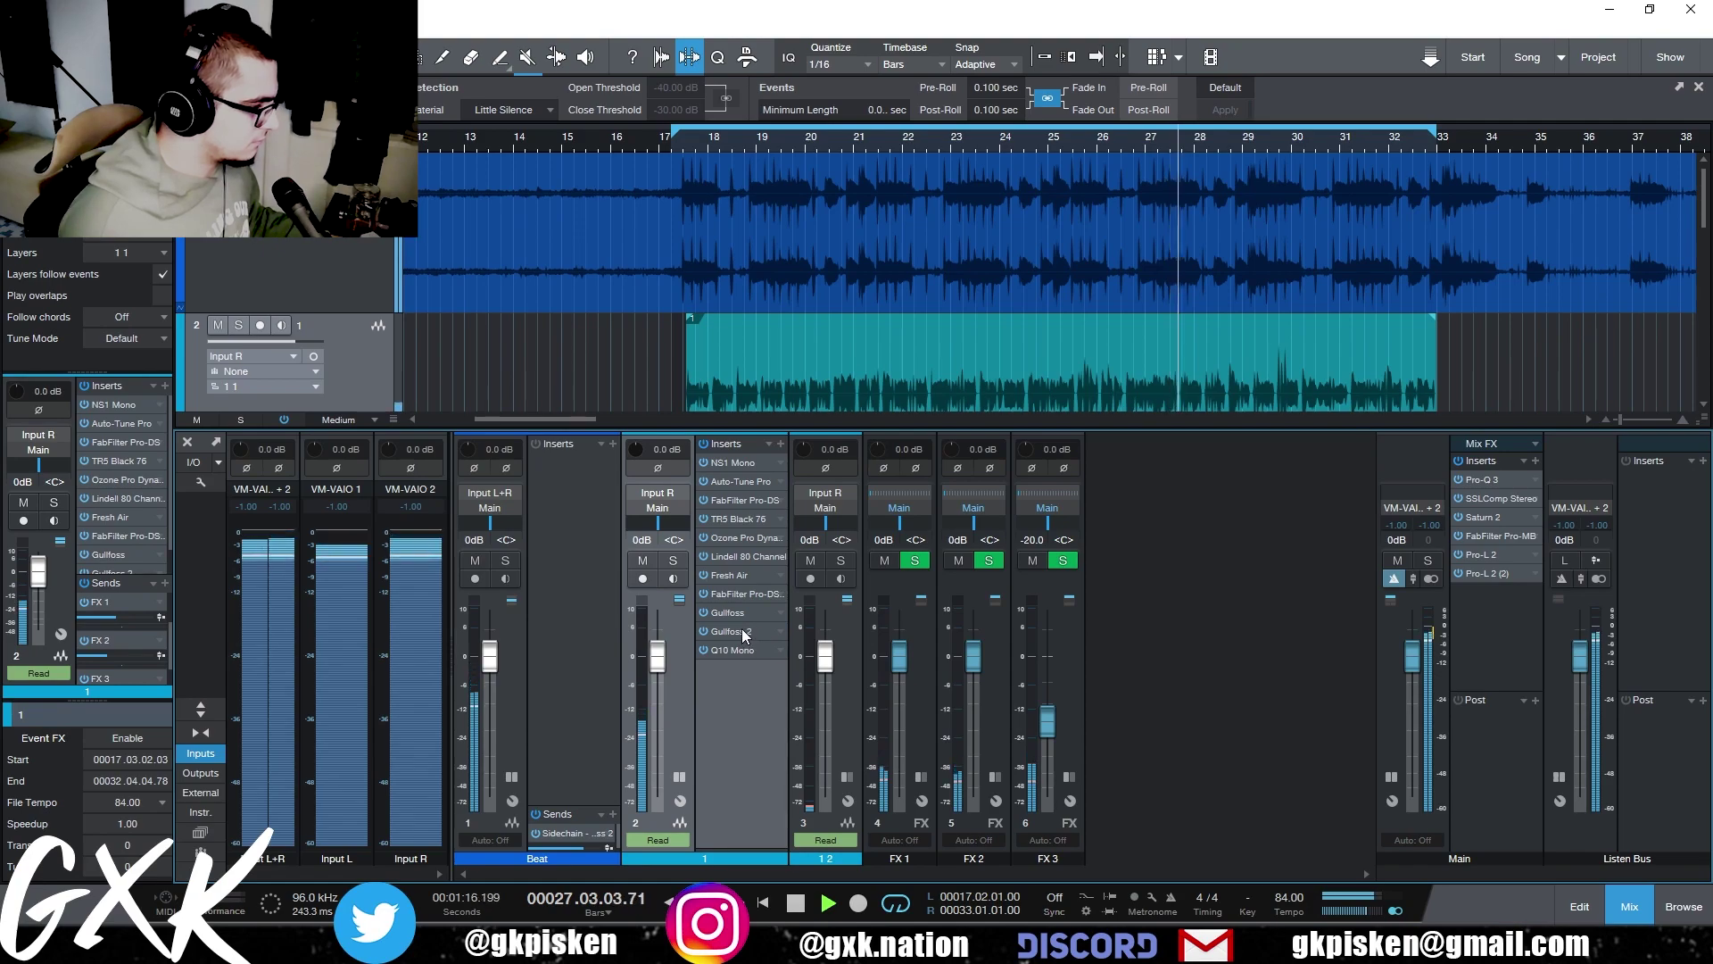
click(743, 631)
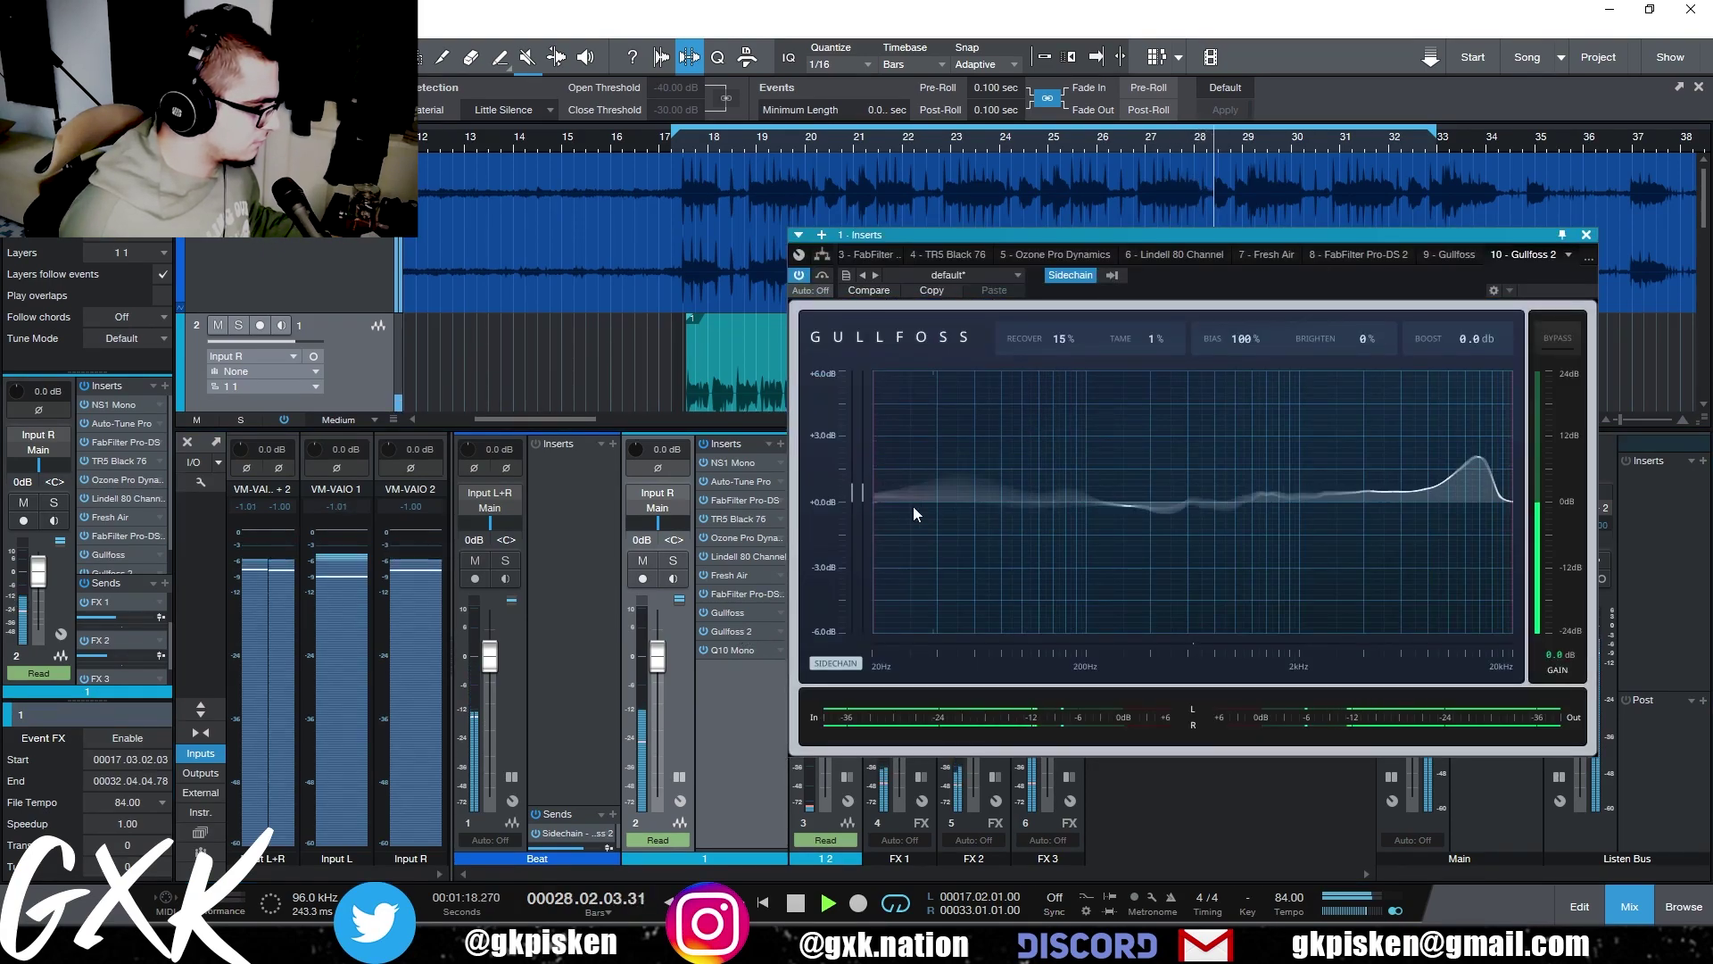
mouse_move(874, 536)
mouse_down()
mouse_move(1107, 547)
mouse_move(1023, 543)
mouse_move(1053, 548)
mouse_up()
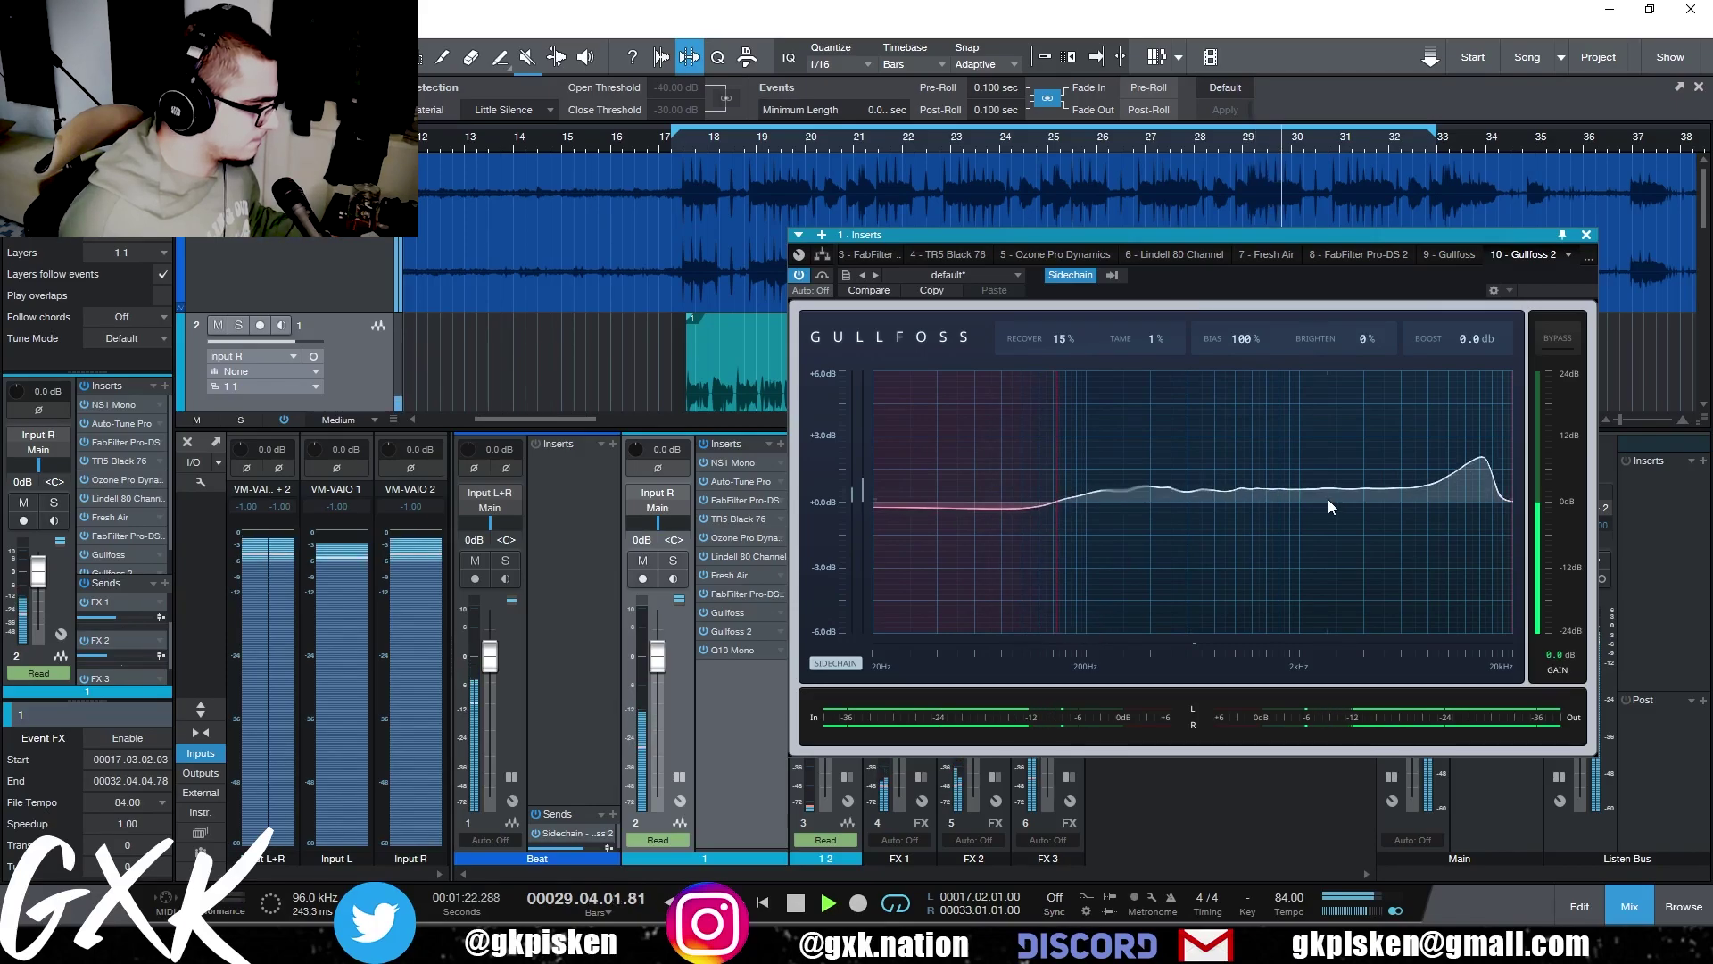
- Set Gullfoss 2's Recover to 12% and Tame to 11%, stop playback and close its window
drag(1057, 339, 1174, 233)
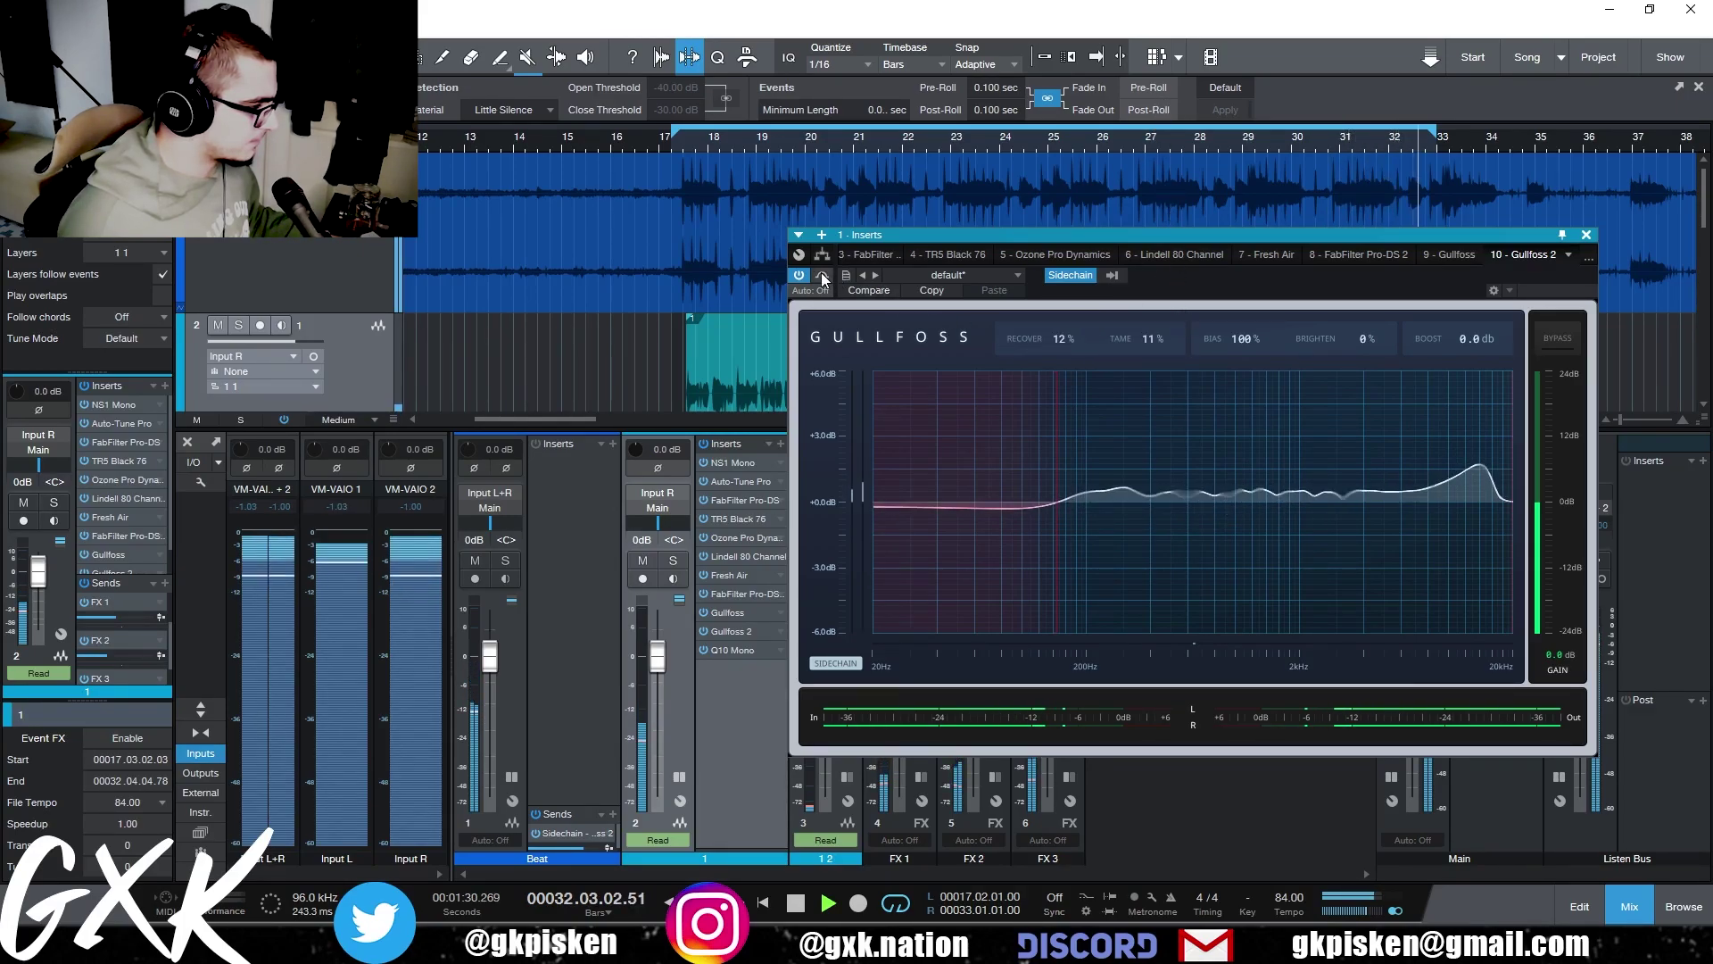
key(space)
click(1586, 235)
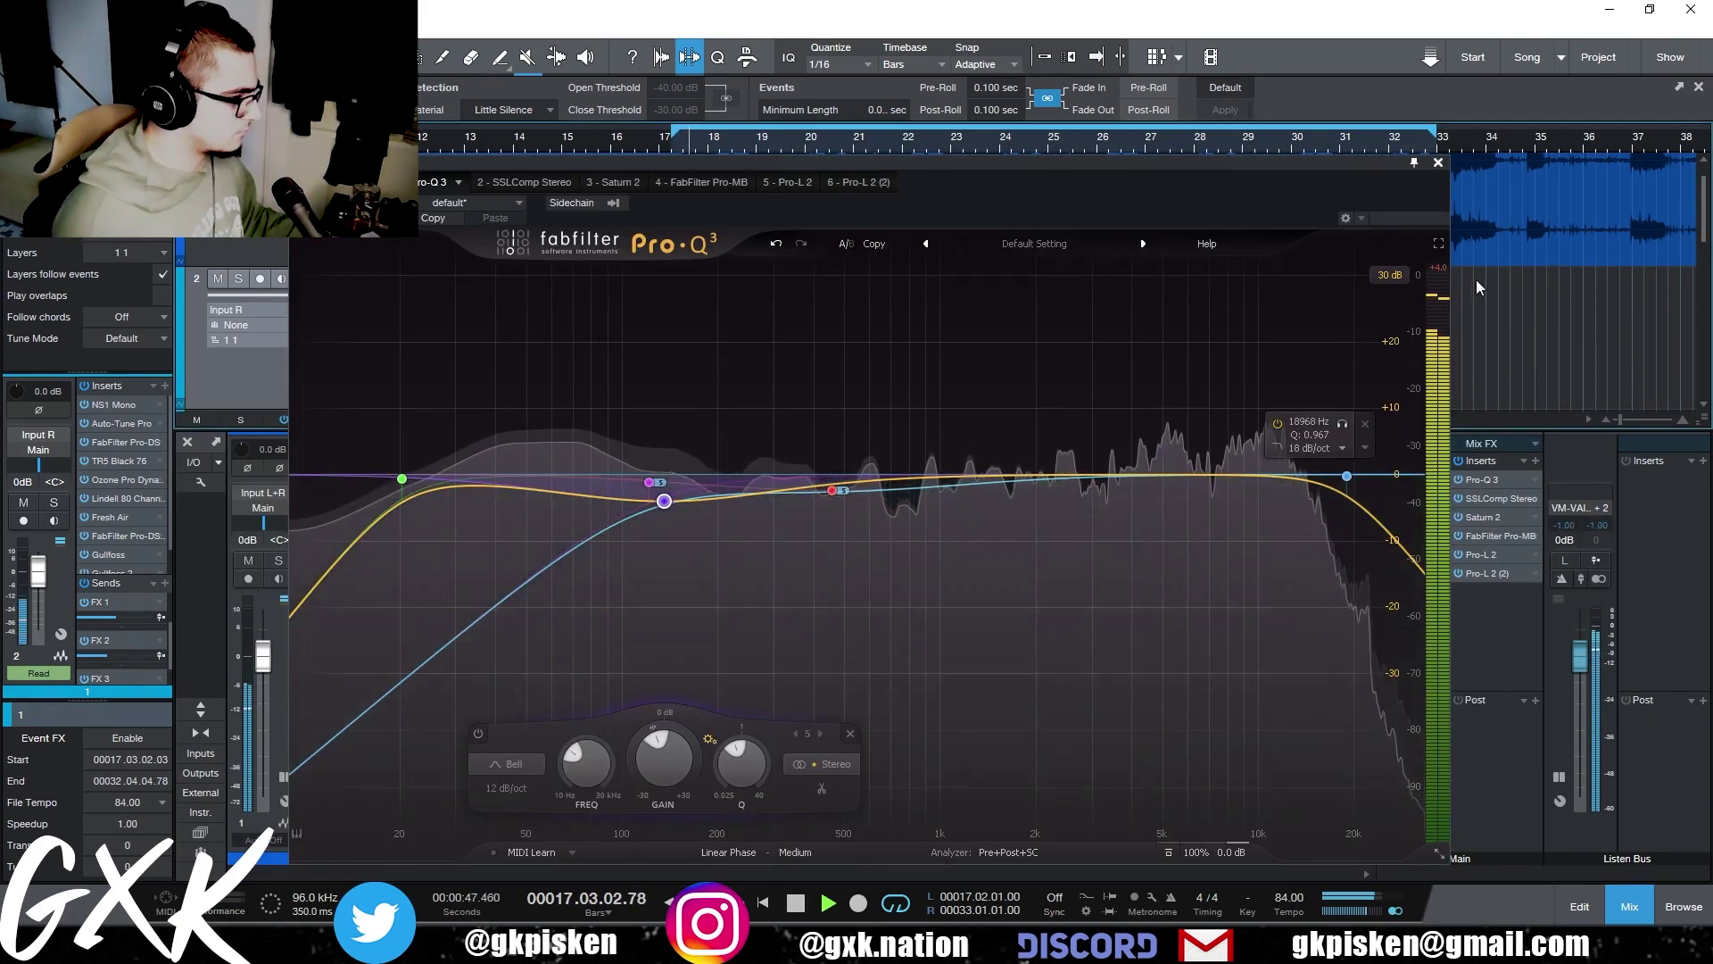
- Close the Main output's Pro-Q 3, play back the finished mix and bypass the insert effects on all channels
click(1437, 162)
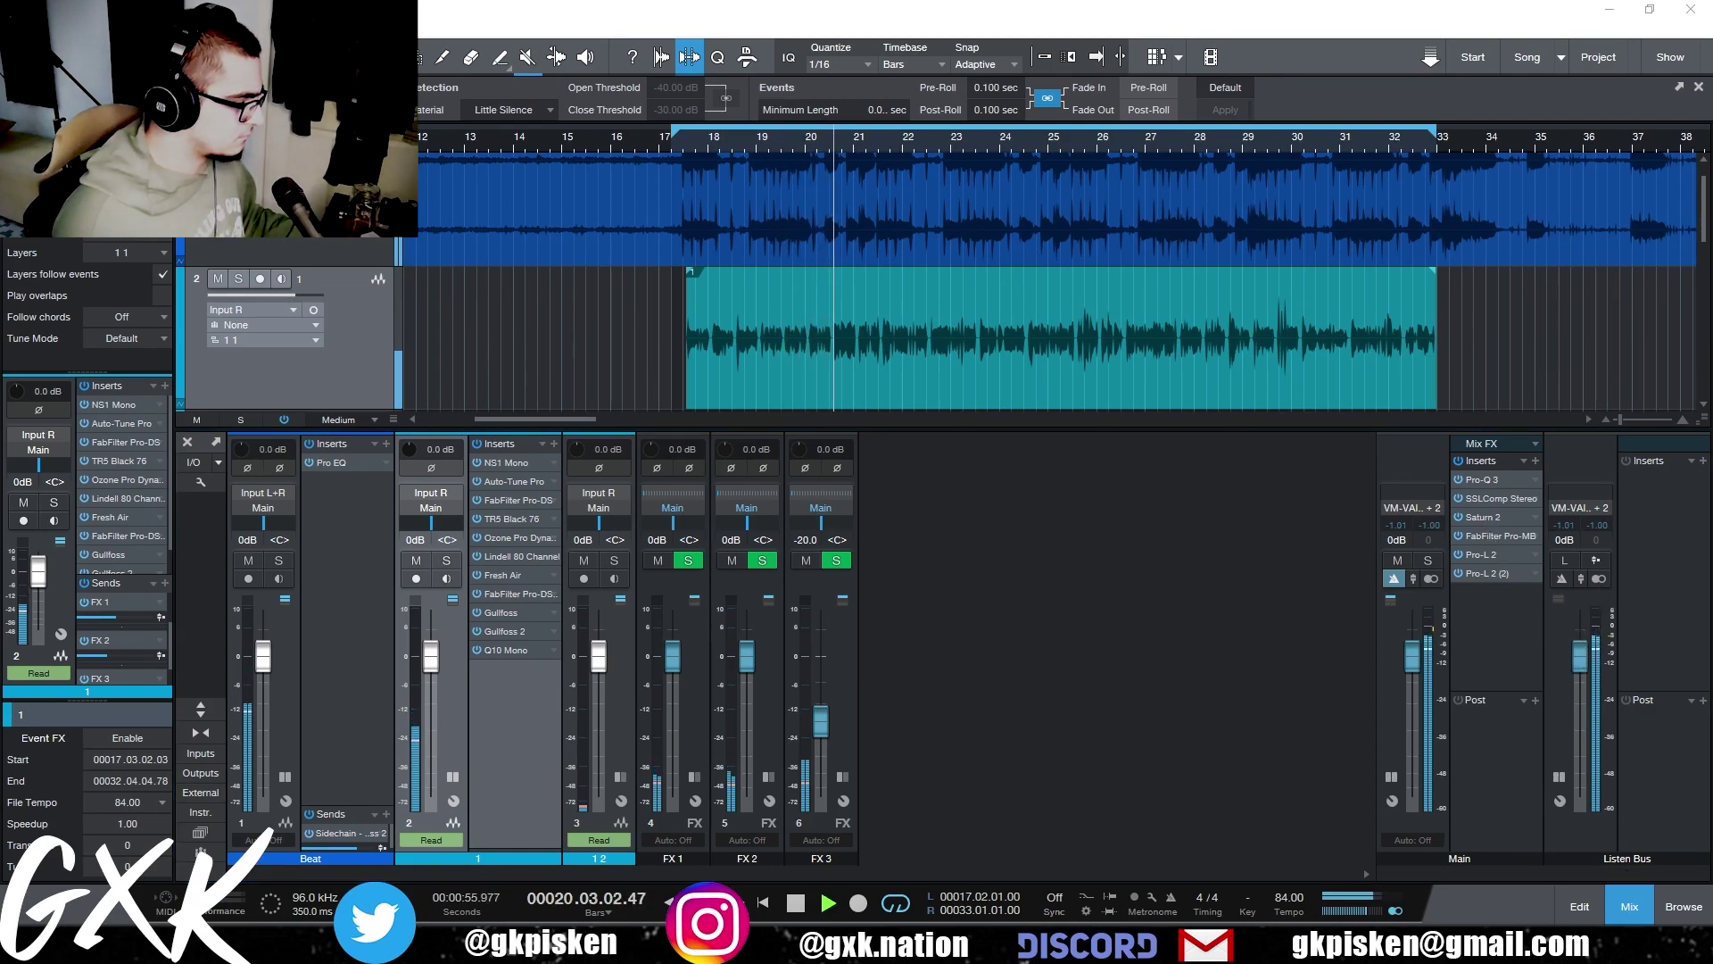
key(XF86AudioLowerVolume)
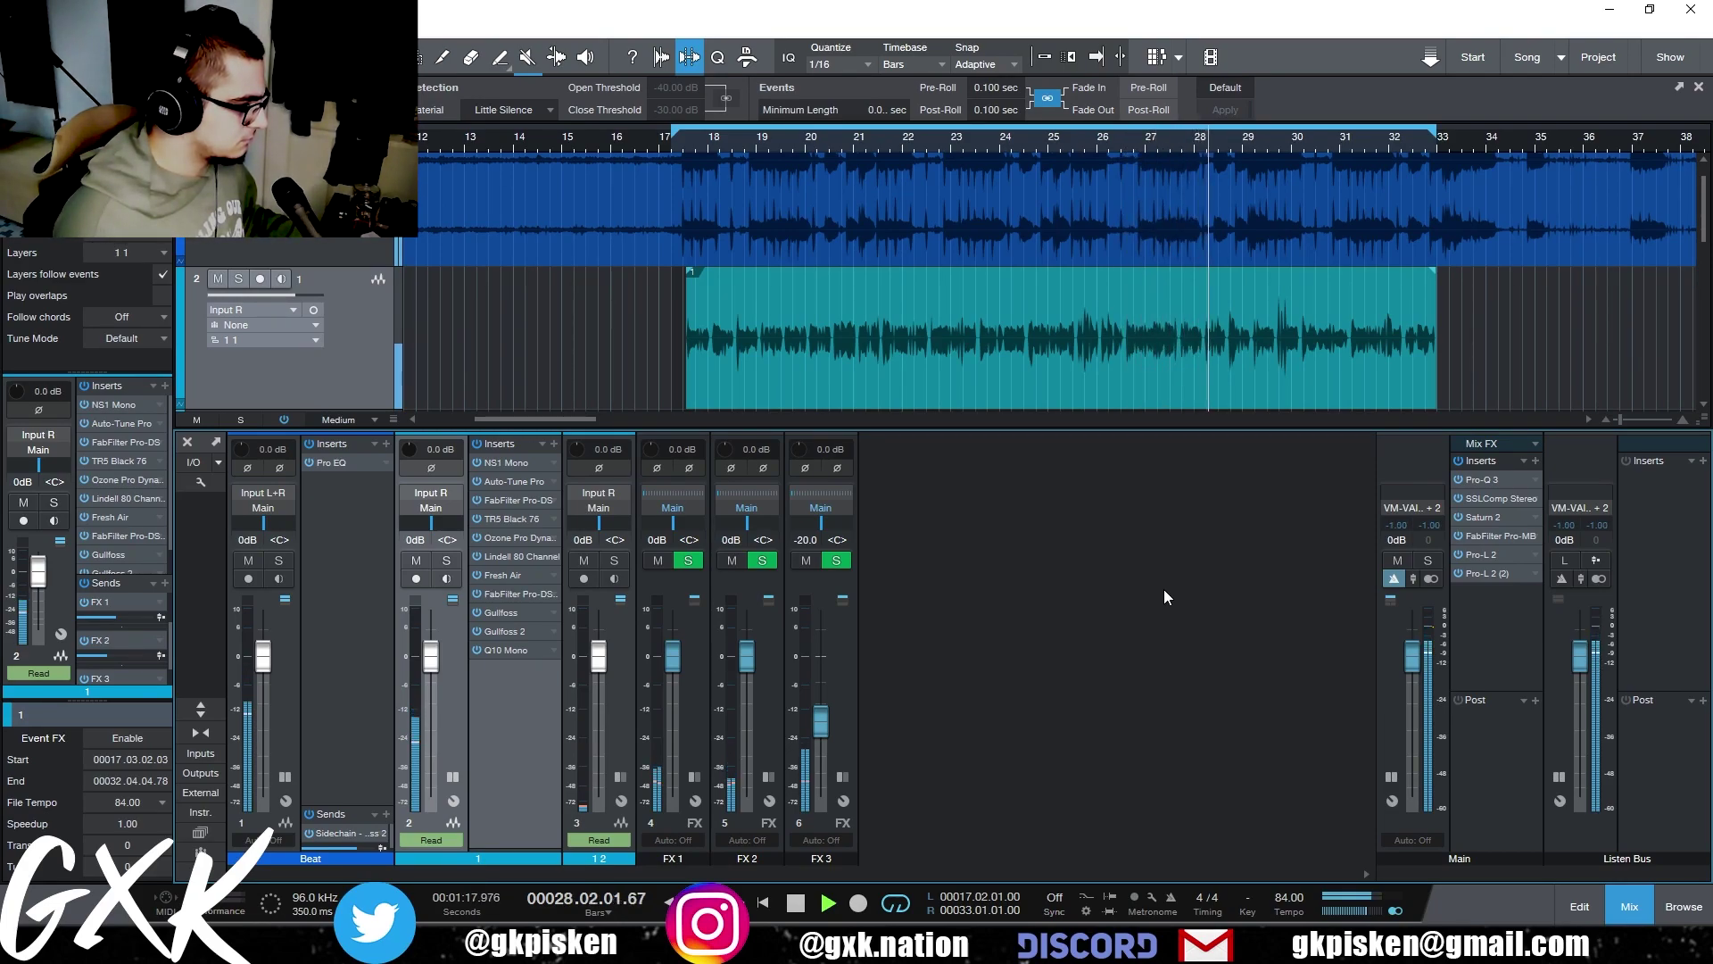
key(shift+p)
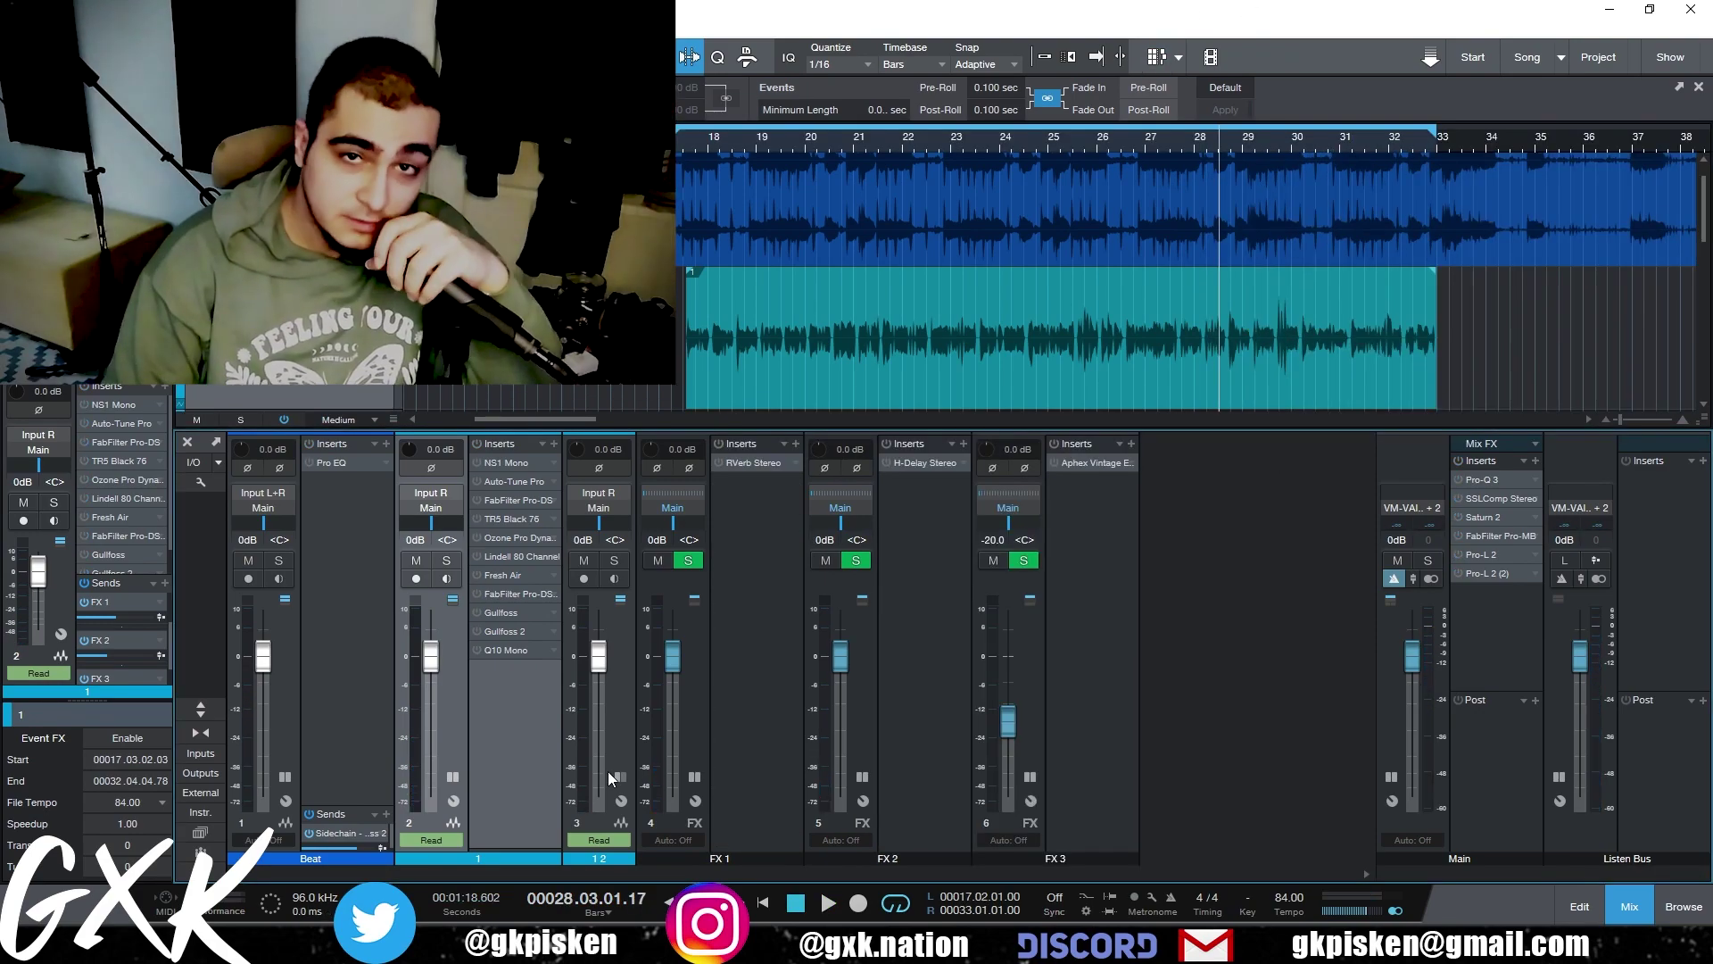